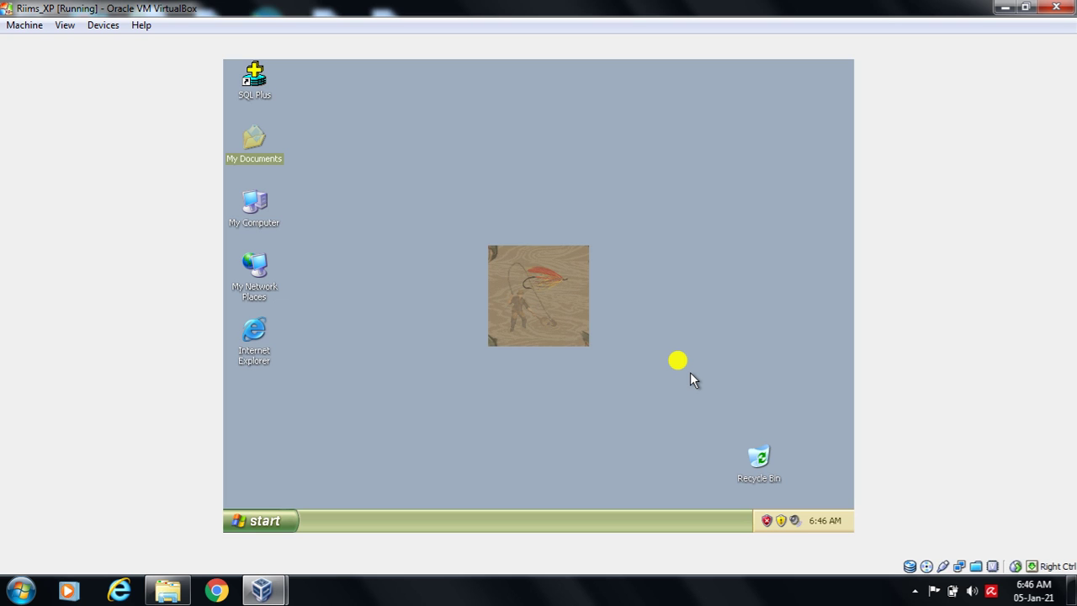
- Launch Notepad from the Start menu's Run dialog by entering 'notepad'
{"action": "left_click", "coordinate": [269, 529]}
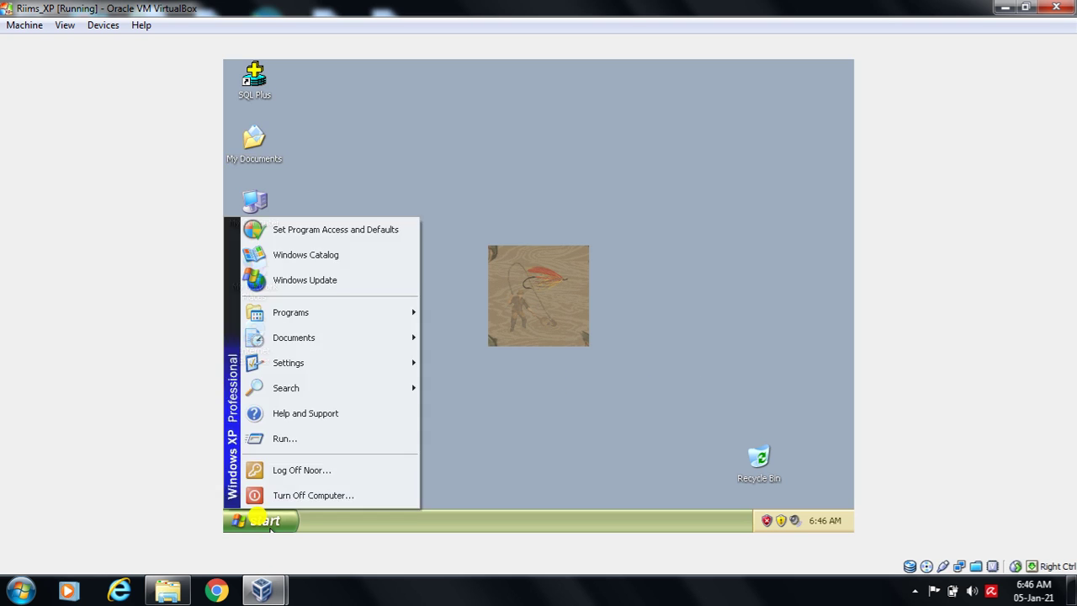
{"action": "left_click", "coordinate": [286, 438]}
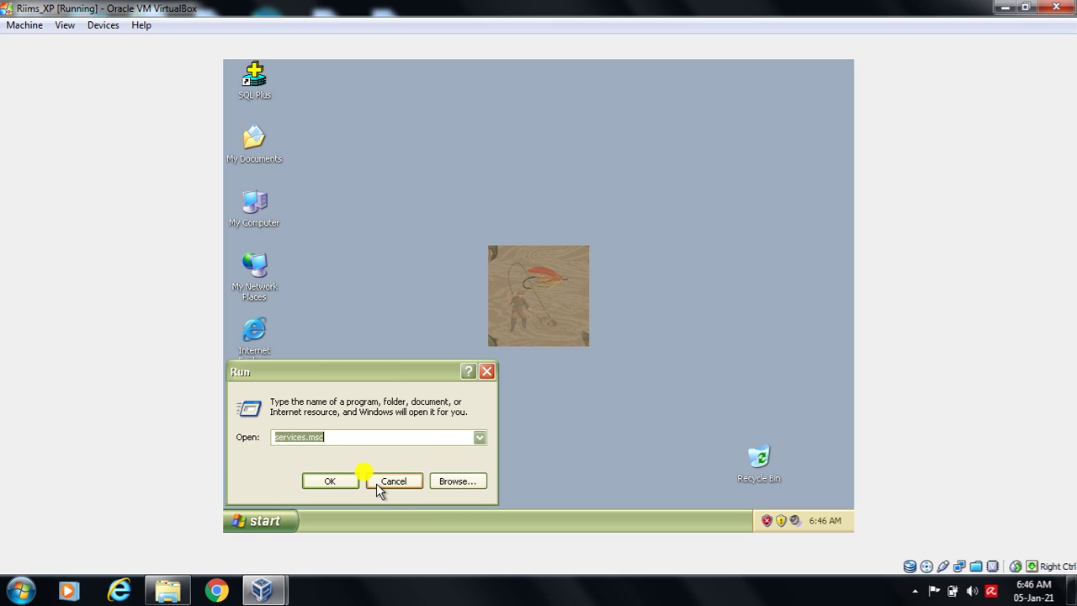
{"action": "type", "text": "no"}
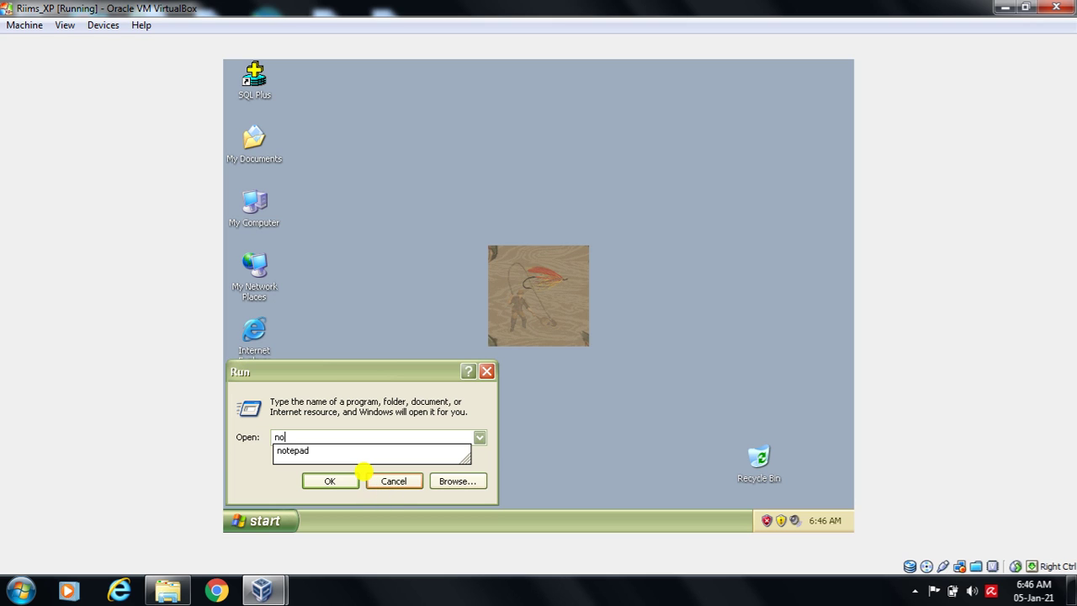
{"action": "type", "text": "tepad"}
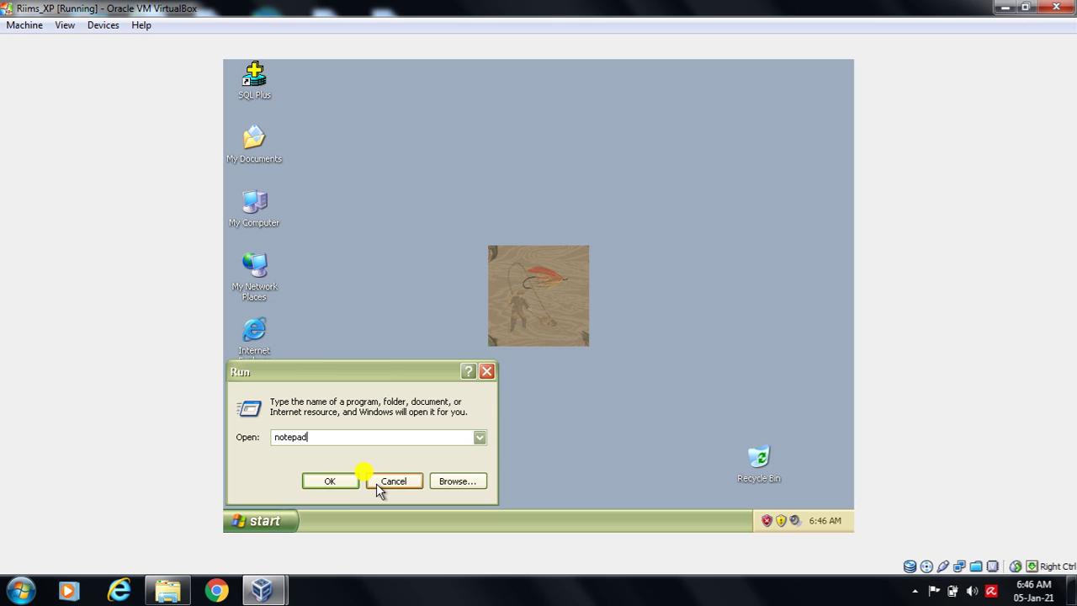
{"action": "left_click", "coordinate": [335, 475]}
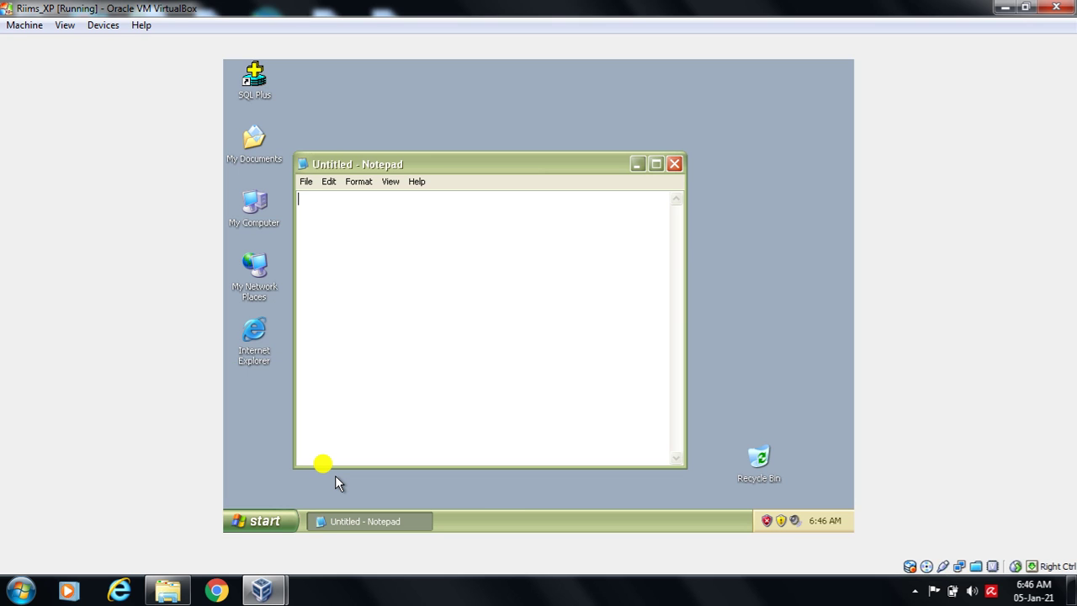
- Set the Notepad font size to 20 and maximize the window
{"action": "left_click", "coordinate": [360, 180]}
{"action": "left_click", "coordinate": [375, 213]}
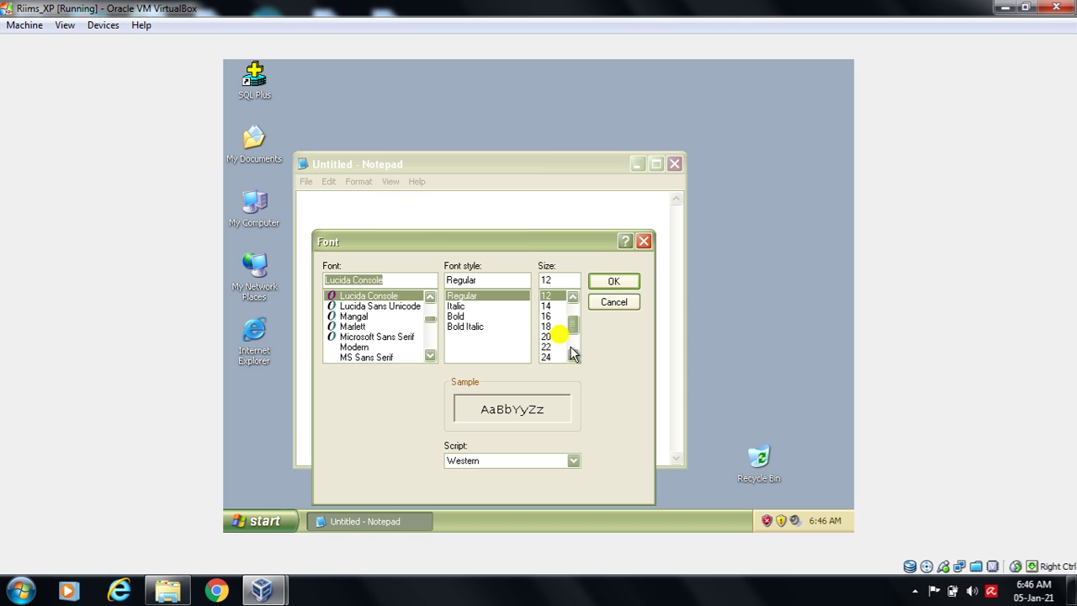
{"action": "left_click", "coordinate": [548, 337]}
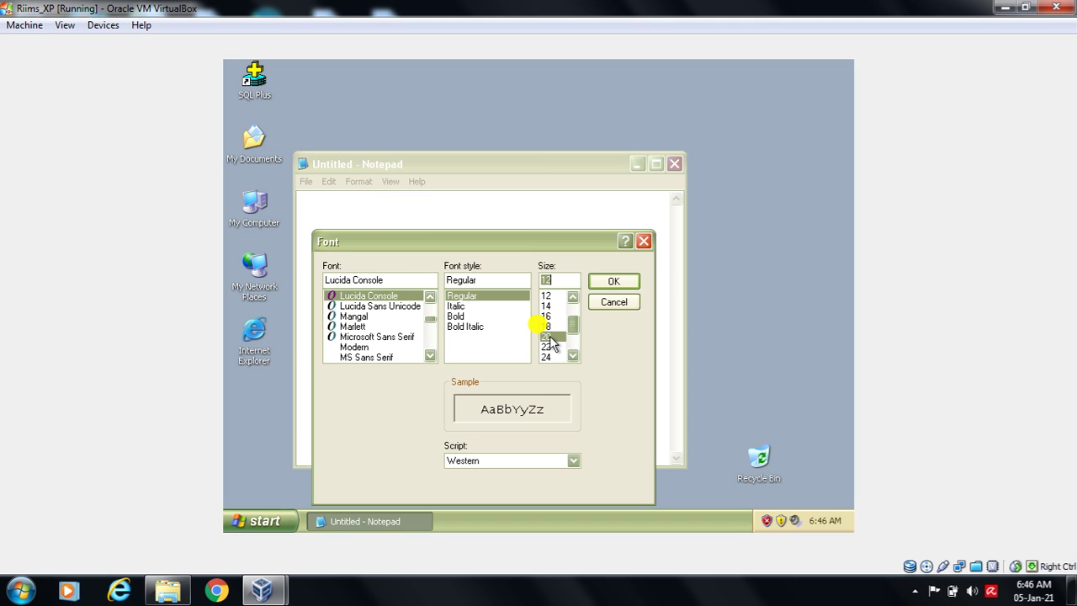
{"action": "left_click", "coordinate": [612, 283]}
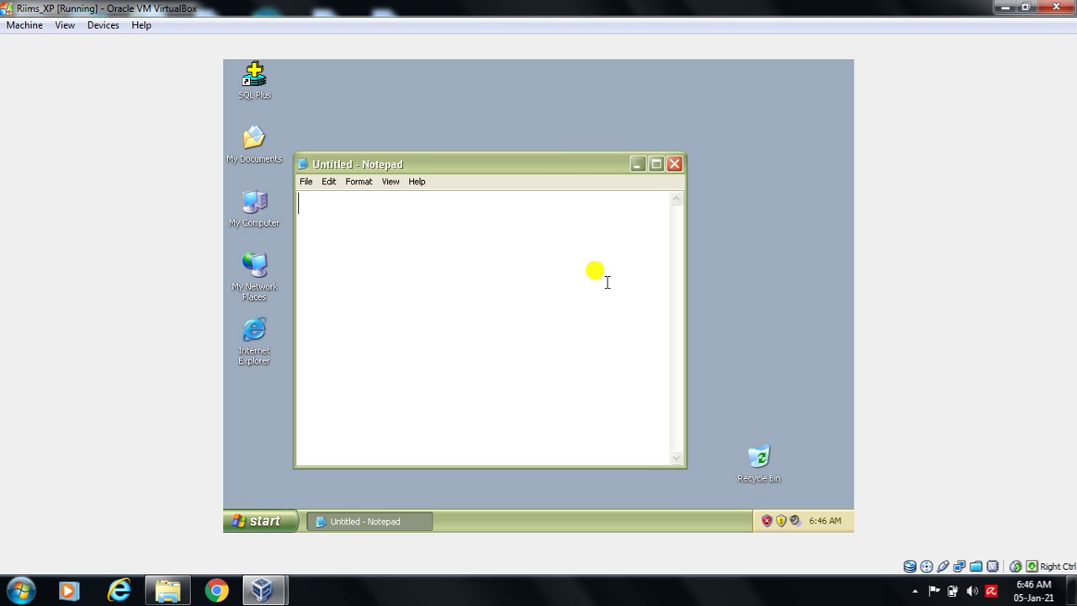
{"action": "left_click", "coordinate": [656, 164]}
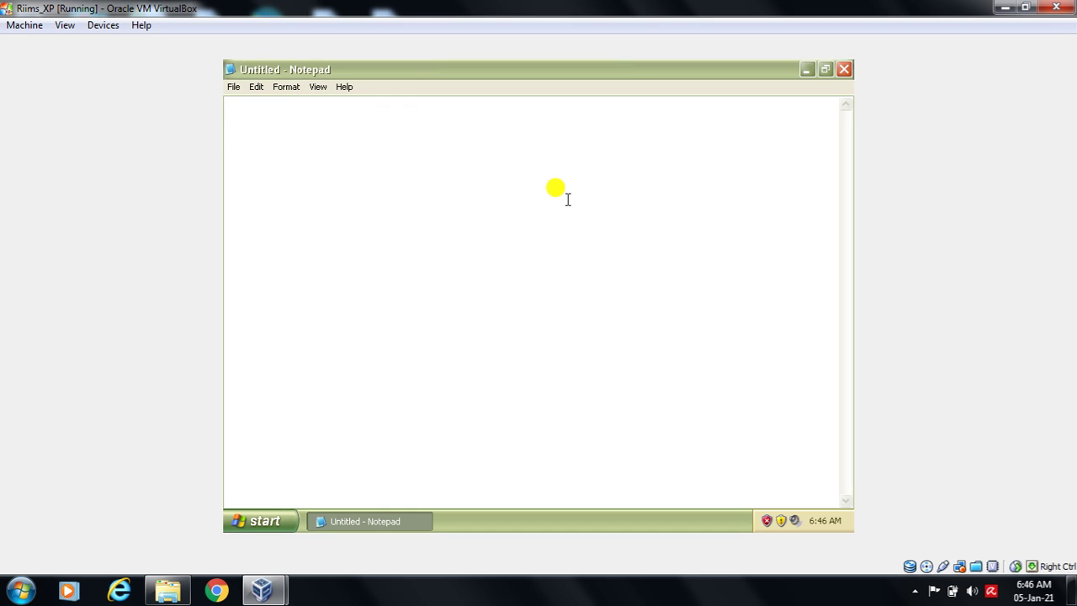
- Type 'Oracle' with indented 'source table' and 'Target table' lines beneath it
{"action": "type", "text": "Oracel"}
{"action": "key", "text": "BackSpace"}
{"action": "key", "text": "BackSpace"}
{"action": "type", "text": "le"}
{"action": "key", "text": "Return"}
{"action": "type", "text": "so"}
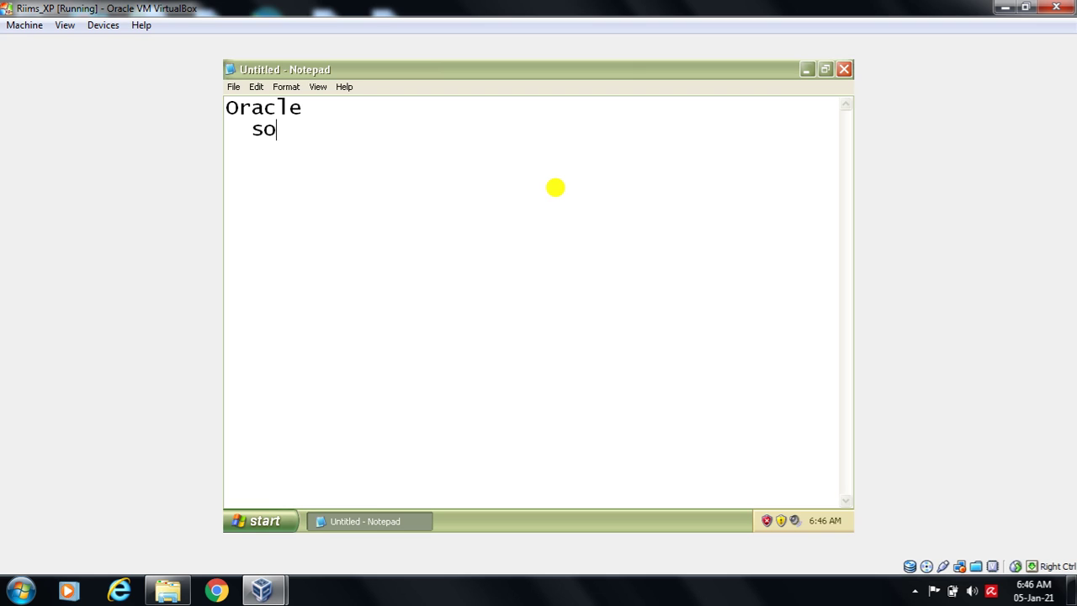
{"action": "type", "text": "ure"}
{"action": "key", "text": "BackSpace"}
{"action": "key", "text": "BackSpace"}
{"action": "type", "text": "ce table"}
{"action": "key", "text": "Return"}
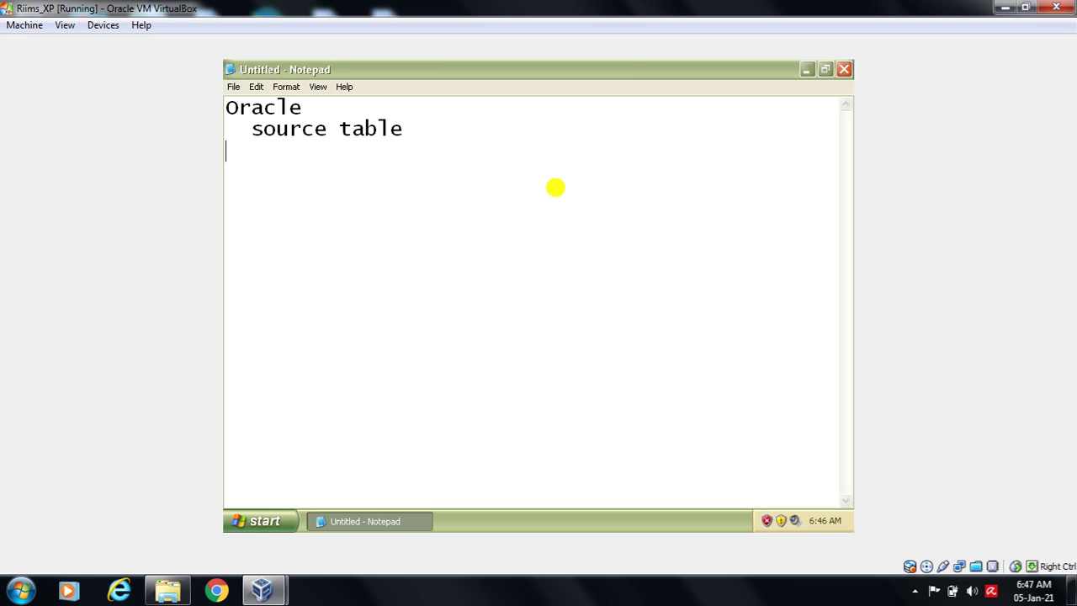
{"action": "key", "text": "BackSpace"}
{"action": "type", "text": "Tra"}
{"action": "key", "text": "BackSpace"}
{"action": "key", "text": "BackSpace"}
{"action": "type", "text": "arget table"}
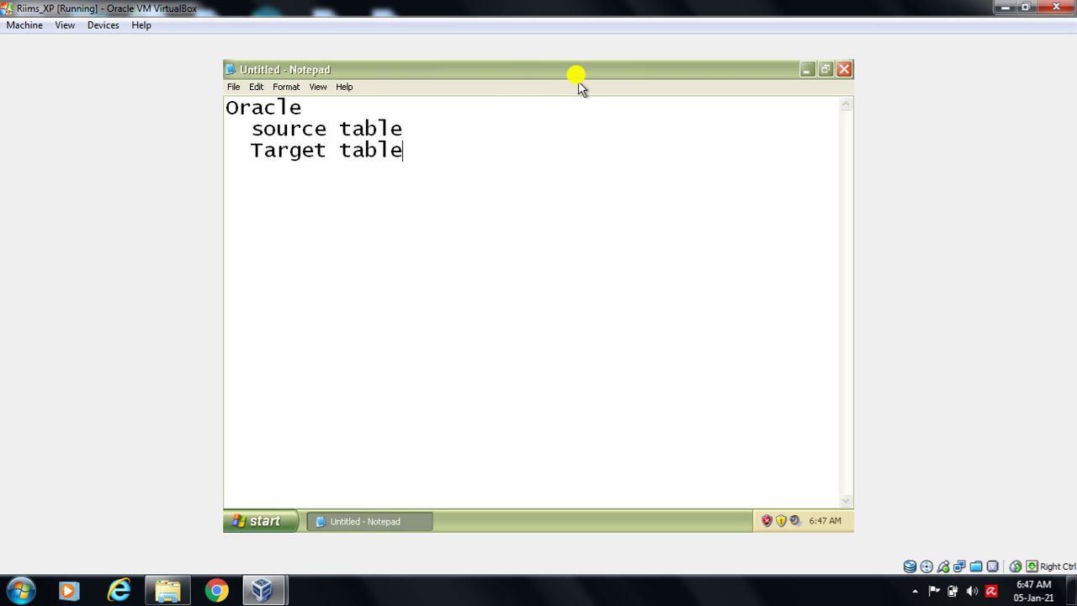
- Append '= emp' to the source table line and '= emptarget' to the Target table line
{"action": "left_click", "coordinate": [442, 125]}
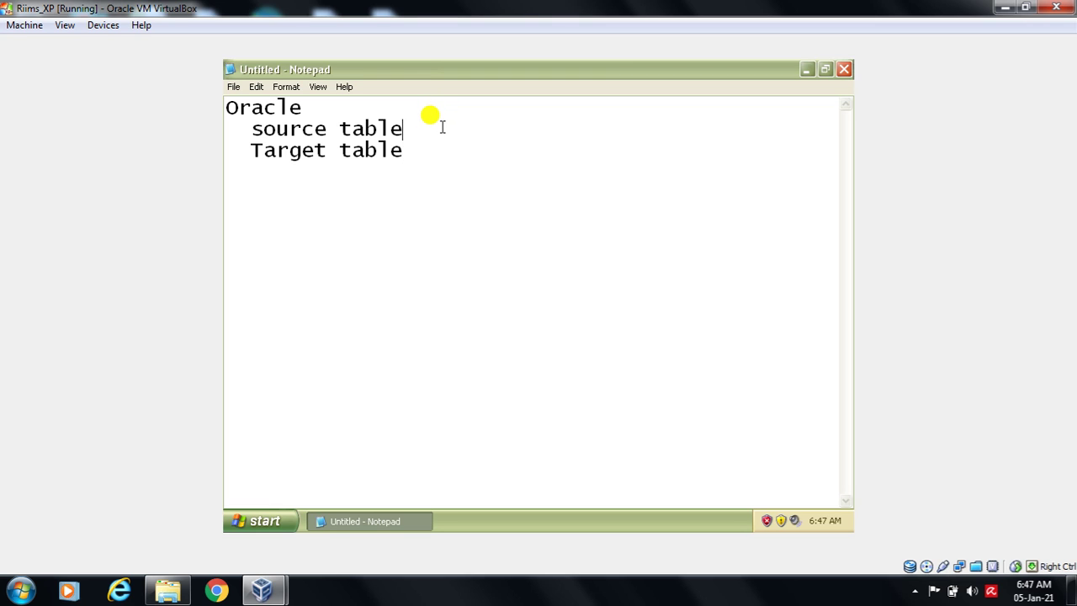
{"action": "type", "text": "= emp"}
{"action": "left_click", "coordinate": [421, 152]}
{"action": "key", "text": "BackSpace"}
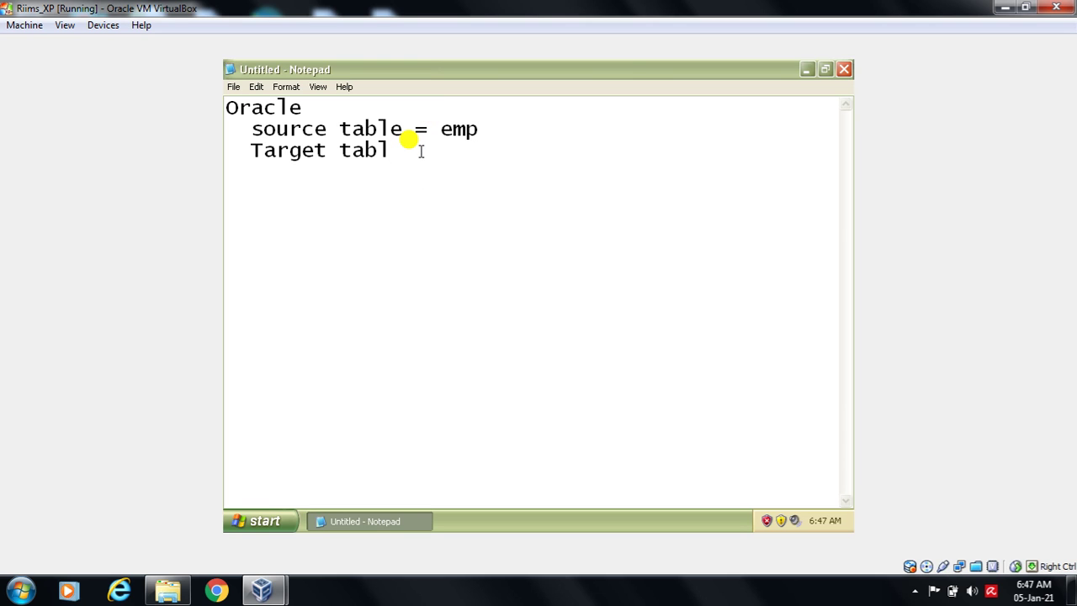
{"action": "type", "text": "e= emp"}
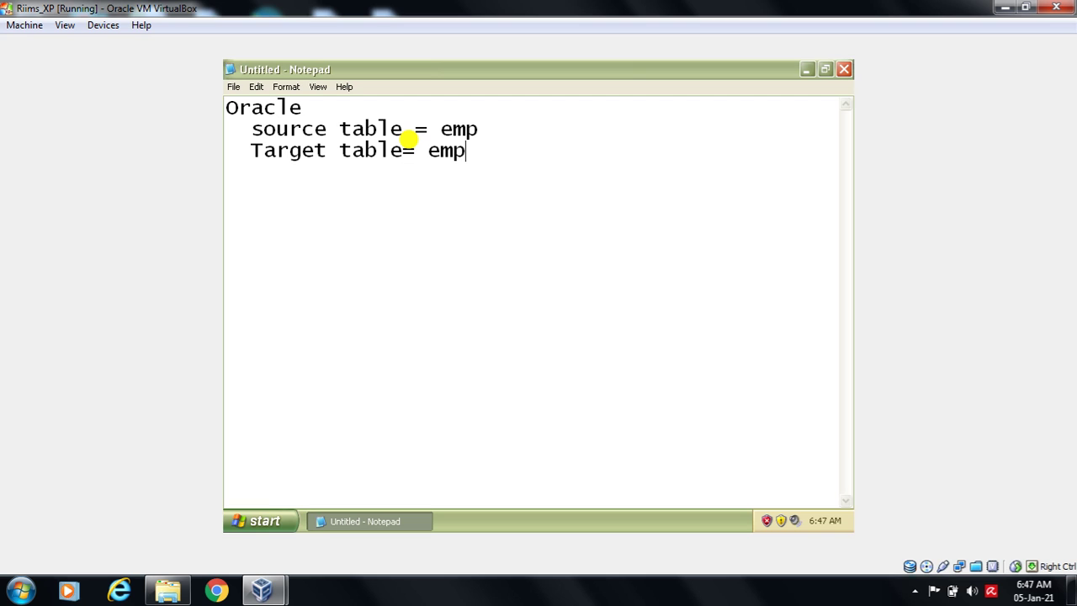
{"action": "key", "text": "BackSpace"}
{"action": "type", "text": "target"}
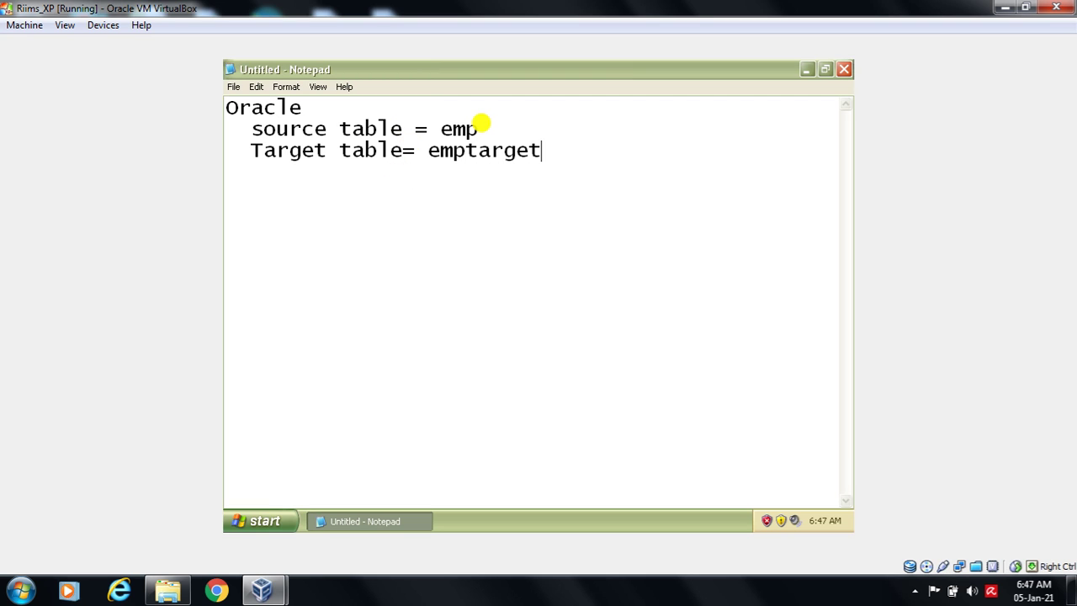
- Add each schema's login credentials in parentheses after emp and emptarget, then type 'Informatica' on a new line
{"action": "left_click", "coordinate": [493, 127]}
{"action": "type", "text": "(s"}
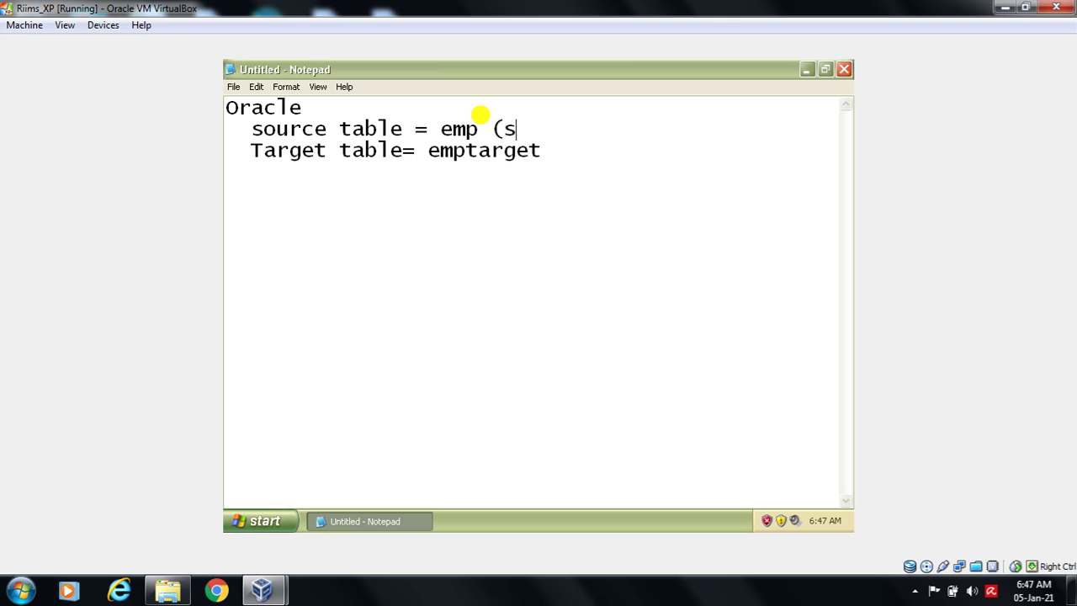
{"action": "type", "text": "cott/tiger"}
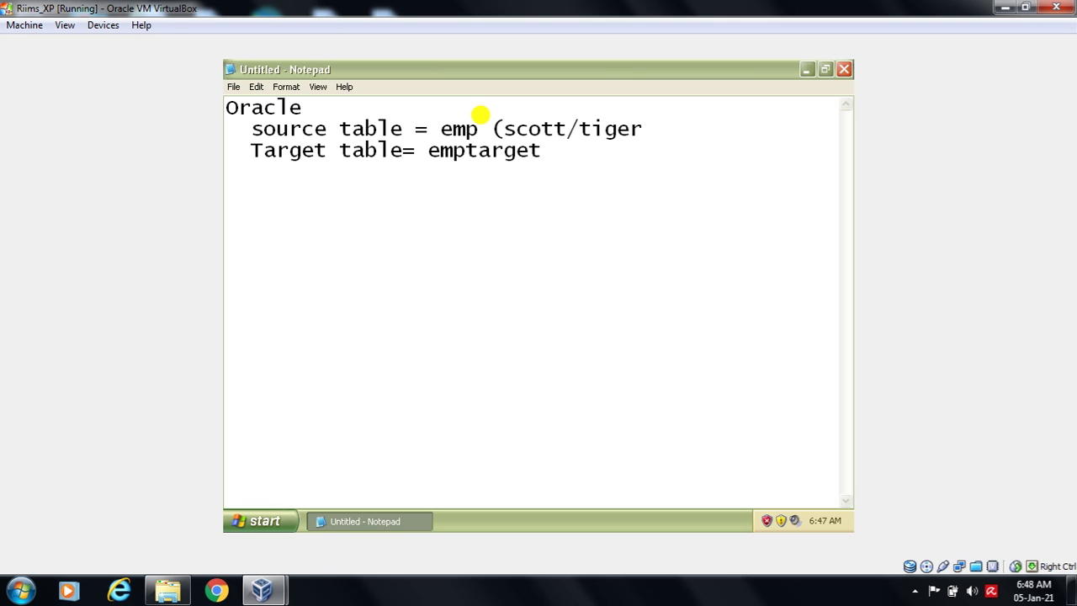
{"action": "type", "text": ")"}
{"action": "left_click", "coordinate": [573, 153]}
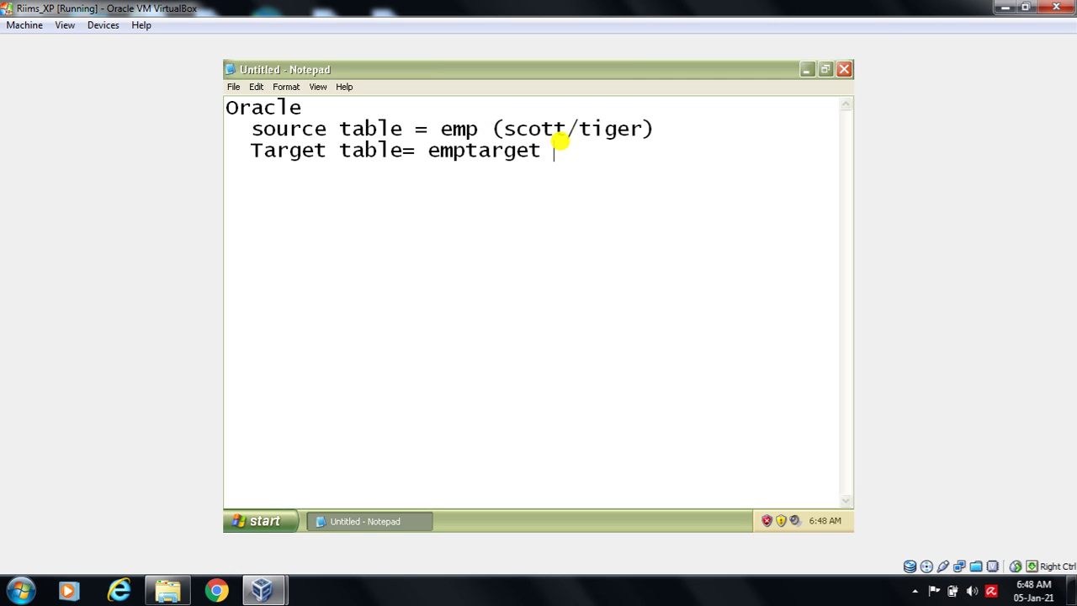
{"action": "type", "text": "(dwh/ dwh)"}
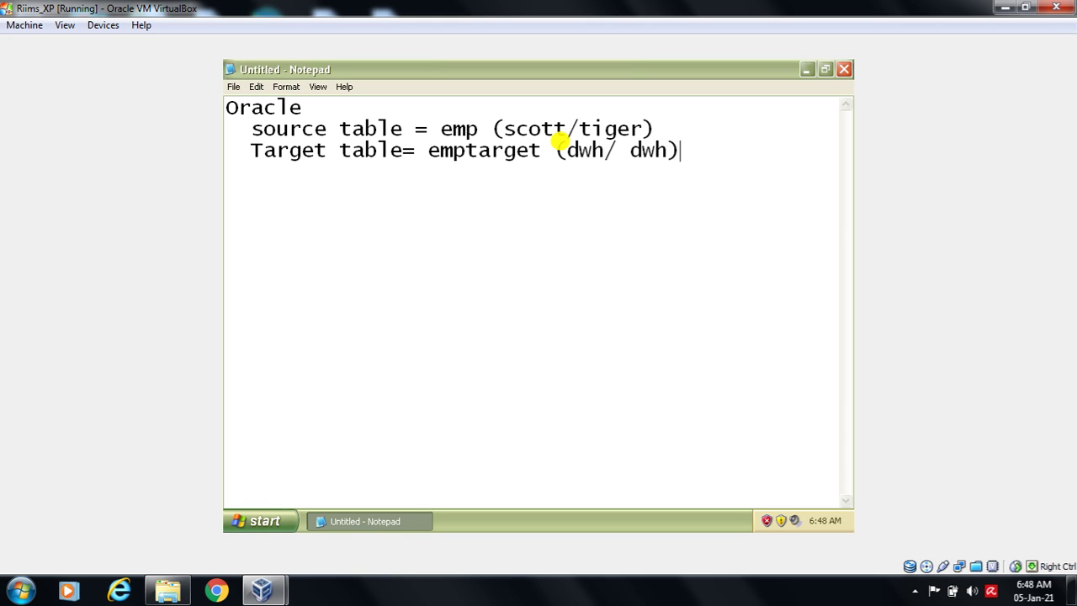
{"action": "key", "text": "Return"}
{"action": "key", "text": "Return"}
{"action": "type", "text": "Inform"}
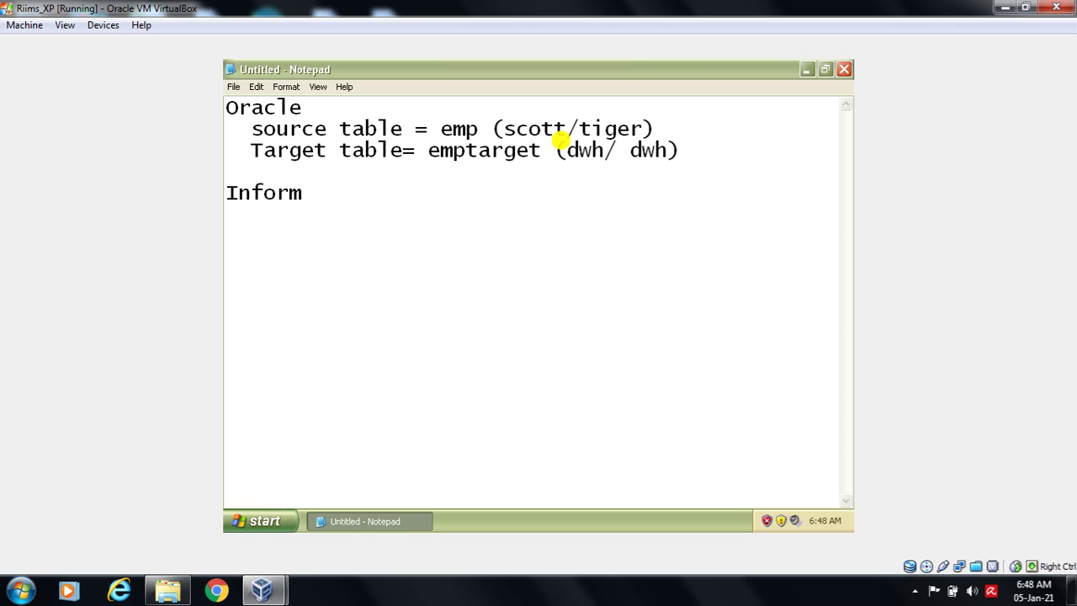
{"action": "type", "text": "atica"}
- Underline 'Informatica' with dashes and add a 'power center designer' line
{"action": "key", "text": "Return"}
{"action": "type", "text": "-------------"}
{"action": "key", "text": "Return"}
{"action": "type", "text": "powerce"}
{"action": "key", "text": "BackSpace"}
{"action": "key", "text": "BackSpace"}
{"action": "type", "text": "center designme"}
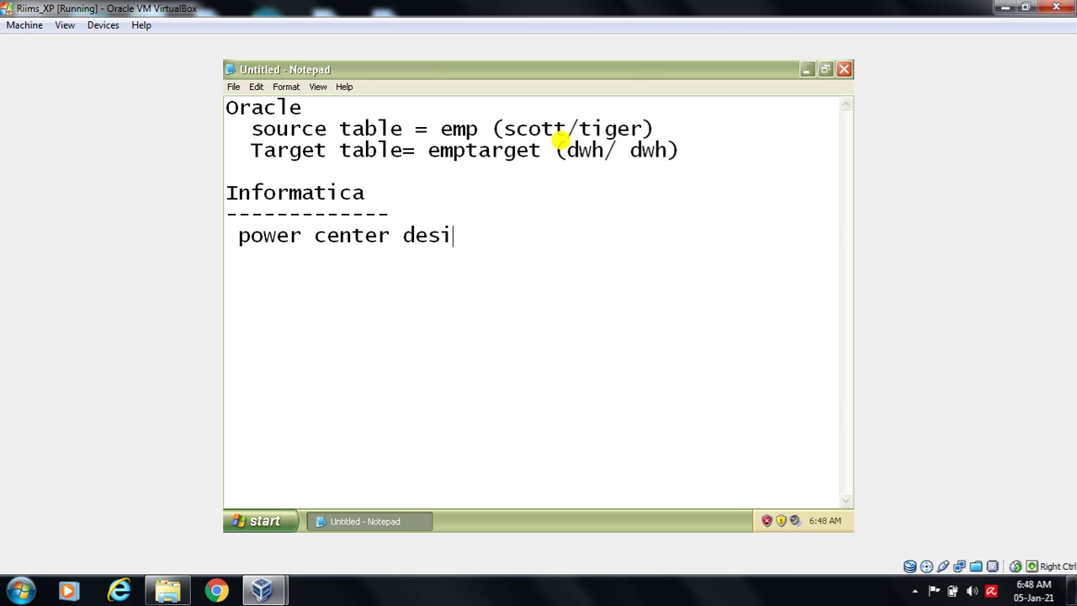
{"action": "key", "text": "BackSpace"}
{"action": "key", "text": "BackSpace"}
{"action": "type", "text": "er"}
{"action": "key", "text": "Return"}
- Add 'source meta data design' and 'Target meta data design' lines under the designer
{"action": "type", "text": "source "}
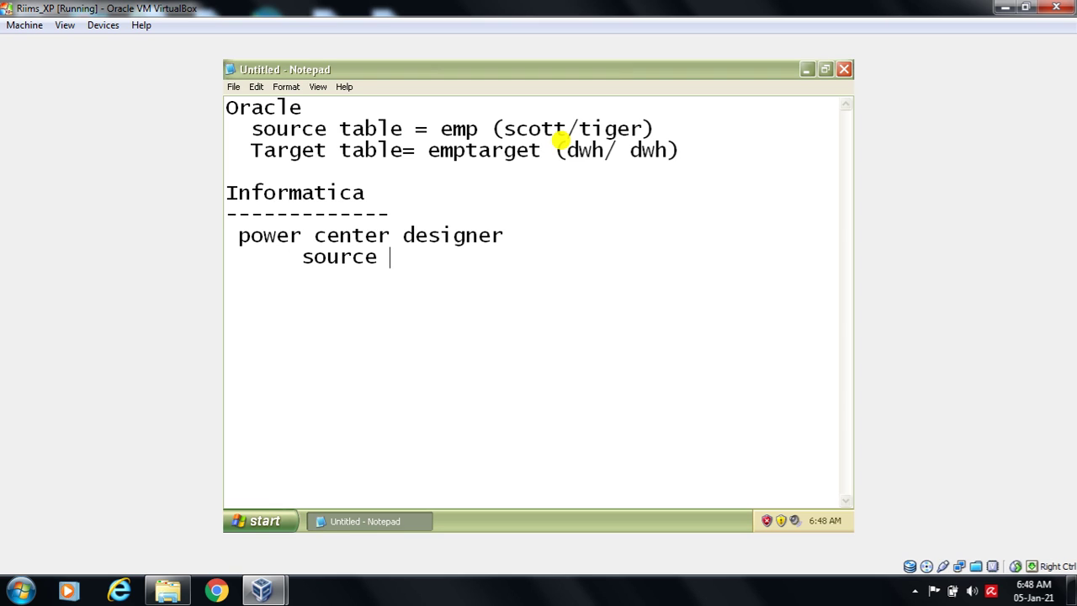
{"action": "type", "text": "d"}
{"action": "key", "text": "BackSpace"}
{"action": "type", "text": "mat"}
{"action": "key", "text": "BackSpace"}
{"action": "key", "text": "BackSpace"}
{"action": "type", "text": "eta desig"}
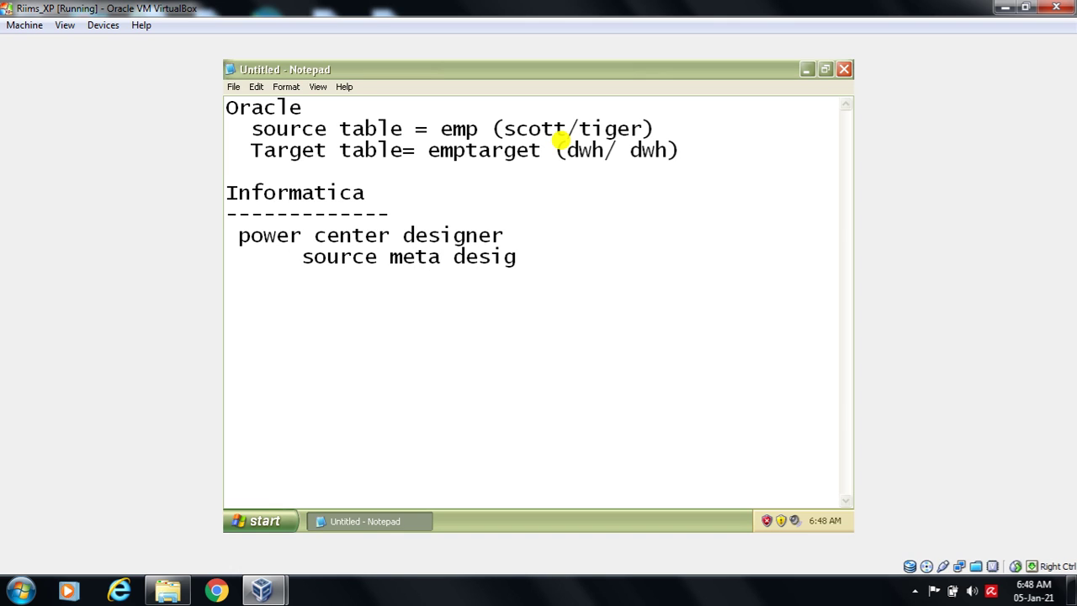
{"action": "type", "text": "n"}
{"action": "key", "text": "Return"}
{"action": "type", "text": "Targe"}
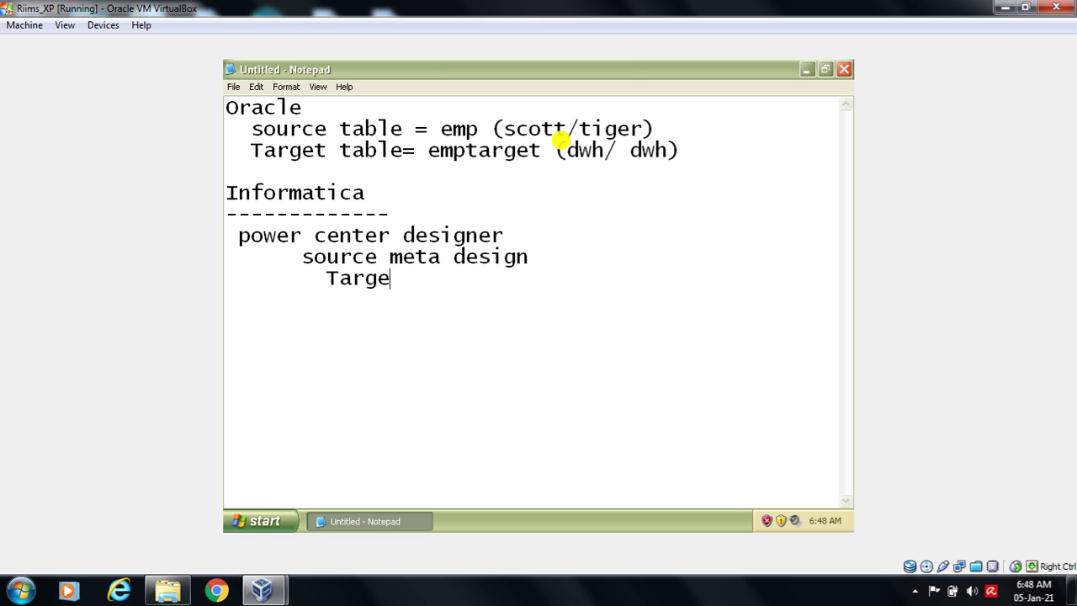
{"action": "type", "text": "t meta"}
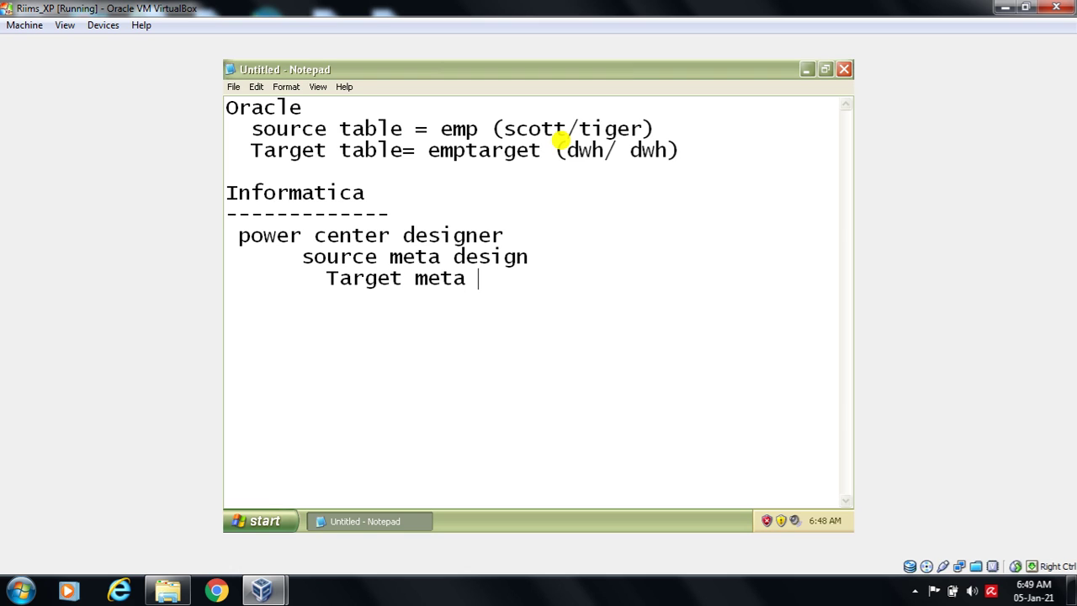
{"action": "key", "text": "Up"}
{"action": "key", "text": "Left"}
{"action": "key", "text": "Left"}
{"action": "type", "text": "data"}
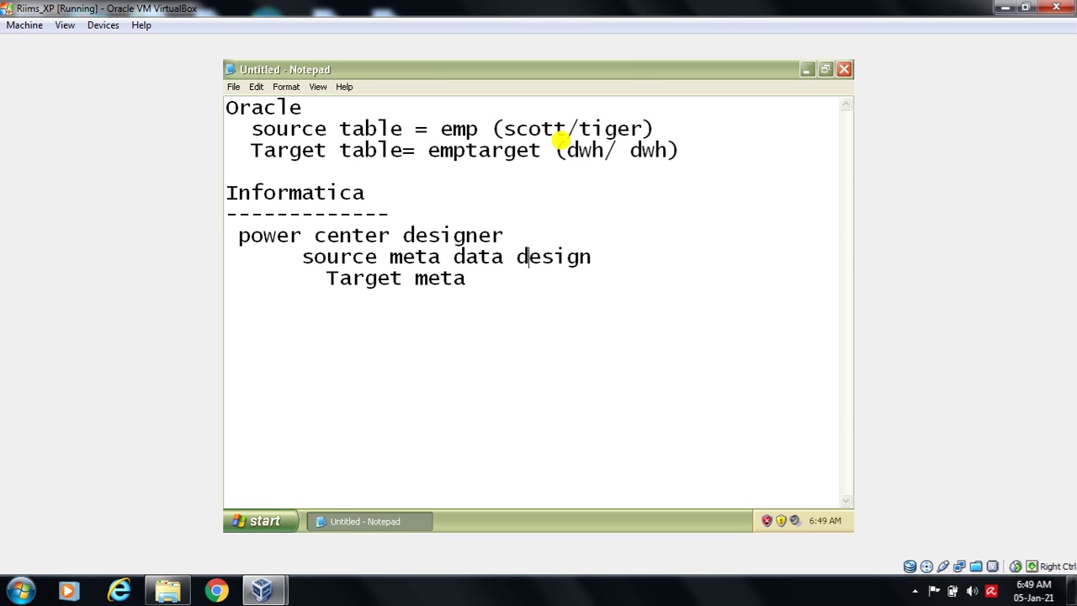
{"action": "key", "text": "Down"}
{"action": "type", "text": "data s"}
{"action": "type", "text": "esign"}
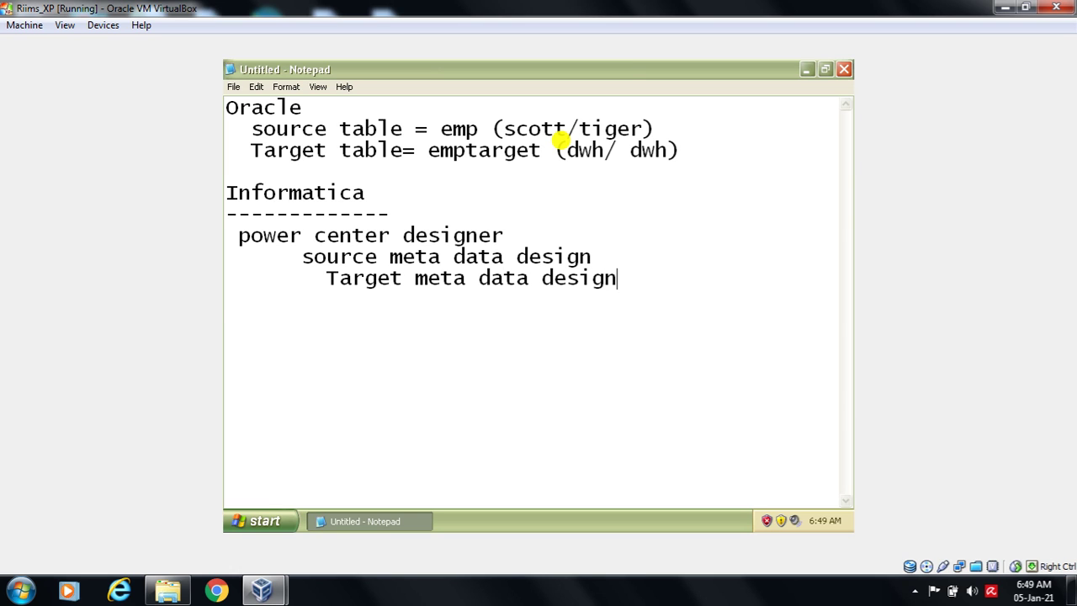
{"action": "key", "text": "Return"}
- Start an indented 'Map' line below the Target meta data design step
{"action": "left_click", "coordinate": [304, 257]}
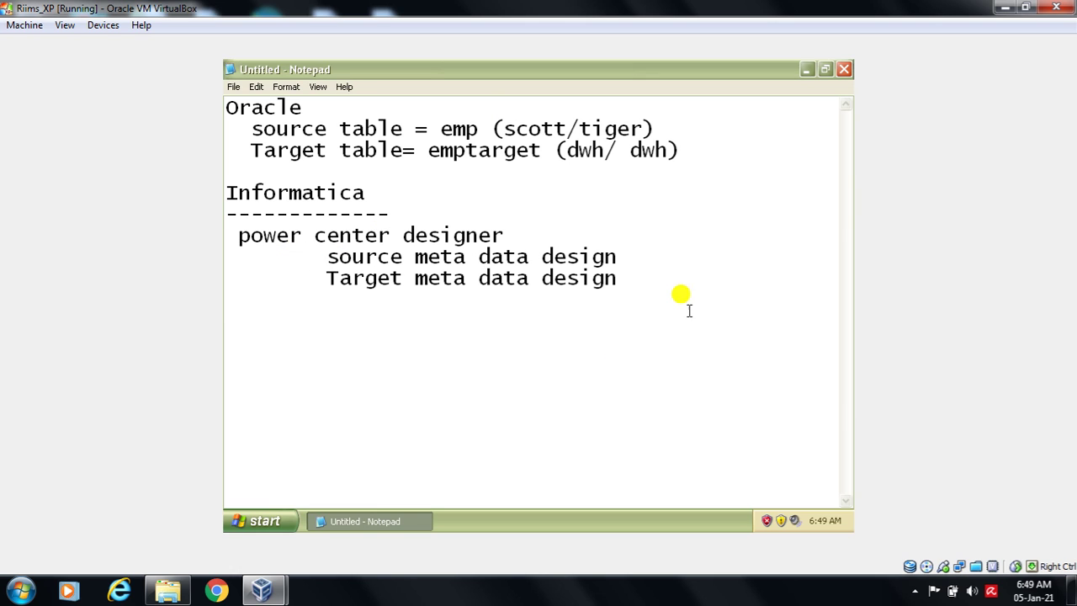
{"action": "left_click", "coordinate": [626, 273]}
{"action": "key", "text": "Return"}
{"action": "key", "text": "Tab"}
{"action": "type", "text": "Mapi"}
{"action": "key", "text": "BackSpace"}
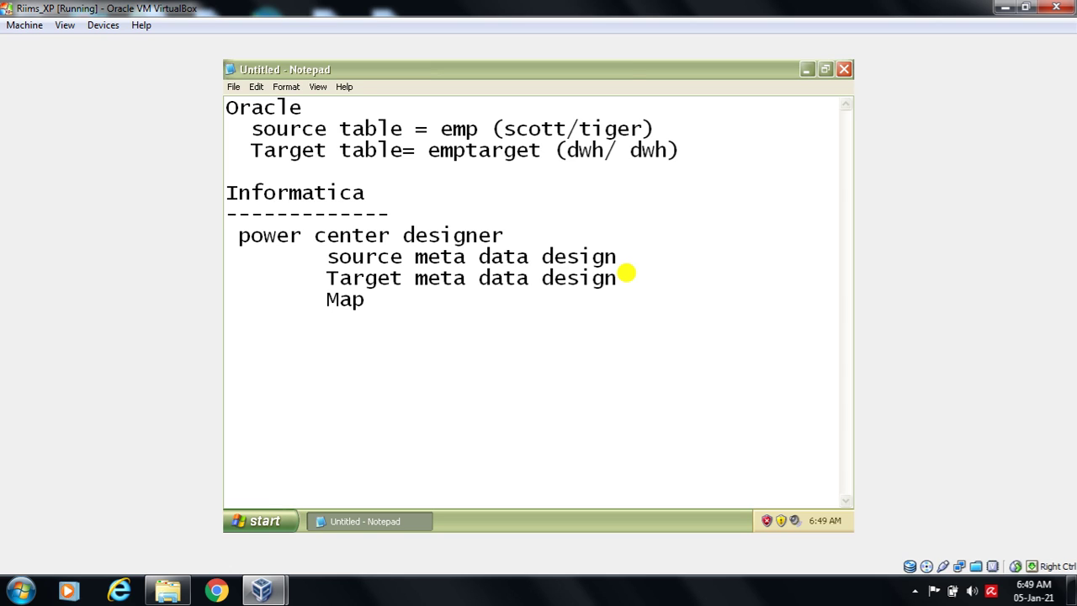
- Replace 'Map' with 'Transformation creation' and indent a new step line
{"action": "key", "text": "BackSpace"}
{"action": "key", "text": "BackSpace"}
{"action": "key", "text": "BackSpace"}
{"action": "type", "text": "Transformation creation"}
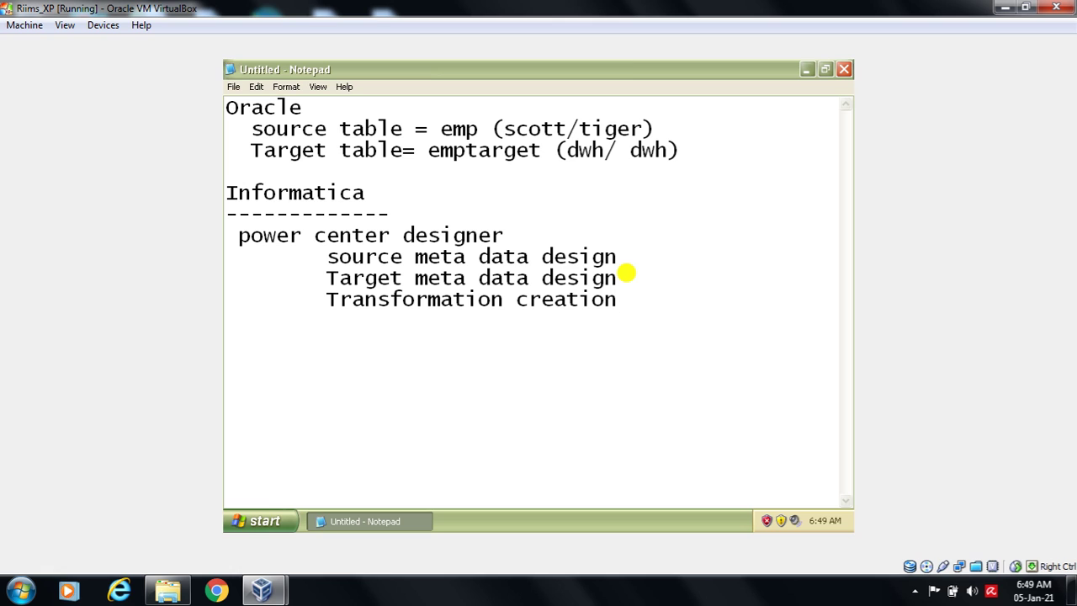
{"action": "key", "text": "Tab"}
{"action": "type", "text": "C"}
{"action": "key", "text": "BackSpace"}
- Add 'mapping source , Transformation and Target' with Target indented, and begin a 'Power center Workflow manager' heading
{"action": "type", "text": "mapping "}
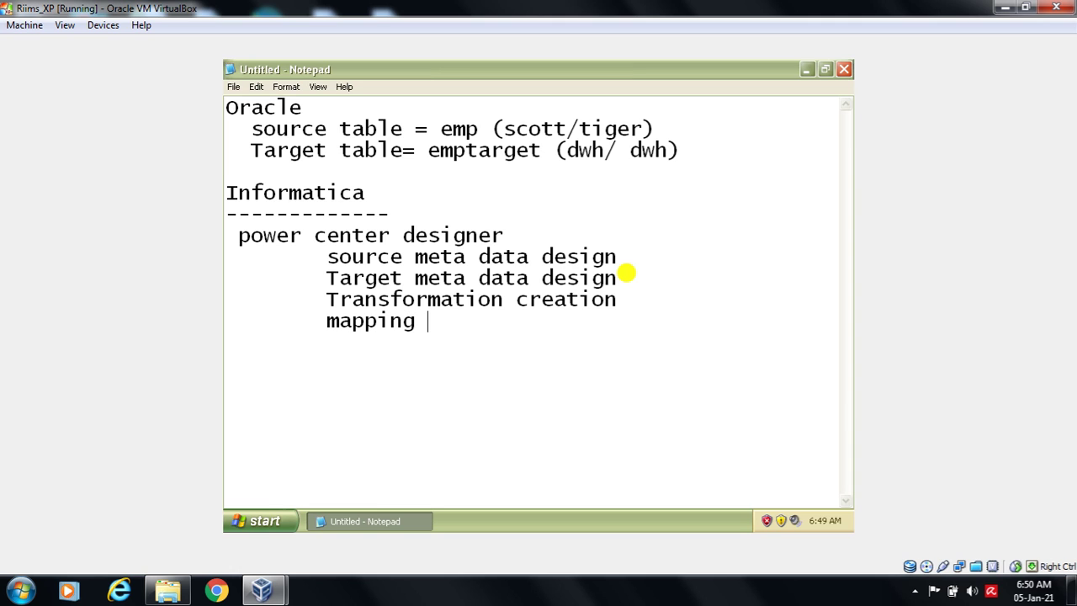
{"action": "type", "text": "source "}
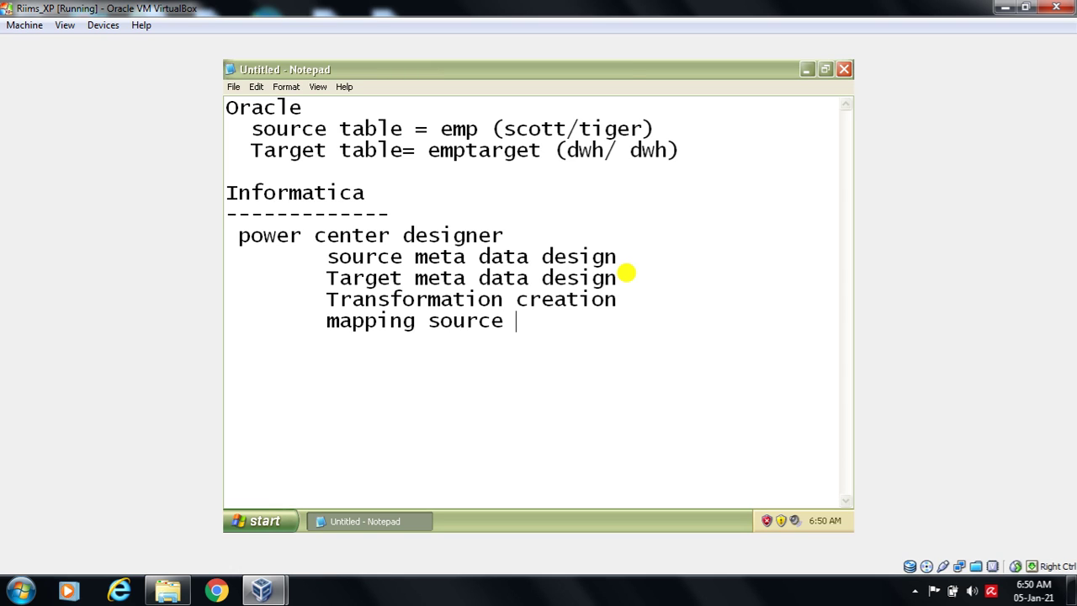
{"action": "type", "text": ", Transformat"}
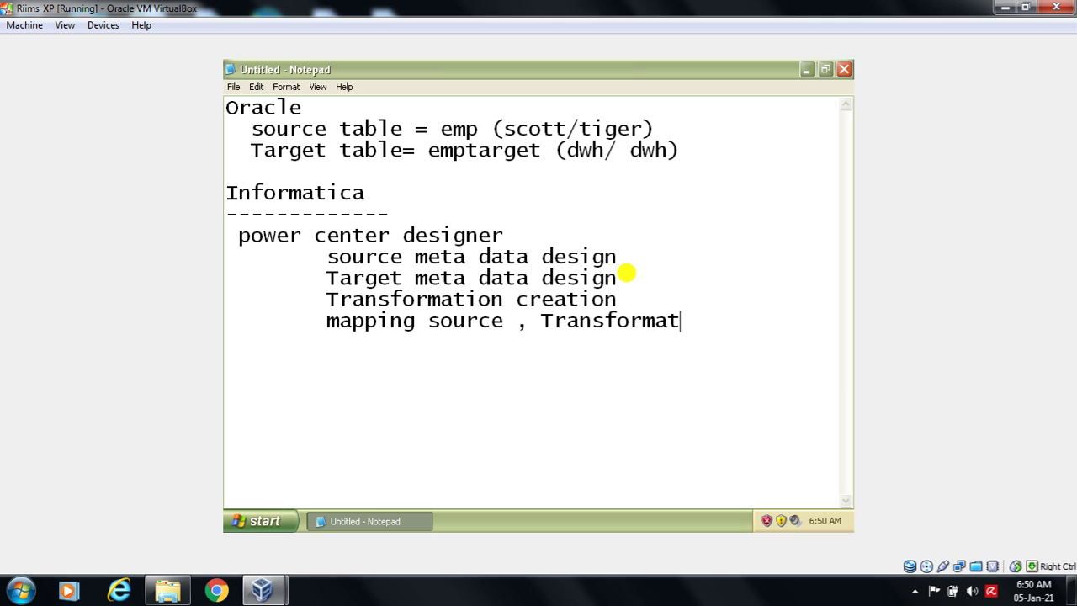
{"action": "type", "text": "ion and "}
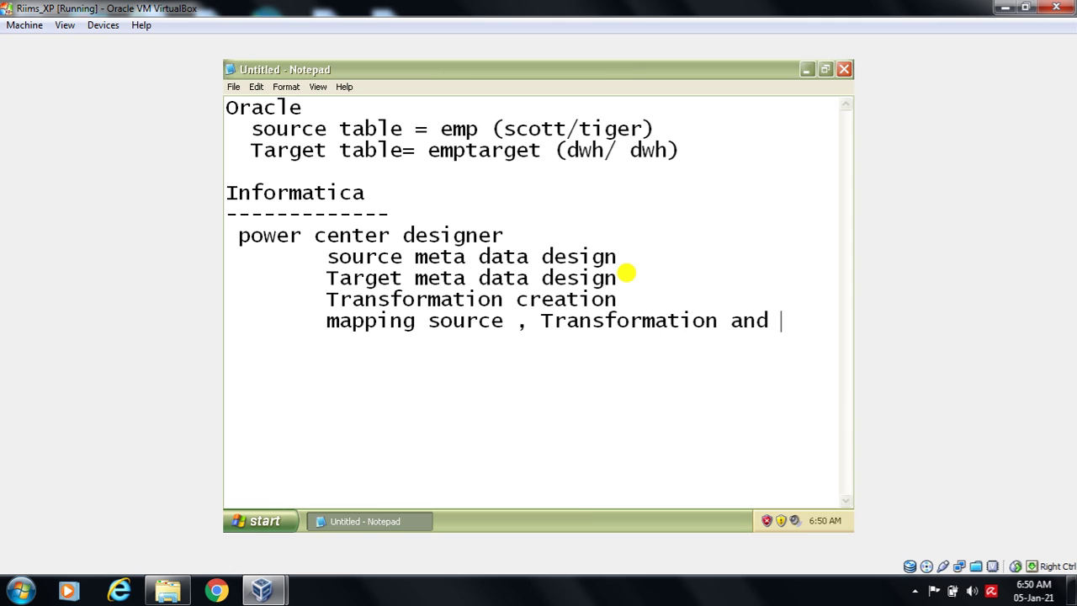
{"action": "type", "text": "Target"}
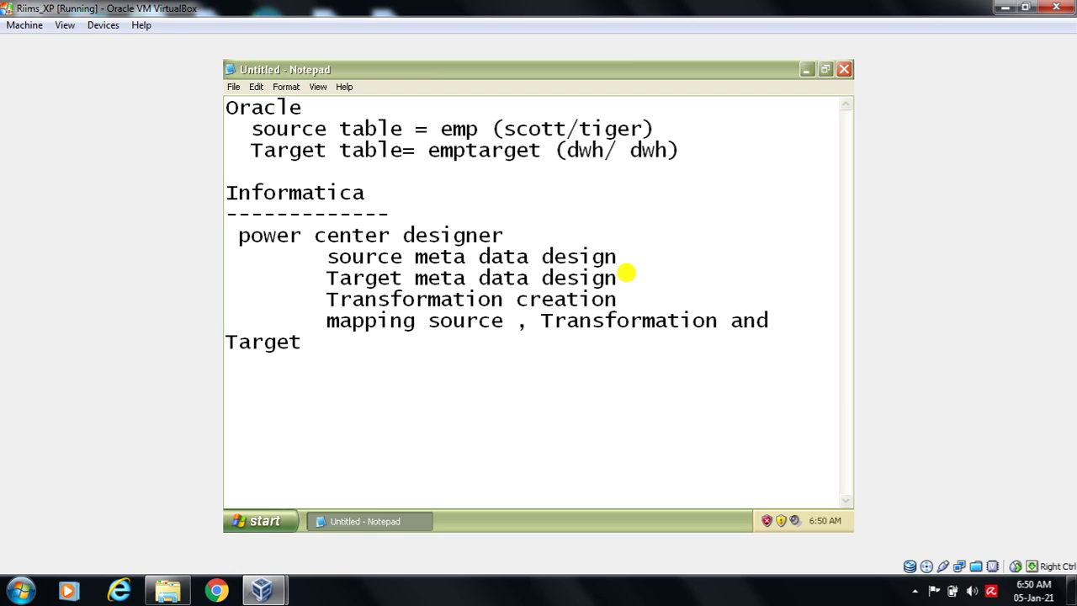
{"action": "left_click", "coordinate": [225, 344]}
{"action": "key", "text": "Tab"}
{"action": "left_click", "coordinate": [413, 337]}
{"action": "key", "text": "Return"}
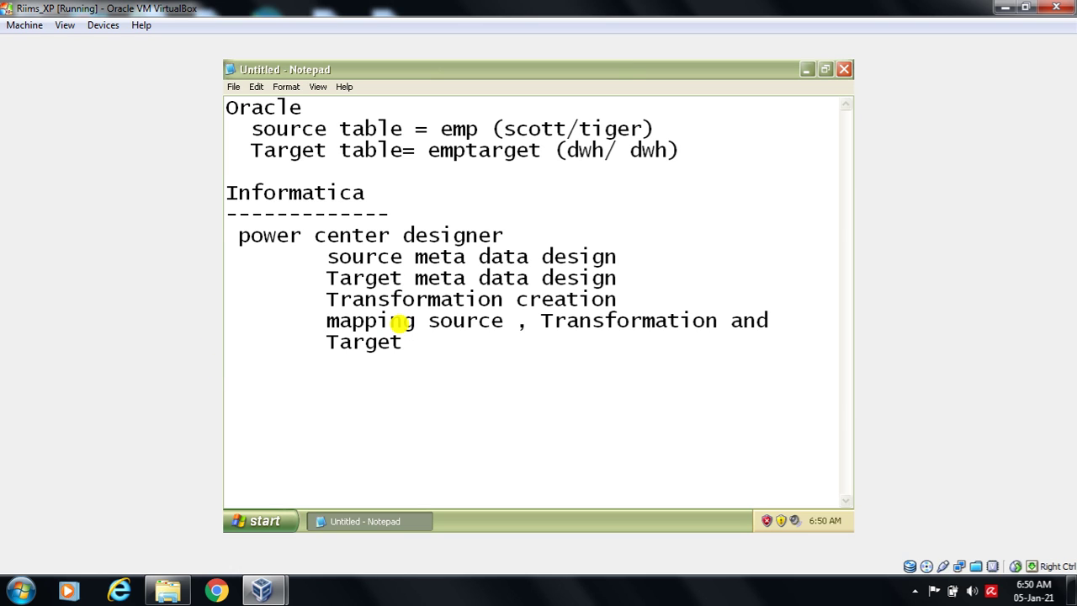
{"action": "type", "text": "Power center "}
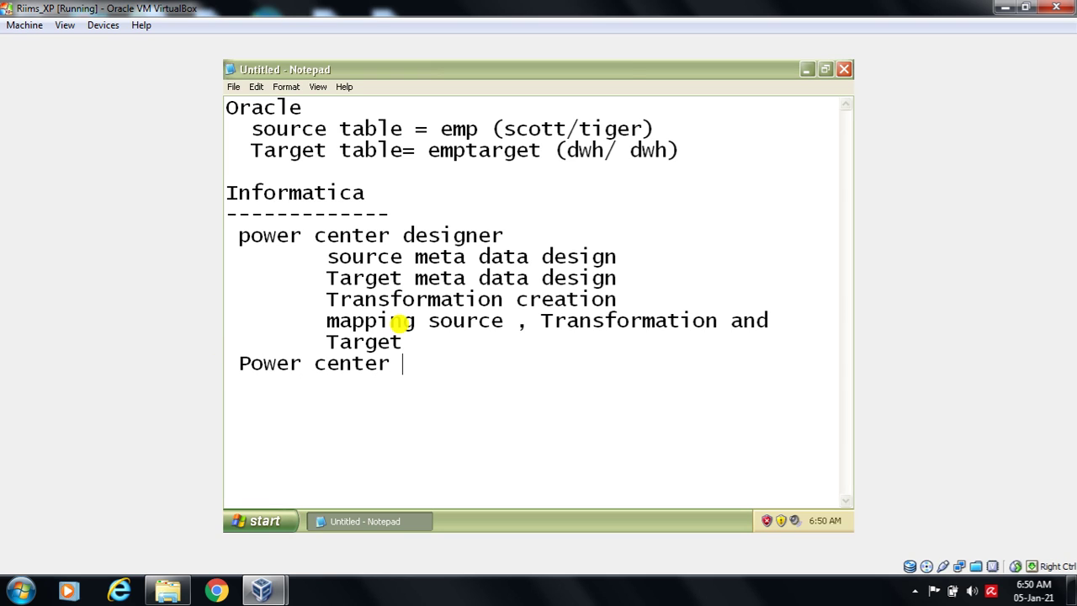
{"action": "type", "text": "Workflow manager"}
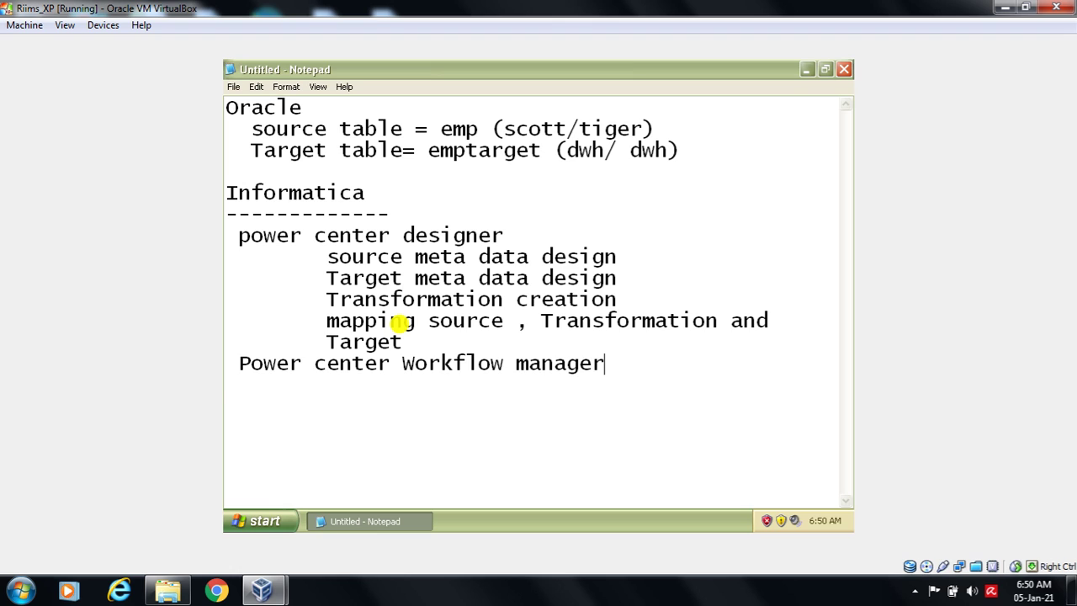
- List 'Creating a session' and 'Creating a workflow' under the Workflow manager heading
{"action": "key", "text": "Return"}
{"action": "type", "text": "Create a"}
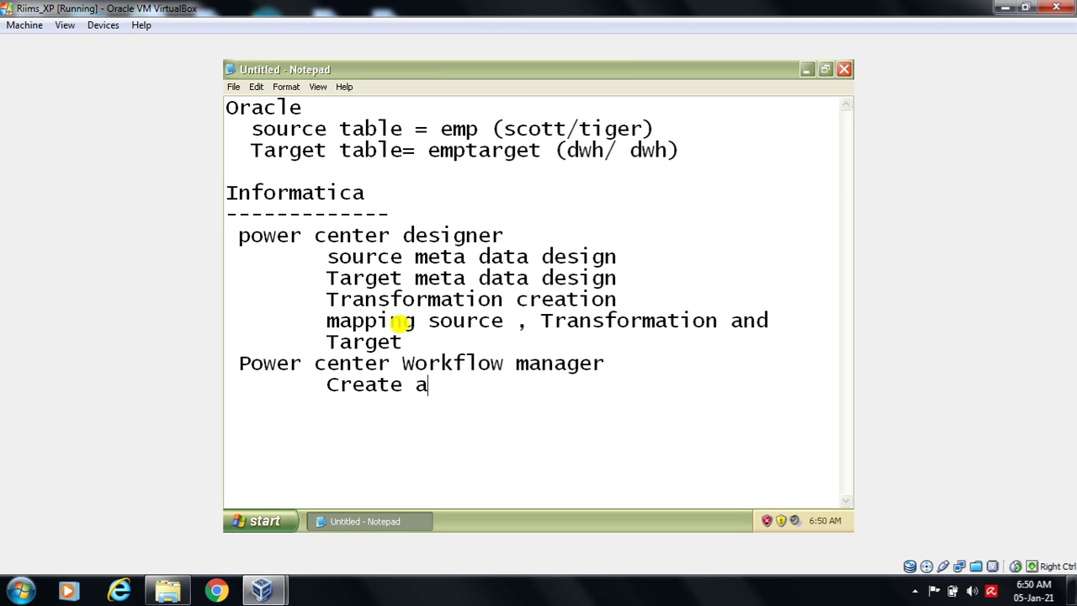
{"action": "type", "text": " session"}
{"action": "key", "text": "Return"}
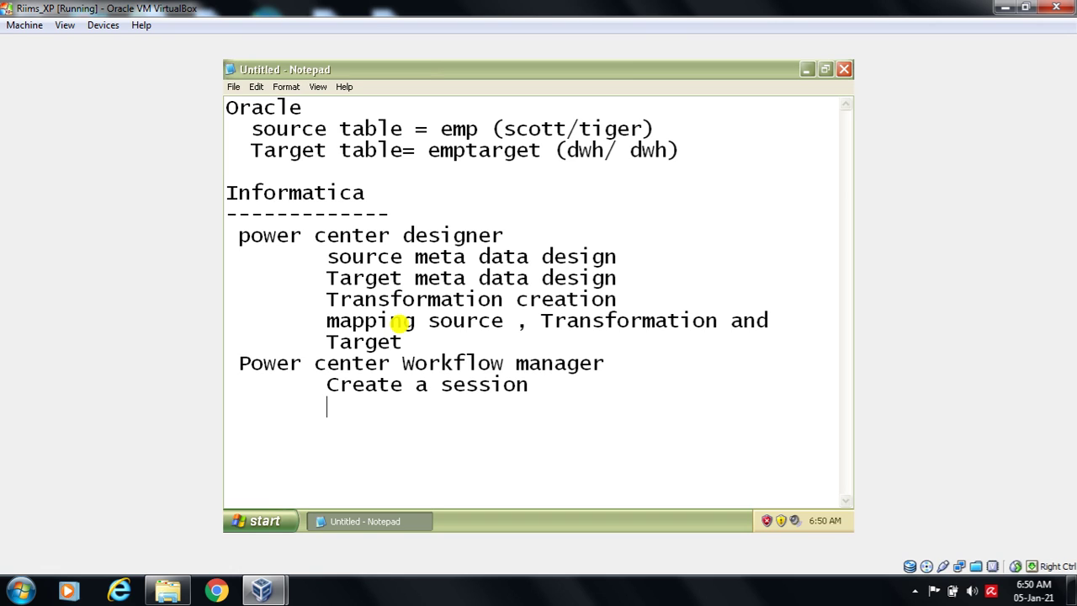
{"action": "type", "text": "Create"}
{"action": "left_click", "coordinate": [403, 386]}
{"action": "key", "text": "BackSpace"}
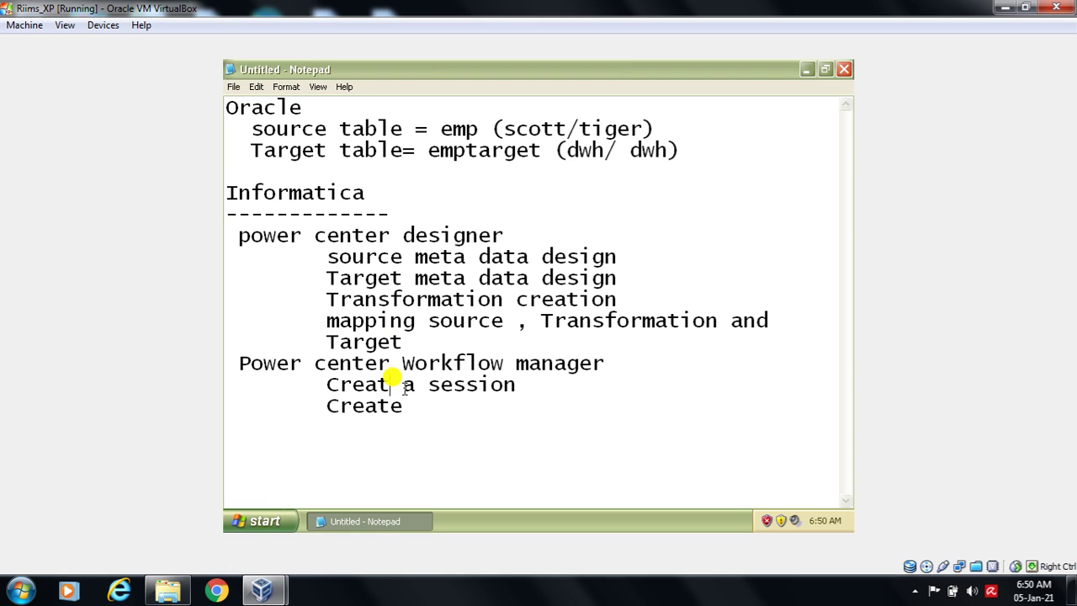
{"action": "type", "text": "ing"}
{"action": "left_click", "coordinate": [405, 410]}
{"action": "key", "text": "BackSpace"}
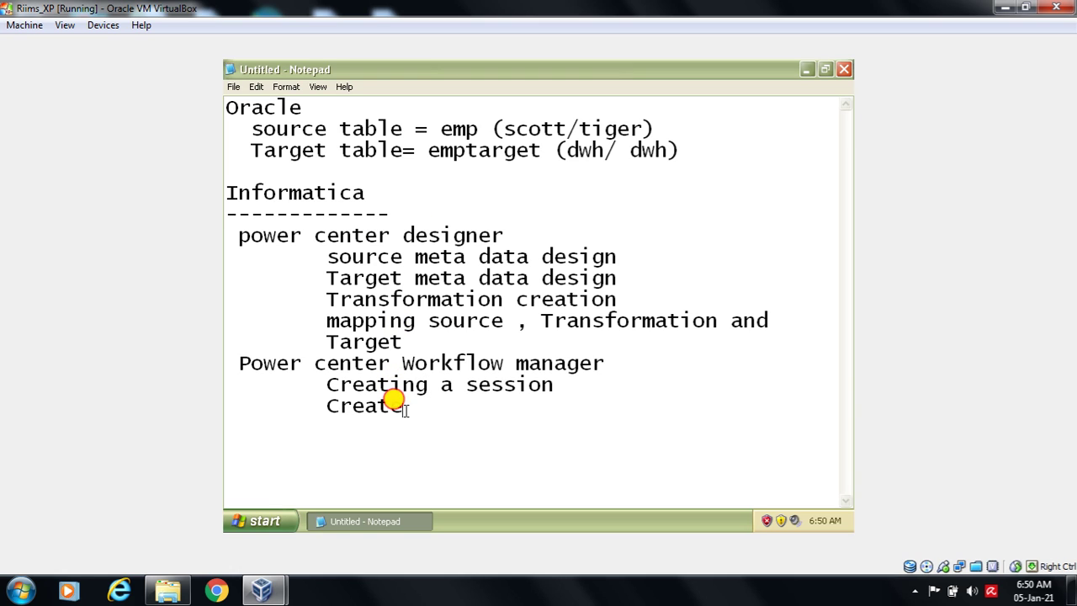
{"action": "type", "text": "ing "}
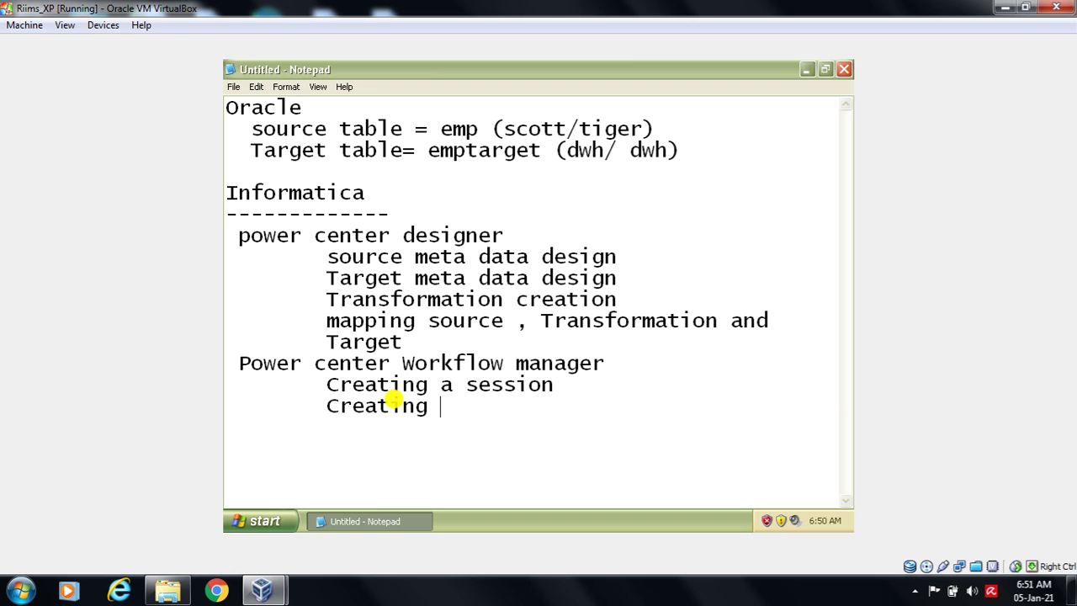
{"action": "type", "text": "a workflow"}
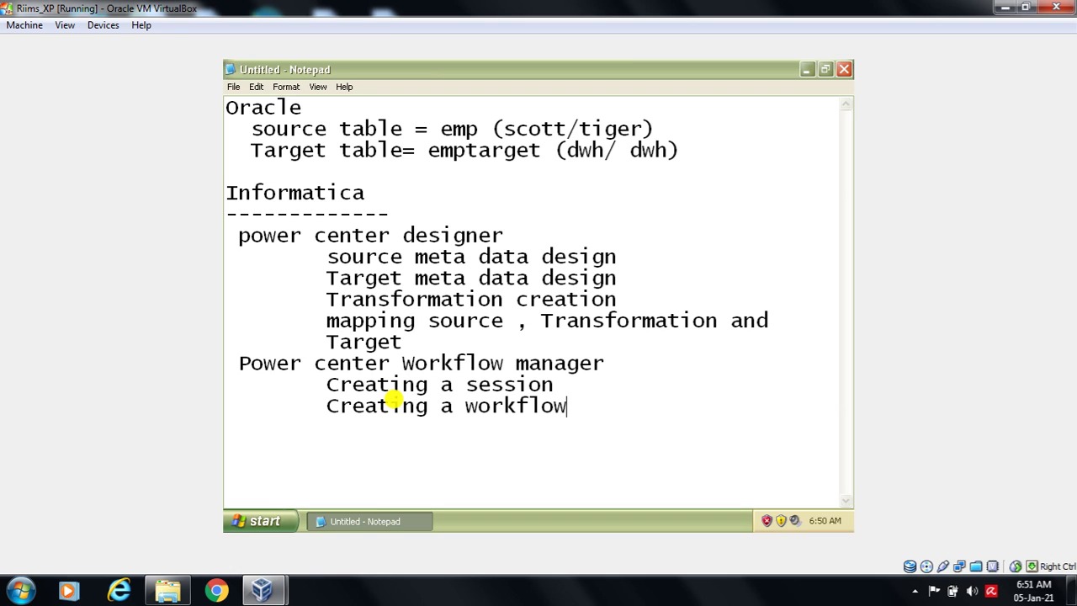
- Add indented 'Linking workflow with session' and 'Execution a task' steps
{"action": "key", "text": "Return"}
{"action": "key", "text": "Tab"}
{"action": "type", "text": "linking"}
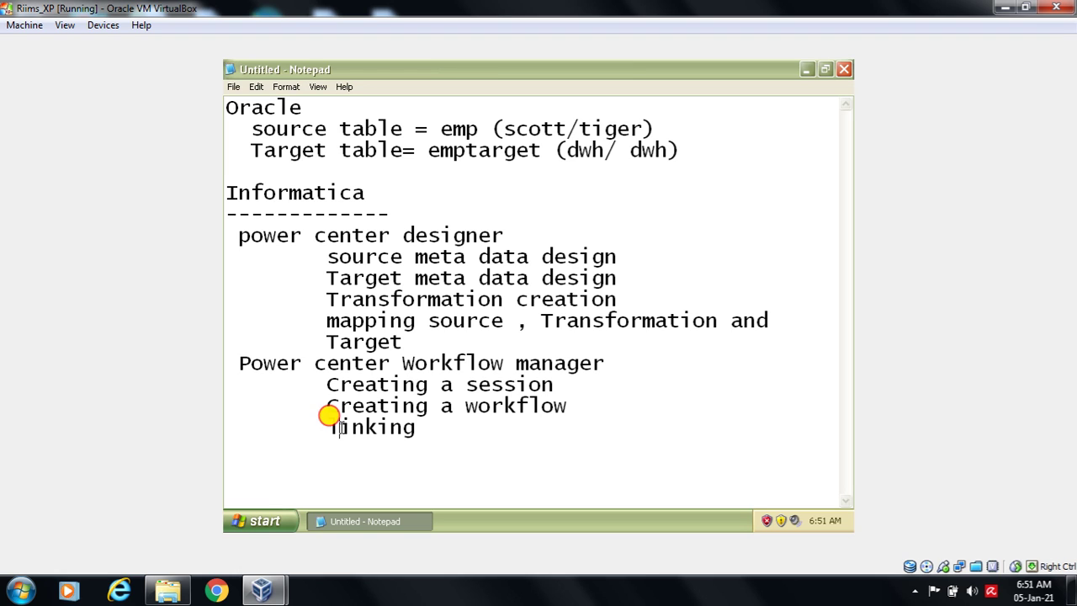
{"action": "key", "text": "BackSpace"}
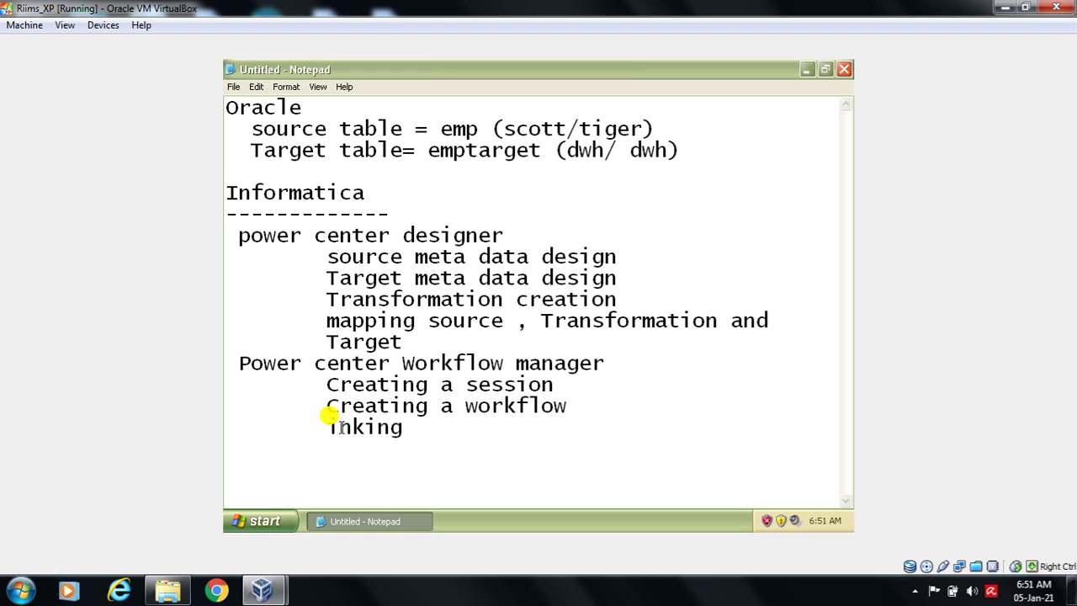
{"action": "type", "text": "L"}
{"action": "key", "text": "End"}
{"action": "type", "text": "workflow "}
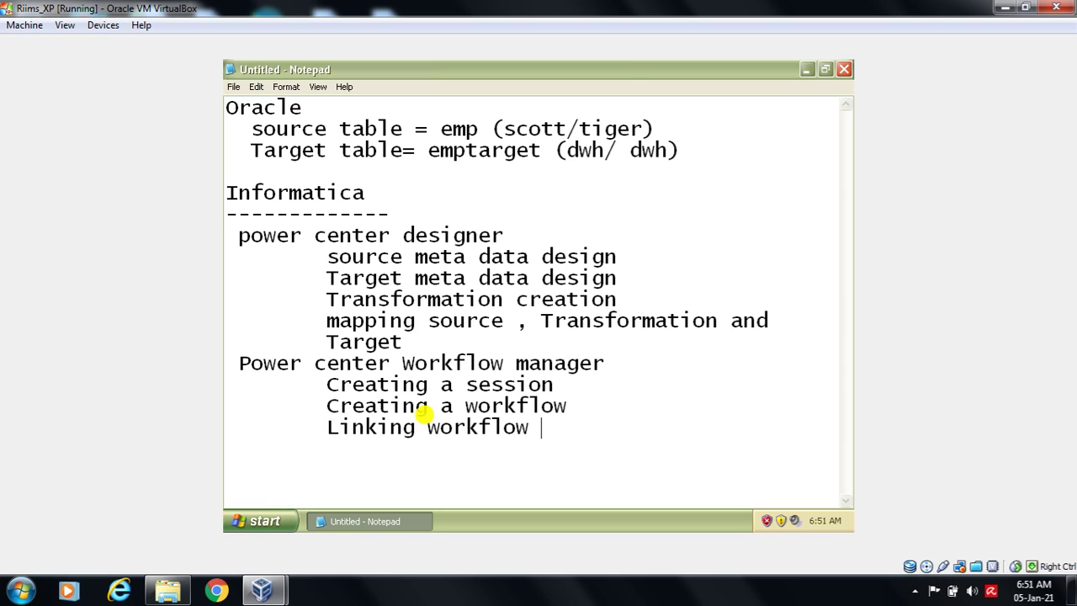
{"action": "type", "text": "with ses"}
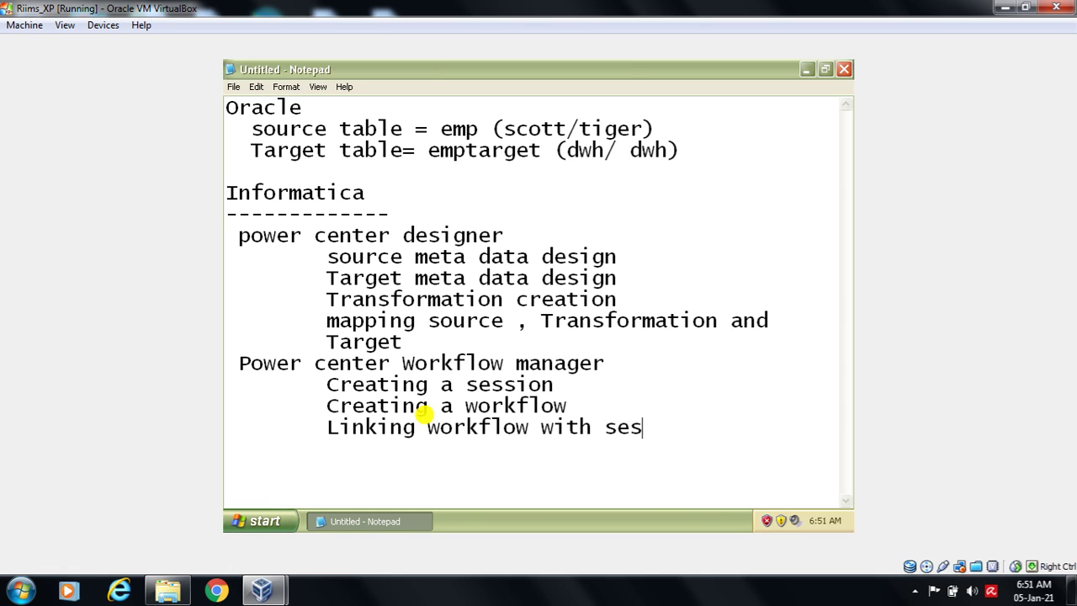
{"action": "type", "text": "sion"}
{"action": "key", "text": "Return"}
{"action": "key", "text": "Tab"}
{"action": "type", "text": "Execution a task"}
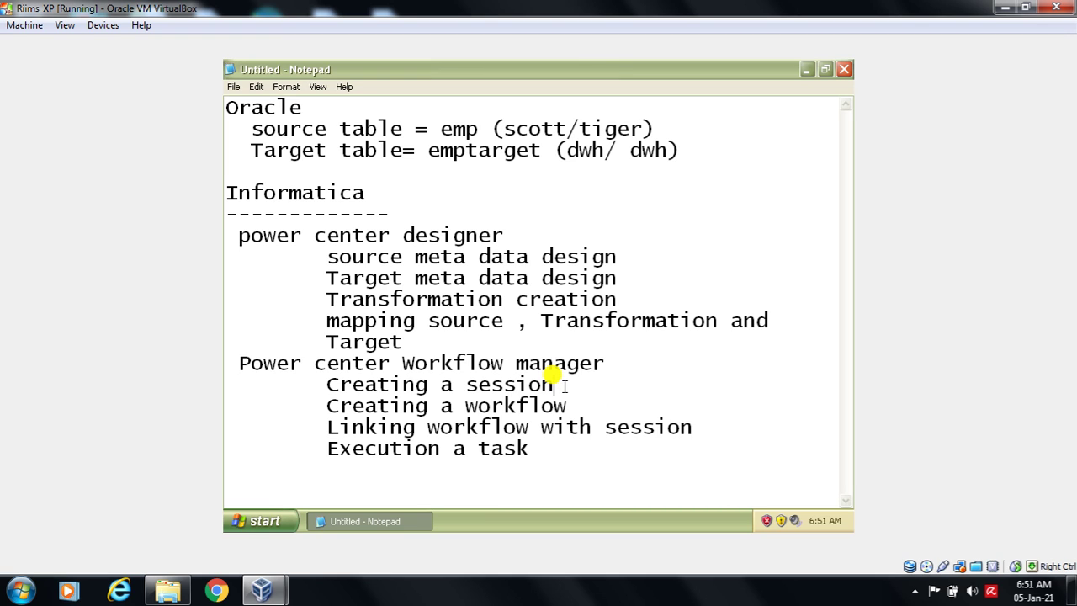
- Append ', Set the properties of source and target' to the session step and indent its wrapped line
{"action": "type", "text": ", Sett"}
{"action": "key", "text": "BackSpace"}
{"action": "type", "text": "the"}
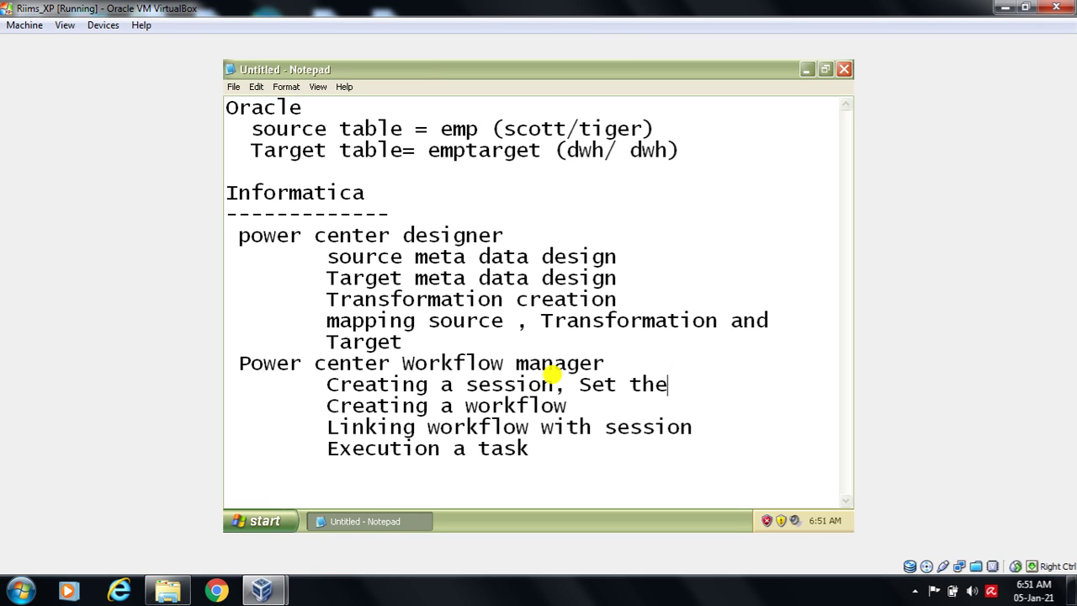
{"action": "type", "text": " properites"}
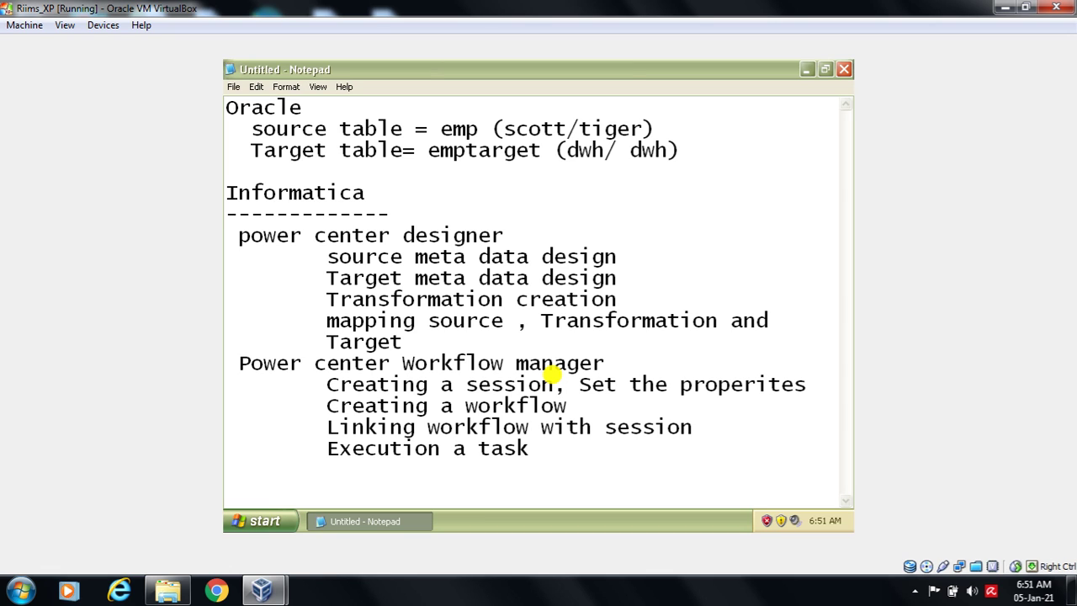
{"action": "key", "text": "BackSpace"}
{"action": "key", "text": "BackSpace"}
{"action": "key", "text": "BackSpace"}
{"action": "key", "text": "BackSpace"}
{"action": "type", "text": "ties of"}
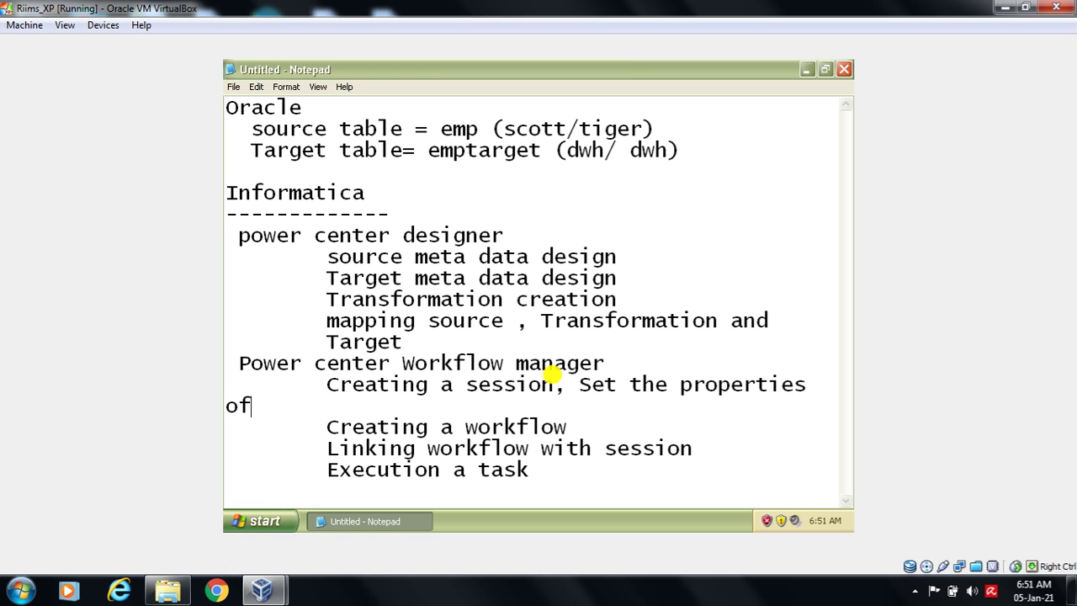
{"action": "type", "text": " source and target"}
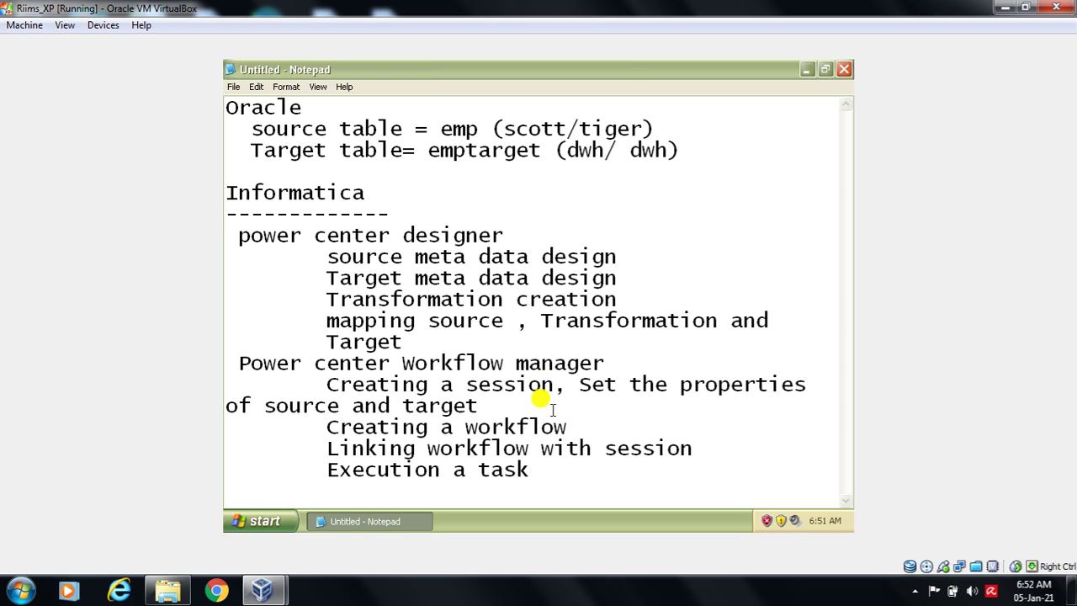
{"action": "left_click", "coordinate": [226, 408]}
{"action": "key", "text": "Tab"}
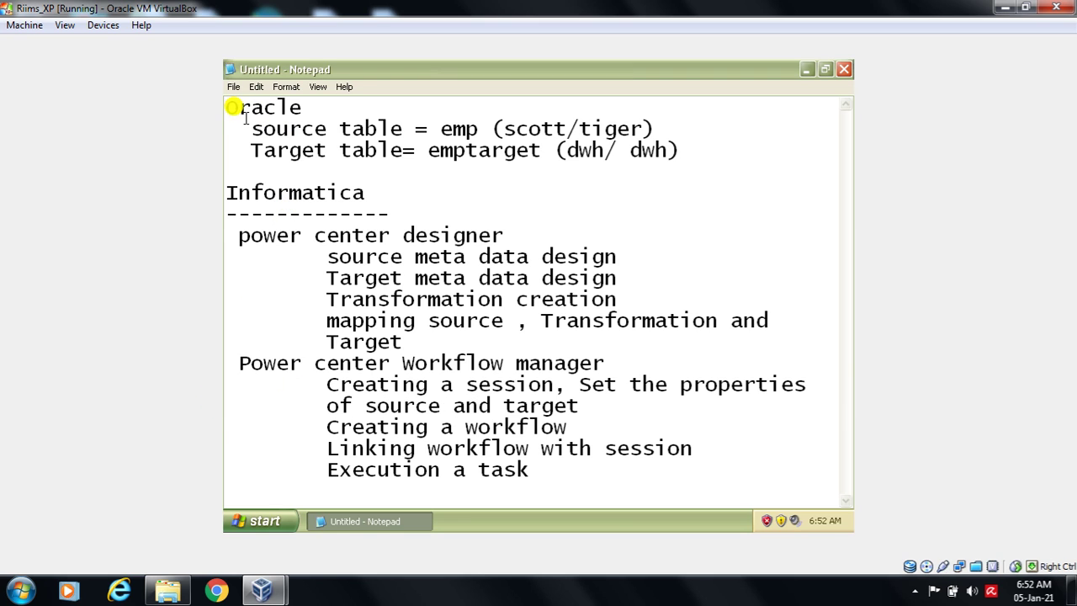
- Highlight the table lines, the source credentials and the name 'emp', then minimize Notepad
{"action": "left_click_drag", "start_coordinate": [245, 118], "coordinate": [402, 149]}
{"action": "left_click", "coordinate": [767, 149]}
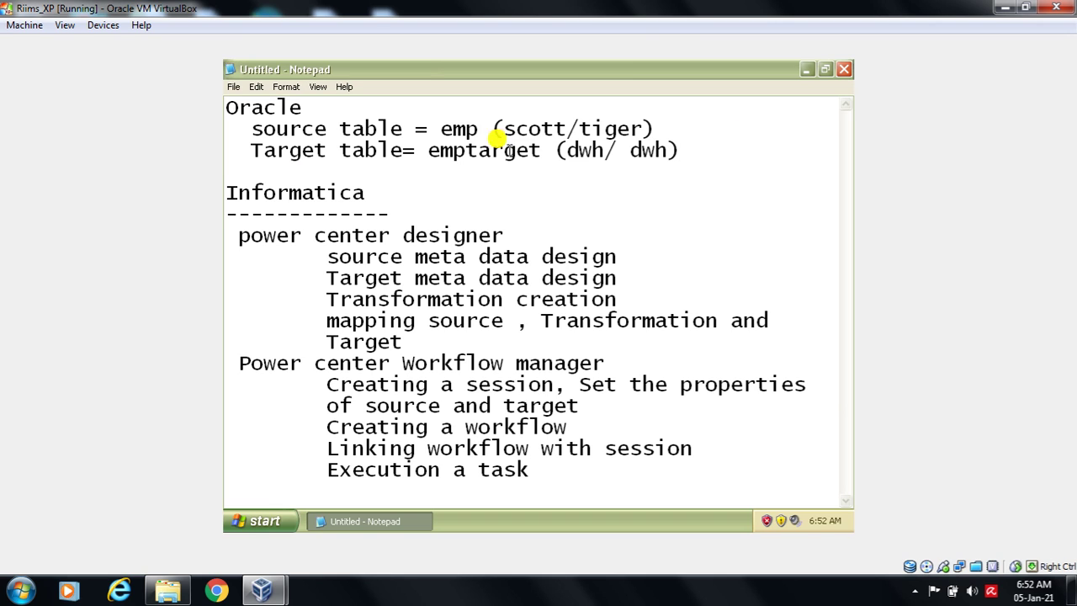
{"action": "left_click_drag", "start_coordinate": [504, 128], "coordinate": [647, 128]}
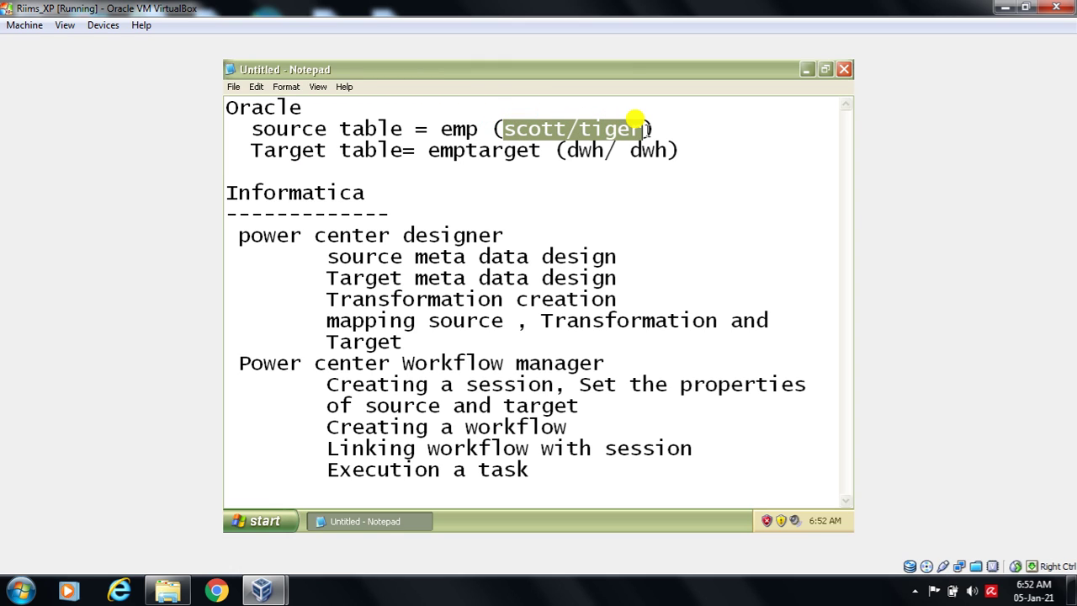
{"action": "left_click", "coordinate": [440, 130]}
{"action": "left_click_drag", "start_coordinate": [440, 131], "coordinate": [476, 130]}
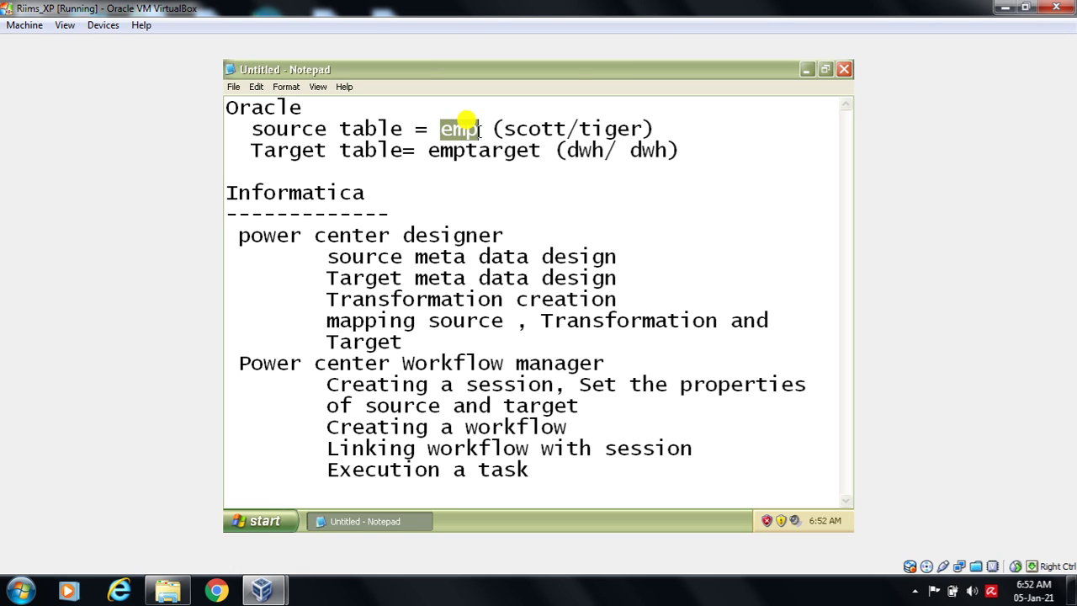
{"action": "left_click", "coordinate": [806, 72]}
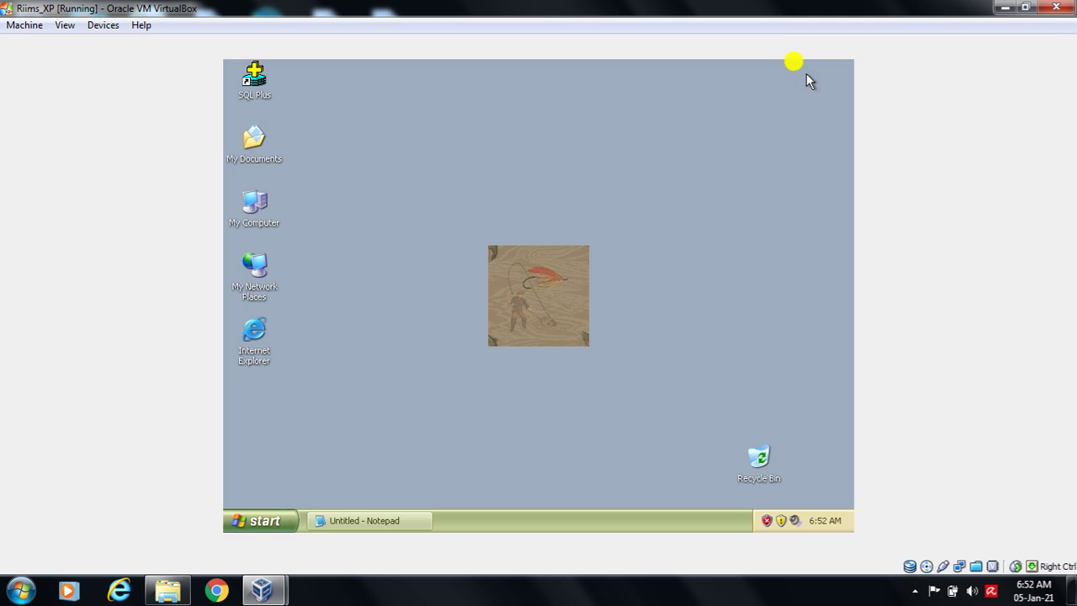
- Log in to SQL*Plus as the source schema user and run 'select * from emp;'
{"action": "double_click", "coordinate": [259, 87]}
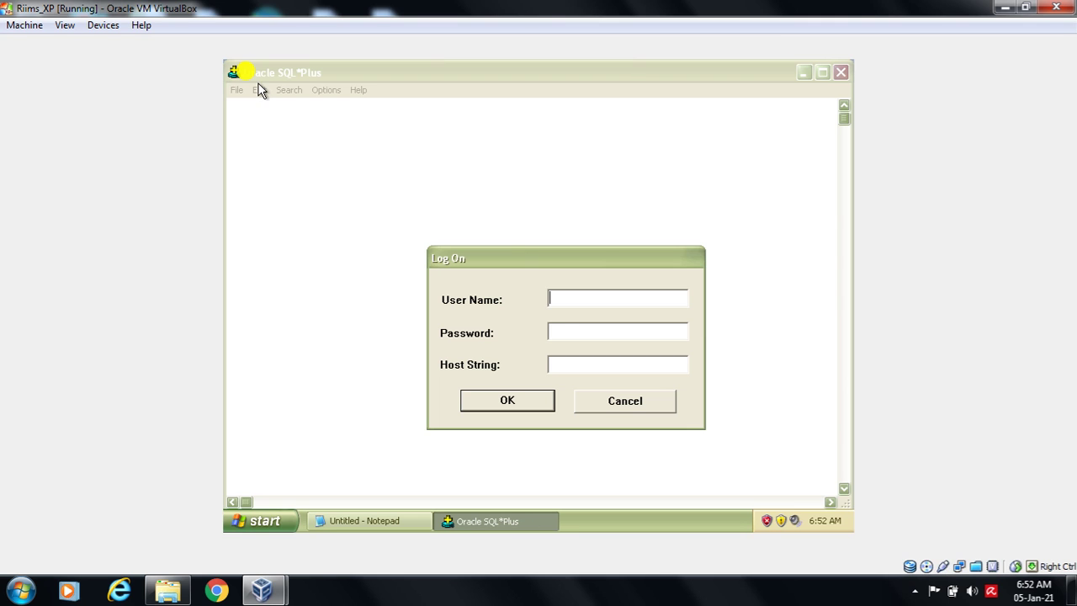
{"action": "type", "text": "scotttiger"}
{"action": "key", "text": "Return"}
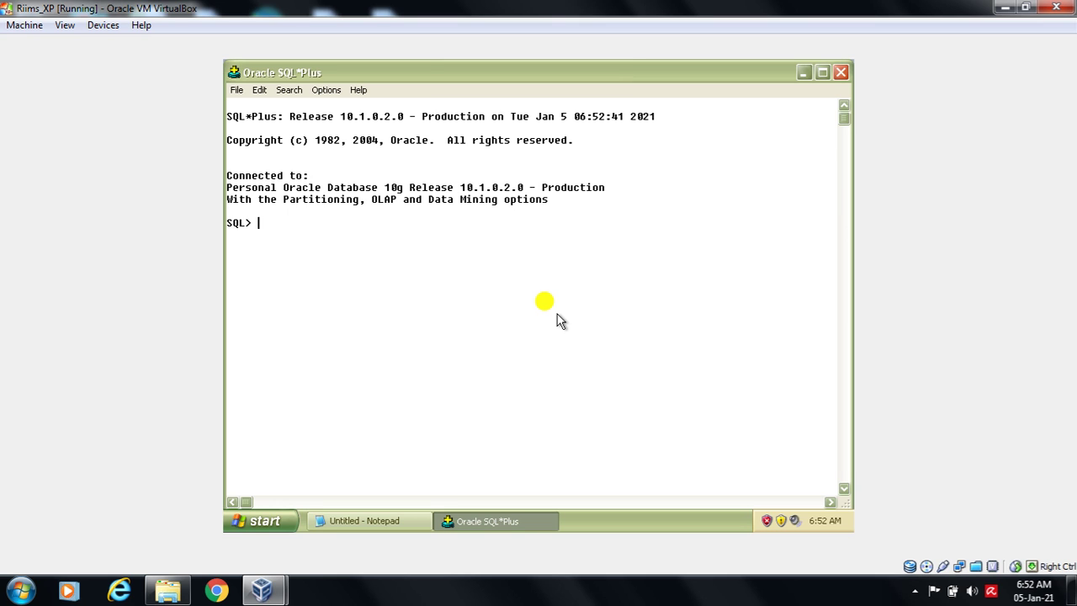
{"action": "type", "text": "select * from emp;"}
{"action": "key", "text": "Return"}
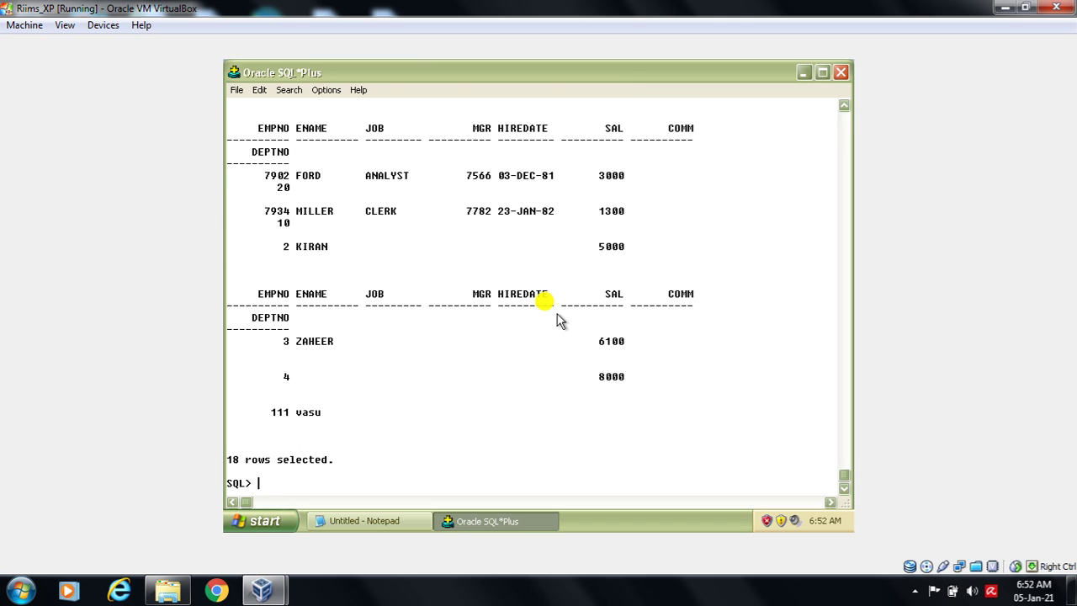
- Review the 18 returned emp rows and their EMPNO to COMM column headers
{"action": "left_click_drag", "start_coordinate": [225, 459], "coordinate": [330, 470]}
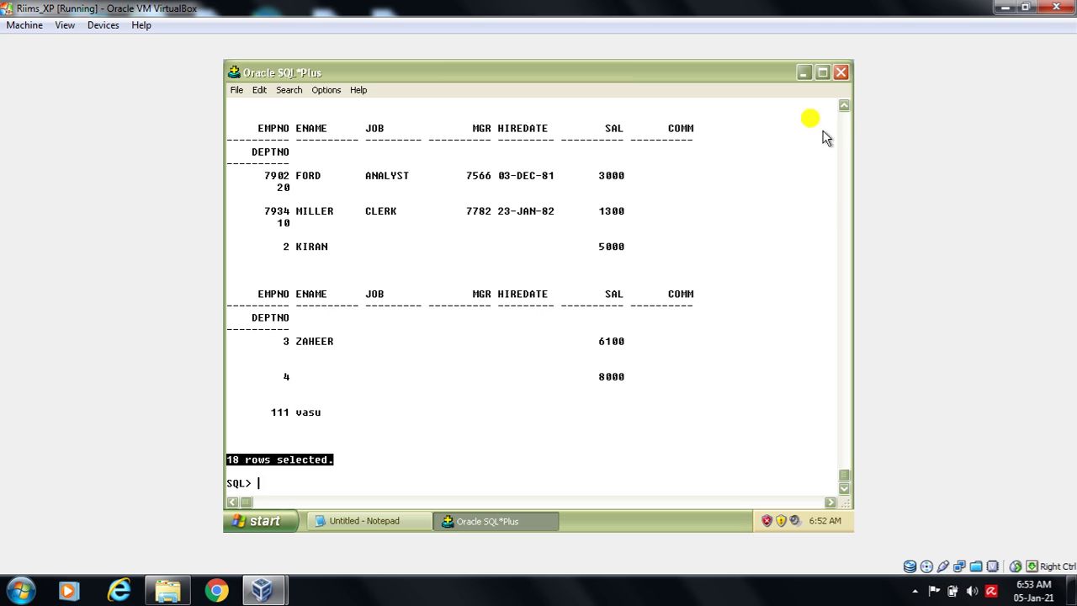
{"action": "left_click", "coordinate": [844, 106]}
{"action": "left_click_drag", "start_coordinate": [844, 108], "coordinate": [844, 107]}
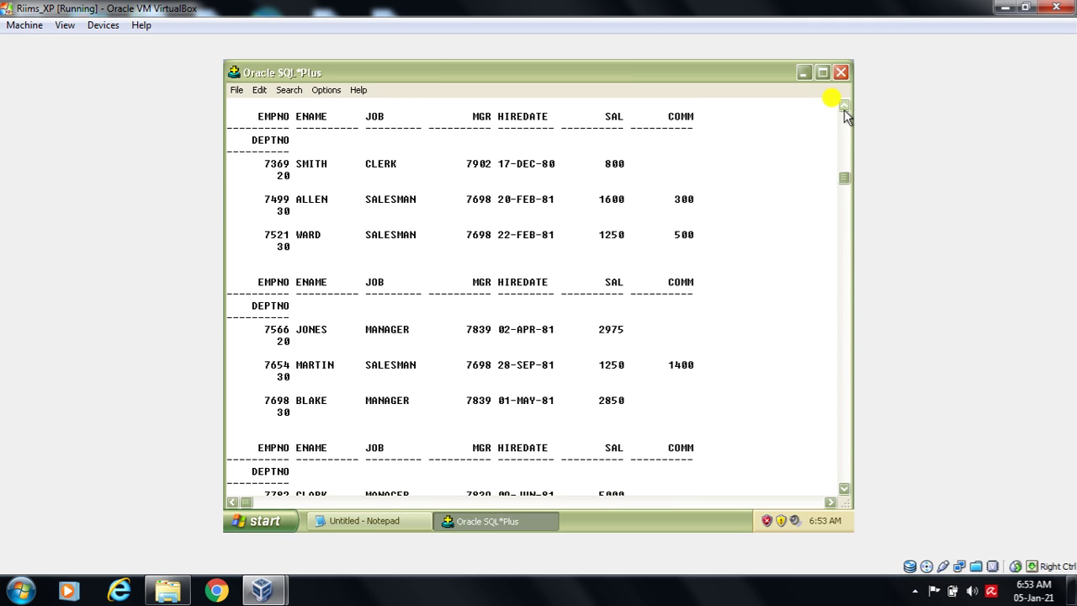
{"action": "left_click_drag", "start_coordinate": [256, 290], "coordinate": [698, 310]}
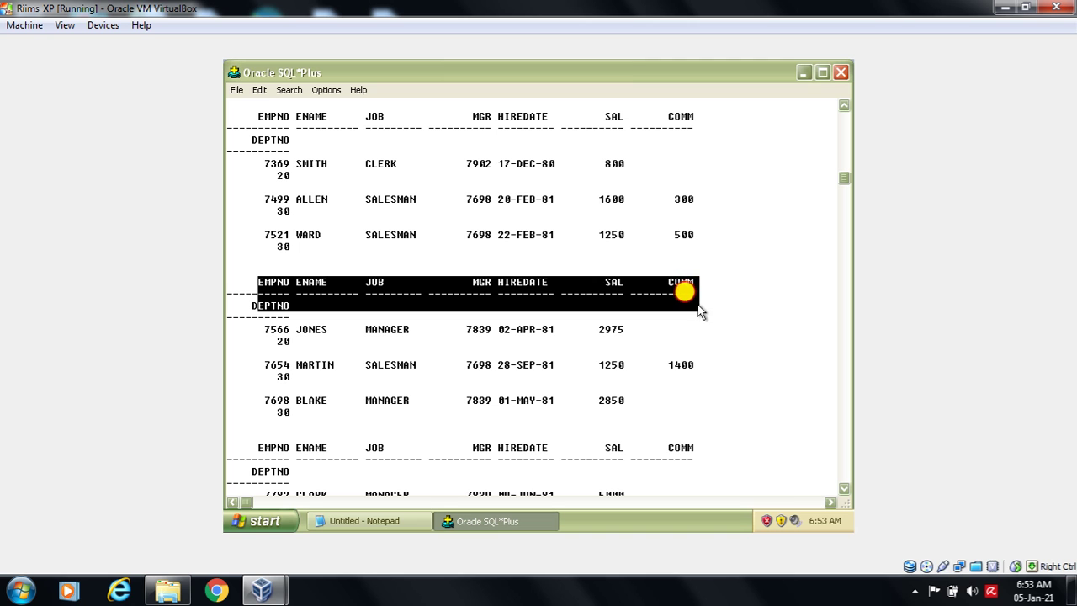
{"action": "left_click", "coordinate": [844, 488]}
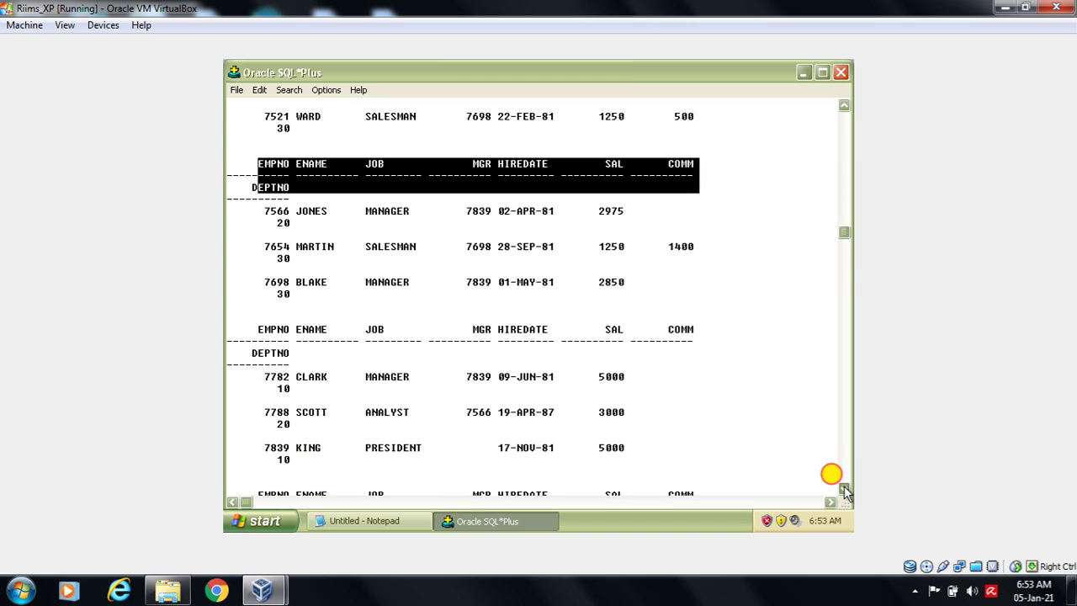
{"action": "left_click_drag", "start_coordinate": [845, 490], "coordinate": [845, 490]}
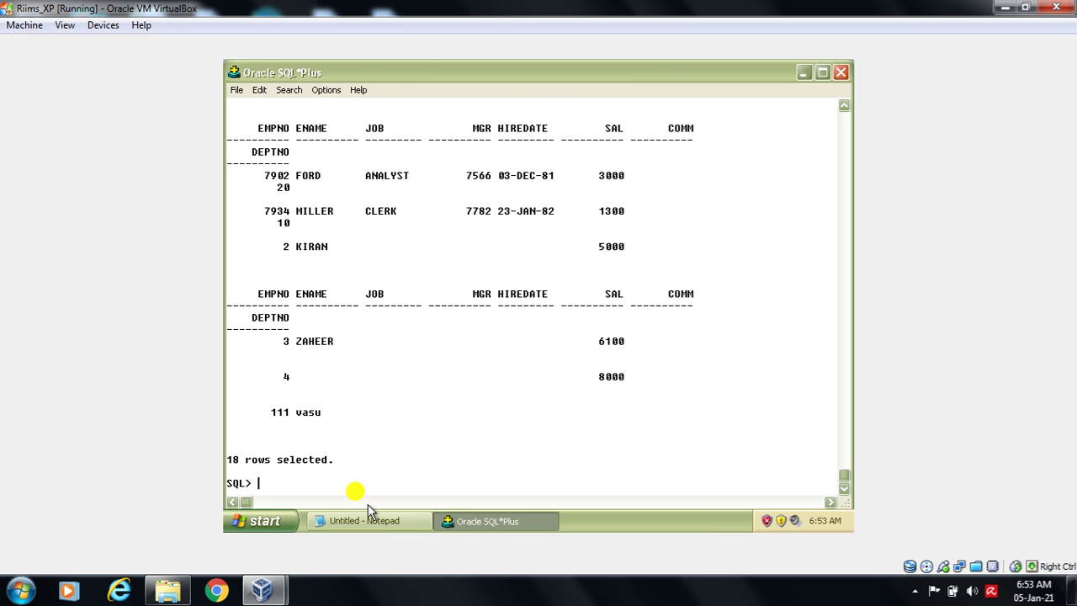
{"action": "left_click", "coordinate": [367, 520]}
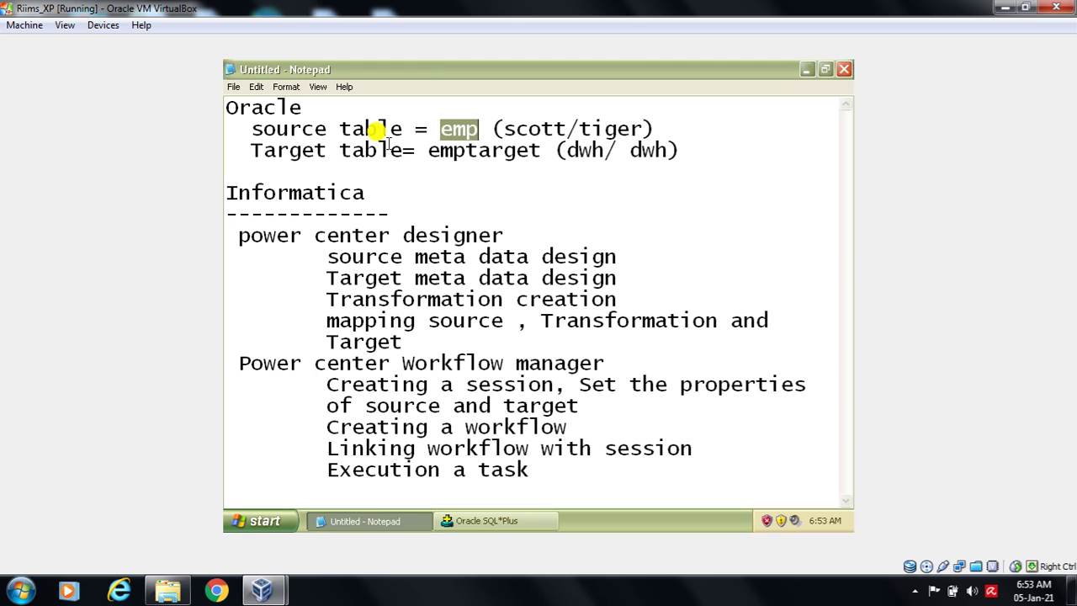
{"action": "left_click_drag", "start_coordinate": [249, 128], "coordinate": [490, 128]}
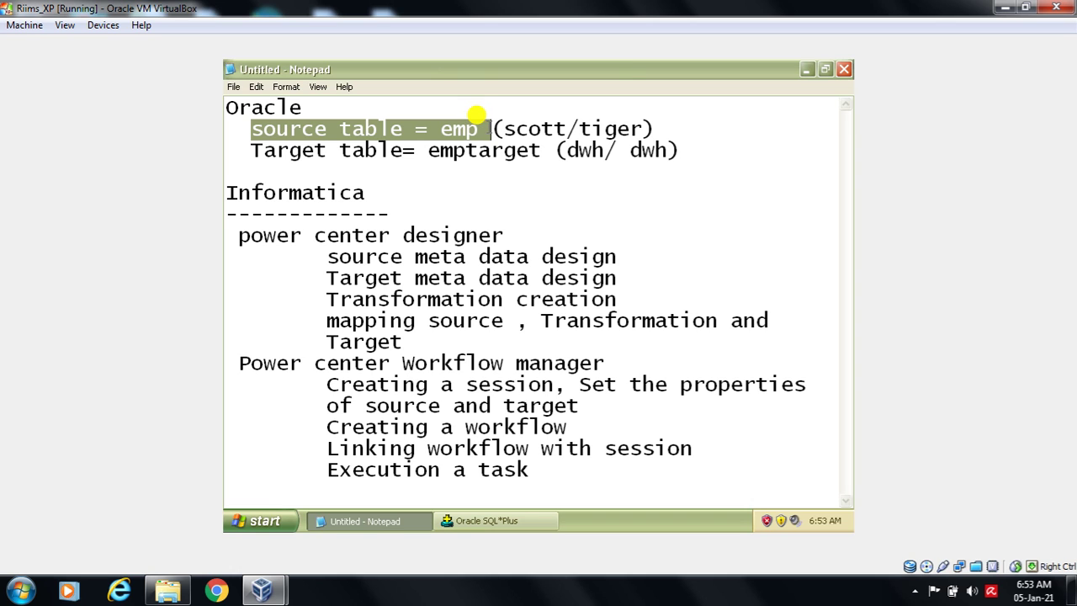
{"action": "left_click", "coordinate": [368, 193]}
{"action": "left_click_drag", "start_coordinate": [249, 150], "coordinate": [577, 163]}
{"action": "double_click", "coordinate": [429, 144]}
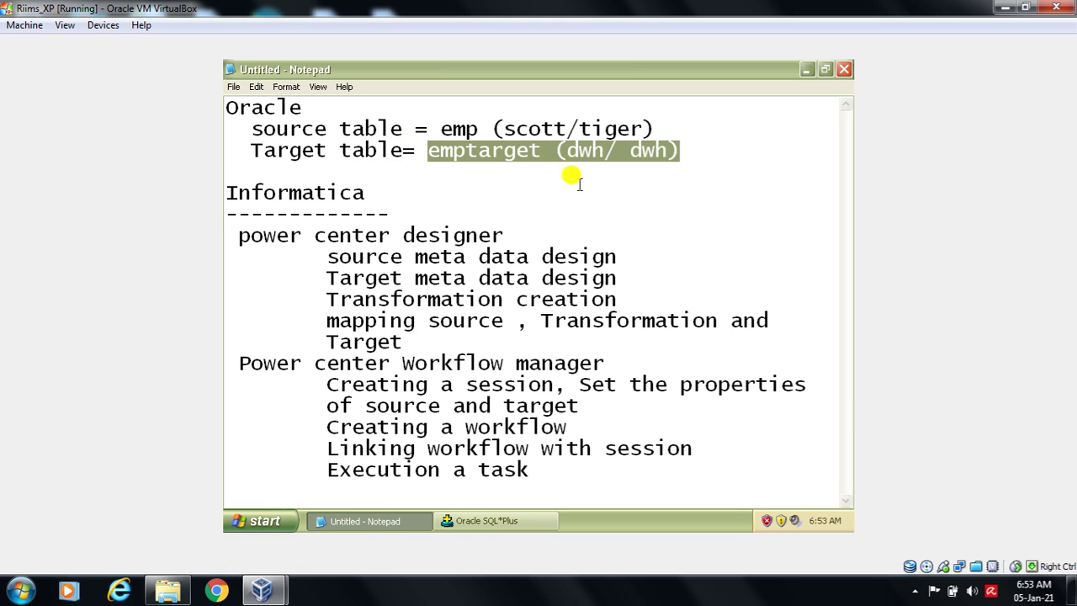
{"action": "left_click", "coordinate": [584, 188]}
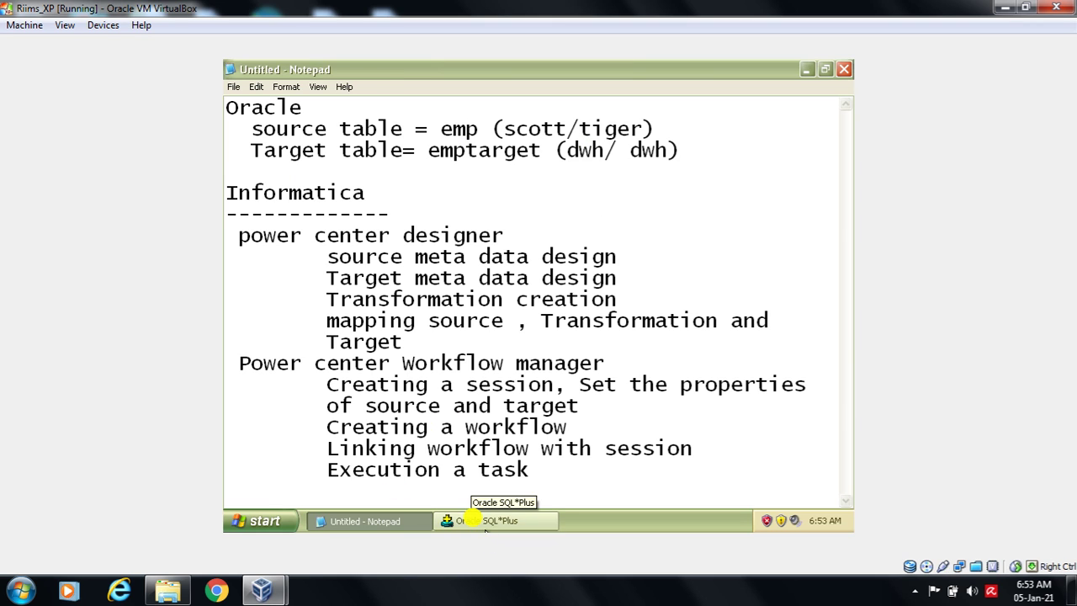
{"action": "left_click", "coordinate": [480, 520]}
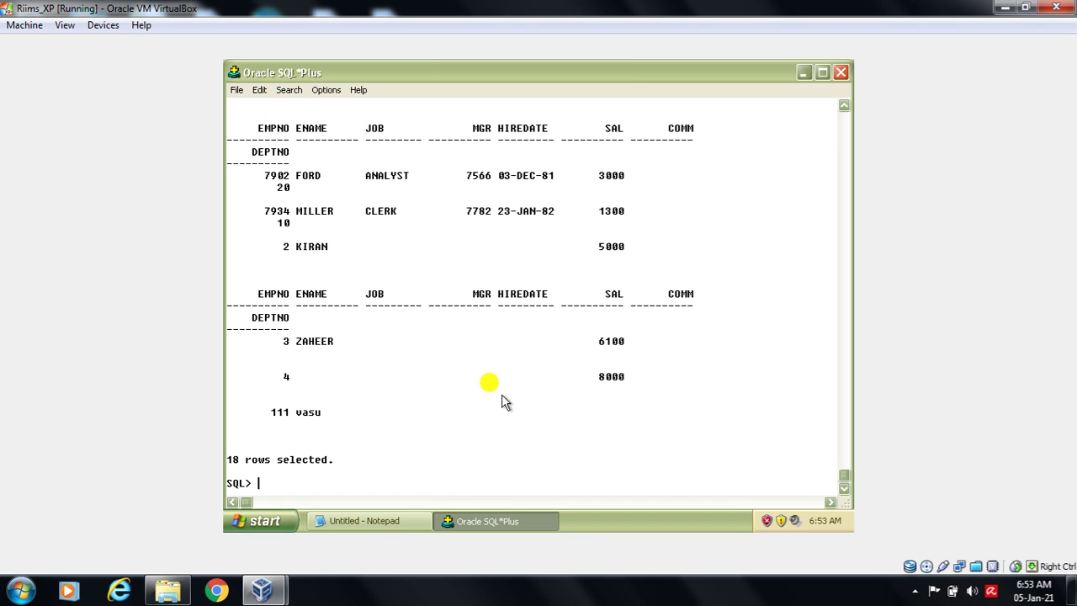
- Reconnect as the warehouse schema user and run 'desc emptarget;', which returns ORA-04043
{"action": "type", "text": "connect"}
{"action": "key", "text": "Return"}
{"action": "type", "text": "dwh"}
{"action": "key", "text": "Return"}
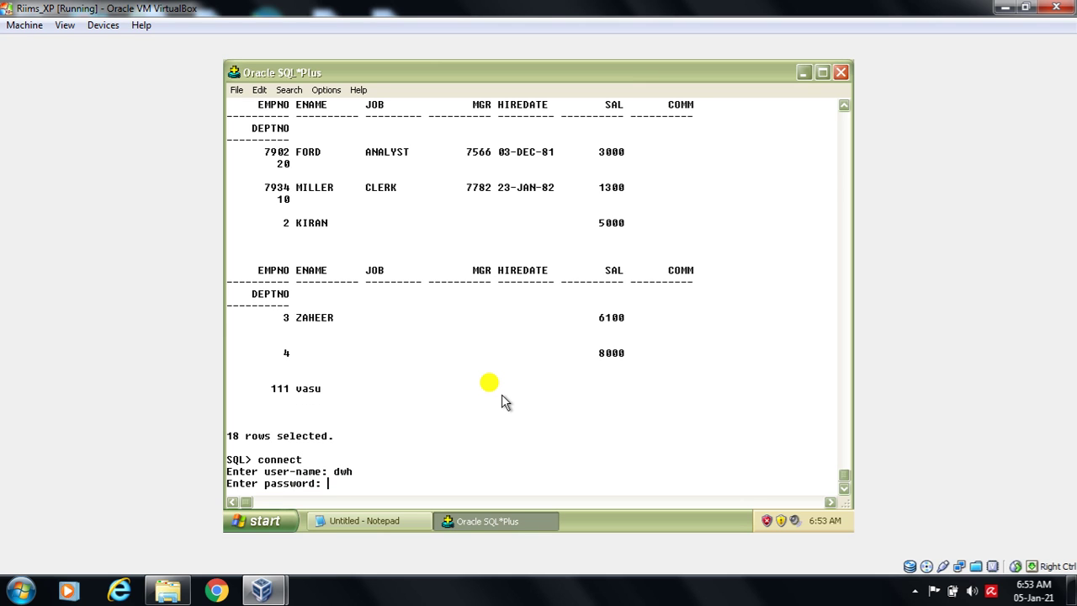
{"action": "type", "text": "dwh"}
{"action": "key", "text": "Return"}
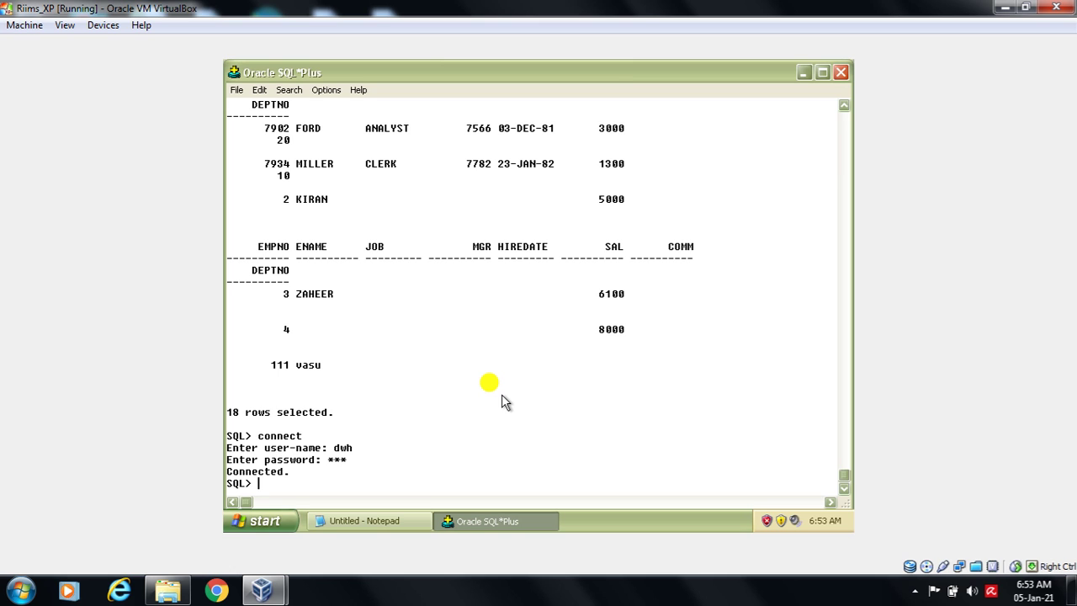
{"action": "type", "text": "se"}
{"action": "type", "text": "desc"}
{"action": "type", "text": "empta"}
{"action": "type", "text": "rget;"}
{"action": "key", "text": "Return"}
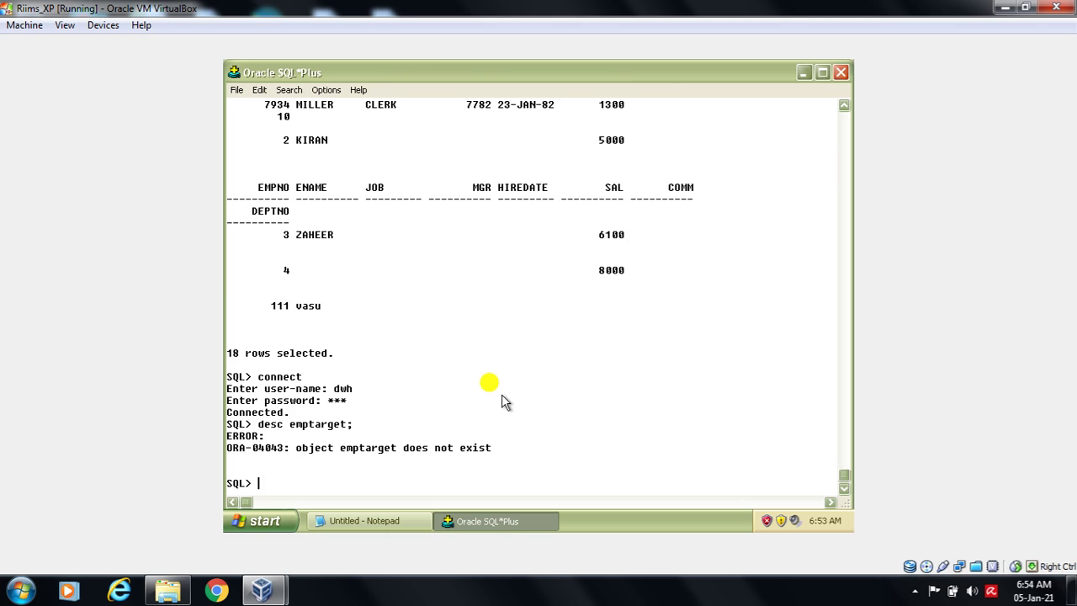
- Create table emptarget with empno number, ename varchar2(25), sal number and deptno number columns
{"action": "type", "text": "create table emptarget"}
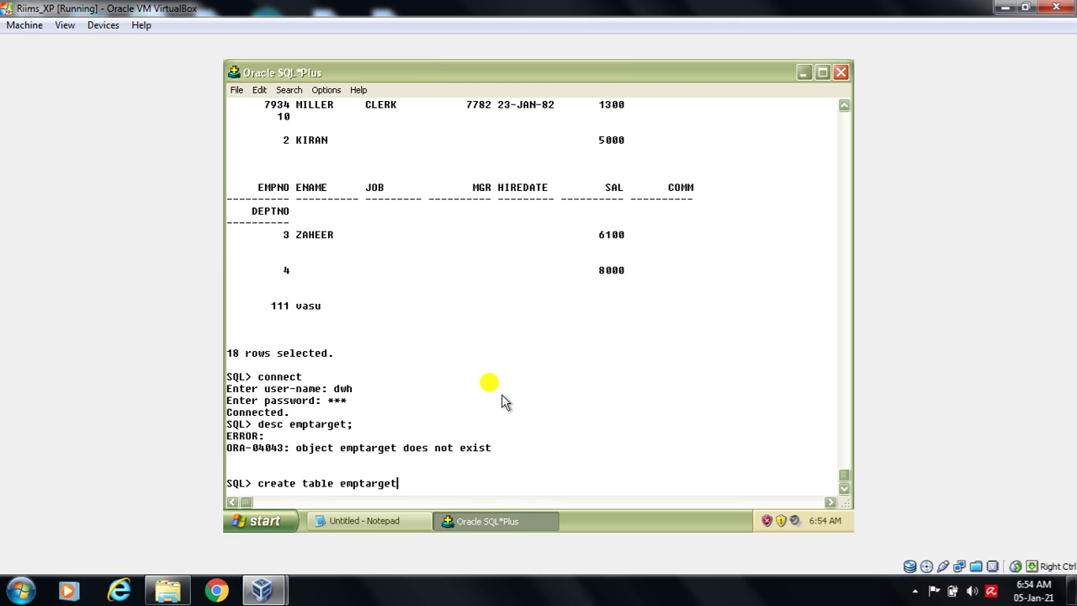
{"action": "key", "text": "Return"}
{"action": "type", "text": "("}
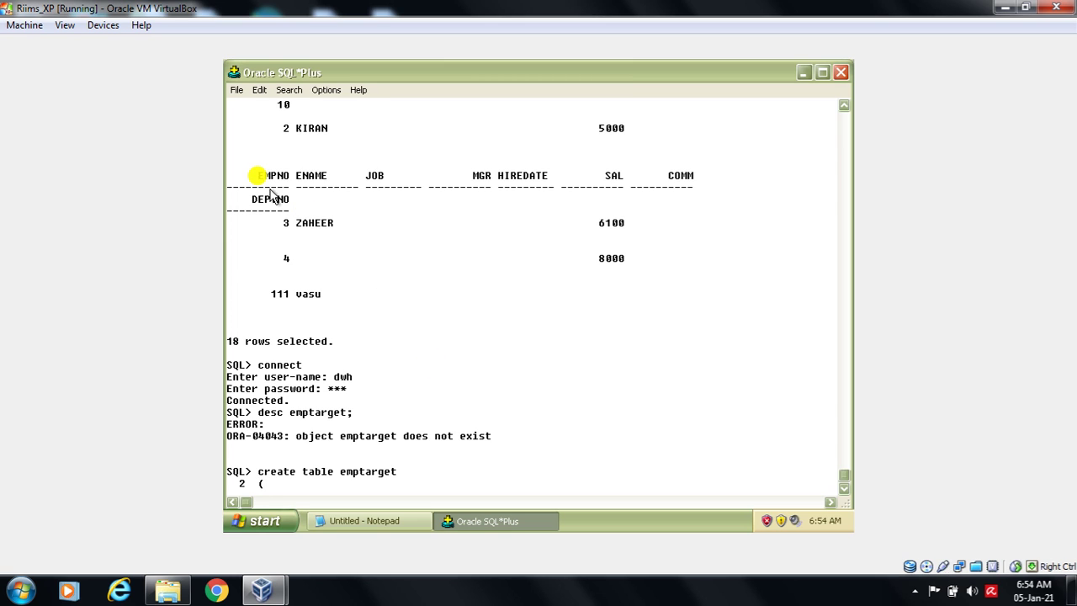
{"action": "type", "text": "empno "}
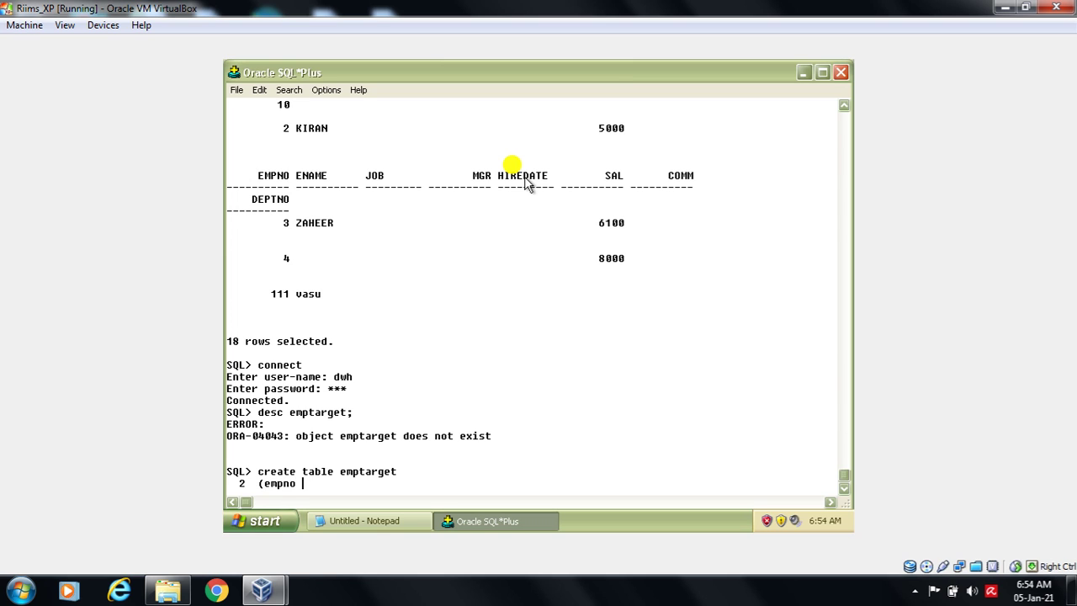
{"action": "type", "text": "number,"}
{"action": "key", "text": "Return"}
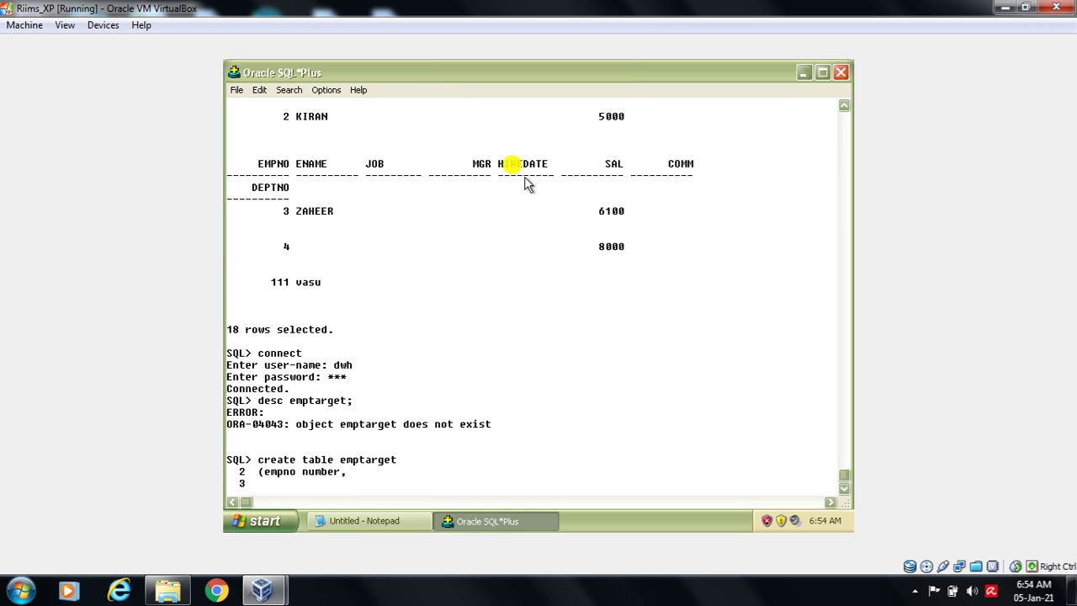
{"action": "type", "text": "ename varchar2(25"}
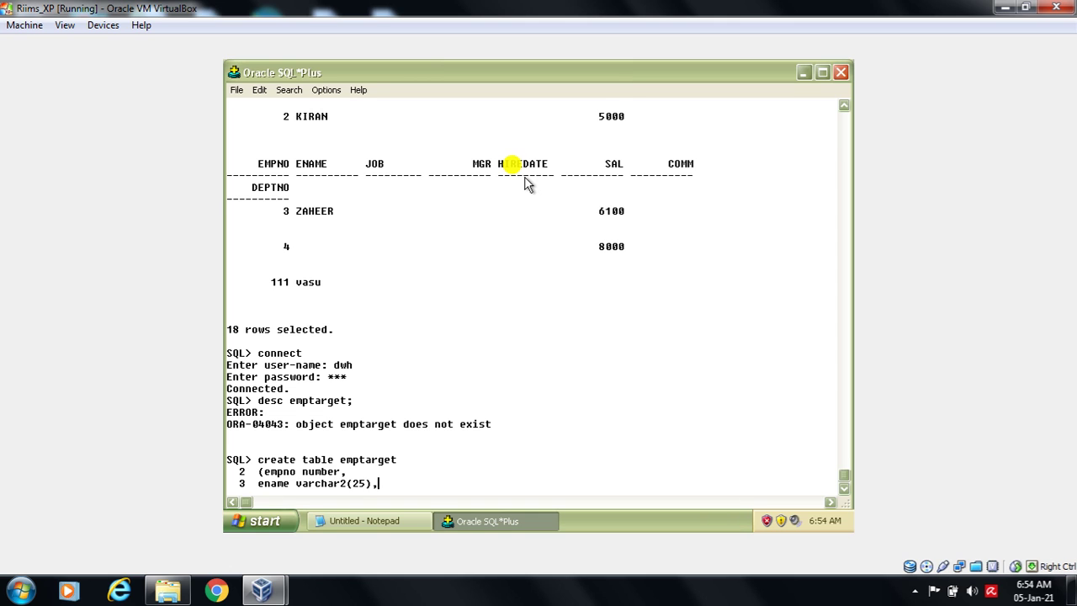
{"action": "type", "text": "),"}
{"action": "key", "text": "Return"}
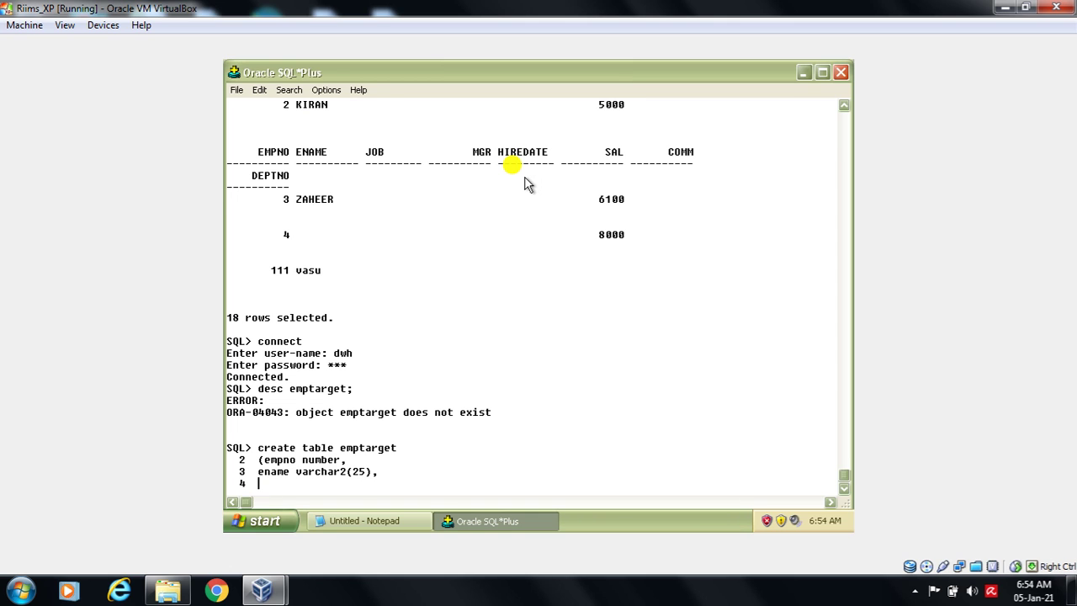
{"action": "type", "text": "sal"}
{"action": "left_click_drag", "start_coordinate": [604, 153], "coordinate": [621, 155]}
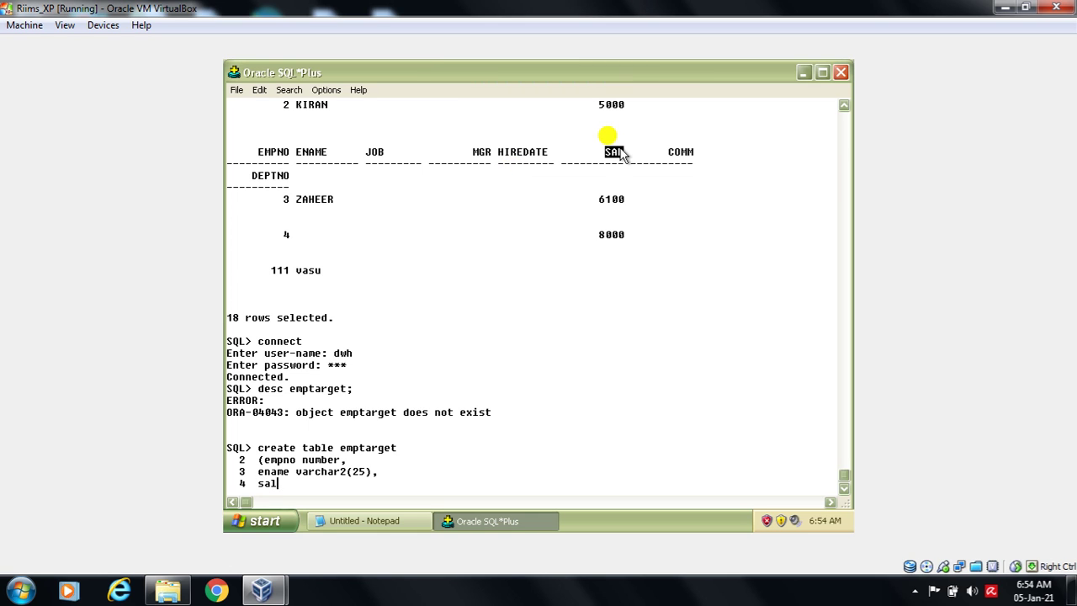
{"action": "type", "text": "number"}
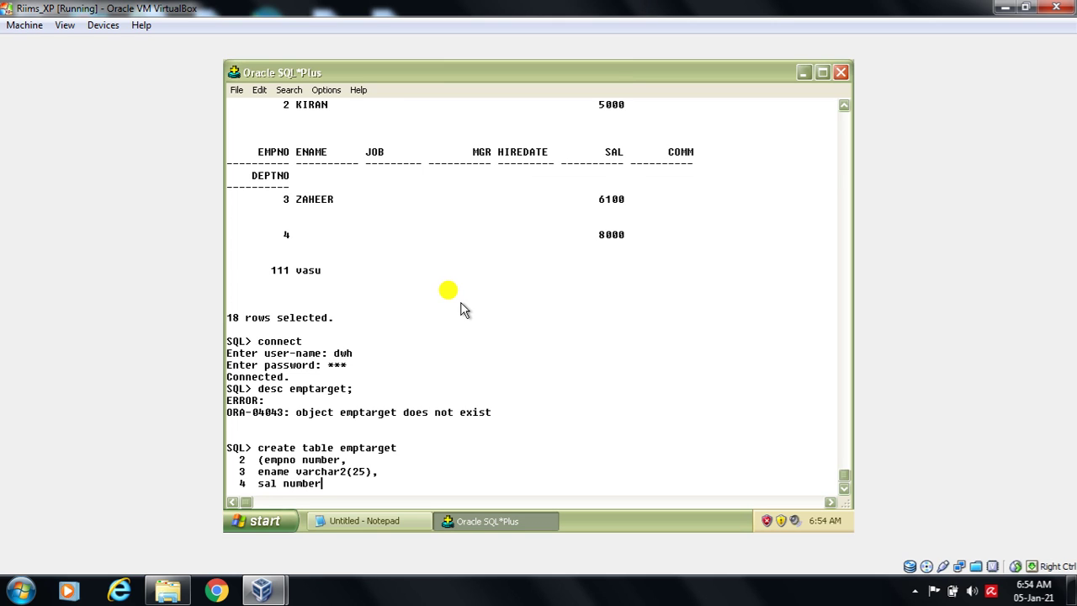
{"action": "type", "text": ","}
{"action": "key", "text": "Return"}
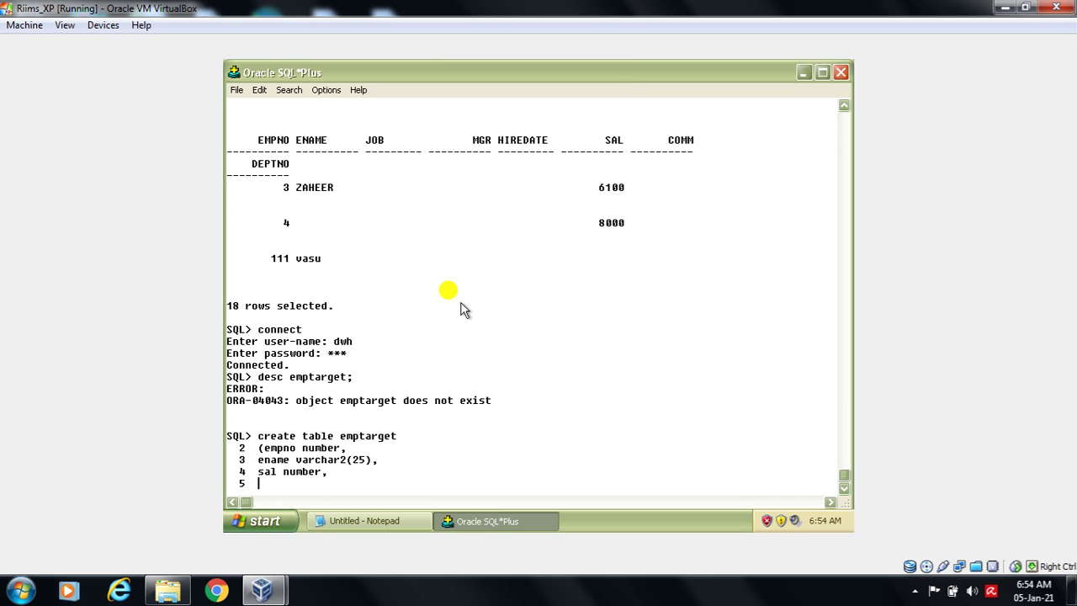
{"action": "type", "text": "deptno number);"}
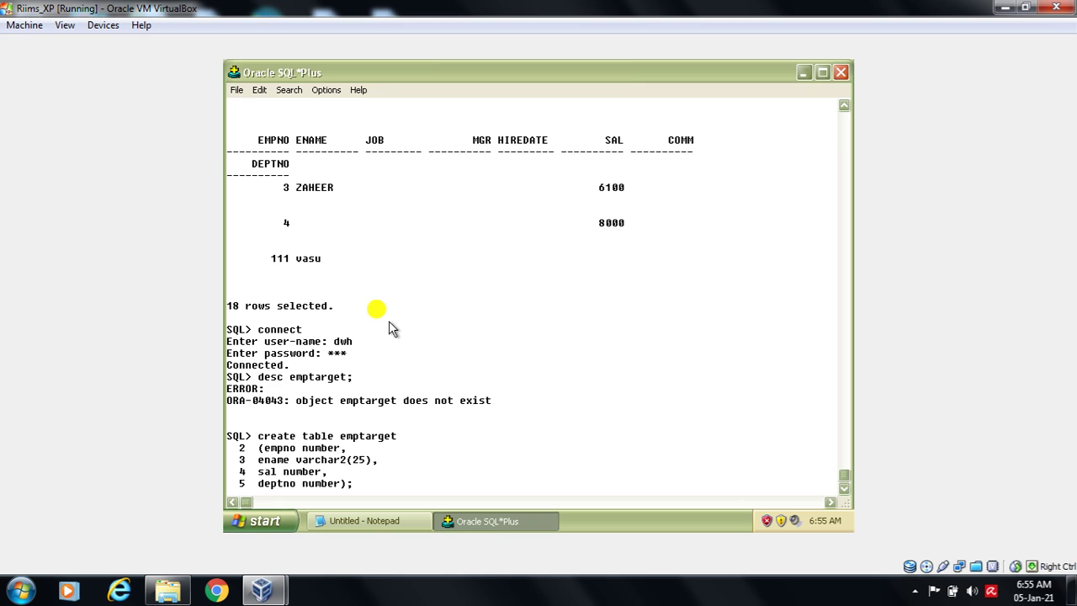
{"action": "key", "text": "Return"}
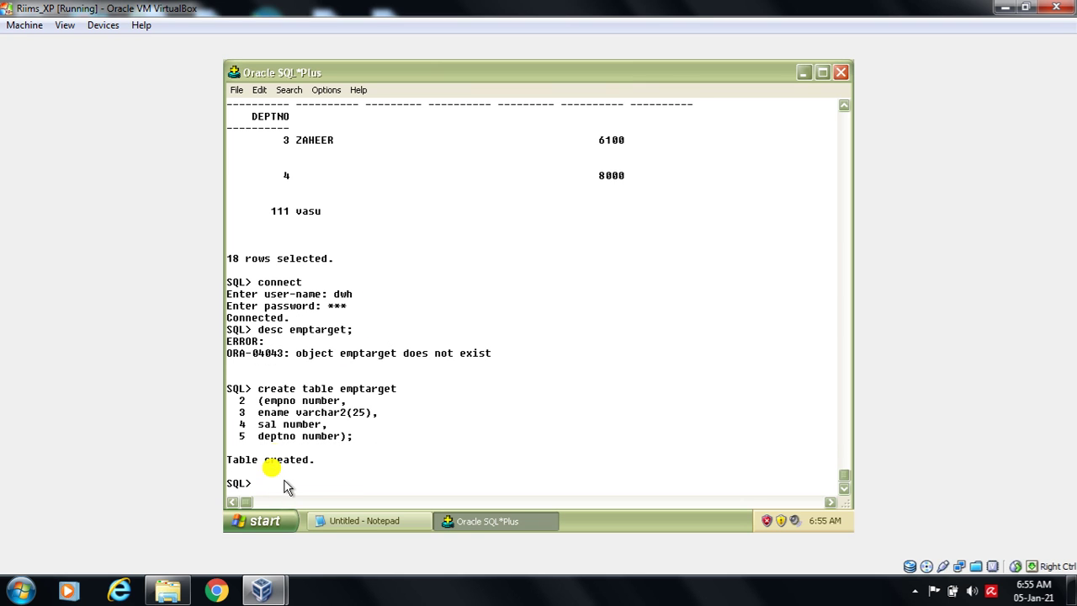
- Copy the create table statement and highlight the entered login details
{"action": "left_click_drag", "start_coordinate": [255, 392], "coordinate": [404, 399]}
{"action": "key", "text": "ctrl+c"}
{"action": "left_click_drag", "start_coordinate": [334, 295], "coordinate": [360, 317]}
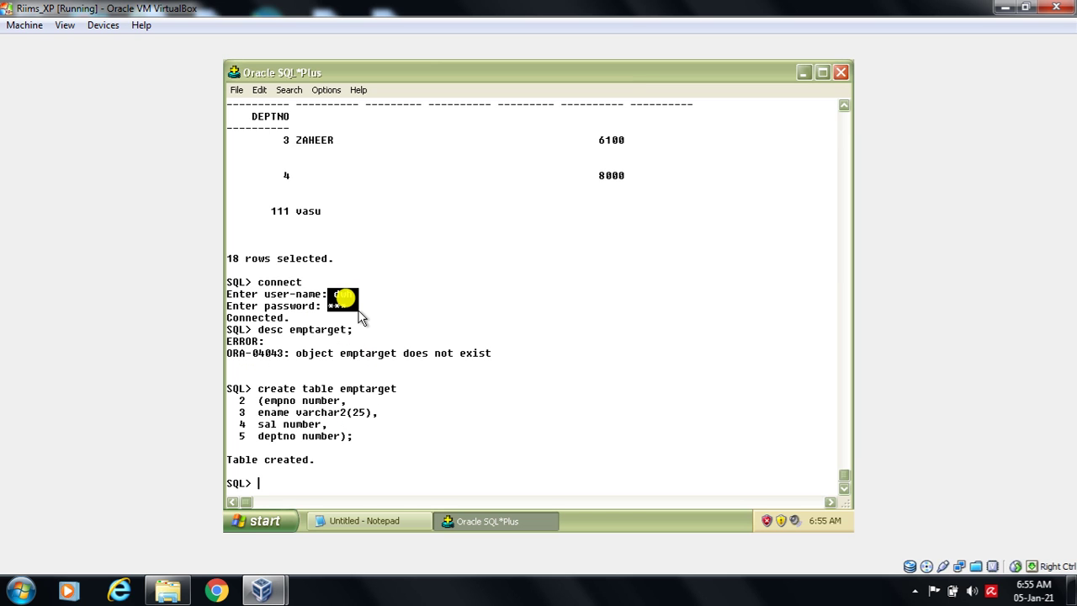
- In the notes, highlight the emp source line, the emptarget table name, and 'center designer'
{"action": "left_click", "coordinate": [360, 517]}
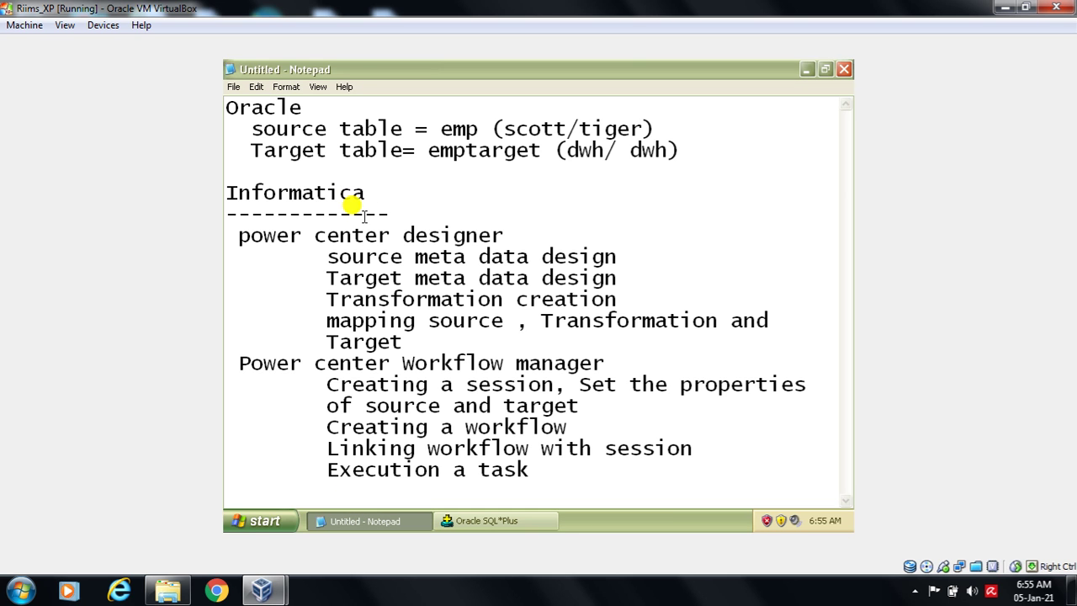
{"action": "left_click_drag", "start_coordinate": [239, 129], "coordinate": [479, 128]}
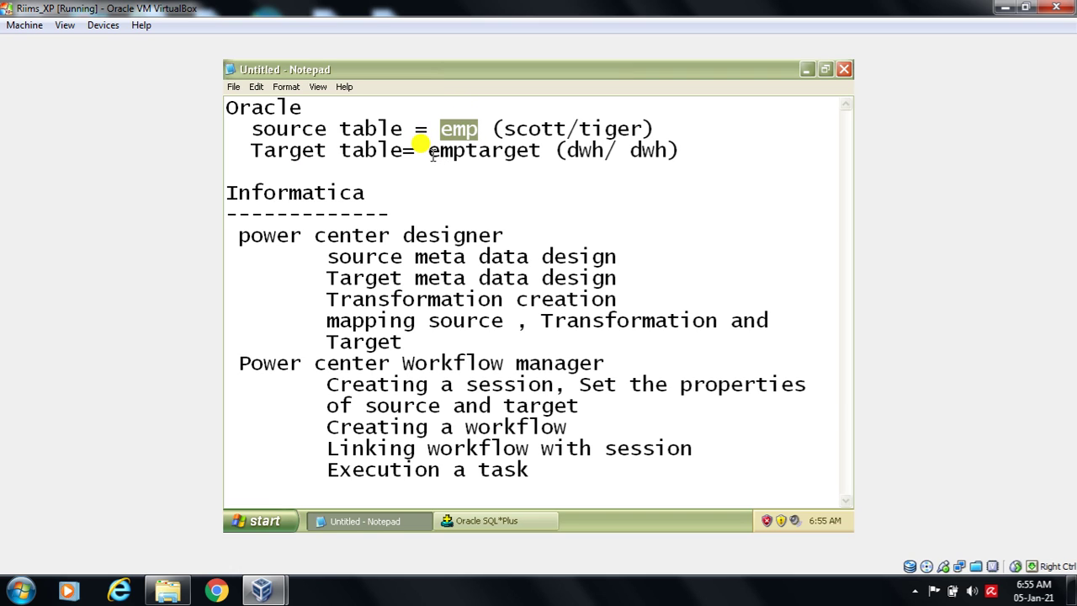
{"action": "left_click_drag", "start_coordinate": [277, 151], "coordinate": [315, 160]}
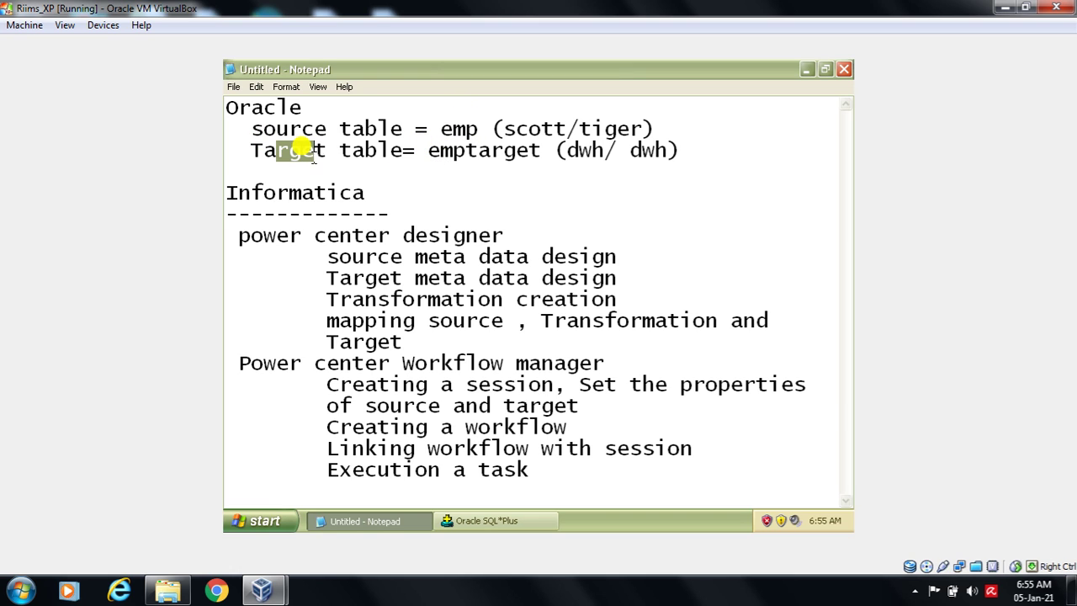
{"action": "left_click_drag", "start_coordinate": [429, 151], "coordinate": [539, 155]}
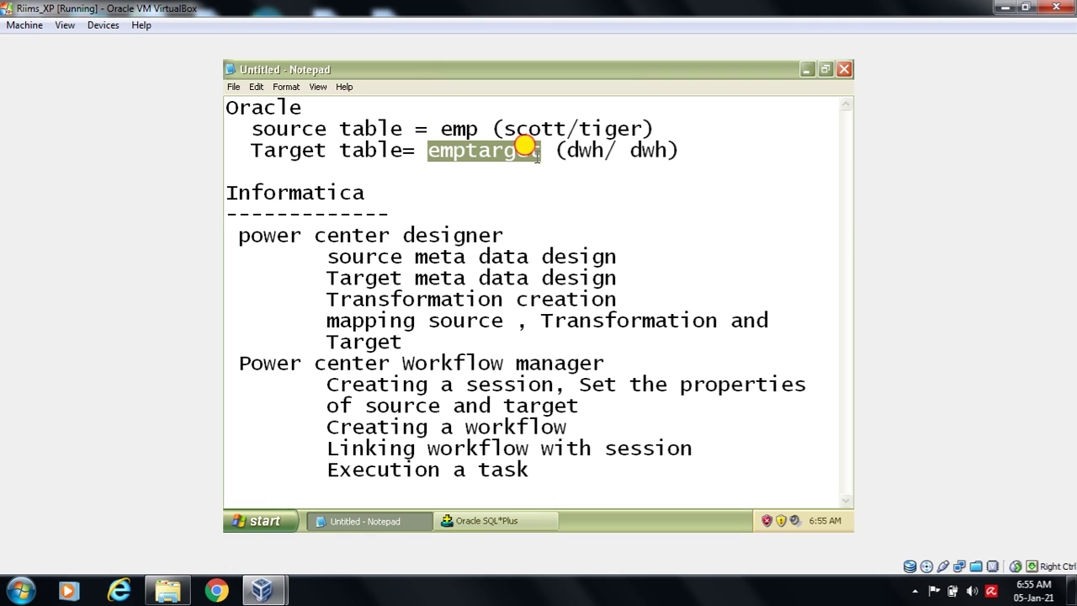
{"action": "left_click", "coordinate": [495, 256]}
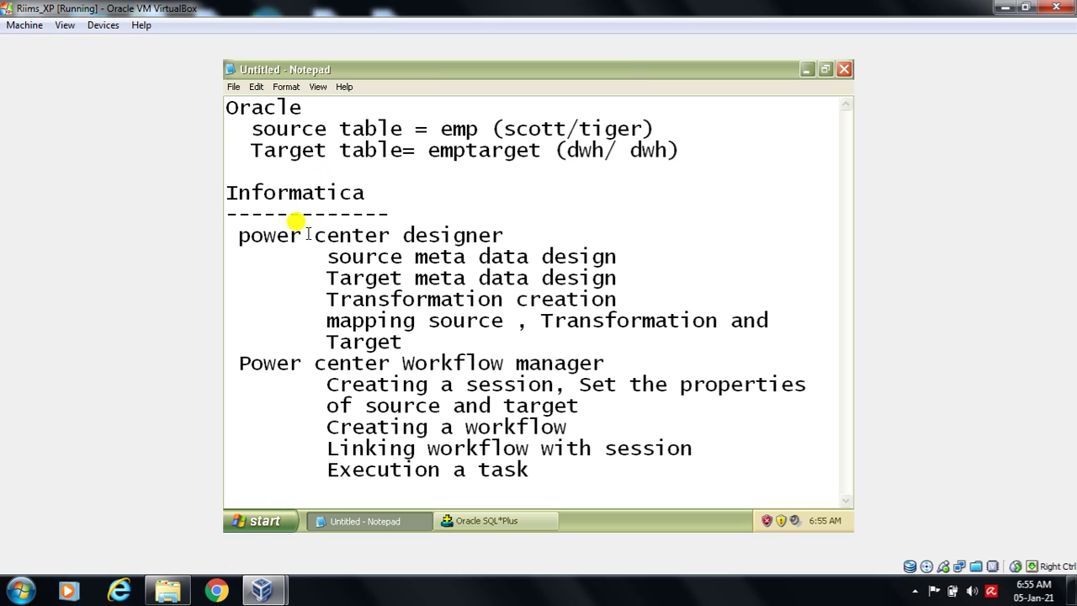
{"action": "left_click_drag", "start_coordinate": [313, 225], "coordinate": [481, 241]}
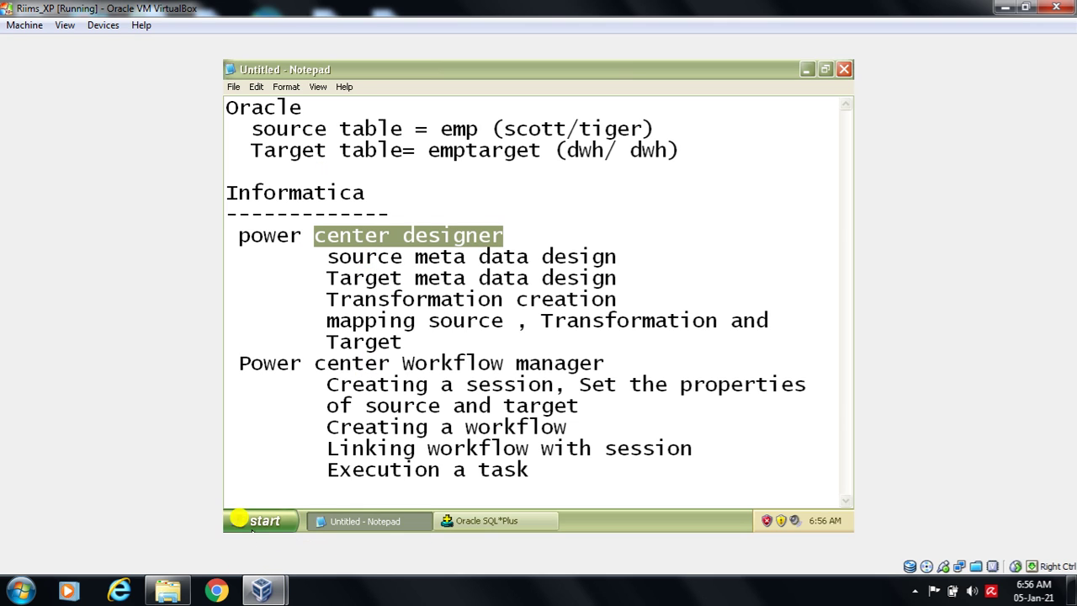
- Launch PowerCenter Designer from Start > Programs > Informatica PowerCenter 8.6.0 > Client
{"action": "left_click", "coordinate": [251, 524]}
{"action": "mouse_move", "coordinate": [348, 316]}
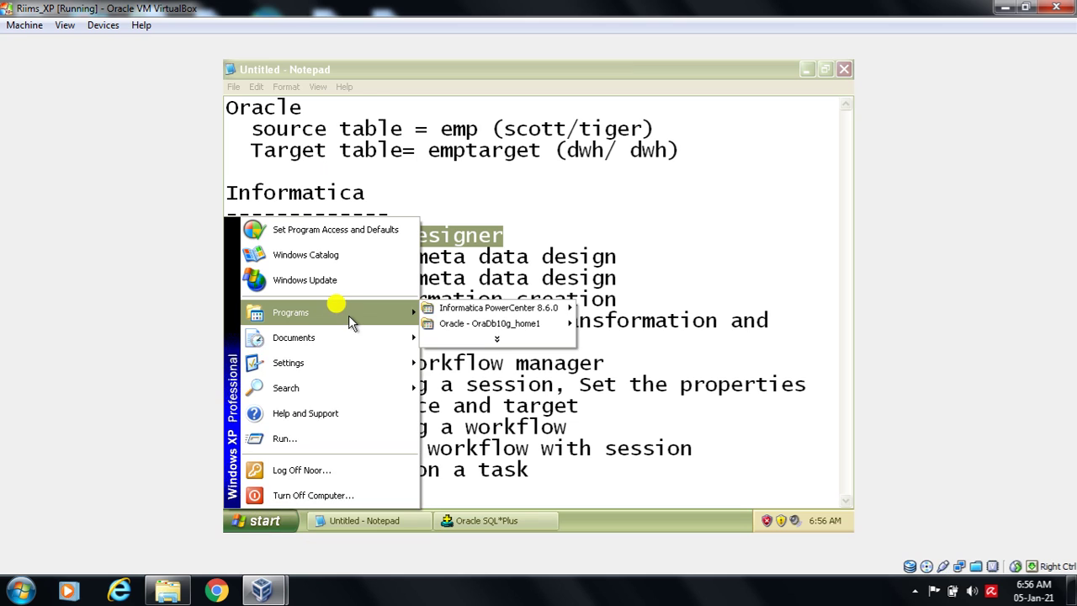
{"action": "mouse_move", "coordinate": [461, 310]}
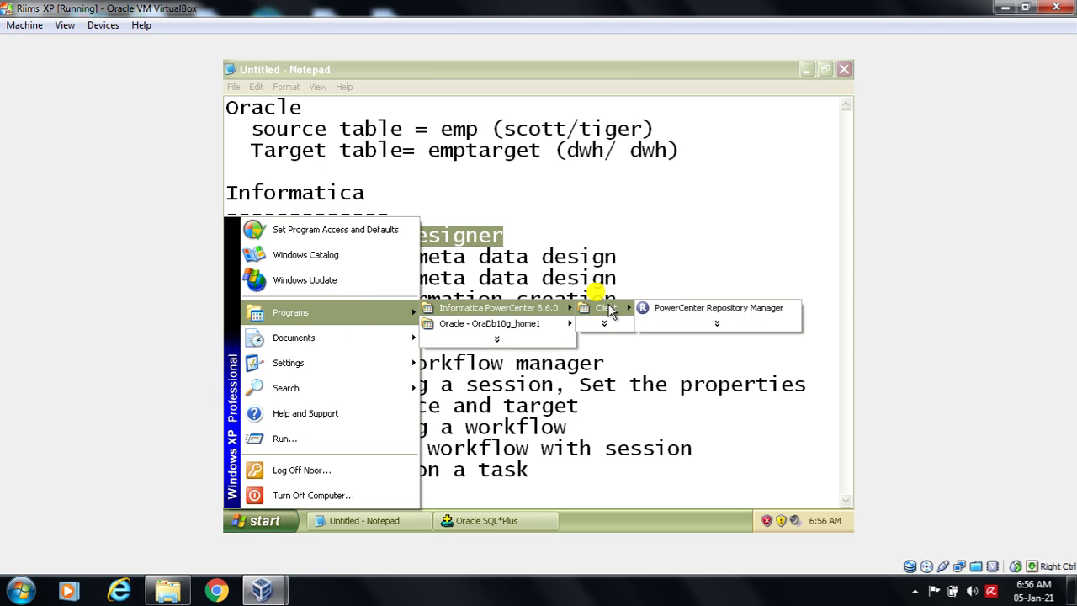
{"action": "left_click", "coordinate": [693, 321]}
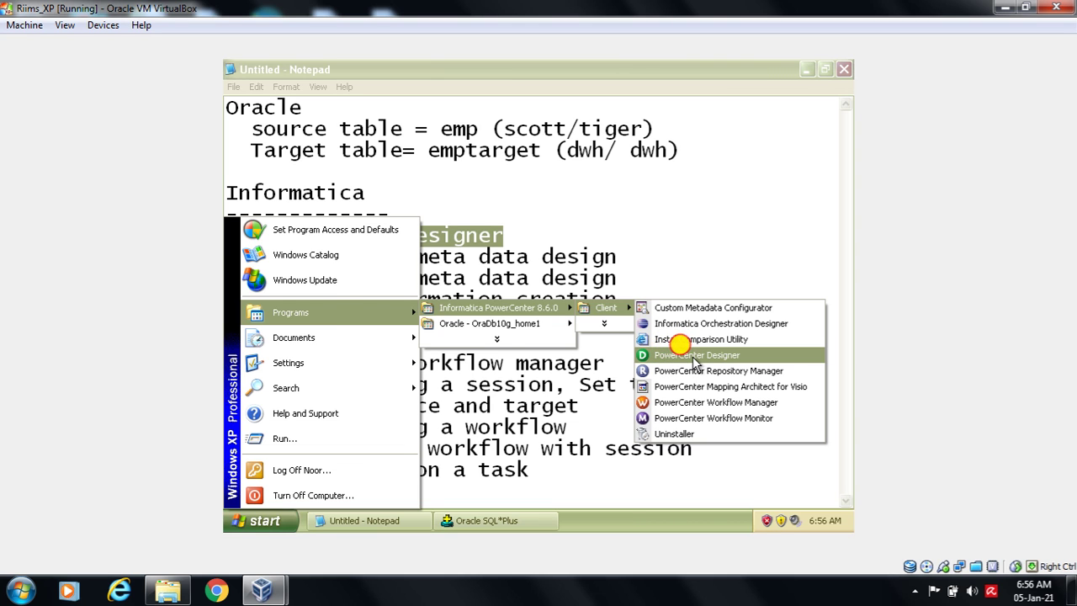
{"action": "left_click", "coordinate": [695, 362]}
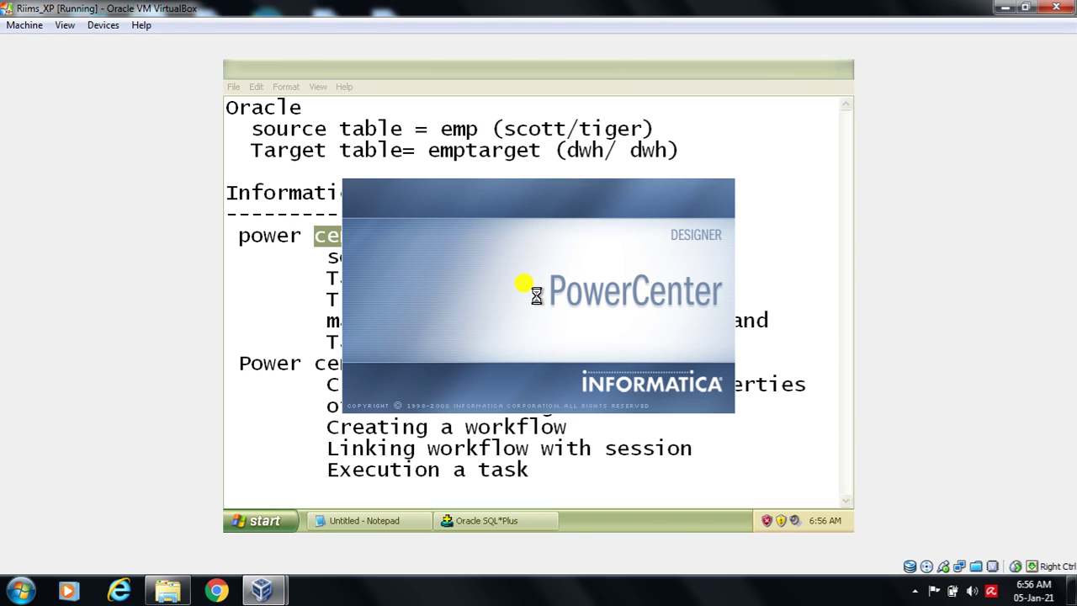
- Maximize the Designer window and choose Connect on the riims_rep repository
{"action": "left_click", "coordinate": [361, 519]}
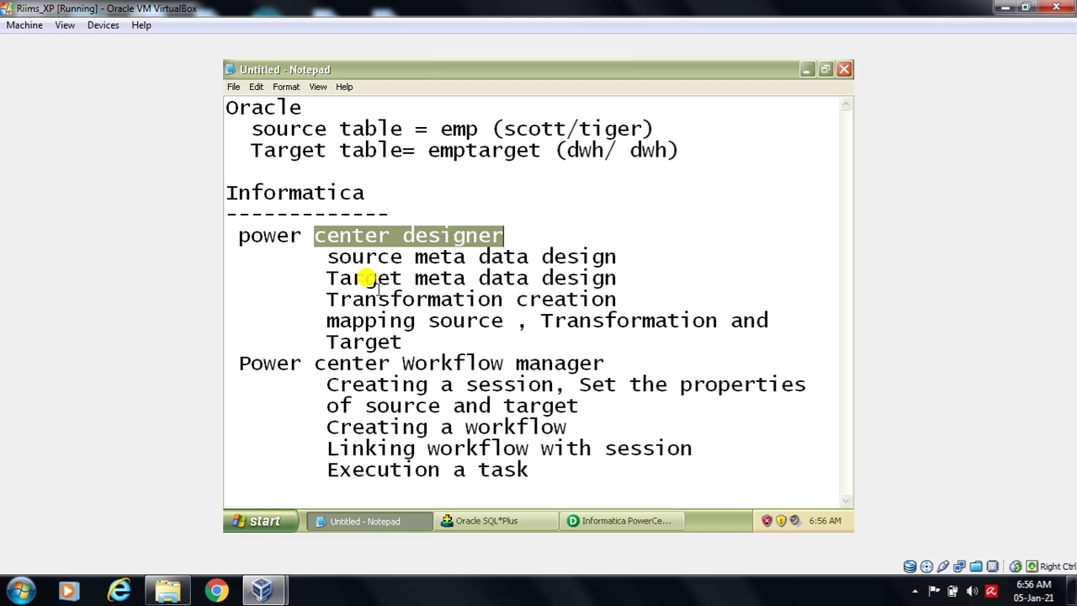
{"action": "left_click", "coordinate": [620, 522]}
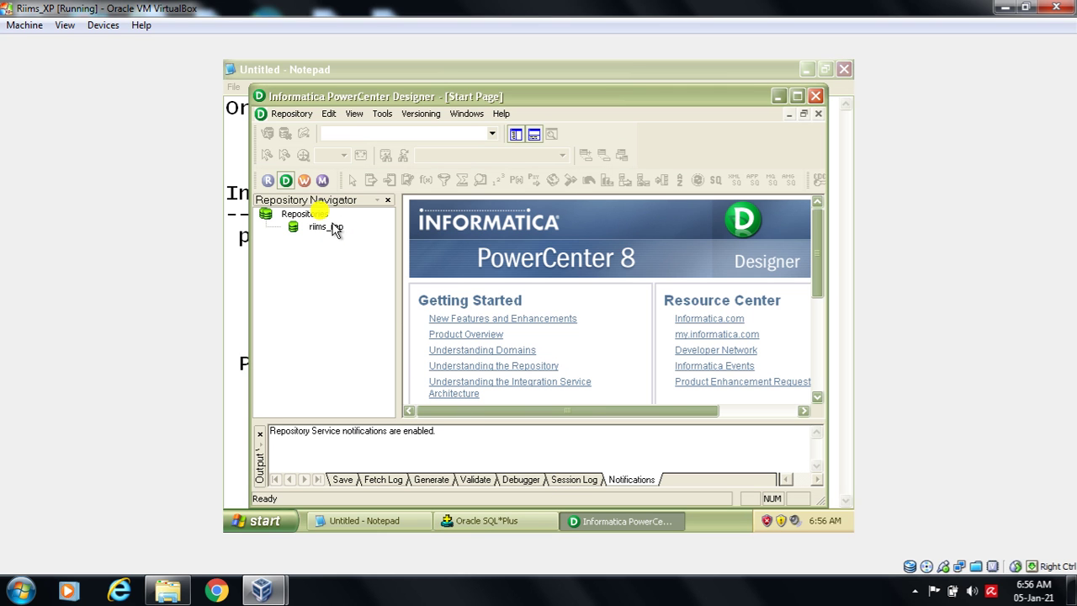
{"action": "left_click", "coordinate": [798, 97]}
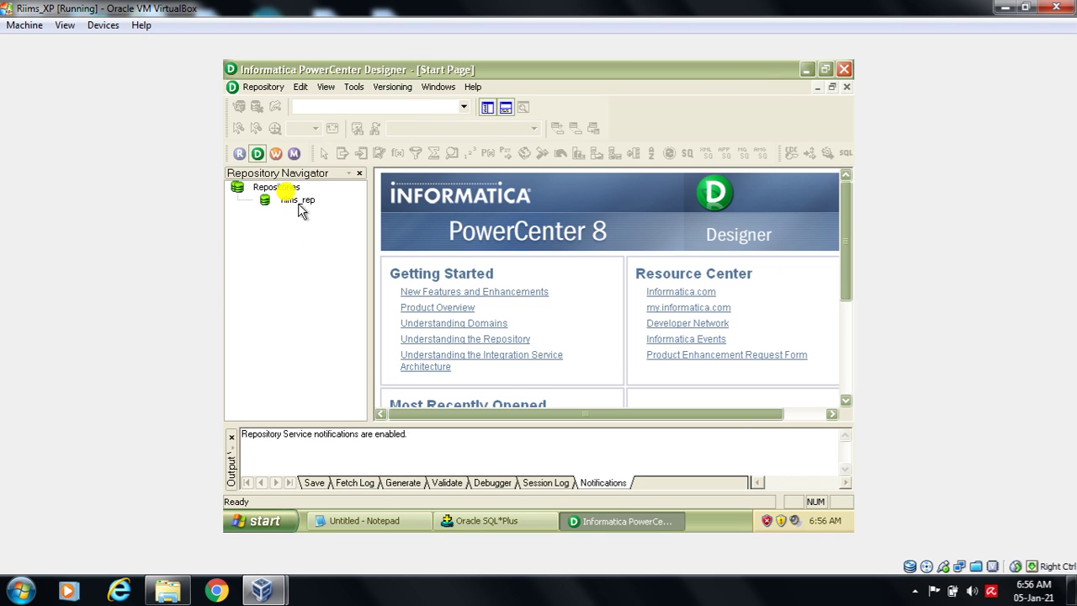
{"action": "right_click", "coordinate": [300, 209]}
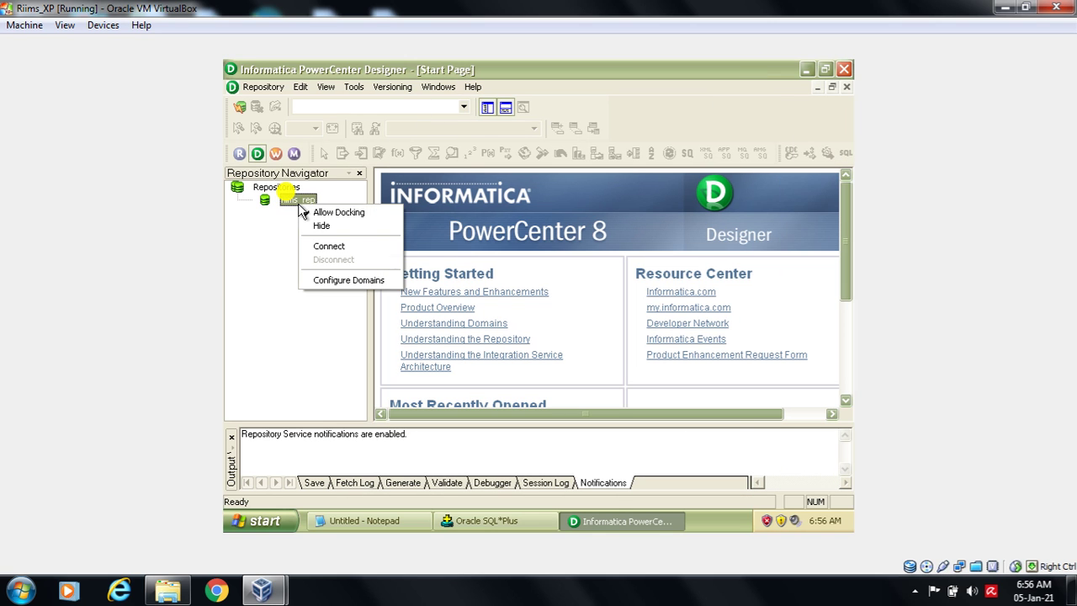
{"action": "left_click", "coordinate": [328, 247]}
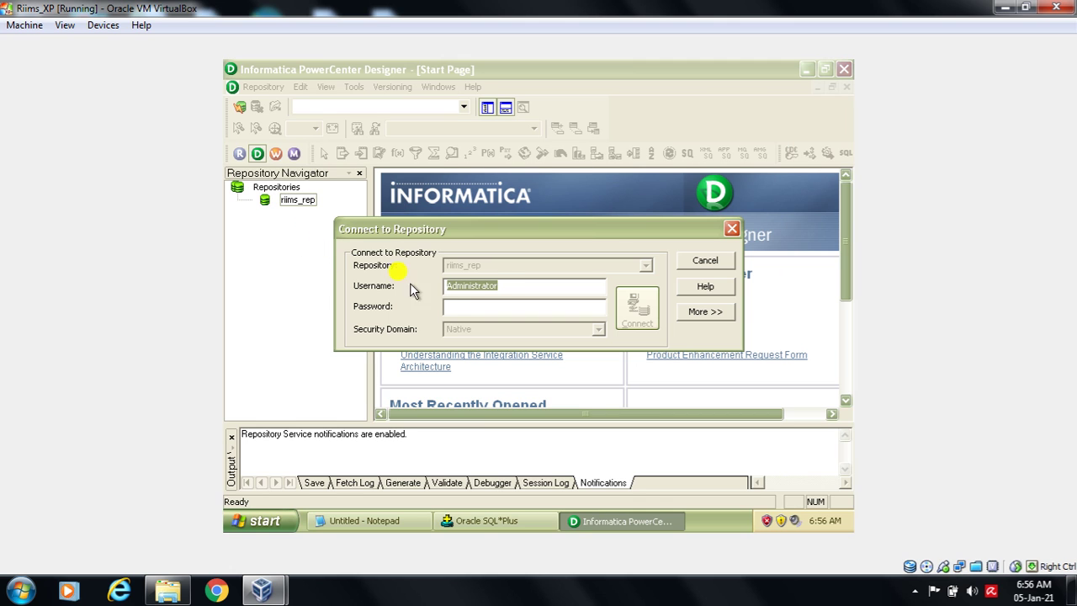
- Enter the repository password and log in to riims_rep
{"action": "left_click", "coordinate": [491, 309]}
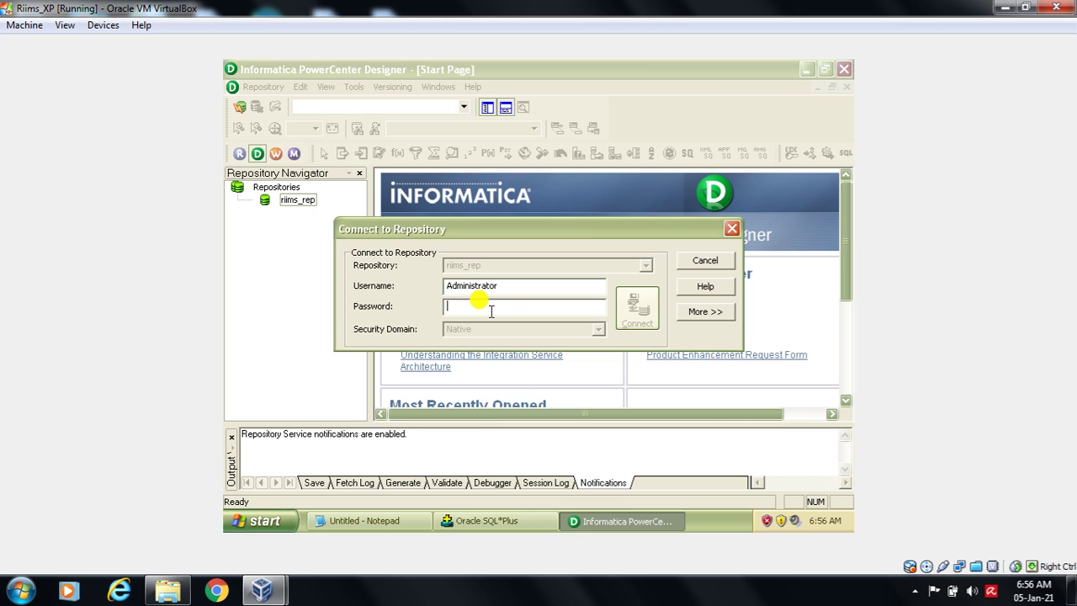
{"action": "type", "text": "Administrator"}
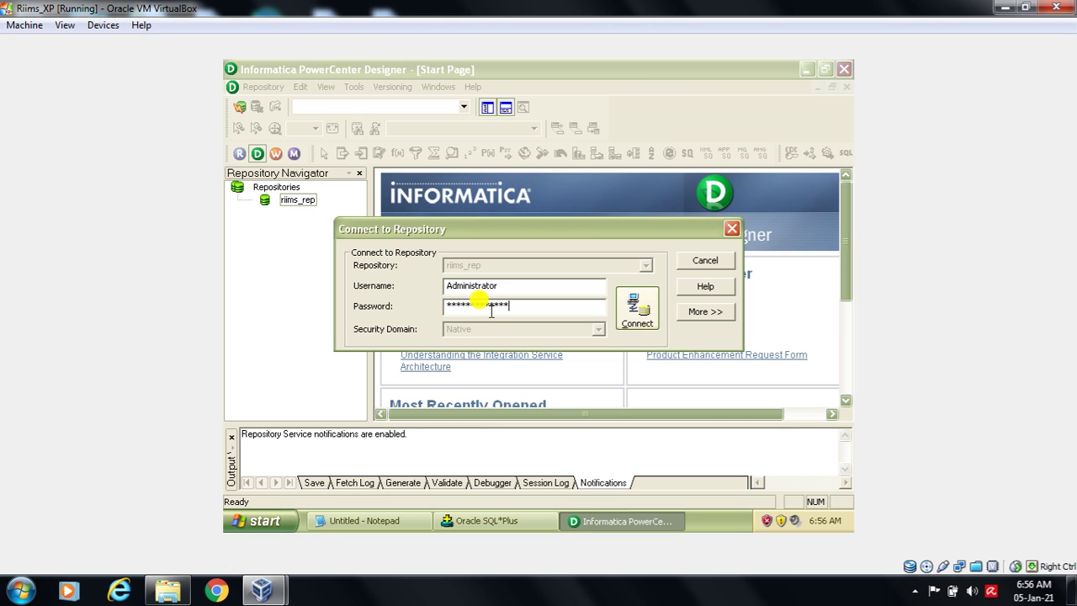
{"action": "left_click", "coordinate": [639, 309]}
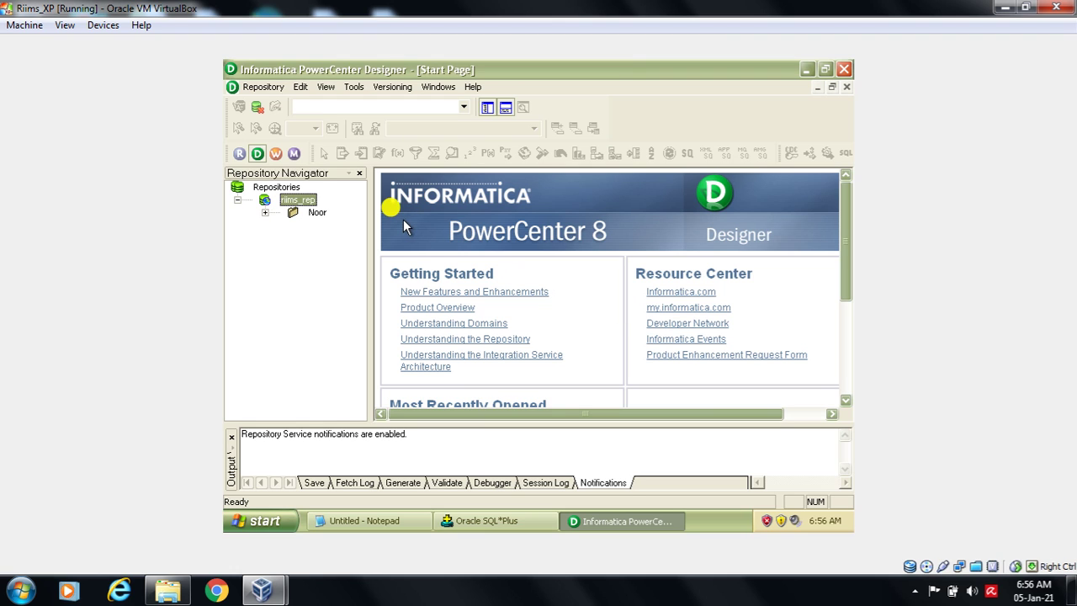
- Open the Noor folder in the Source Analyzer and widen the navigator pane
{"action": "left_click", "coordinate": [313, 211]}
{"action": "double_click", "coordinate": [313, 211]}
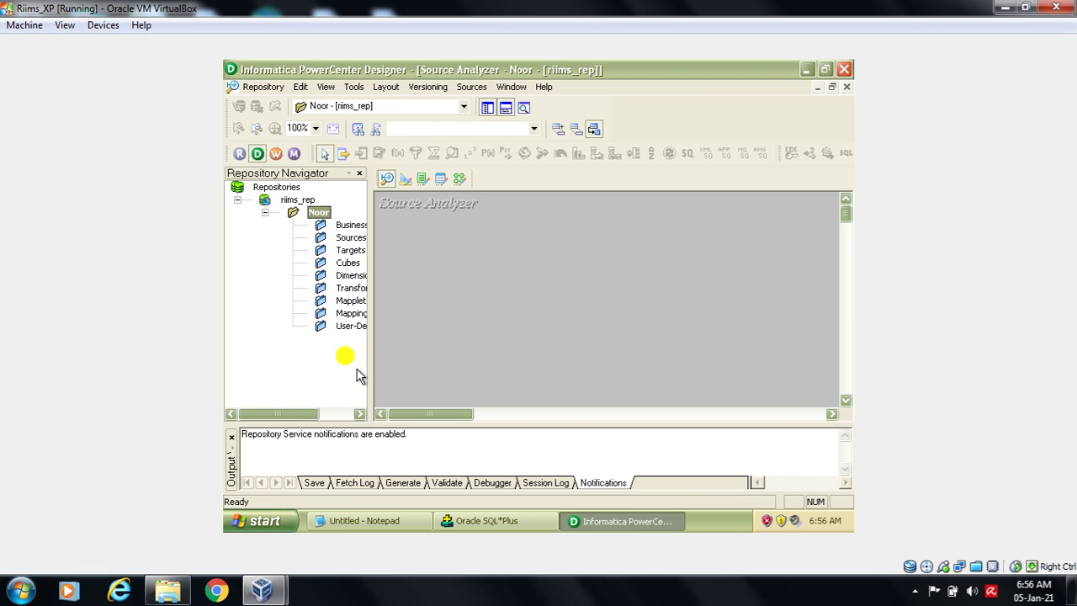
{"action": "left_click_drag", "start_coordinate": [371, 360], "coordinate": [378, 368]}
{"action": "left_click_drag", "start_coordinate": [283, 413], "coordinate": [326, 418]}
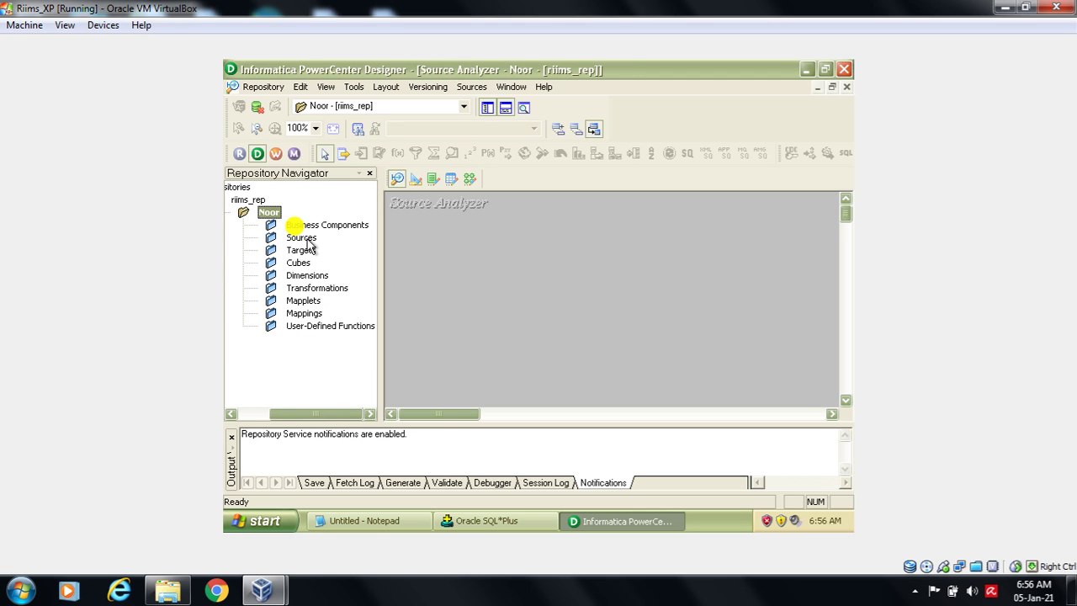
{"action": "left_click", "coordinate": [352, 88]}
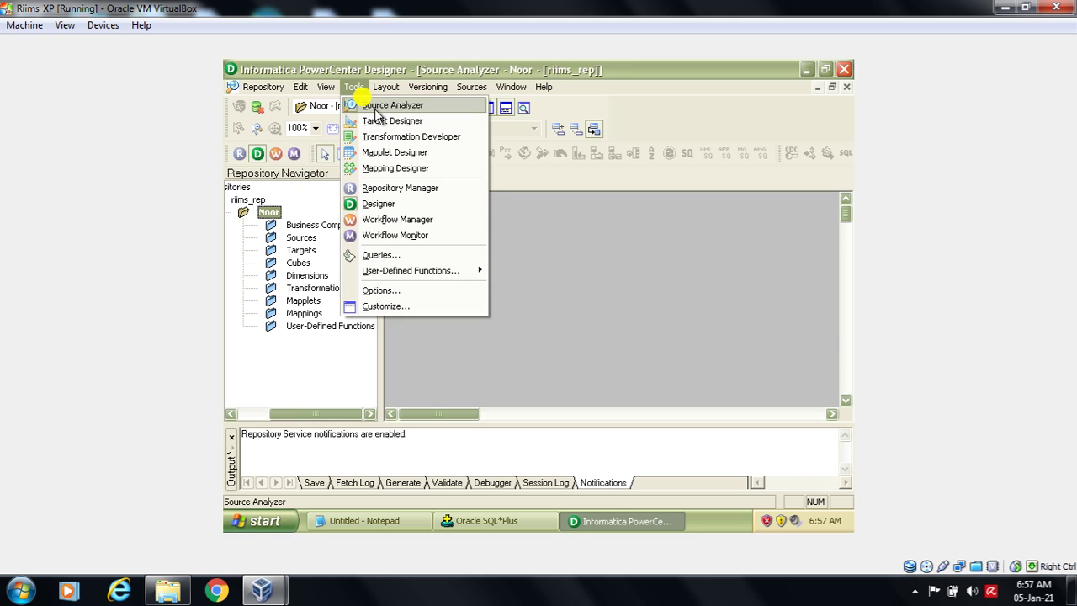
- In the Source Analyzer, start Import from Database and connect to Source_DB
{"action": "left_click", "coordinate": [375, 108]}
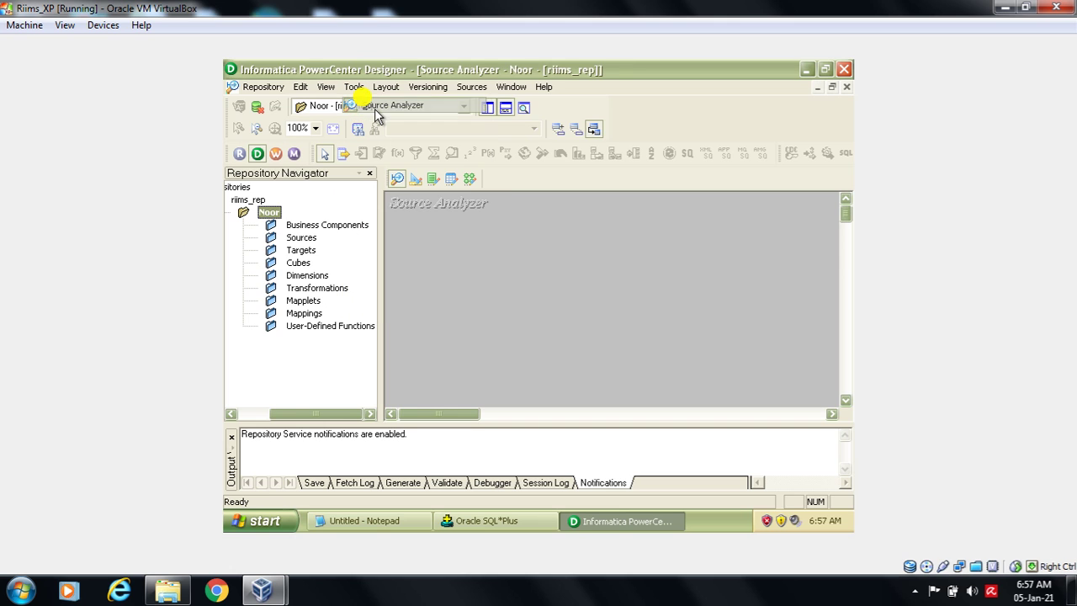
{"action": "left_click", "coordinate": [470, 91]}
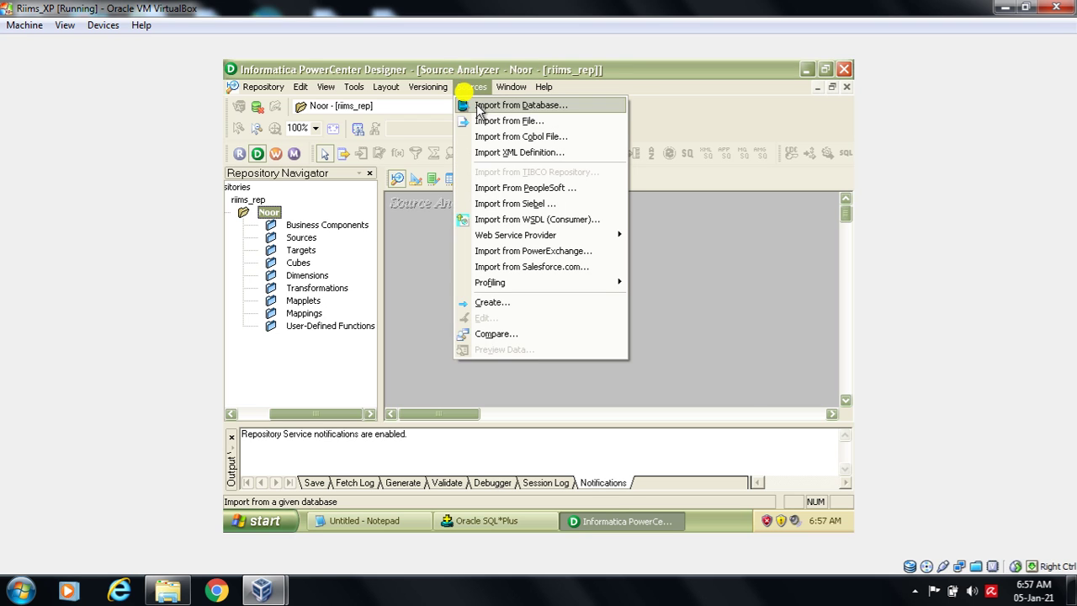
{"action": "left_click", "coordinate": [478, 107]}
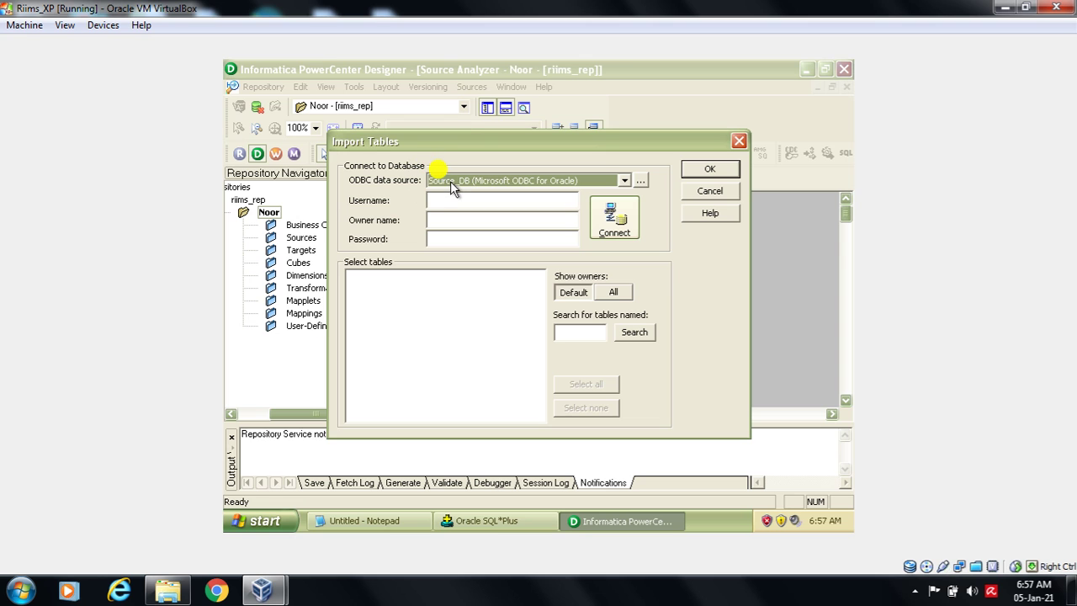
{"action": "left_click_drag", "start_coordinate": [461, 145], "coordinate": [473, 125]}
{"action": "left_click", "coordinate": [476, 160]}
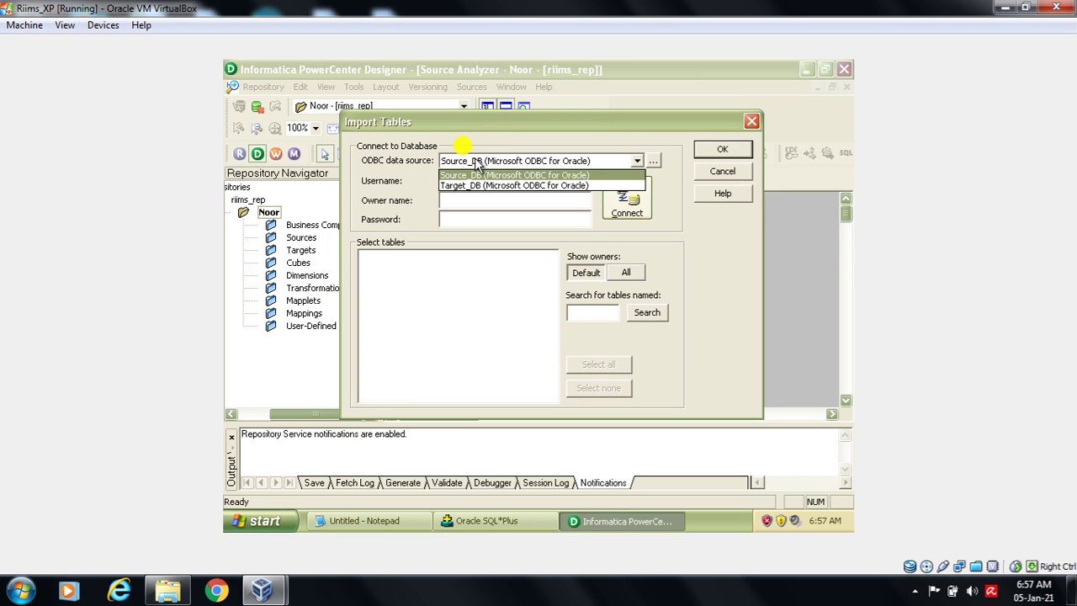
{"action": "left_click", "coordinate": [476, 175]}
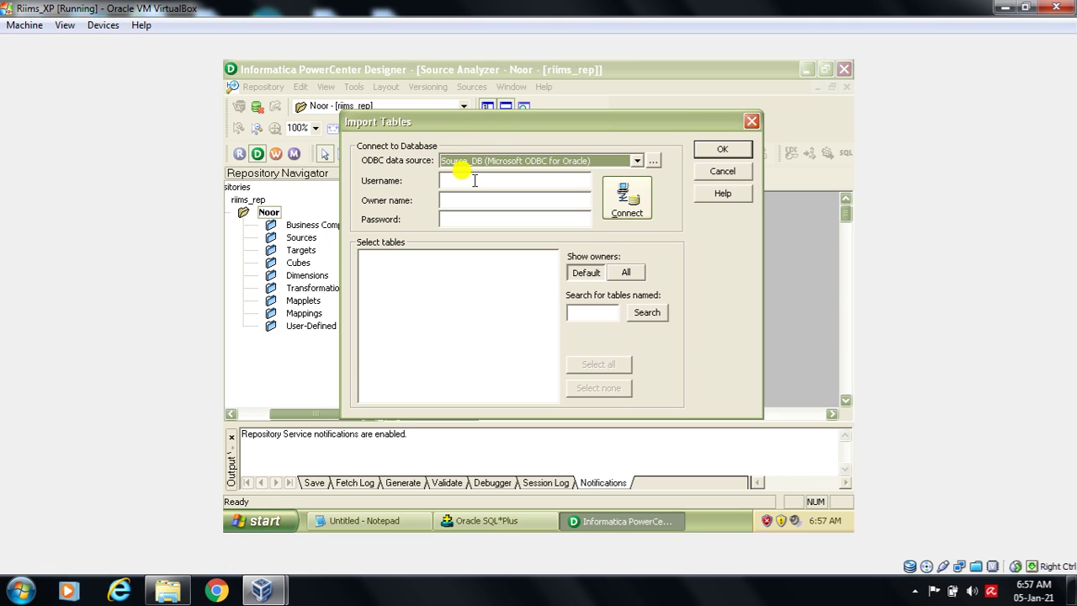
{"action": "left_click", "coordinate": [474, 181]}
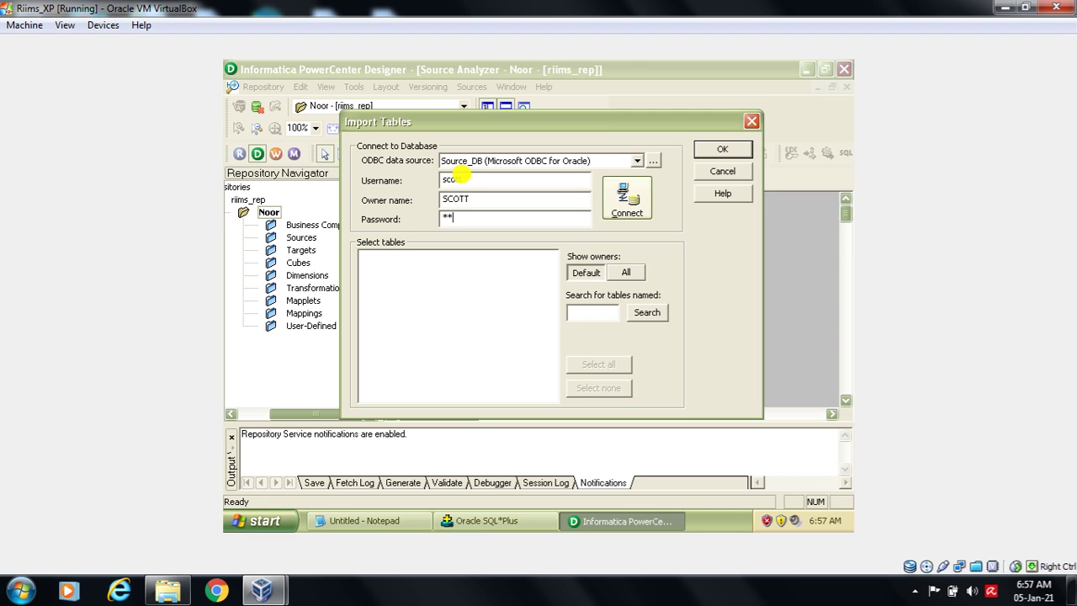
{"action": "left_click", "coordinate": [641, 213]}
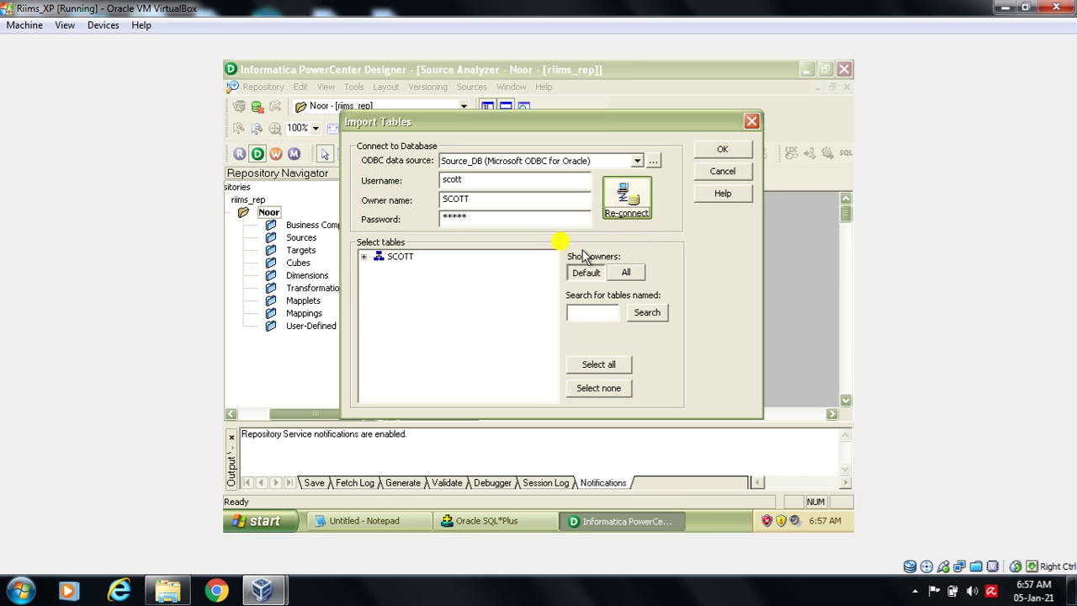
- Expand the schema's TABLES folder and import the EMP table definition
{"action": "left_click", "coordinate": [364, 255]}
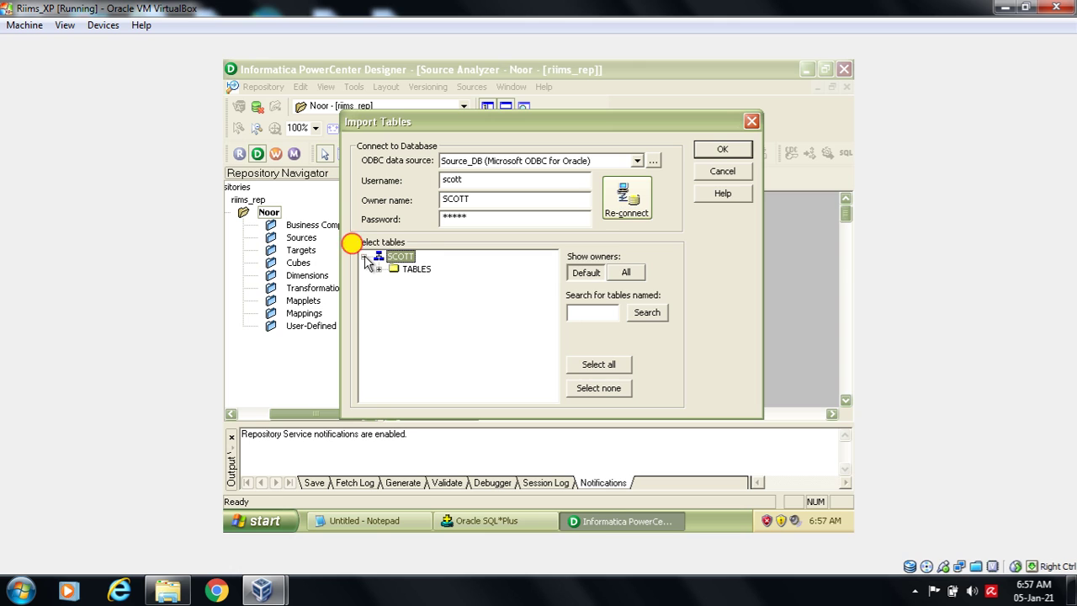
{"action": "left_click", "coordinate": [379, 269]}
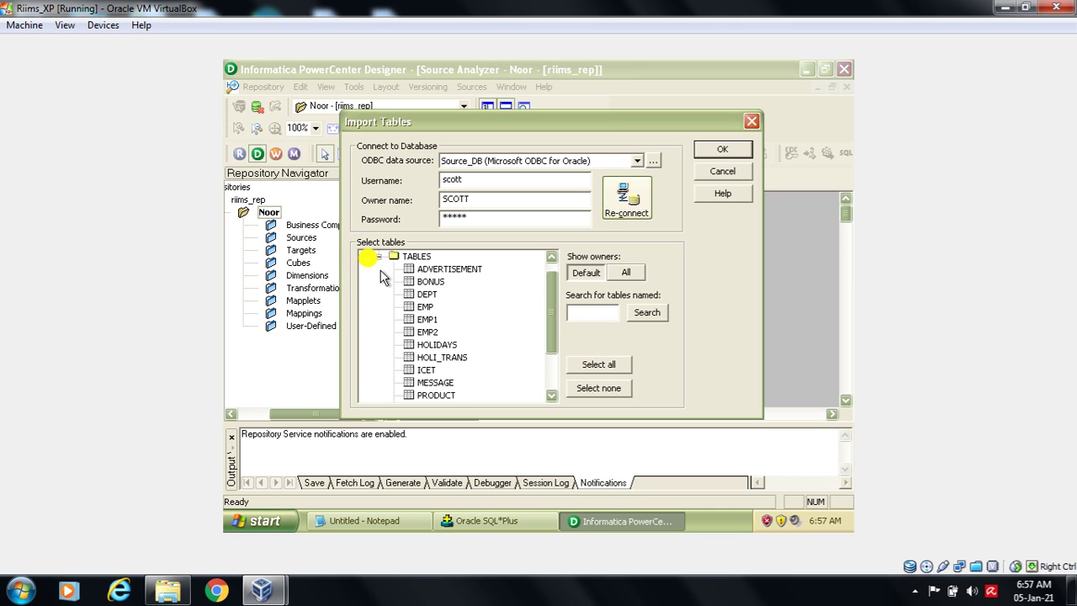
{"action": "left_click", "coordinate": [424, 307]}
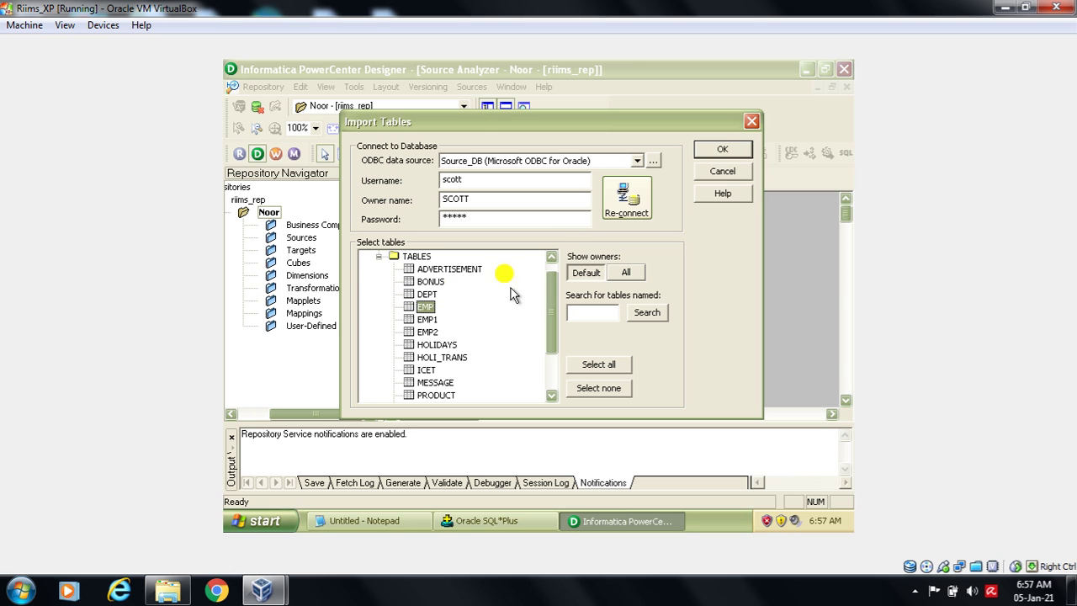
{"action": "left_click", "coordinate": [732, 155]}
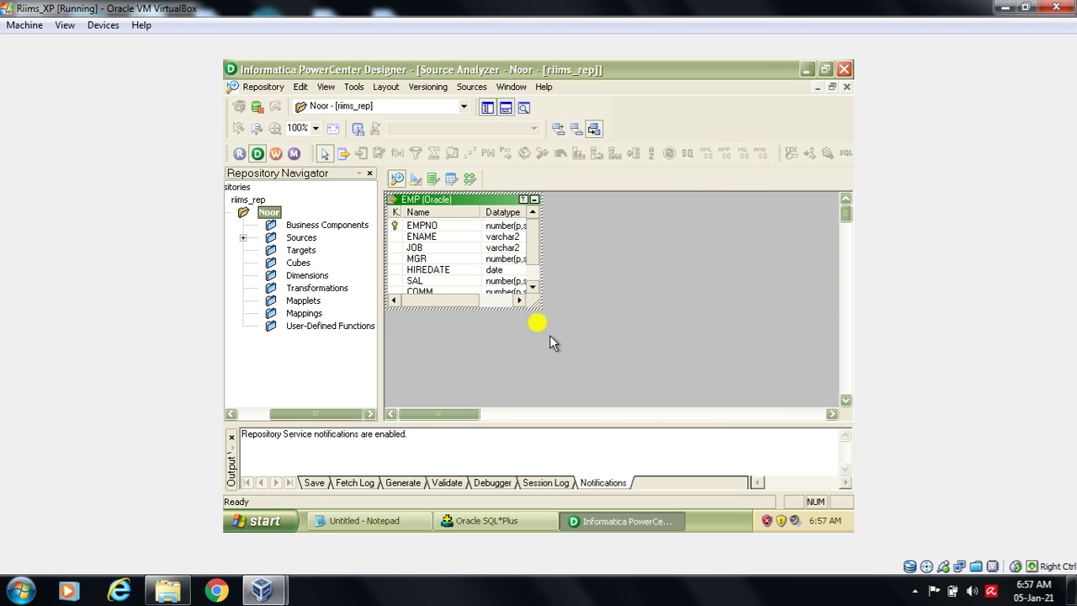
- Enlarge the EMP source box, then highlight the source and Target meta data design steps in the notes
{"action": "left_click_drag", "start_coordinate": [539, 304], "coordinate": [571, 354]}
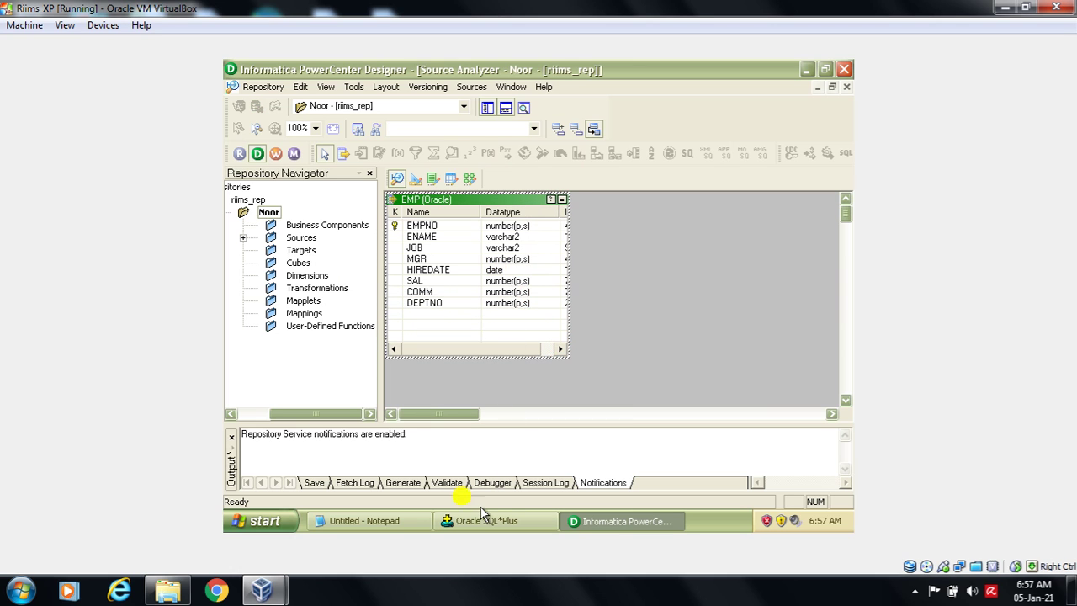
{"action": "left_click", "coordinate": [362, 518]}
{"action": "left_click", "coordinate": [357, 243]}
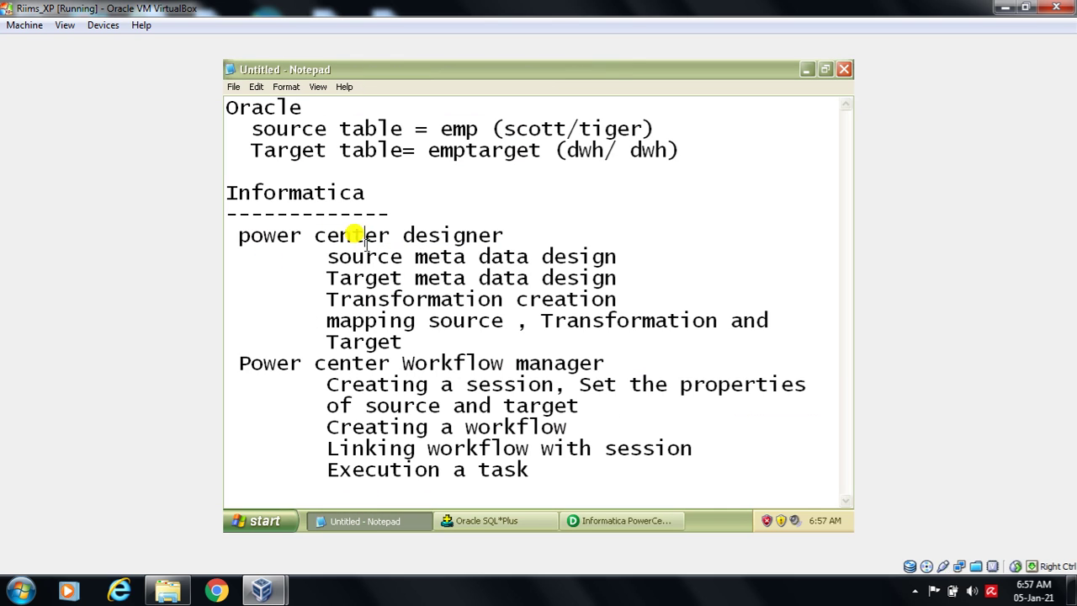
{"action": "left_click_drag", "start_coordinate": [325, 256], "coordinate": [620, 245]}
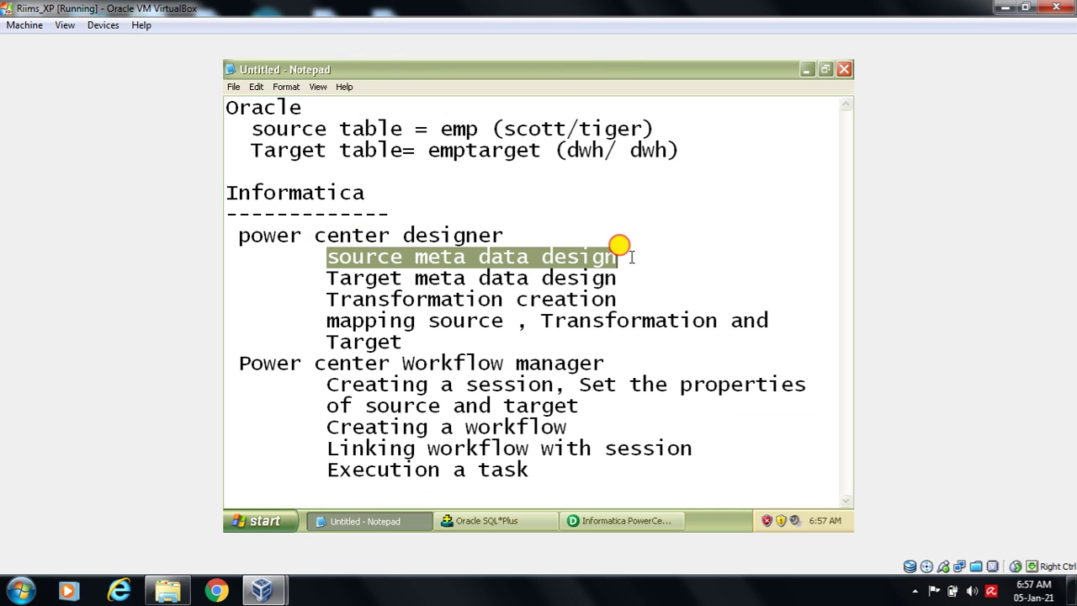
{"action": "left_click_drag", "start_coordinate": [325, 276], "coordinate": [630, 273]}
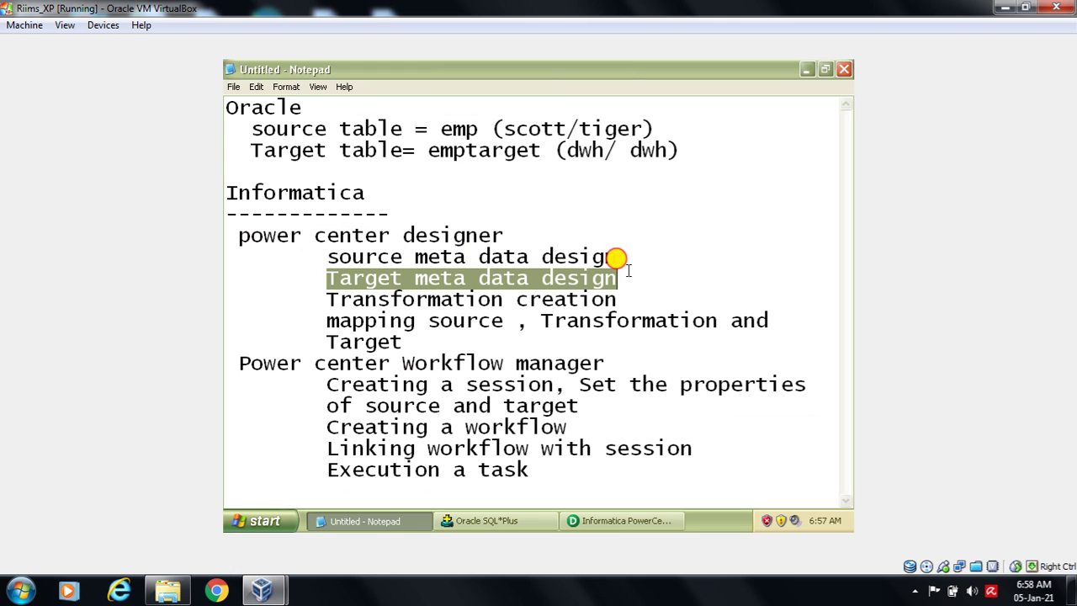
{"action": "left_click", "coordinate": [379, 522]}
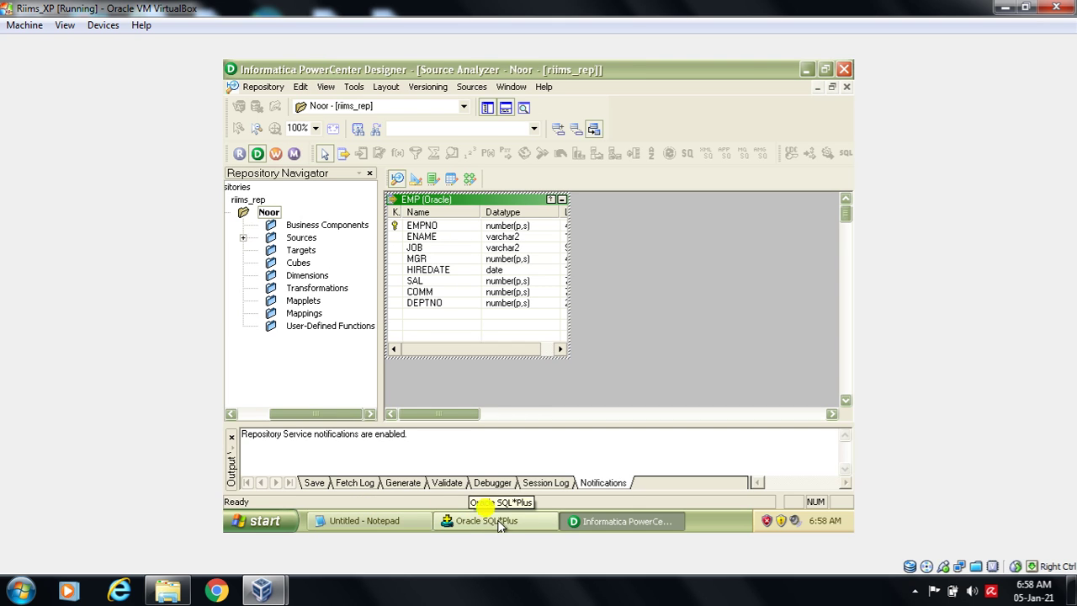
- In the Target Designer, start Import from Database and connect to Target_DB
{"action": "left_click", "coordinate": [355, 88]}
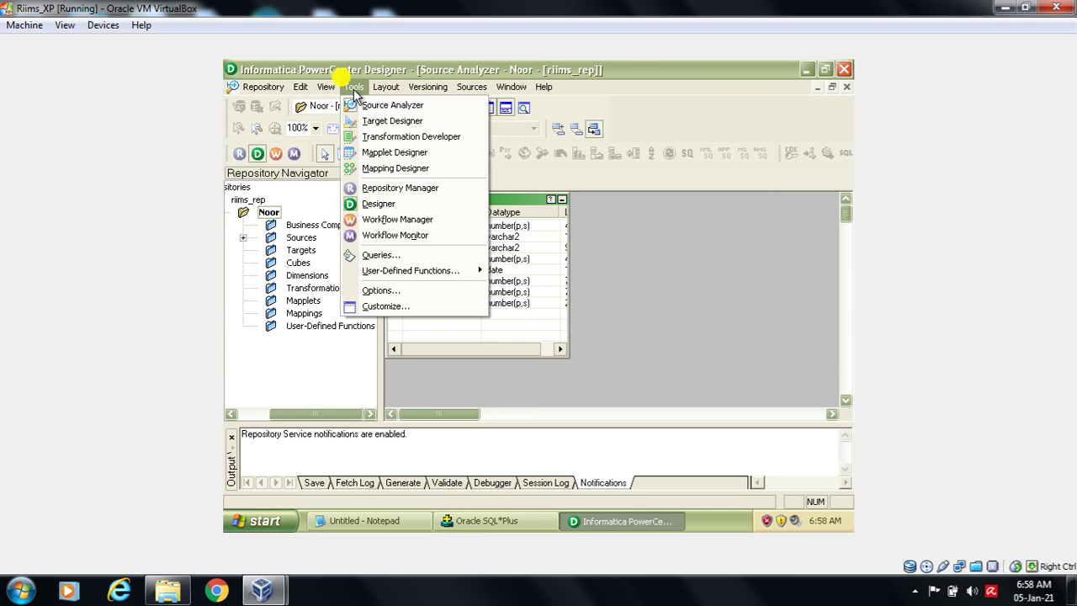
{"action": "left_click", "coordinate": [396, 124]}
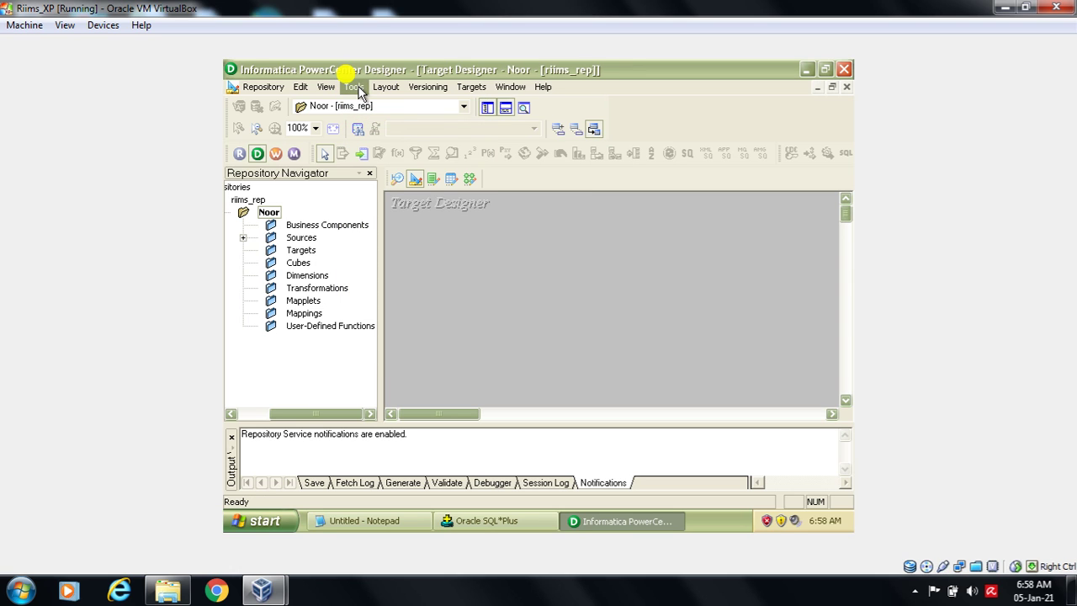
{"action": "left_click", "coordinate": [471, 87]}
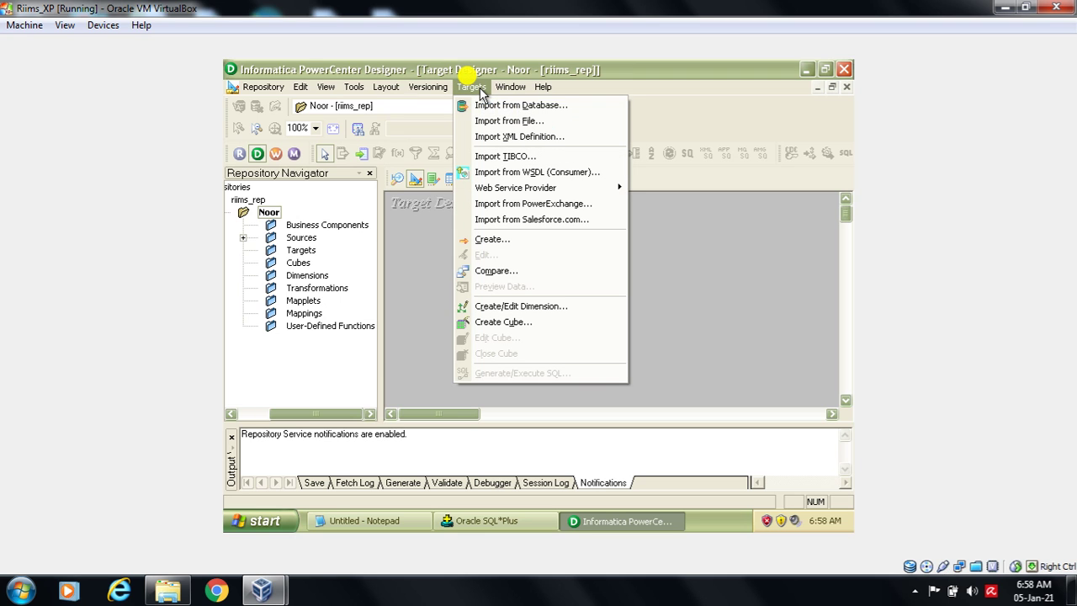
{"action": "left_click", "coordinate": [488, 106]}
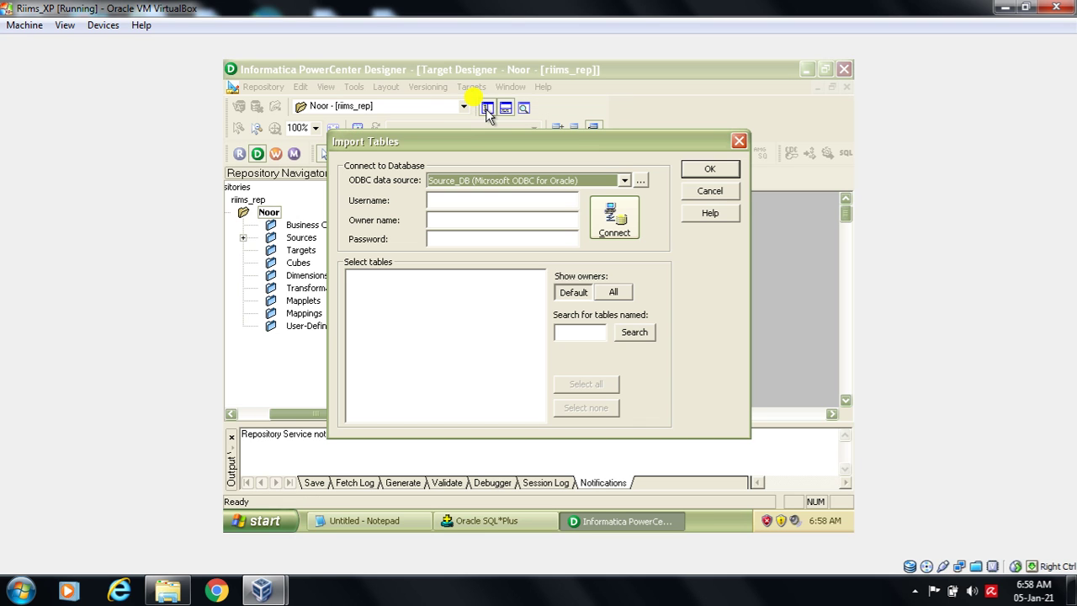
{"action": "left_click", "coordinate": [484, 183]}
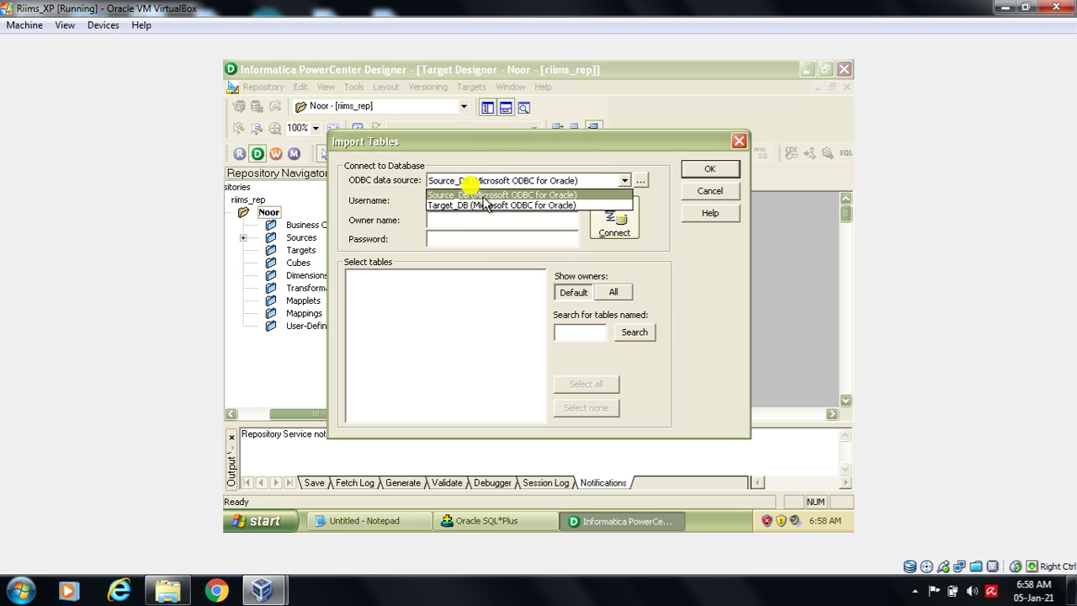
{"action": "left_click", "coordinate": [484, 205]}
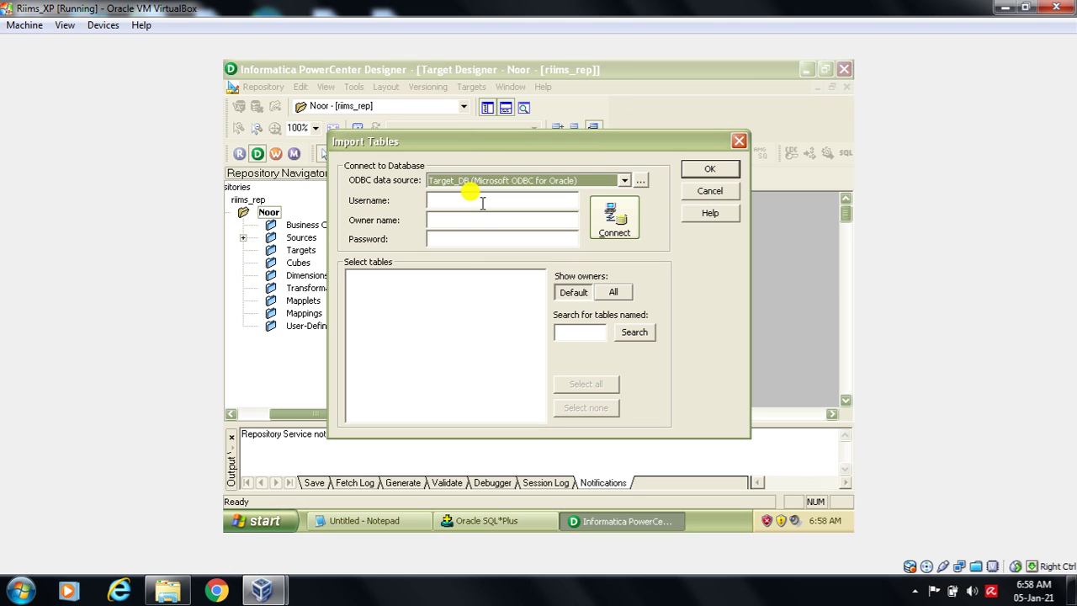
{"action": "left_click", "coordinate": [482, 203]}
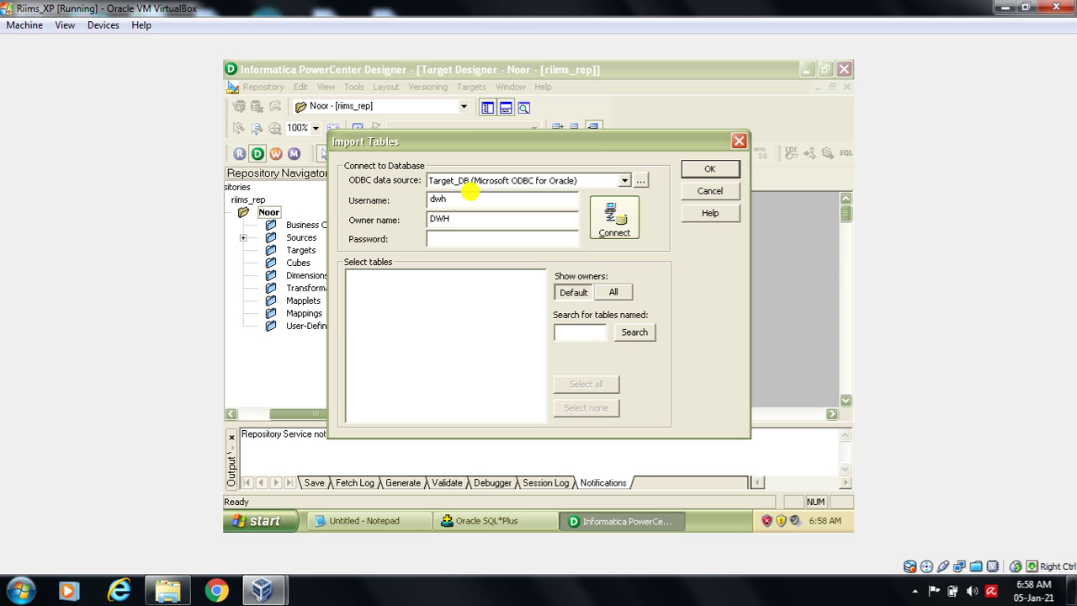
{"action": "left_click", "coordinate": [613, 209]}
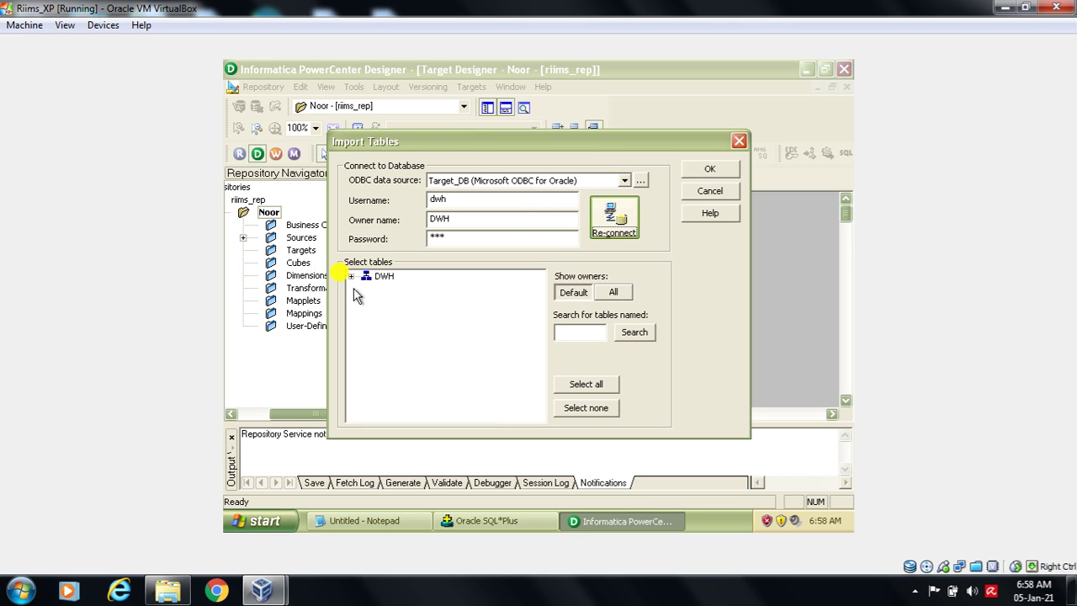
- Expand DWH > TABLES and import the EMPTARGET table definition
{"action": "left_click", "coordinate": [352, 277]}
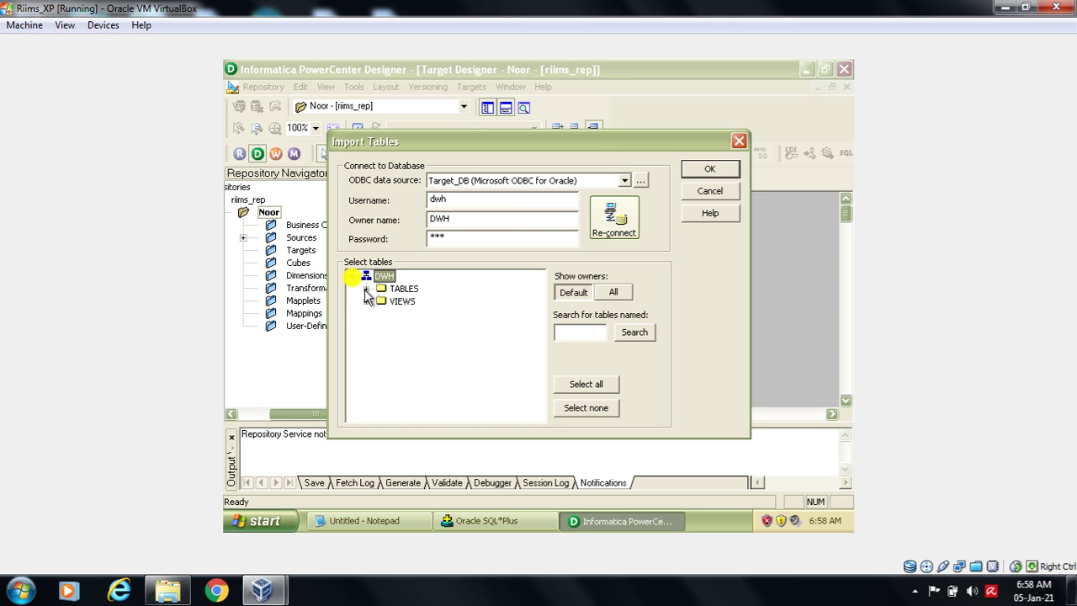
{"action": "left_click", "coordinate": [366, 289]}
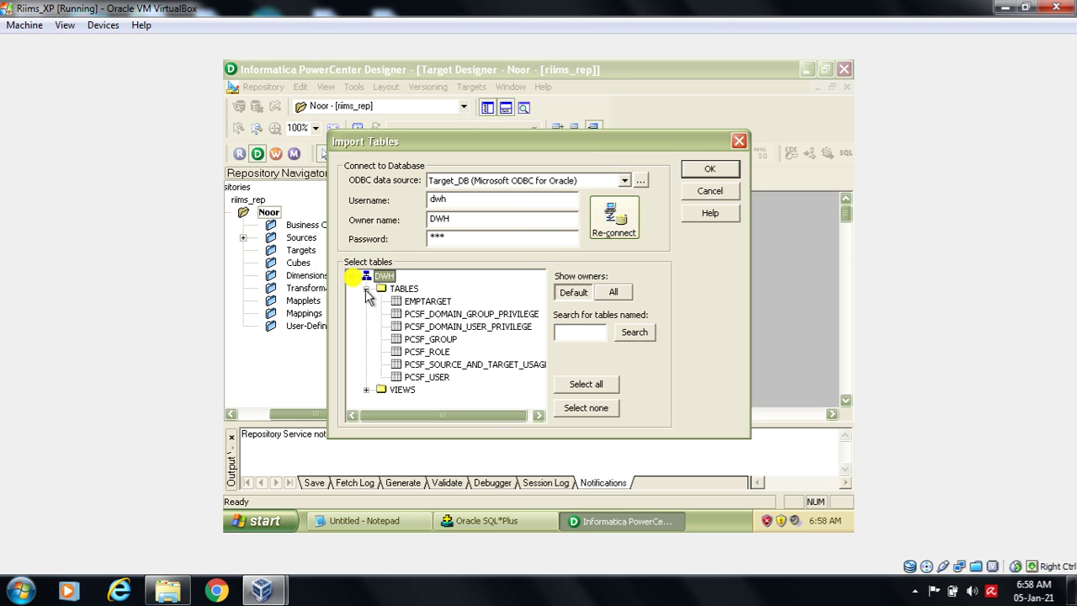
{"action": "left_click", "coordinate": [425, 302]}
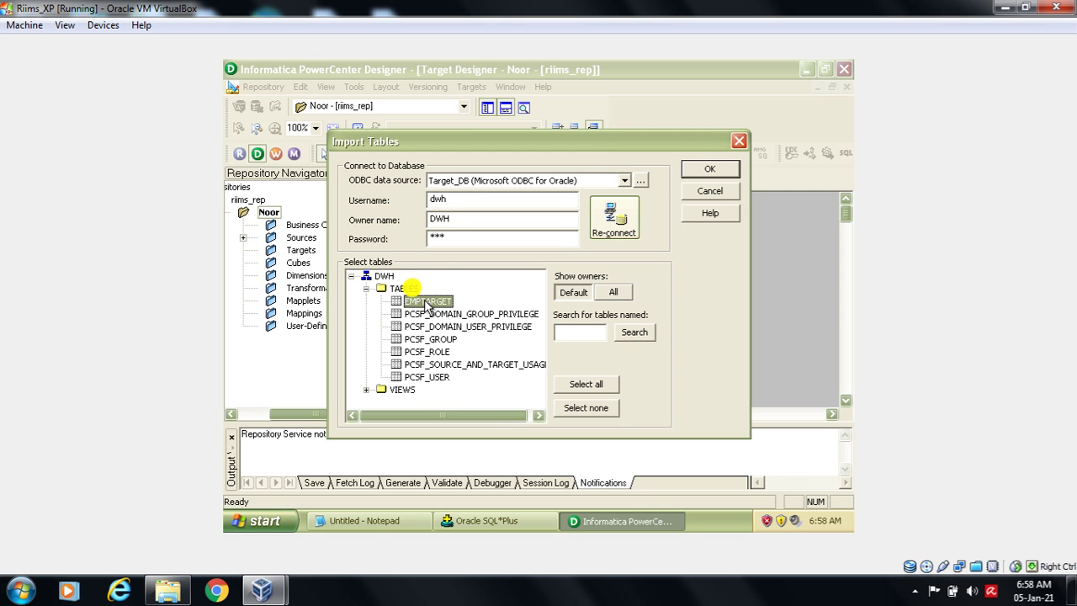
{"action": "left_click", "coordinate": [710, 167]}
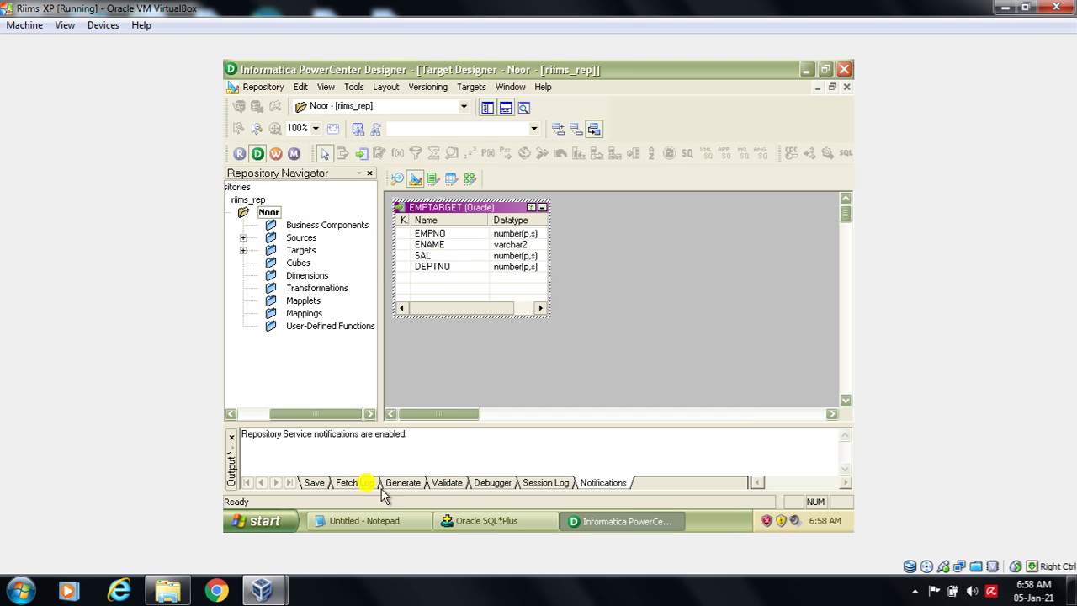
{"action": "left_click", "coordinate": [363, 519]}
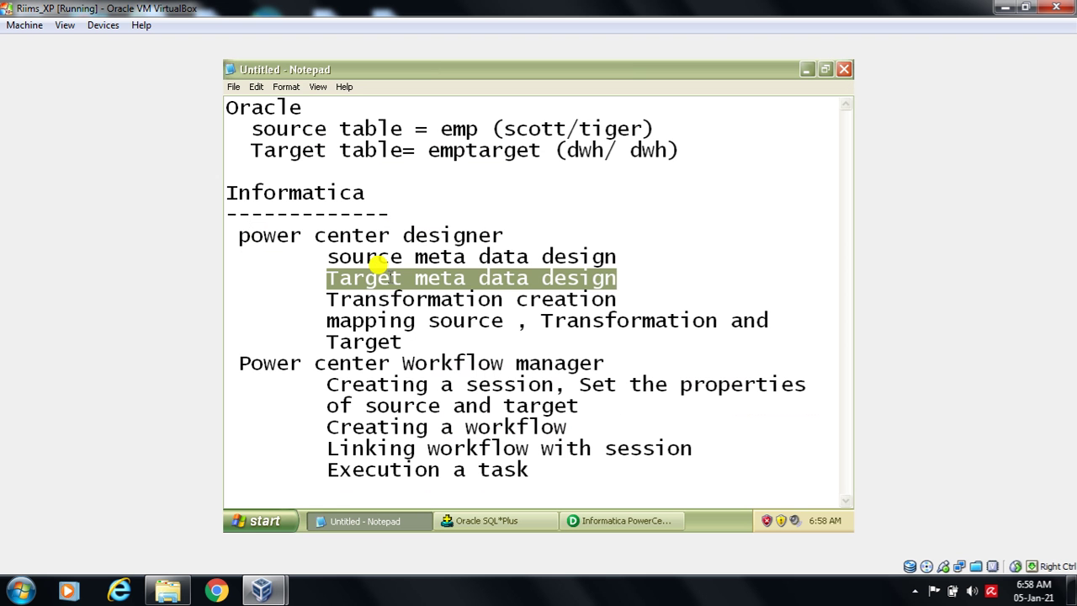
- Mark the metadata design lines, then the transformation and mapping steps, in the notes
{"action": "left_click", "coordinate": [378, 264]}
{"action": "left_click_drag", "start_coordinate": [313, 249], "coordinate": [631, 260]}
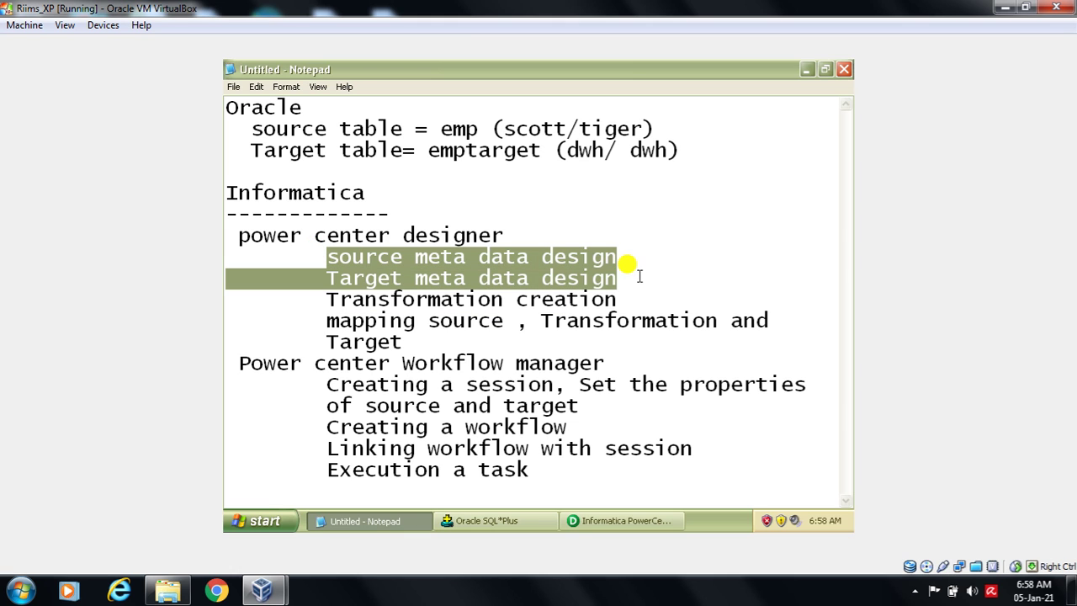
{"action": "left_click", "coordinate": [519, 304]}
{"action": "left_click_drag", "start_coordinate": [325, 300], "coordinate": [764, 347]}
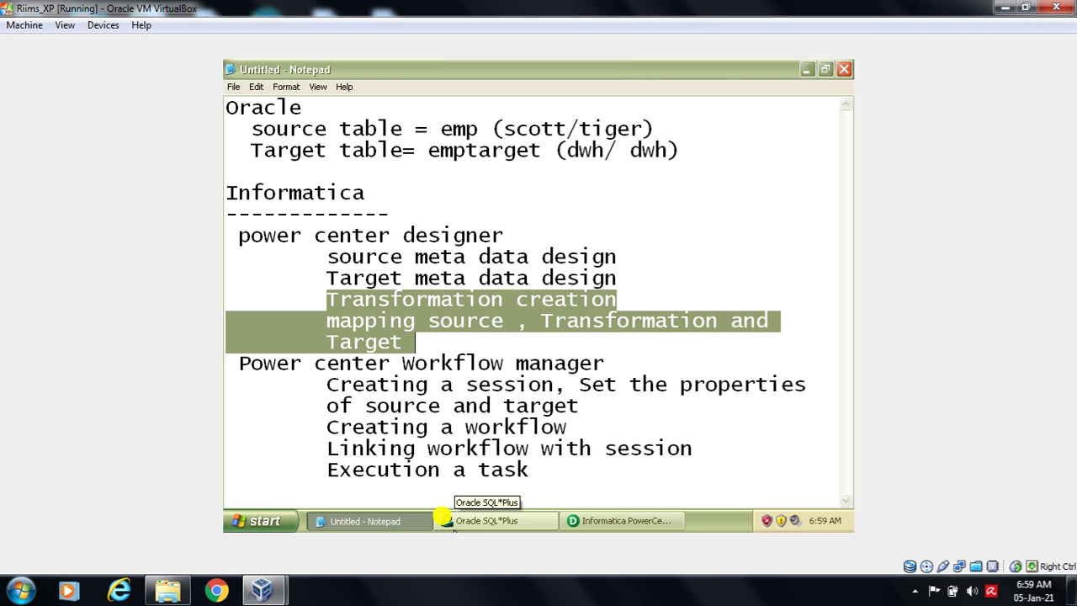
{"action": "left_click", "coordinate": [569, 515]}
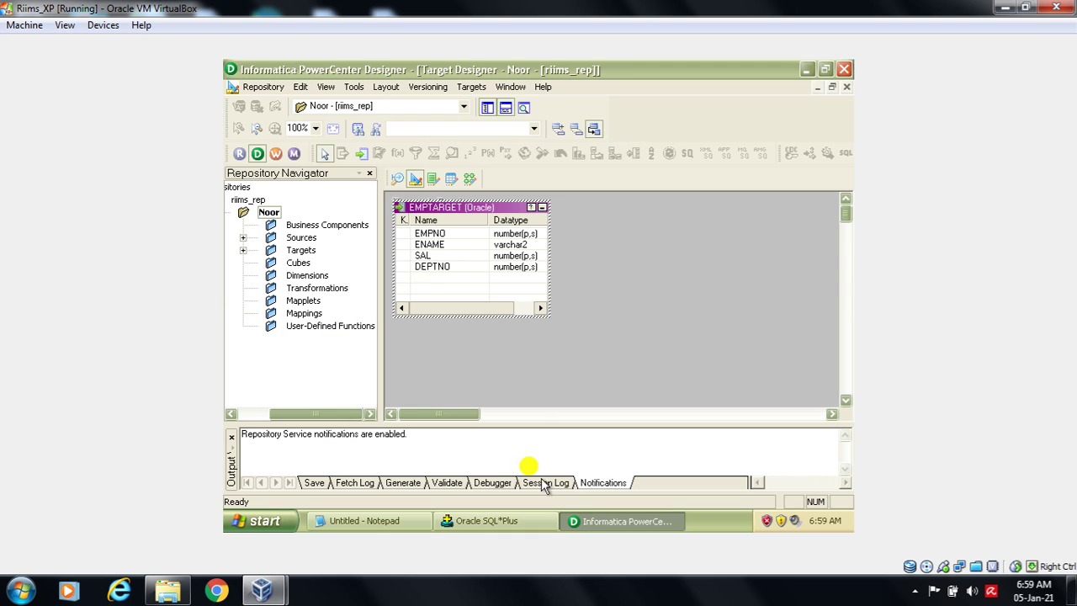
- Switch to the Mapping Designer workspace and choose Mappings > Create
{"action": "left_click", "coordinate": [358, 87]}
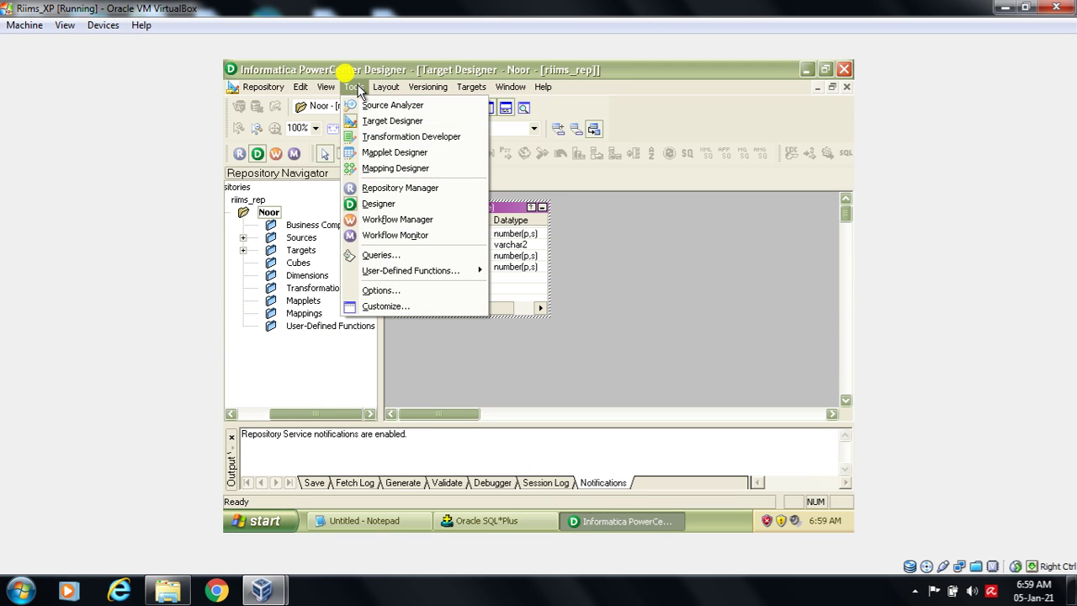
{"action": "left_click", "coordinate": [380, 171]}
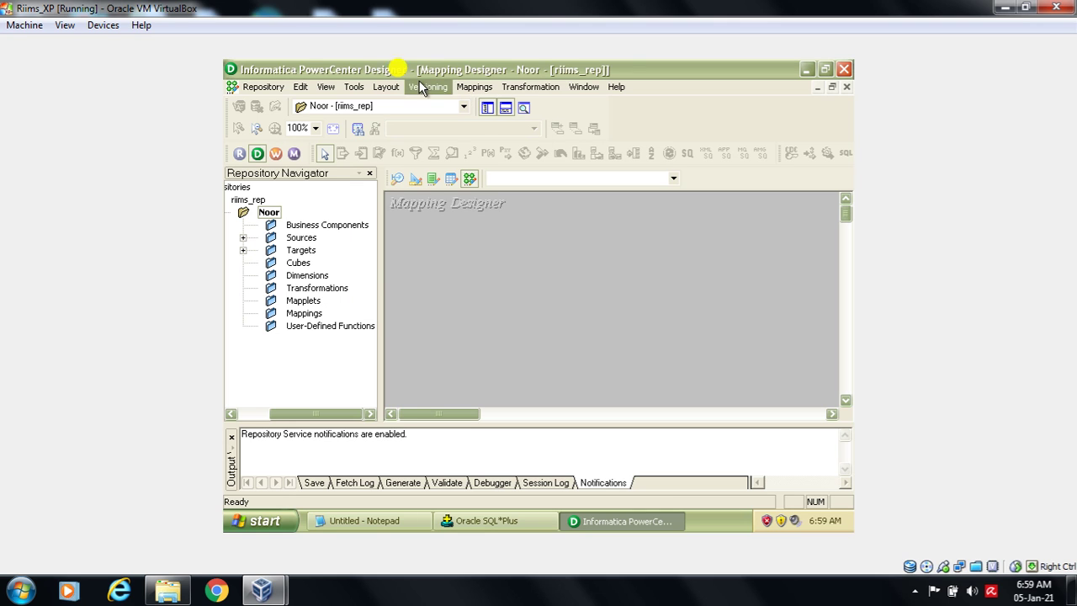
{"action": "left_click", "coordinate": [352, 86]}
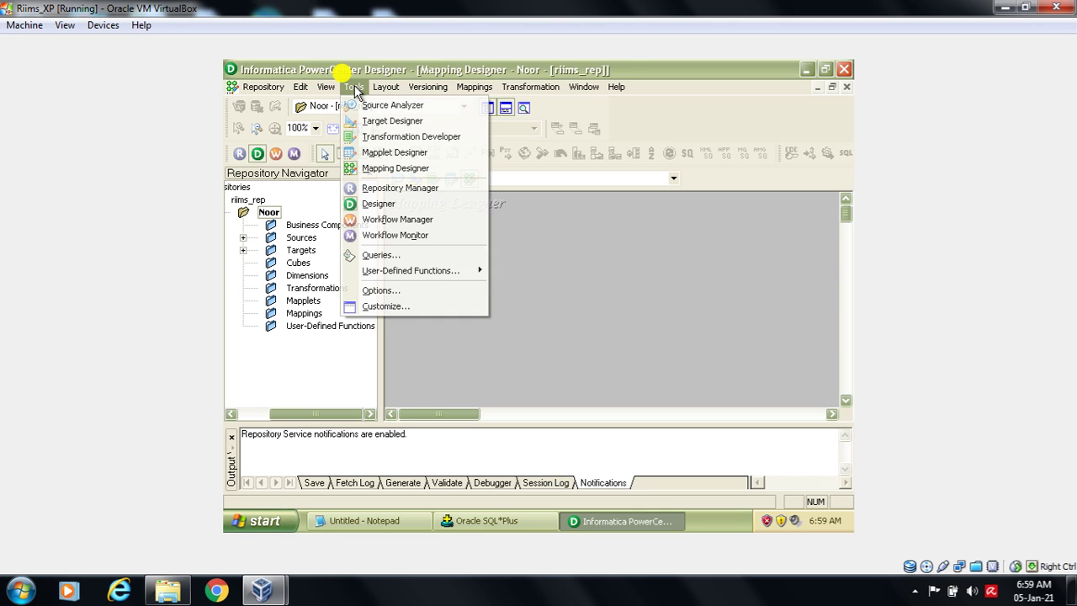
{"action": "left_click", "coordinate": [392, 169]}
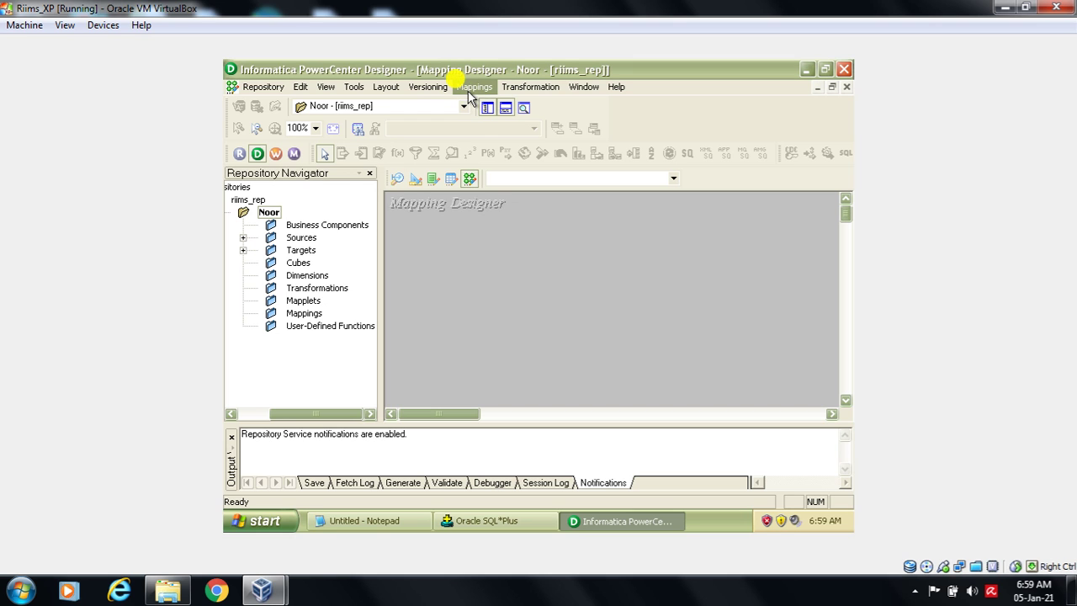
{"action": "left_click", "coordinate": [476, 88]}
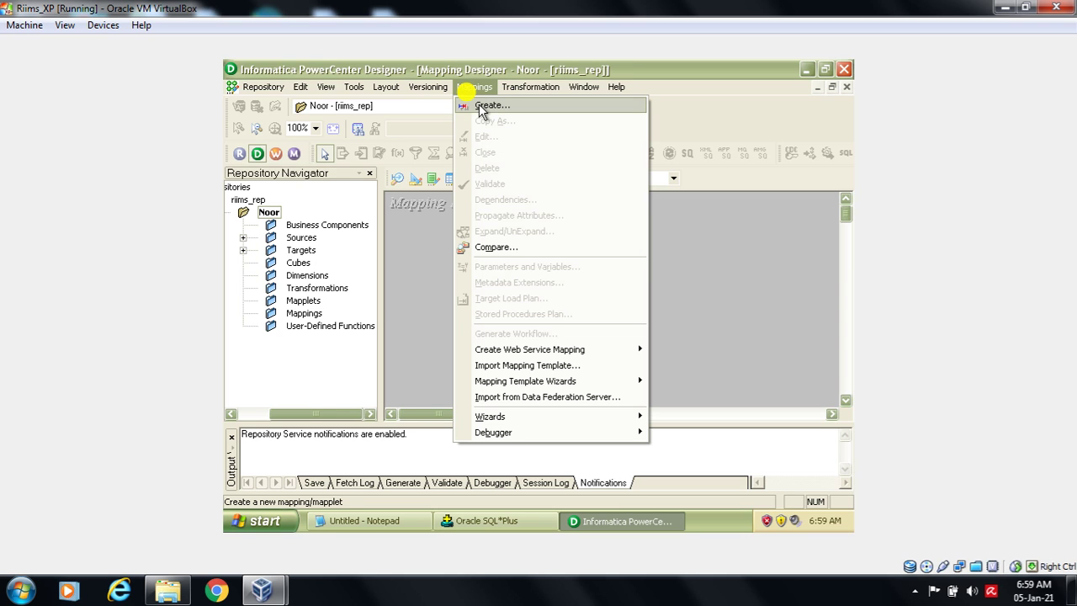
{"action": "left_click", "coordinate": [491, 105]}
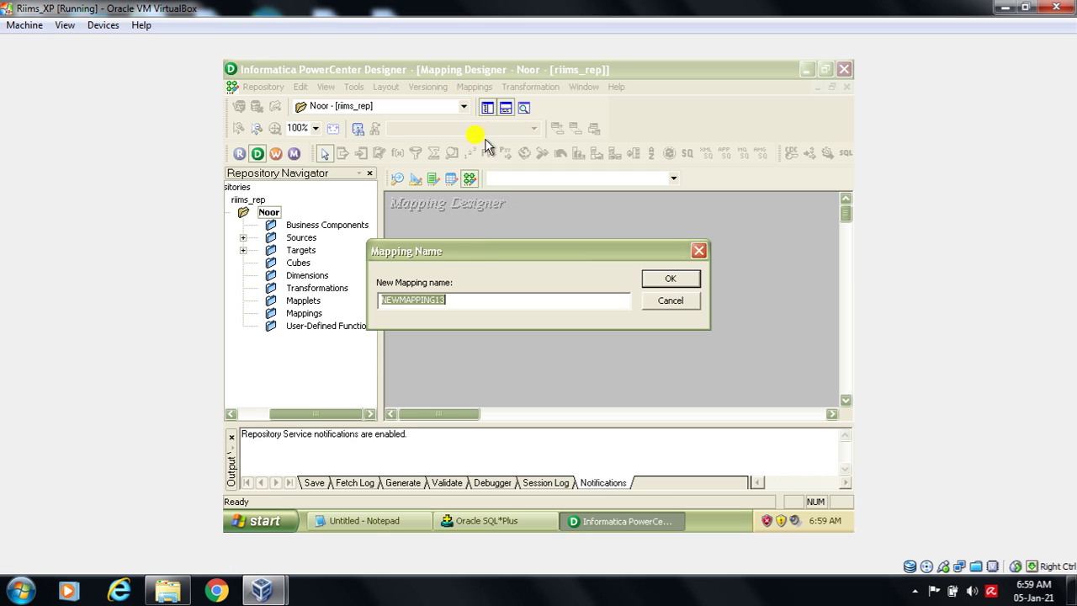
- Replace the default NEWMAPPING13 with the name m_filter and confirm
{"action": "left_click_drag", "start_coordinate": [480, 250], "coordinate": [502, 202]}
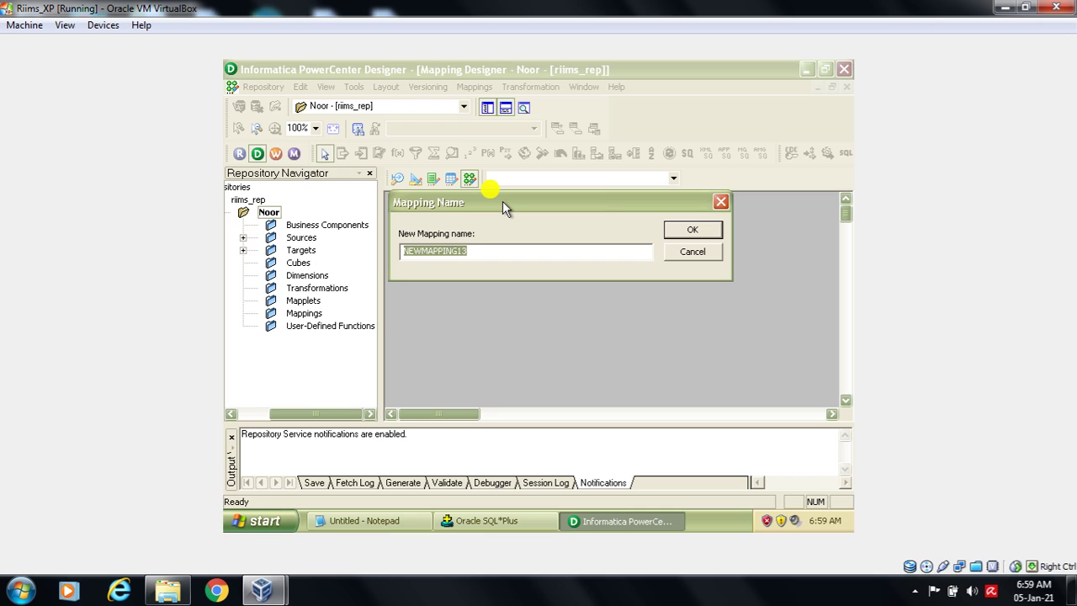
{"action": "type", "text": "m_filter"}
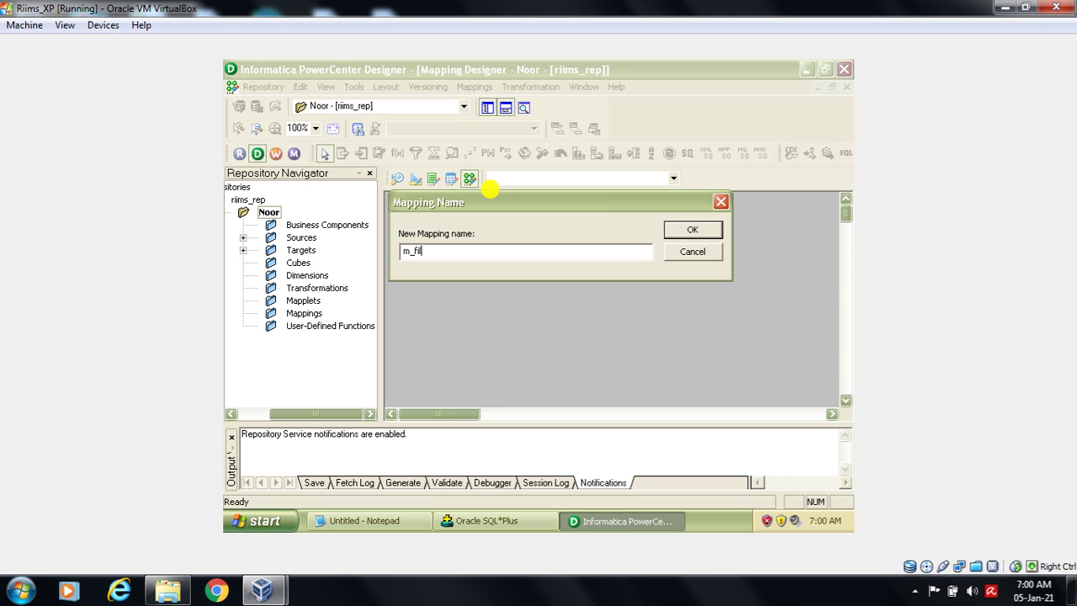
{"action": "left_click", "coordinate": [705, 229]}
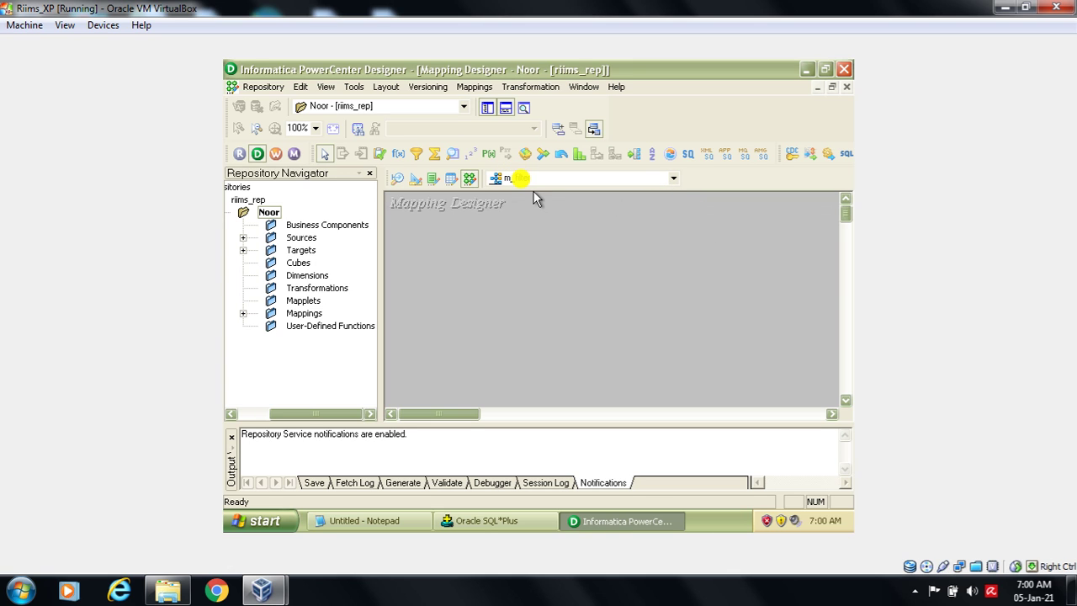
- Add the EMP table from Sources > Source_DB to the m_filter mapping
{"action": "left_click", "coordinate": [243, 239]}
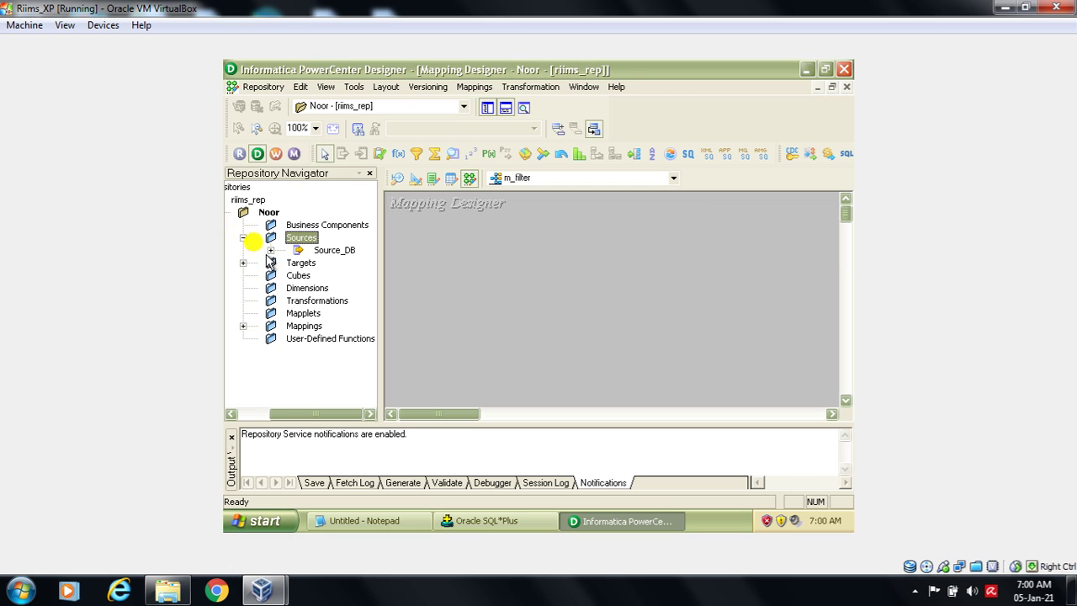
{"action": "left_click", "coordinate": [271, 249]}
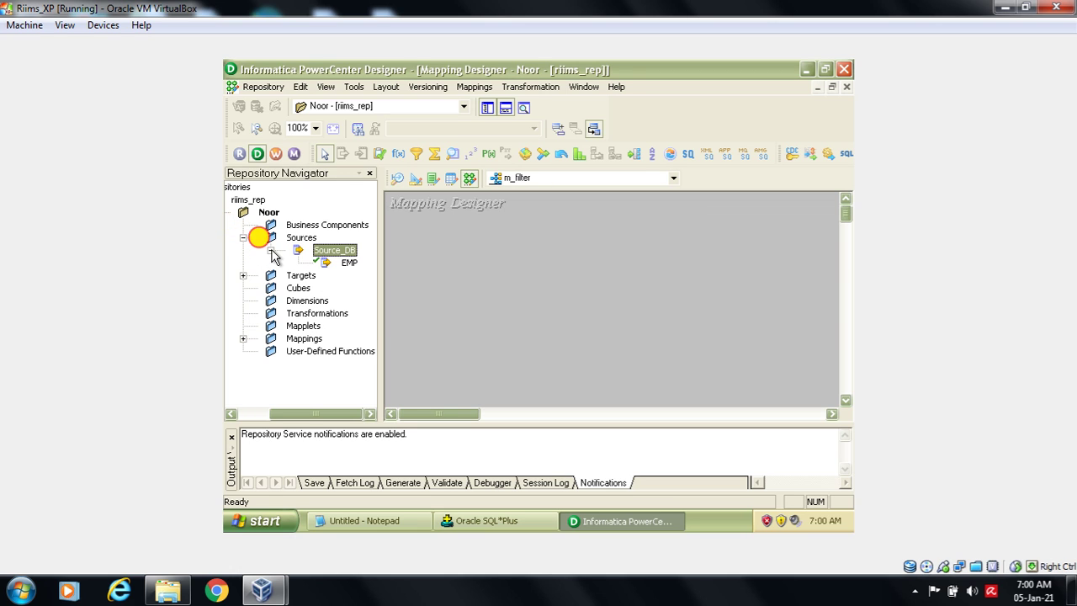
{"action": "left_click", "coordinate": [340, 264]}
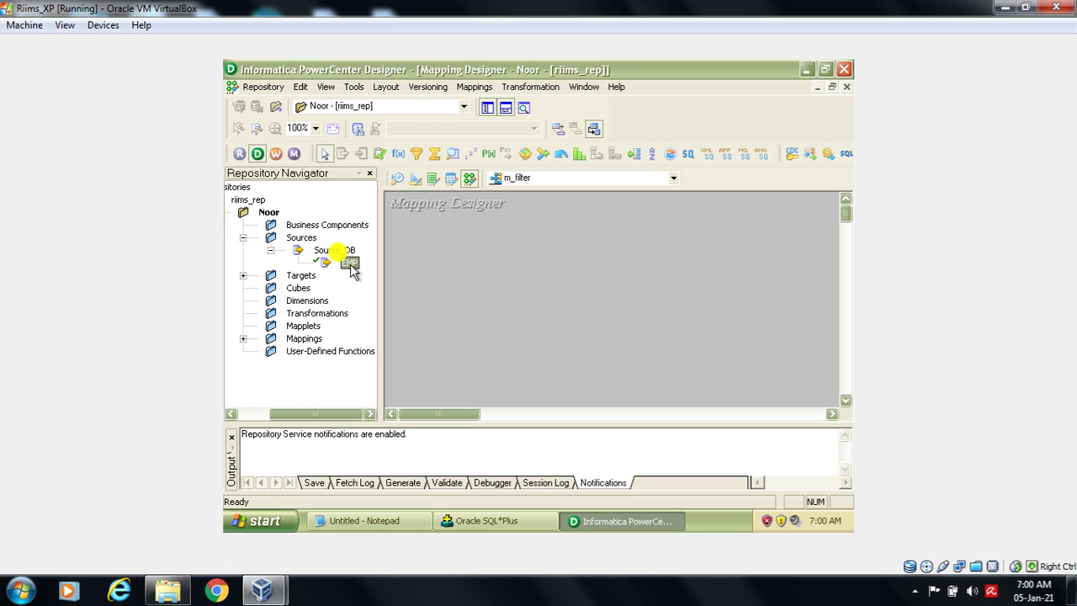
{"action": "left_click_drag", "start_coordinate": [351, 267], "coordinate": [418, 263]}
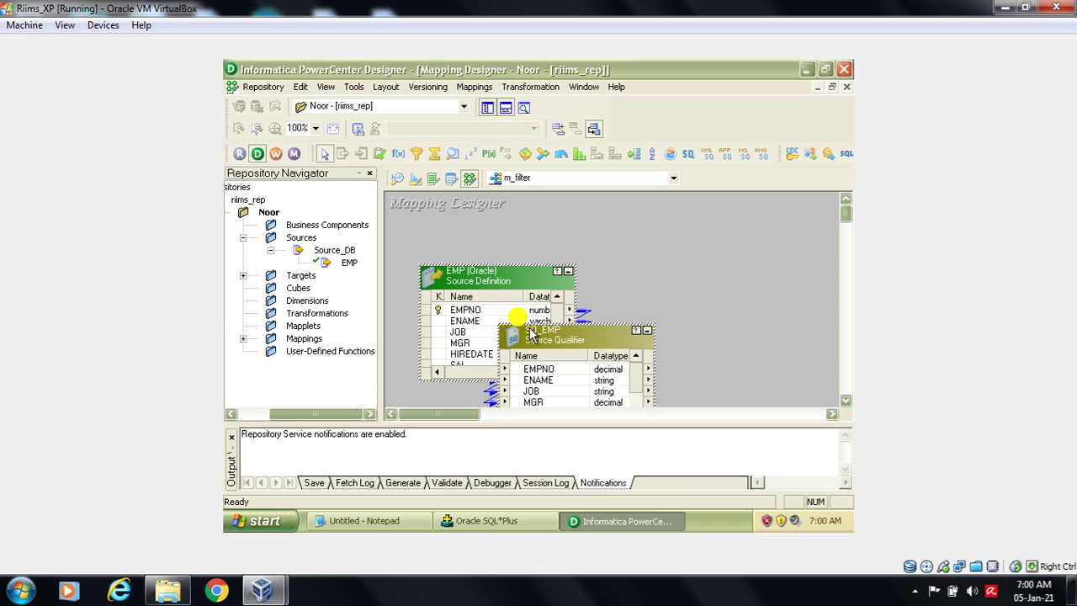
- Minimize EMP to an icon and place SQ_EMP left, stretched to show every port
{"action": "left_click_drag", "start_coordinate": [519, 291], "coordinate": [490, 272]}
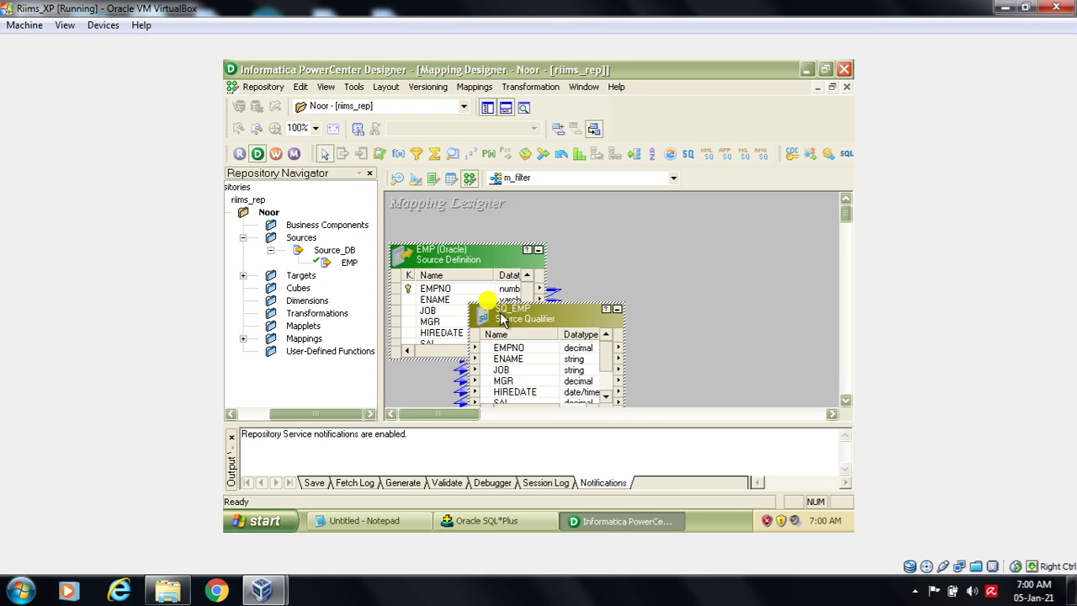
{"action": "left_click", "coordinate": [531, 315]}
{"action": "left_click", "coordinate": [604, 268]}
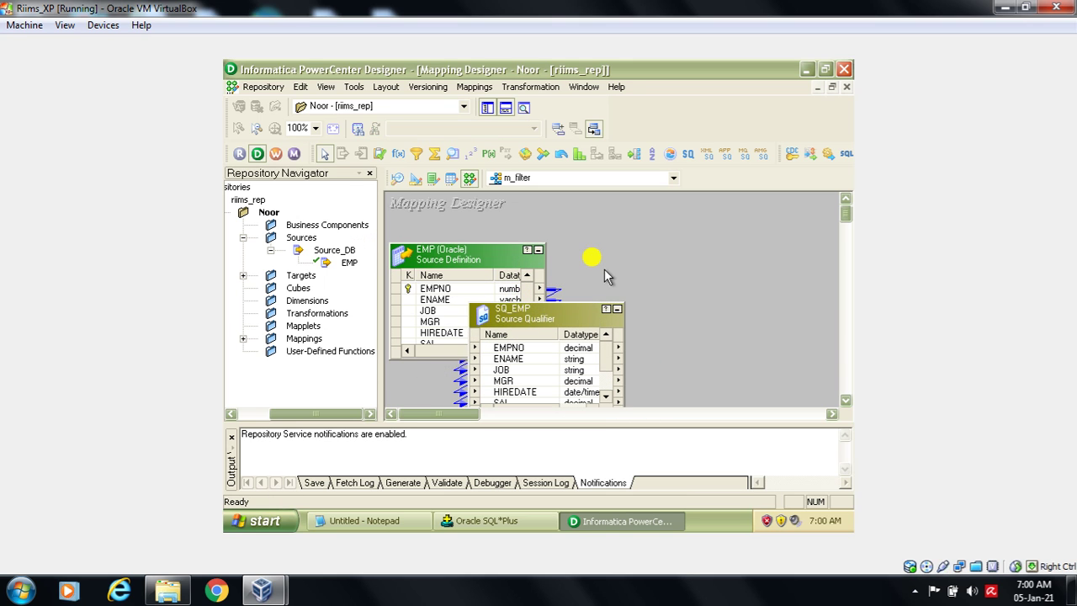
{"action": "left_click_drag", "start_coordinate": [557, 310], "coordinate": [657, 251]}
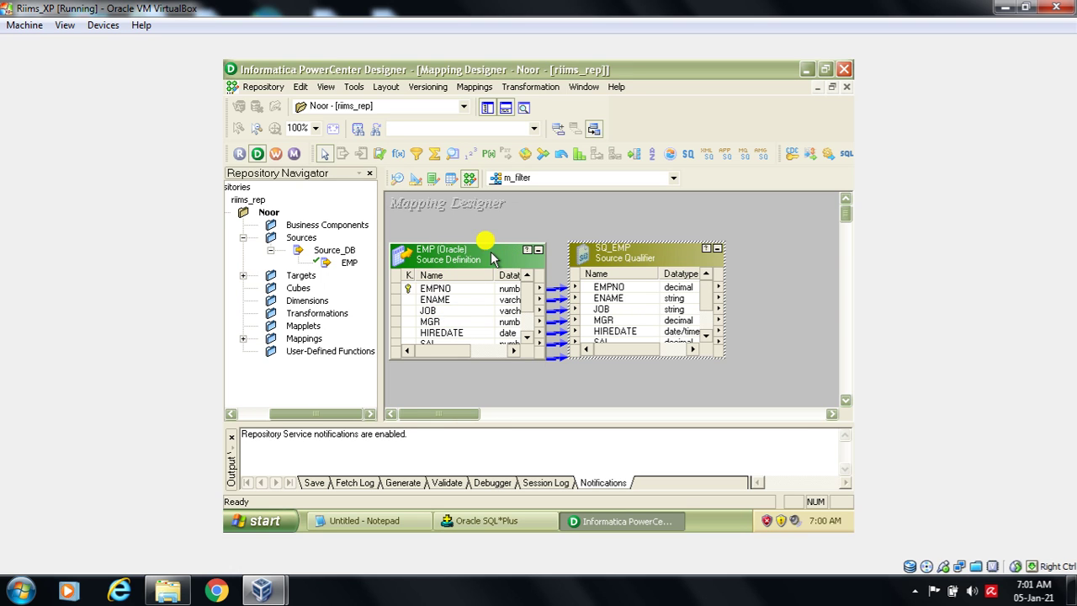
{"action": "left_click", "coordinate": [538, 250]}
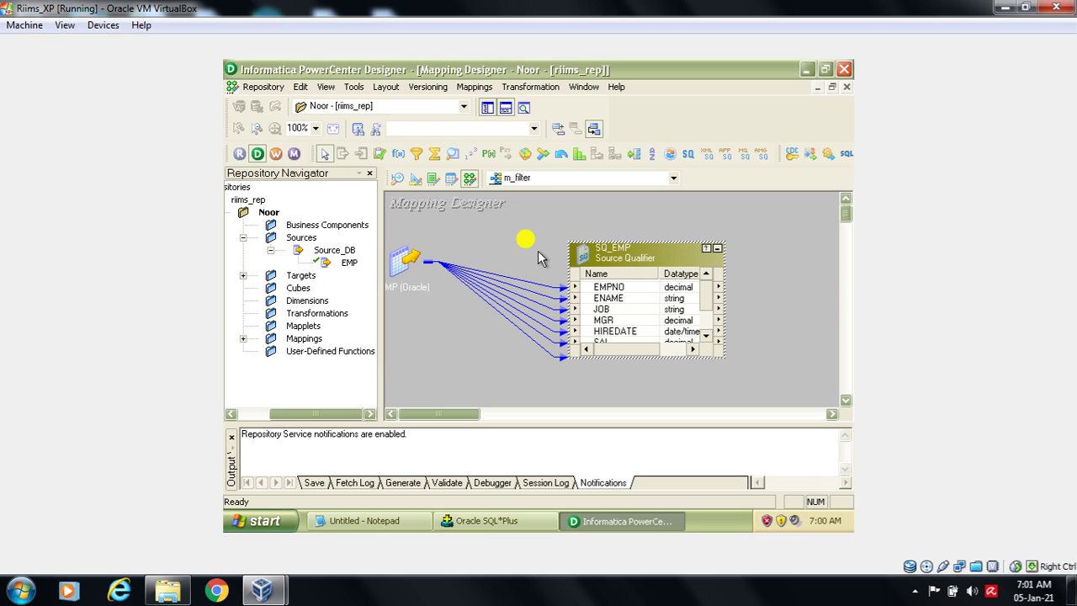
{"action": "left_click_drag", "start_coordinate": [608, 251], "coordinate": [434, 243]}
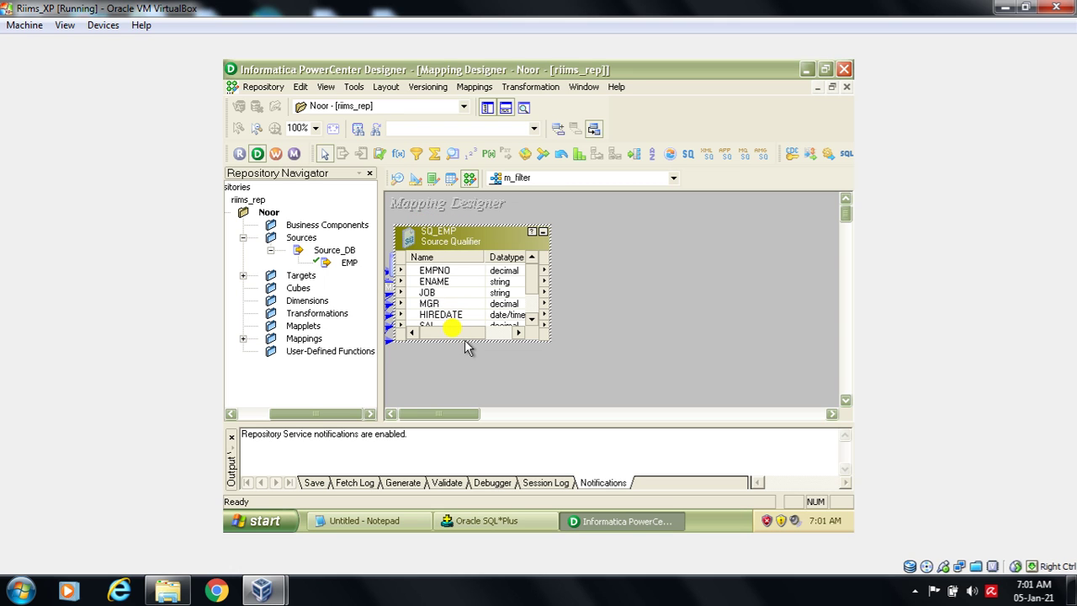
{"action": "left_click_drag", "start_coordinate": [477, 342], "coordinate": [479, 378]}
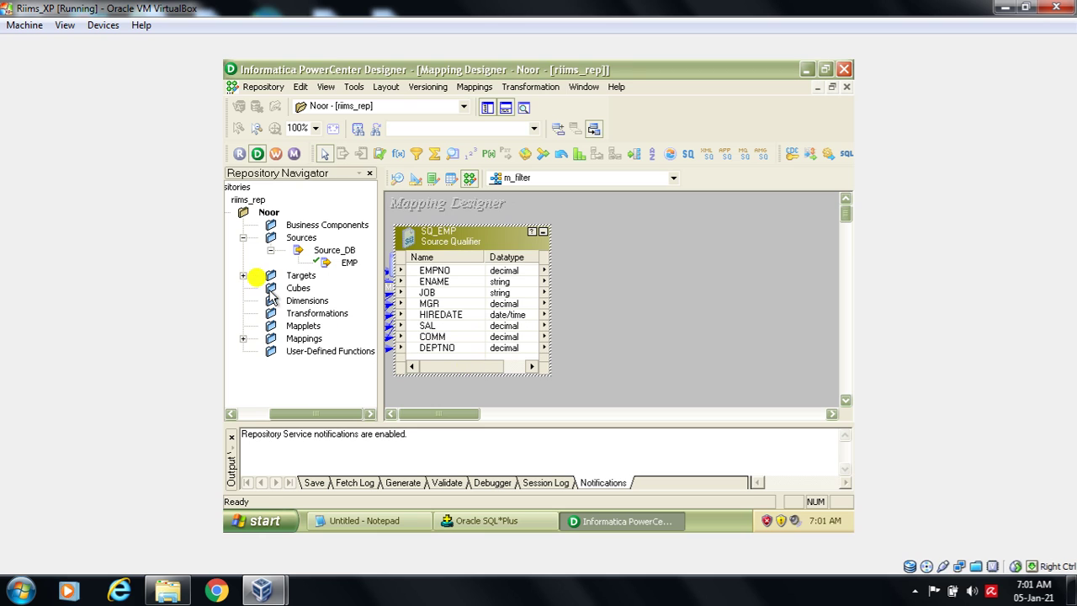
- Place EMPTARGET right of SQ_EMP and stretch it to show EMPNO, ENAME, SAL and DEPTNO
{"action": "left_click", "coordinate": [244, 277]}
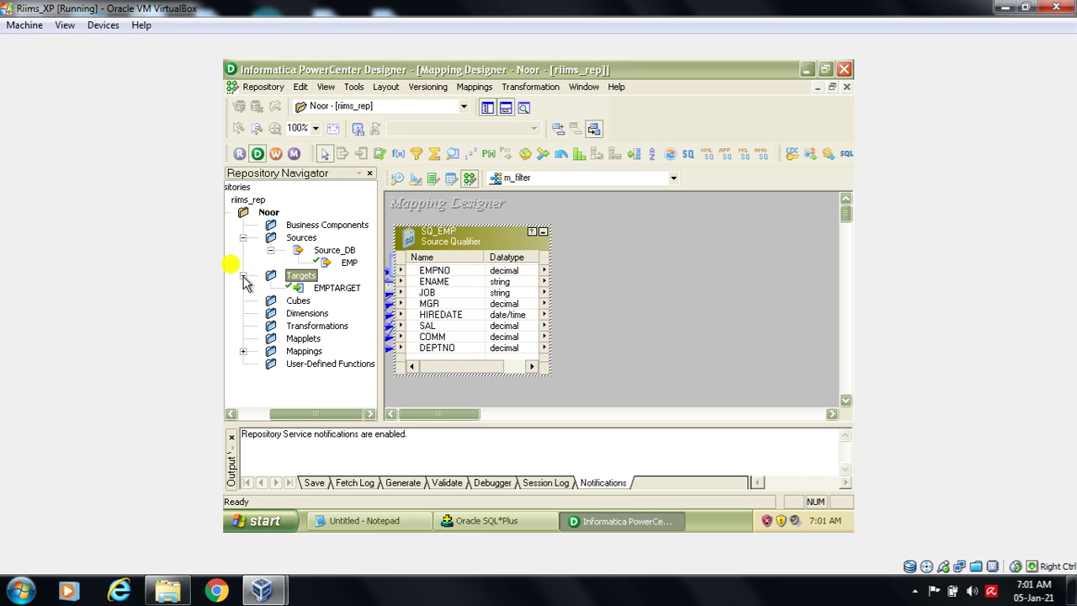
{"action": "left_click", "coordinate": [334, 289]}
{"action": "left_click_drag", "start_coordinate": [334, 289], "coordinate": [759, 261]}
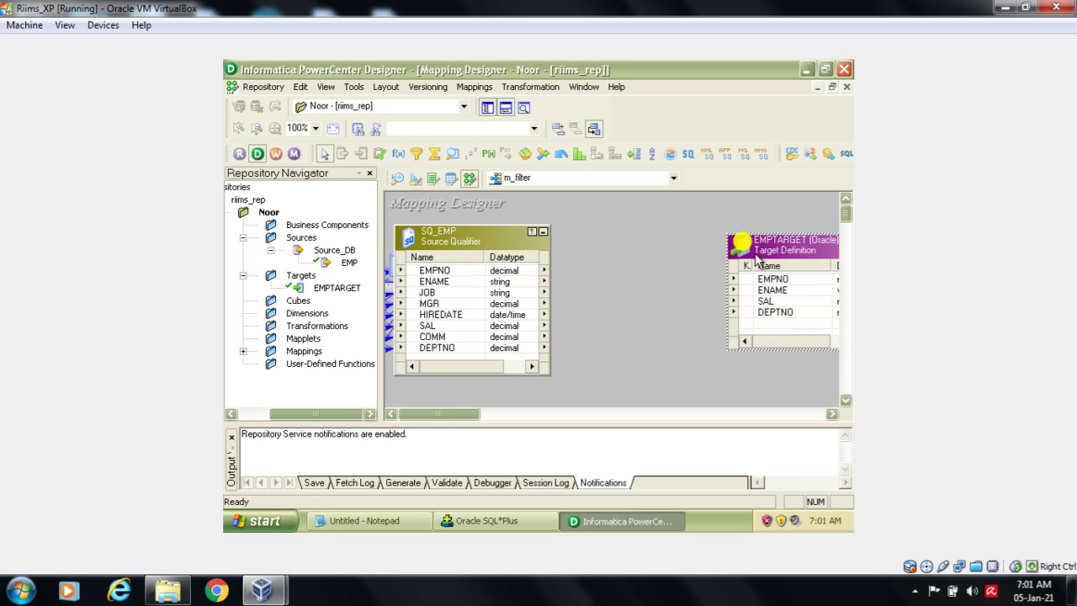
{"action": "left_click_drag", "start_coordinate": [793, 349], "coordinate": [741, 377]}
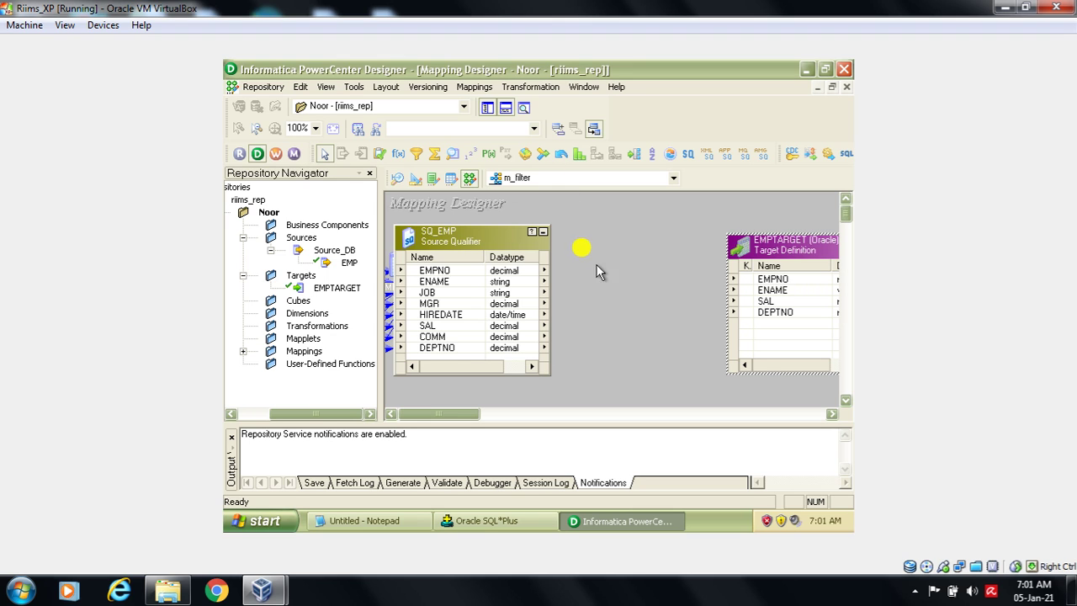
{"action": "left_click", "coordinate": [529, 87]}
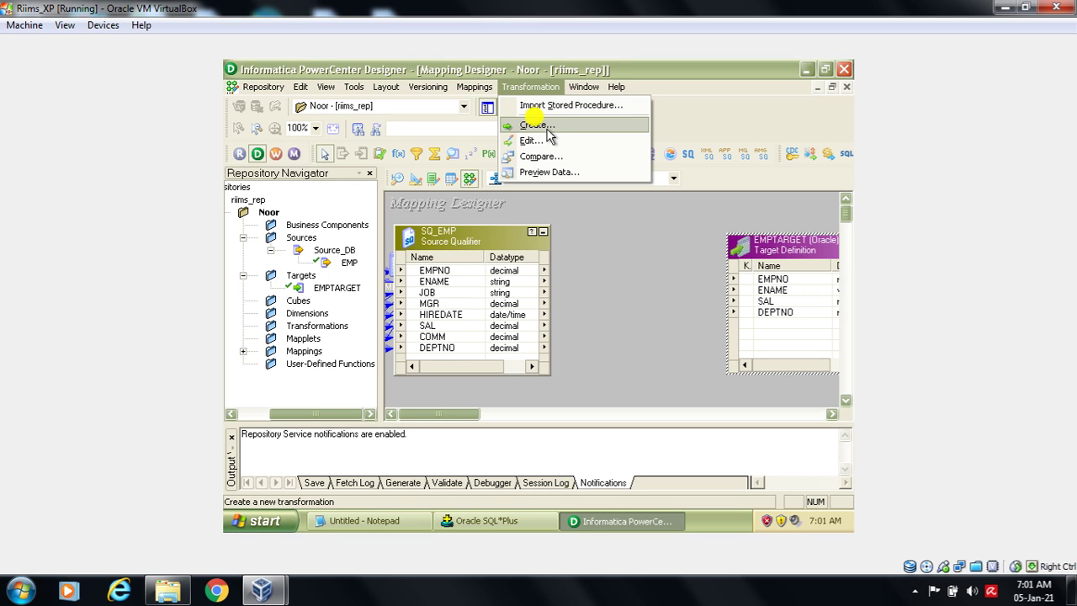
- Draw a trial FILTRANS Filter between SQ_EMP and EMPTARGET, then delete it
{"action": "left_click", "coordinate": [621, 280]}
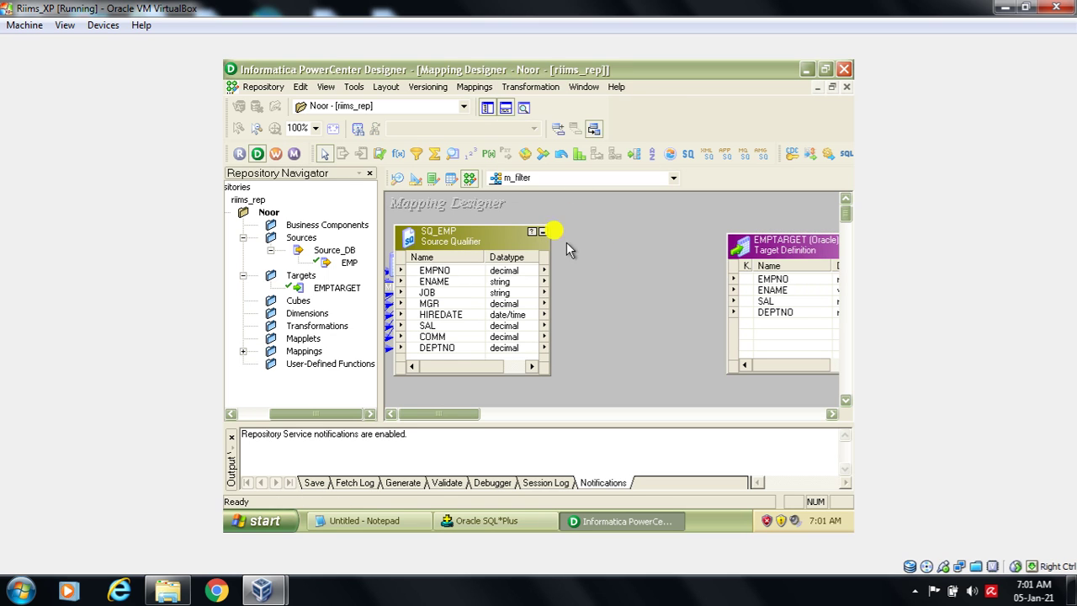
{"action": "left_click", "coordinate": [415, 153]}
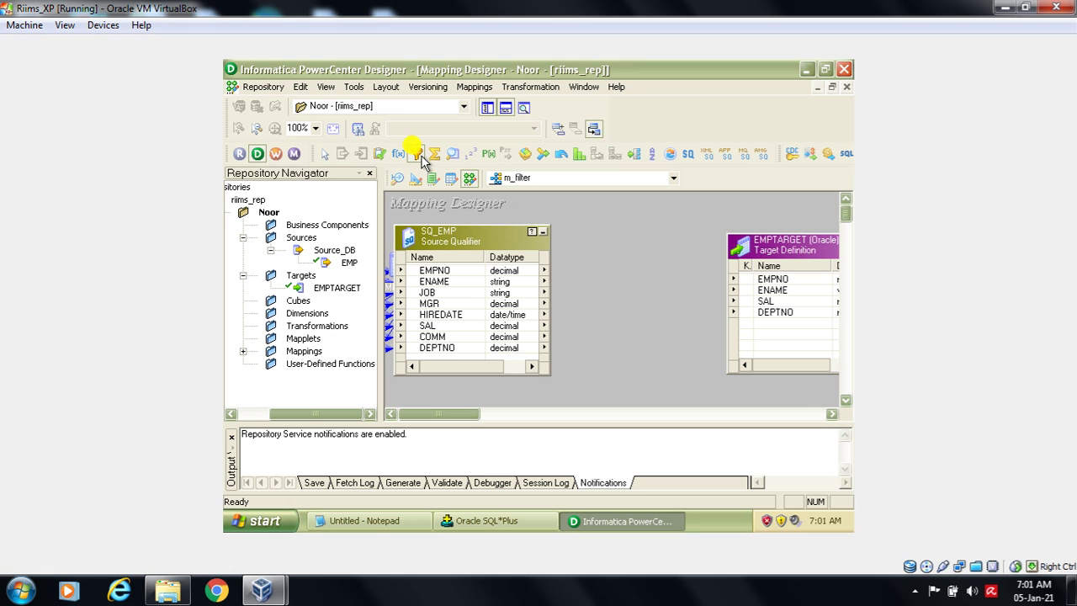
{"action": "left_click_drag", "start_coordinate": [570, 222], "coordinate": [697, 368]}
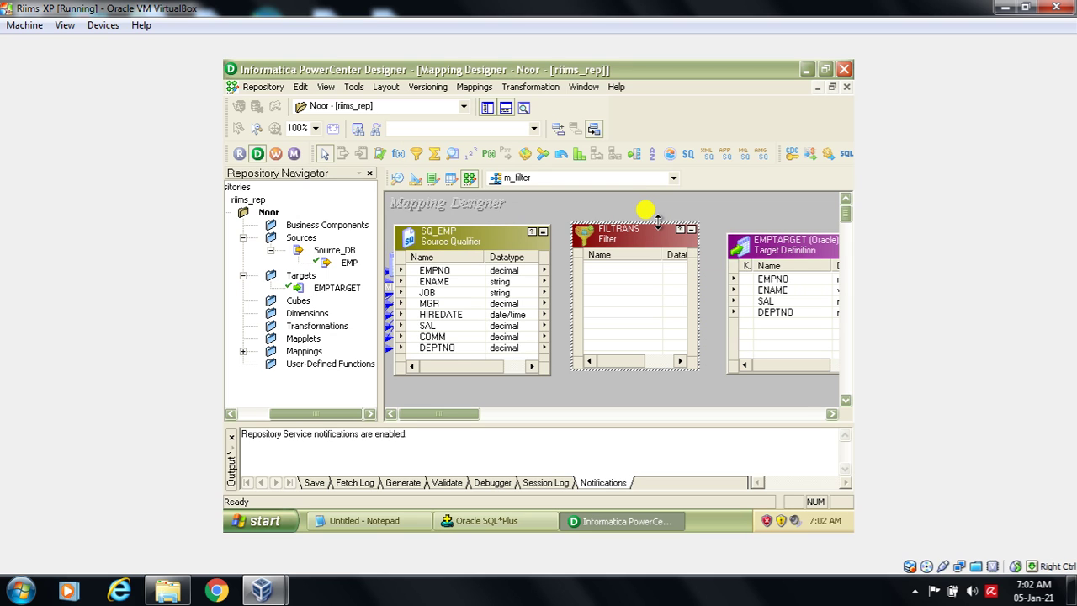
{"action": "key", "text": "Delete"}
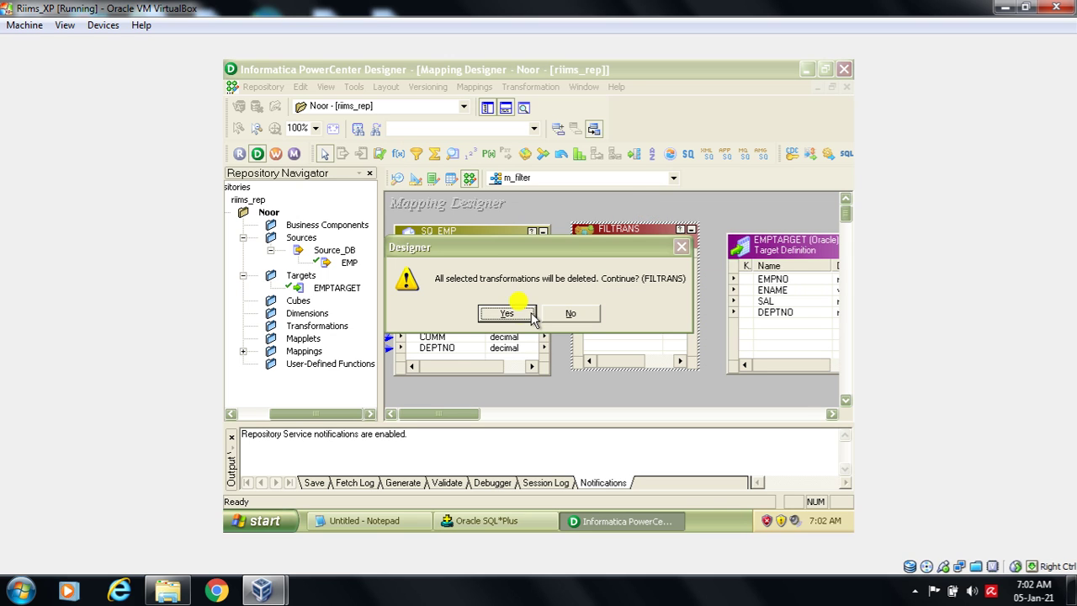
{"action": "left_click", "coordinate": [521, 313]}
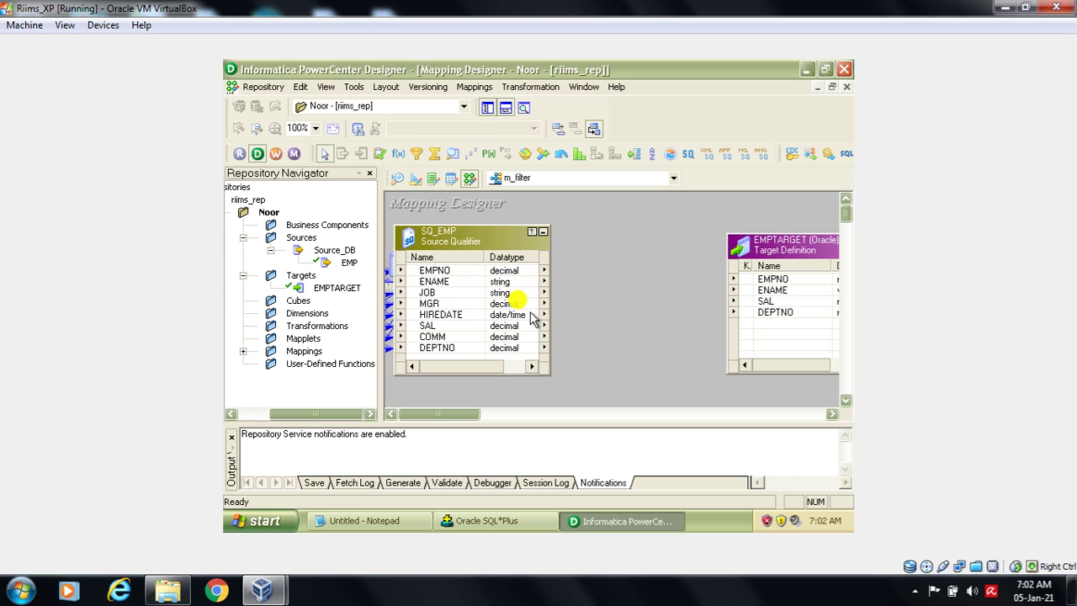
{"action": "left_click", "coordinate": [520, 86]}
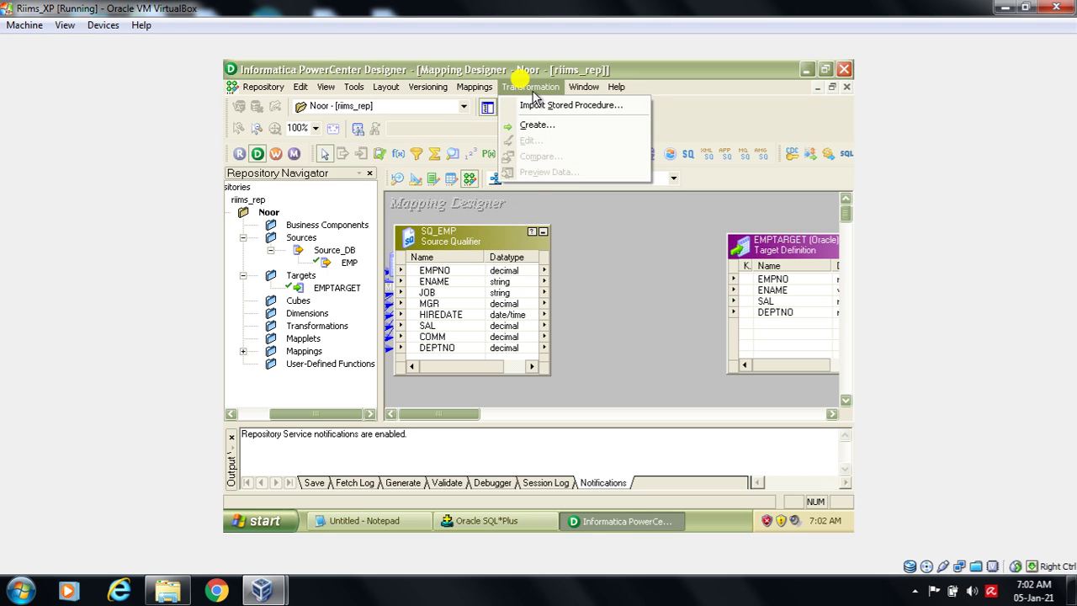
- Create a Filter-type transformation named t_filter through Transformation > Create
{"action": "left_click", "coordinate": [542, 128]}
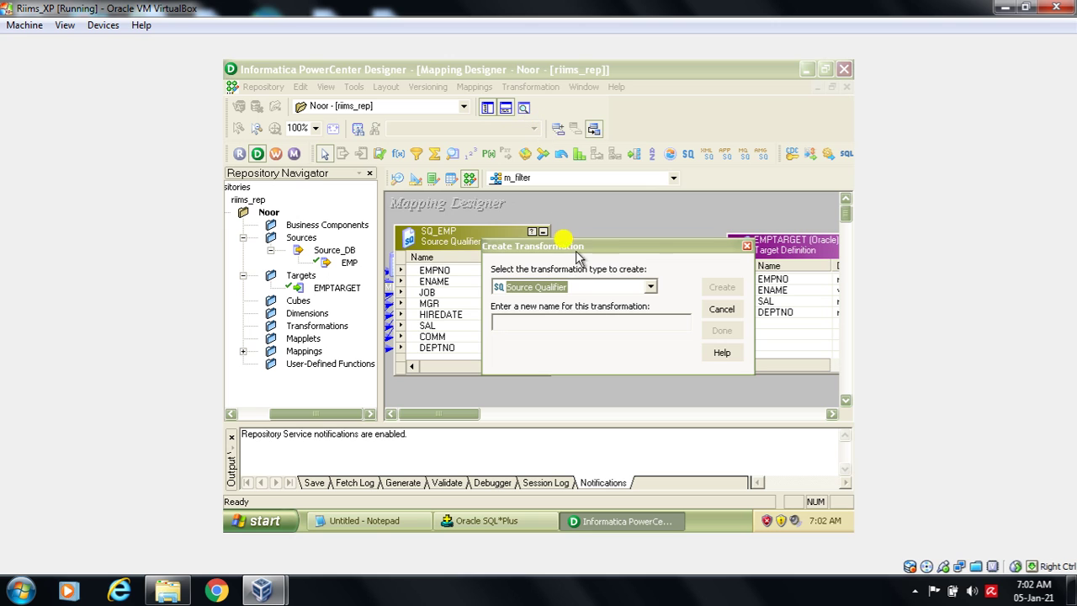
{"action": "left_click", "coordinate": [591, 286]}
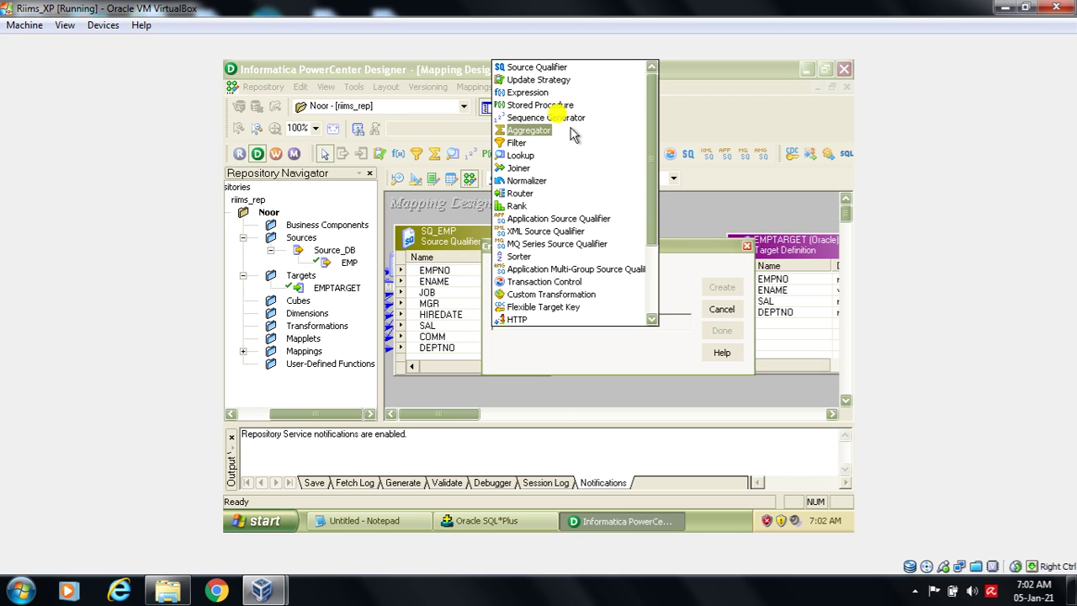
{"action": "left_click", "coordinate": [543, 143]}
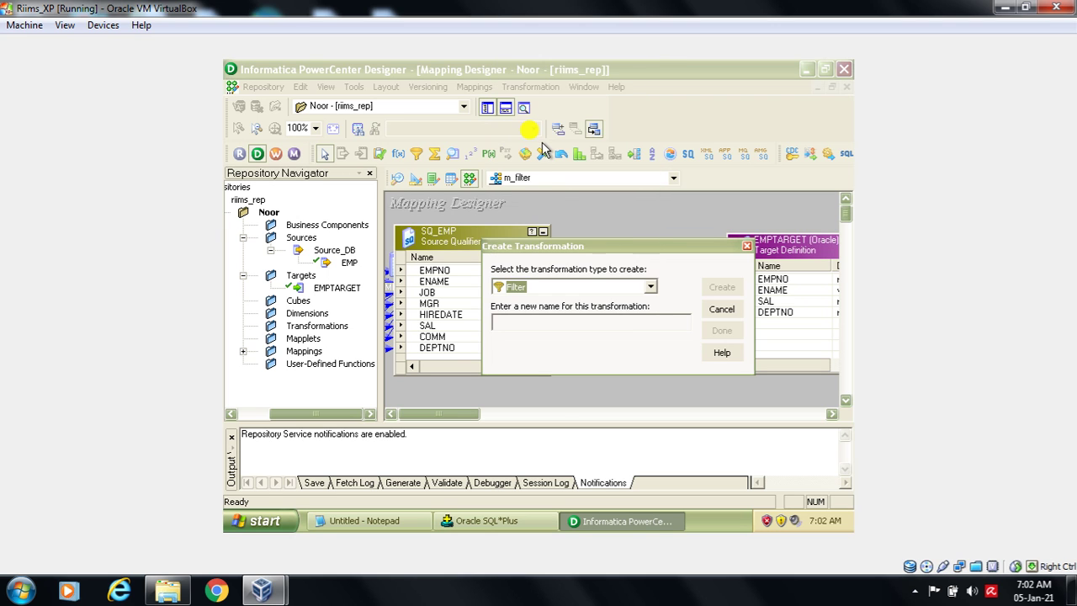
{"action": "left_click", "coordinate": [543, 325]}
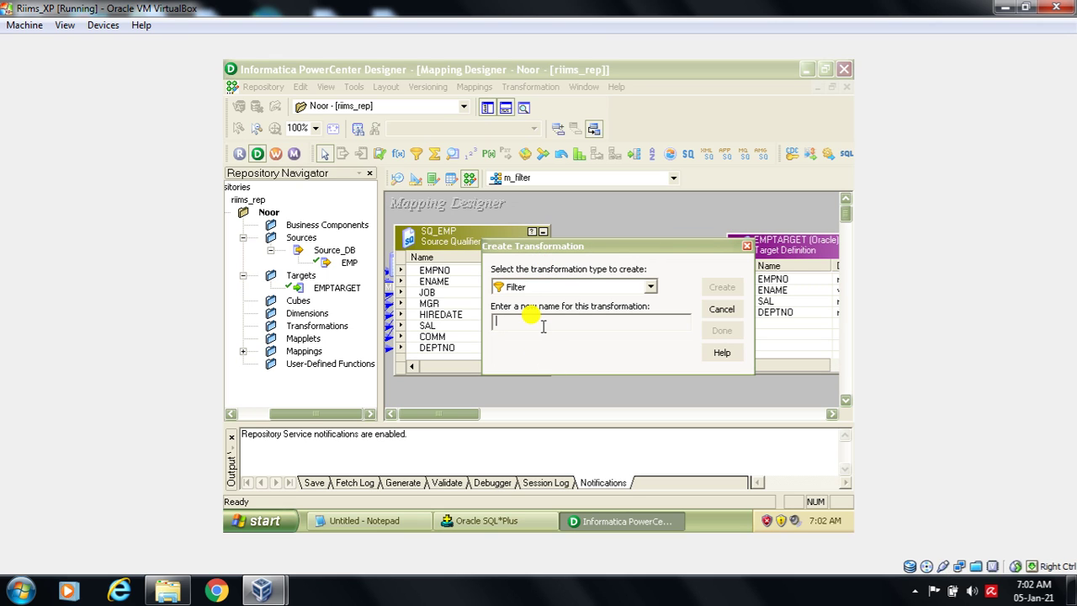
{"action": "type", "text": "t_filter"}
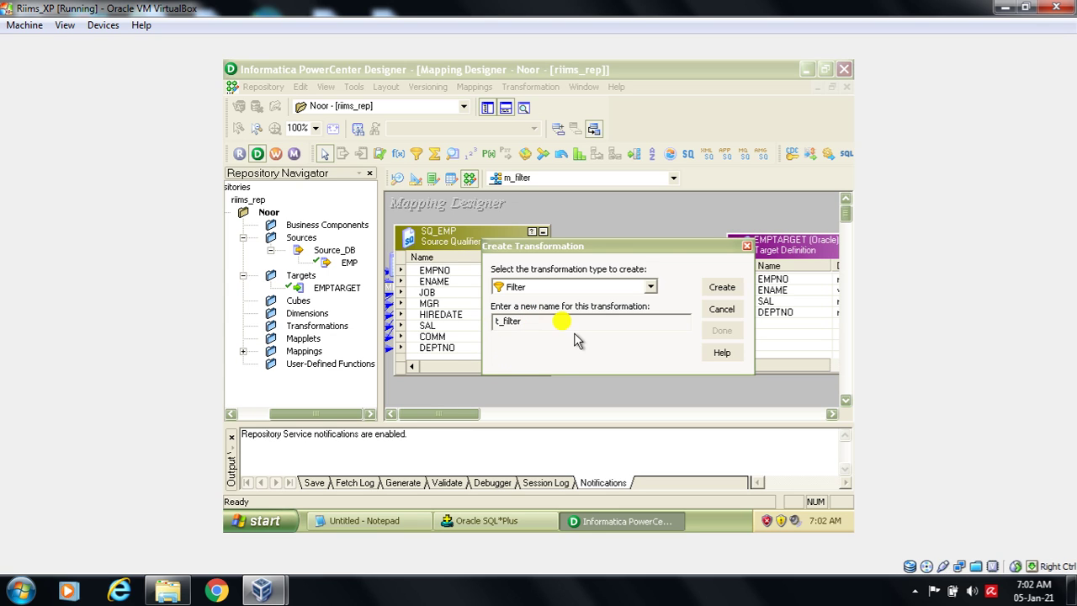
{"action": "left_click", "coordinate": [722, 287]}
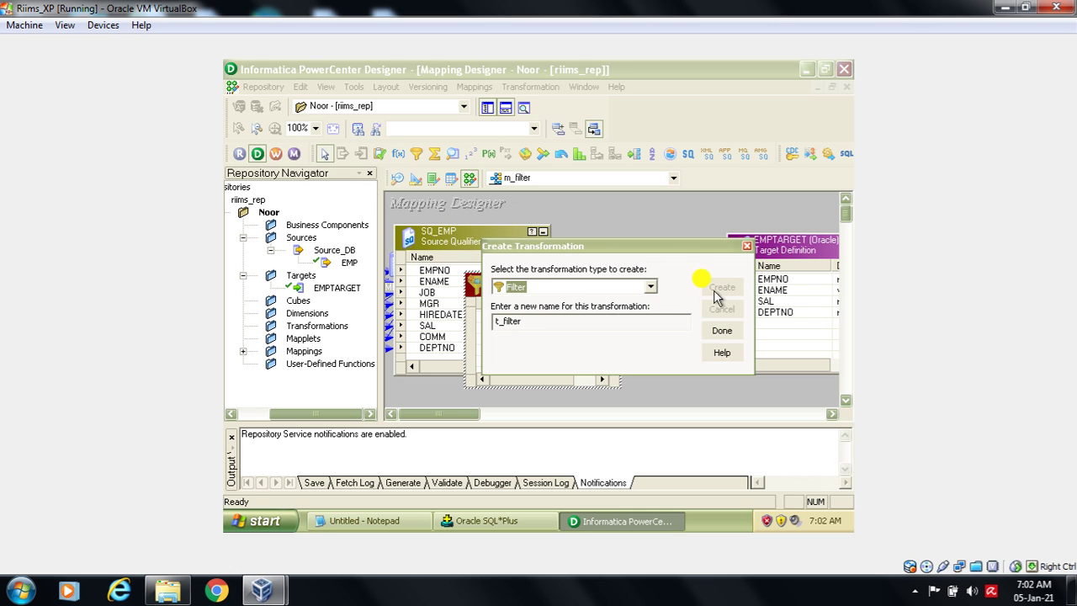
{"action": "left_click", "coordinate": [721, 330]}
- Place t_filter between SQ_EMP and EMPTARGET and link EMPNO, ENAME, SAL and DEPTNO into it
{"action": "left_click_drag", "start_coordinate": [541, 286], "coordinate": [639, 258]}
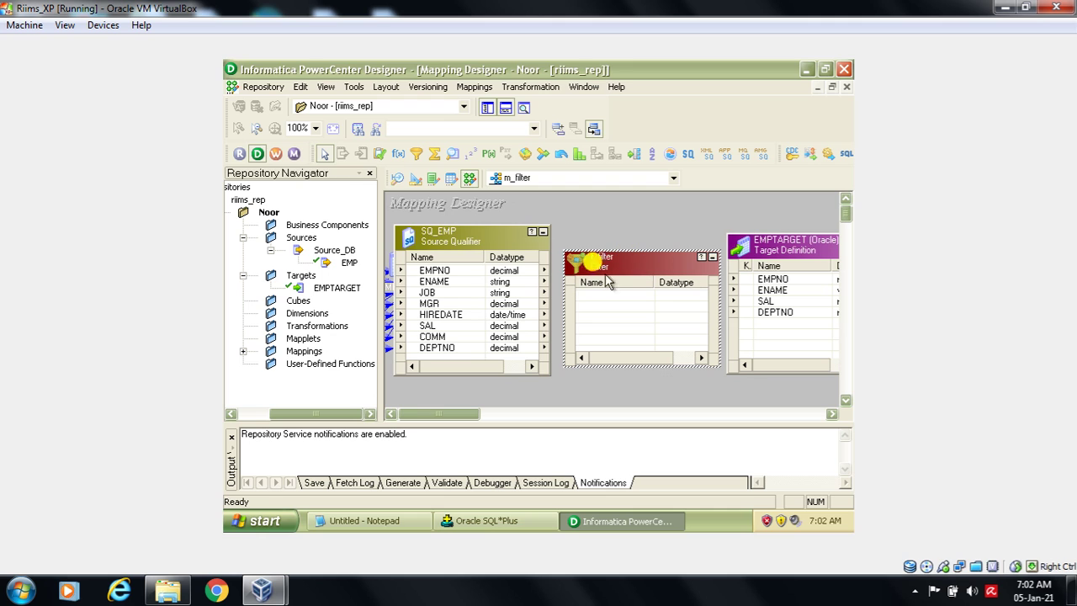
{"action": "left_click_drag", "start_coordinate": [519, 274], "coordinate": [589, 302]}
{"action": "left_click_drag", "start_coordinate": [516, 281], "coordinate": [600, 310]}
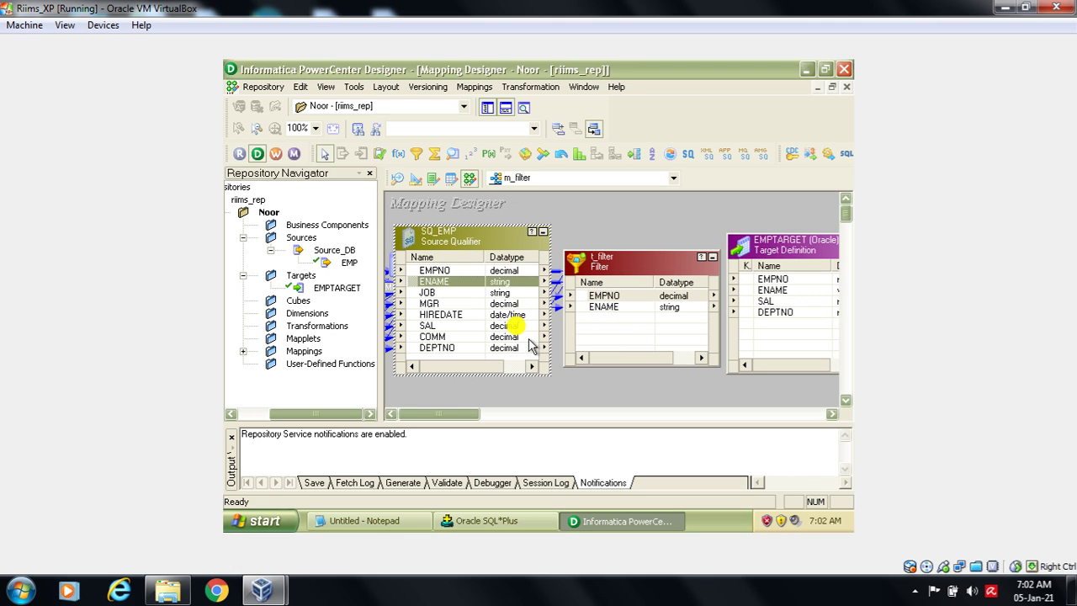
{"action": "left_click_drag", "start_coordinate": [505, 326], "coordinate": [599, 326]}
{"action": "left_click_drag", "start_coordinate": [517, 350], "coordinate": [595, 332]}
{"action": "left_click_drag", "start_coordinate": [649, 256], "coordinate": [683, 243]}
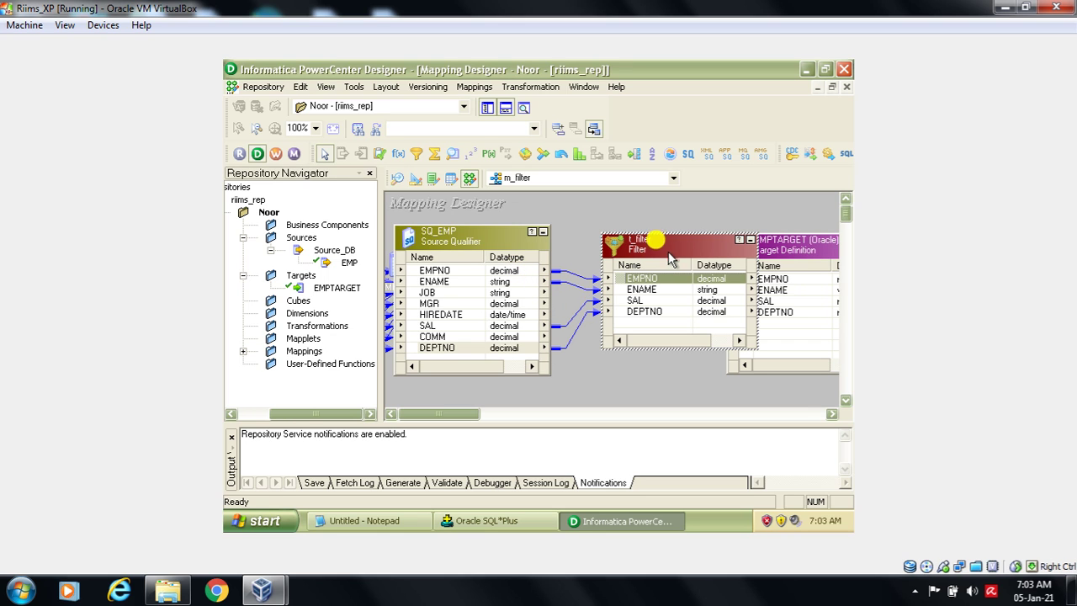
{"action": "left_click_drag", "start_coordinate": [669, 249], "coordinate": [630, 252]}
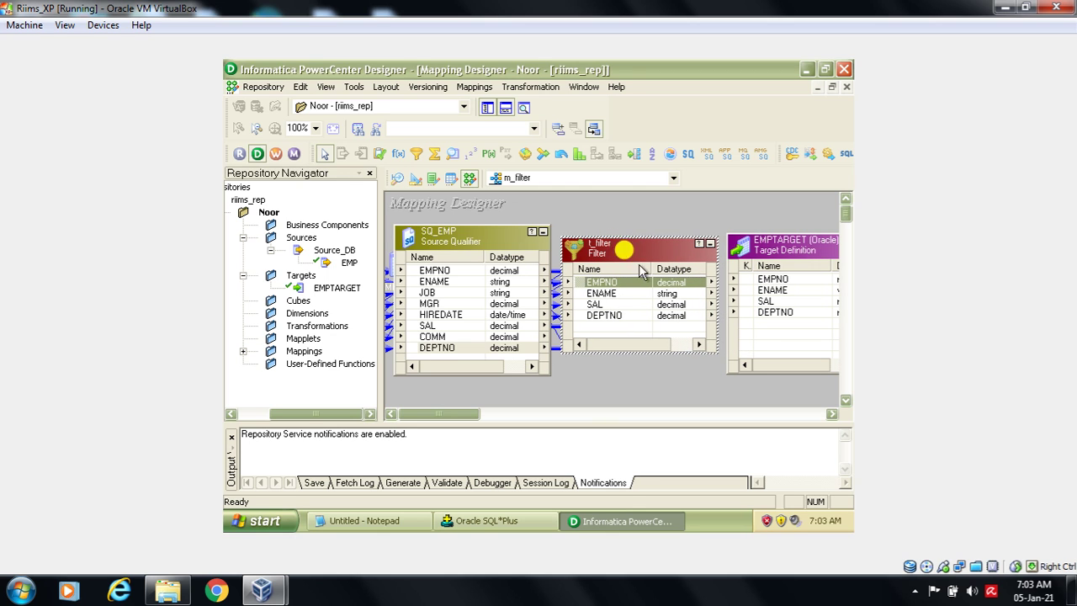
- Select all t_filter ports and link them to EMPTARGET's EMPNO, ENAME, SAL and DEPTNO
{"action": "right_click", "coordinate": [686, 288]}
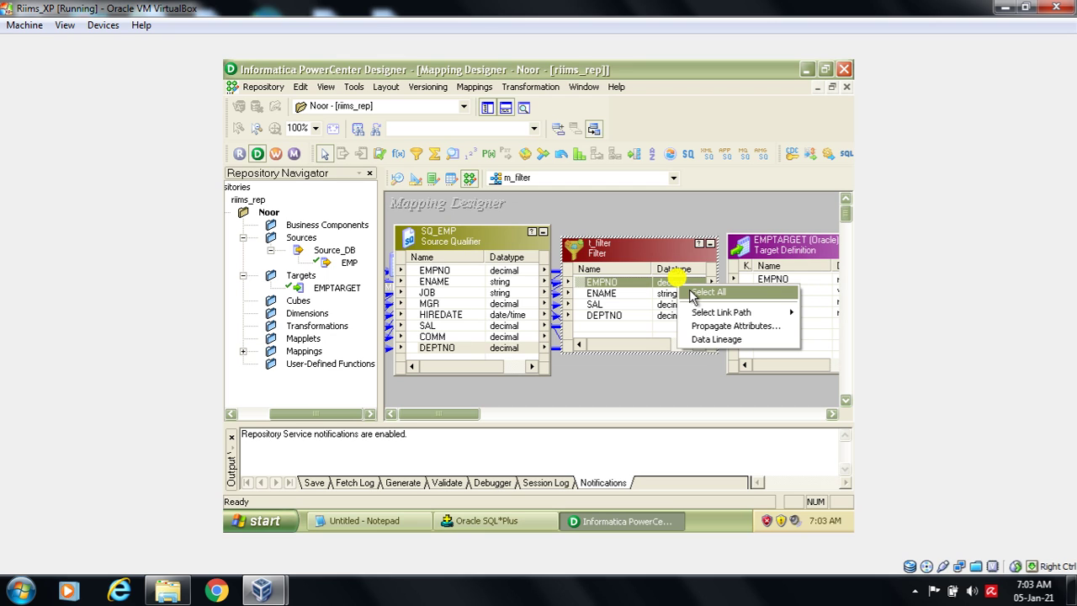
{"action": "left_click", "coordinate": [690, 294]}
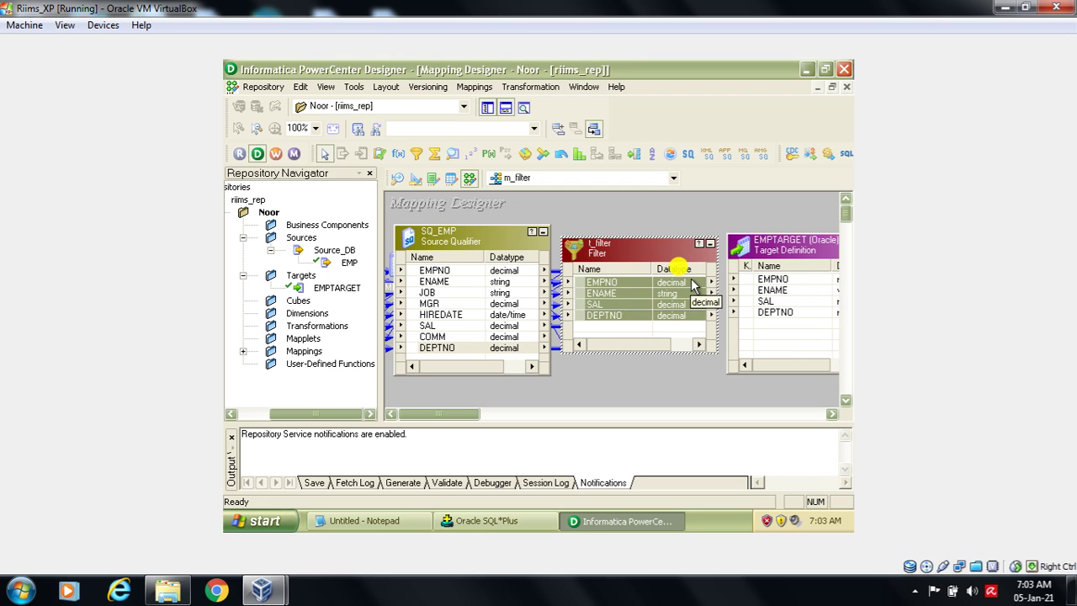
{"action": "left_click_drag", "start_coordinate": [691, 282], "coordinate": [806, 245]}
{"action": "left_click_drag", "start_coordinate": [673, 244], "coordinate": [685, 243]}
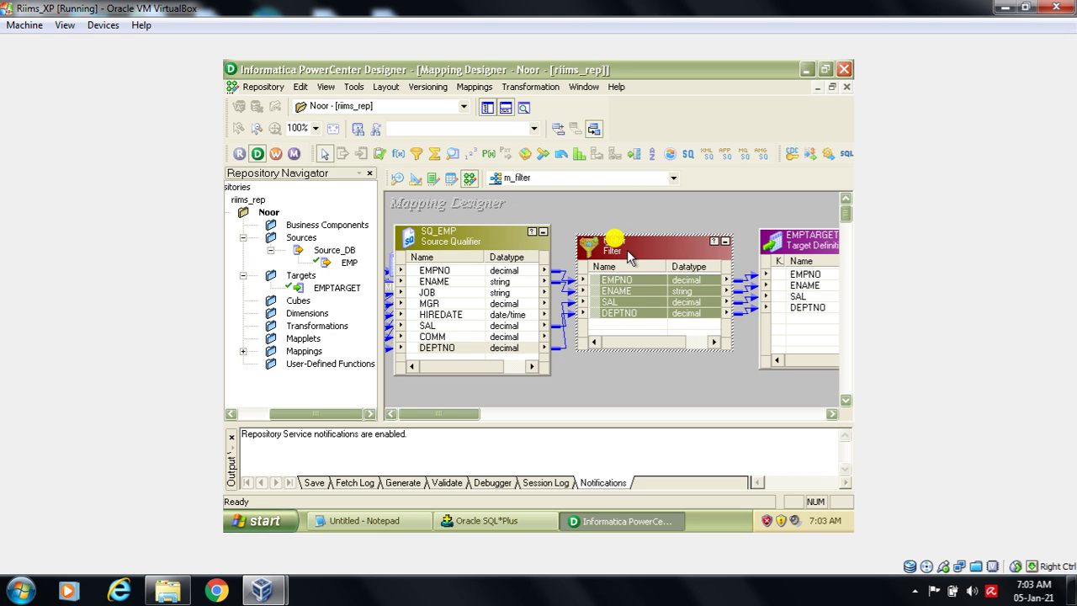
- View t_filter's Properties showing Filter Condition TRUE, then bring Oracle SQL*Plus forward
{"action": "double_click", "coordinate": [627, 250]}
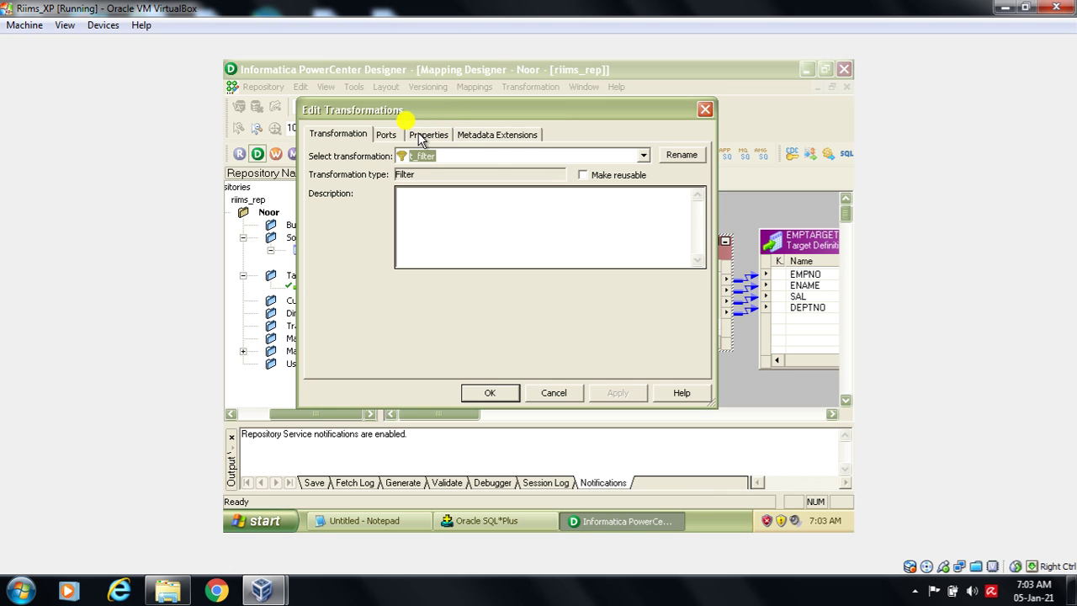
{"action": "left_click_drag", "start_coordinate": [419, 115], "coordinate": [426, 106]}
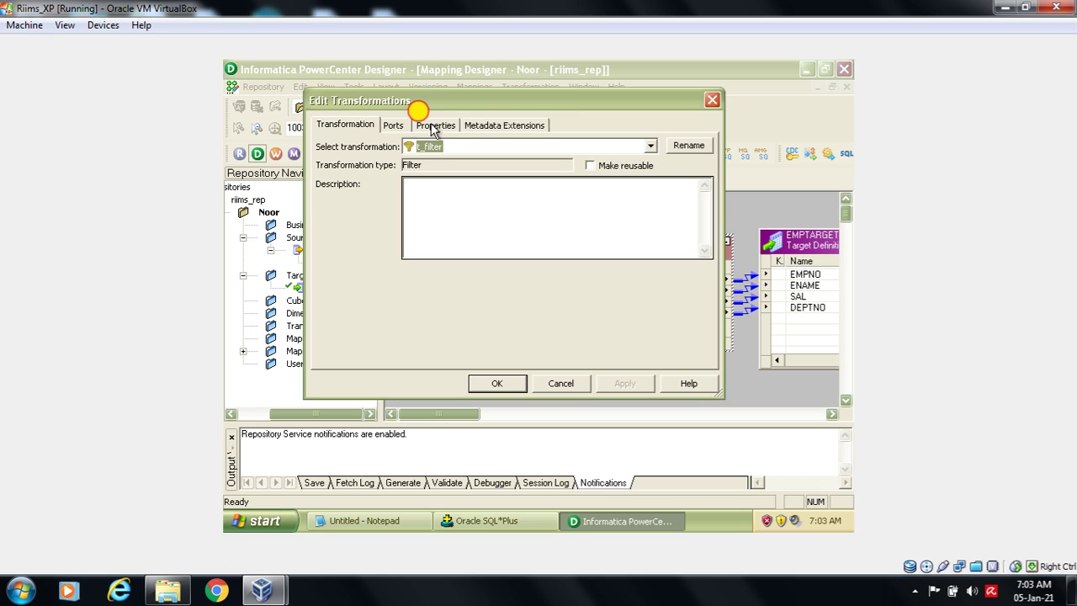
{"action": "left_click", "coordinate": [434, 126]}
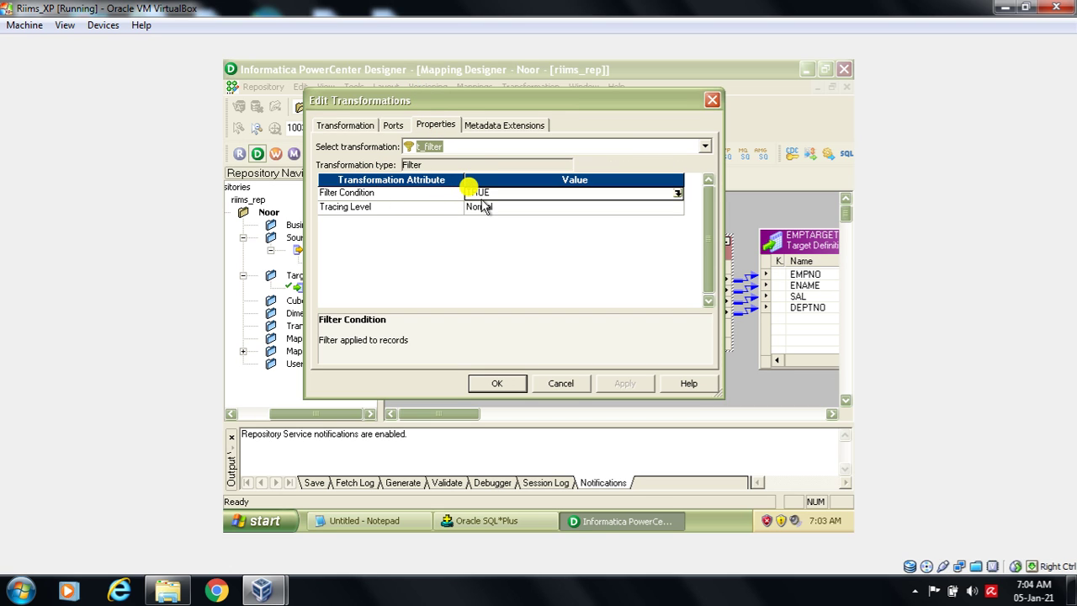
{"action": "left_click_drag", "start_coordinate": [414, 93], "coordinate": [483, 358]}
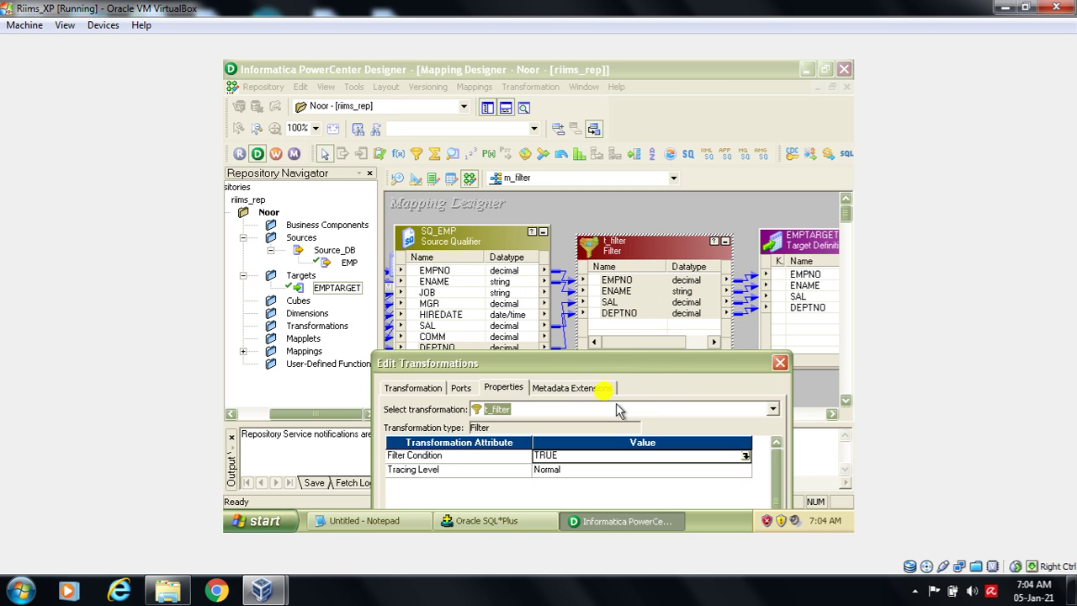
{"action": "left_click_drag", "start_coordinate": [625, 364], "coordinate": [618, 167]}
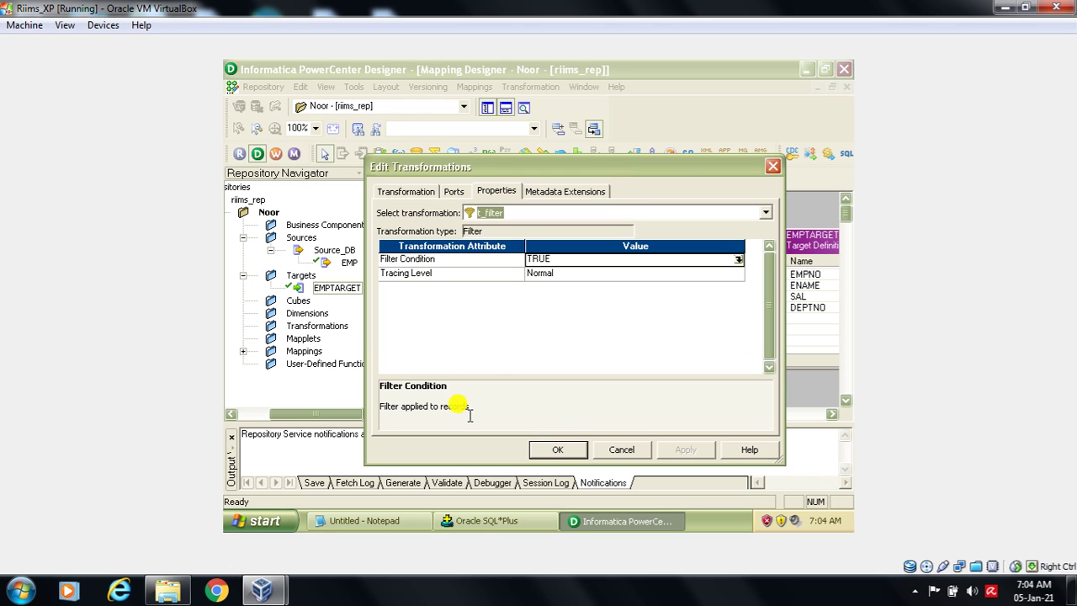
{"action": "left_click", "coordinate": [483, 522]}
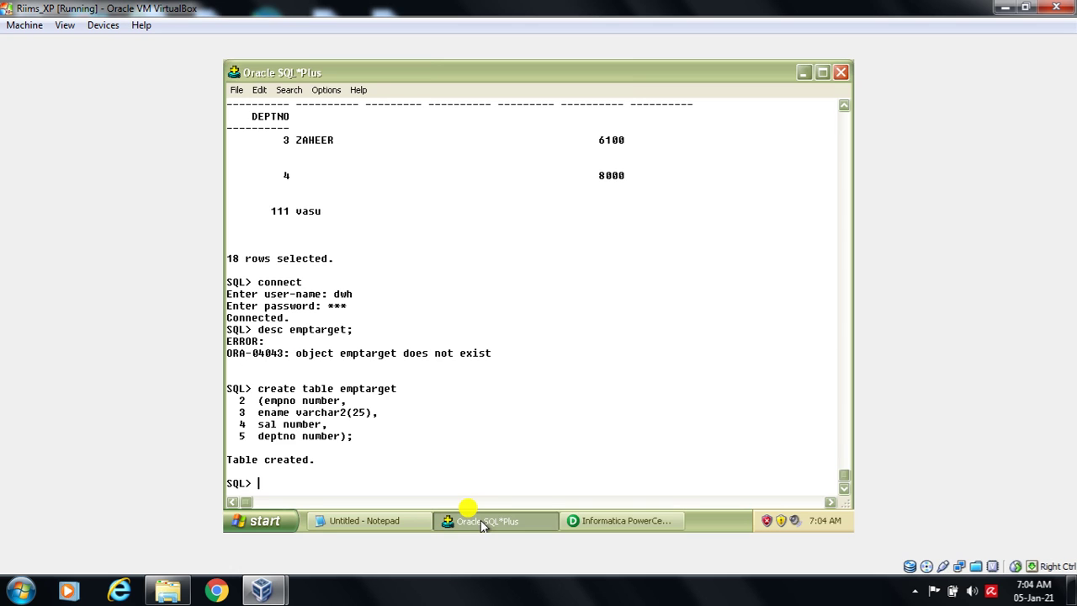
- Highlight the 1500, 1100, 950 and FORD's 3000 salaries in SQL*Plus, then return to Designer
{"action": "left_click", "coordinate": [844, 106]}
{"action": "left_click_drag", "start_coordinate": [844, 105], "coordinate": [842, 107]}
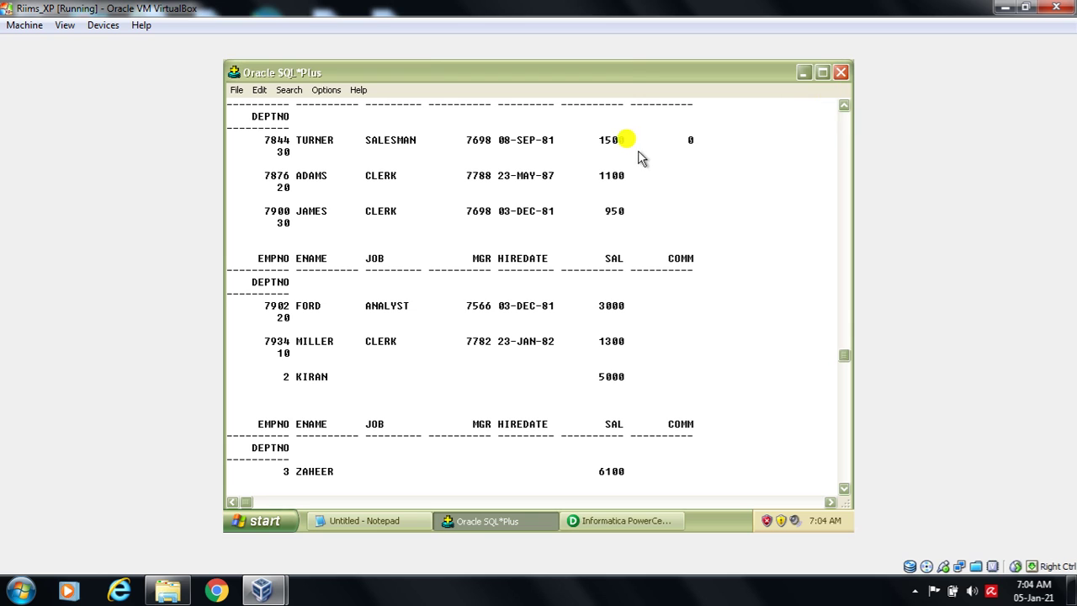
{"action": "left_click_drag", "start_coordinate": [599, 145], "coordinate": [634, 220]}
{"action": "left_click_drag", "start_coordinate": [588, 301], "coordinate": [634, 357]}
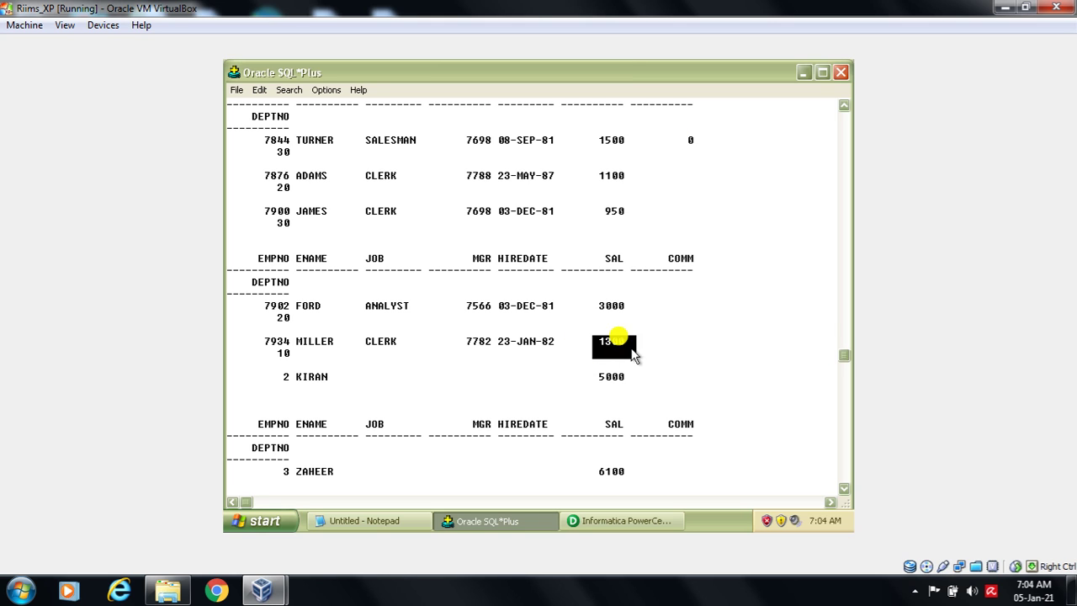
{"action": "left_click", "coordinate": [671, 387]}
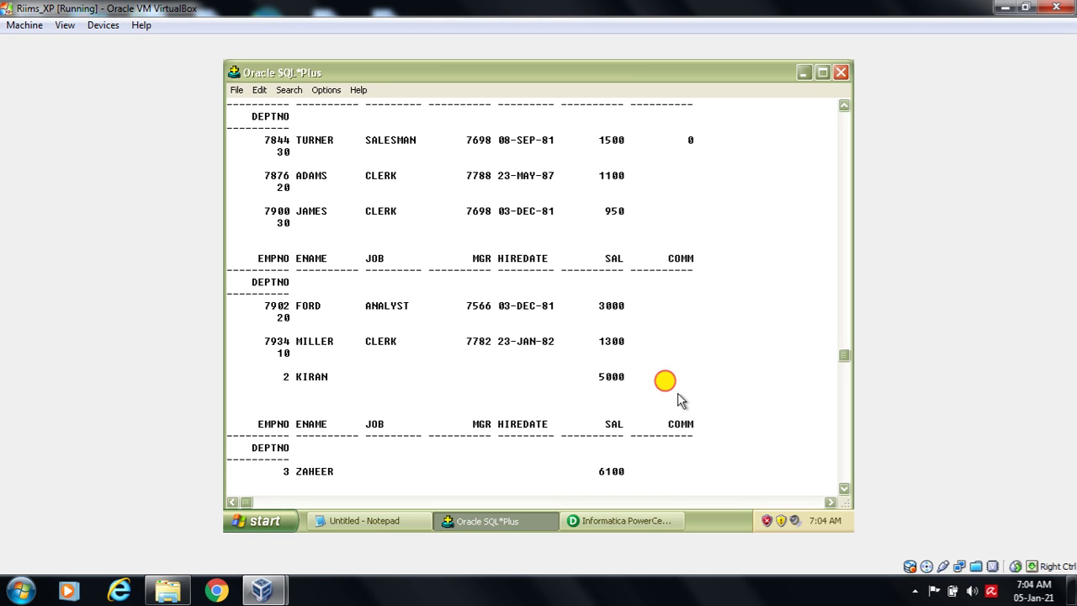
{"action": "left_click", "coordinate": [627, 520]}
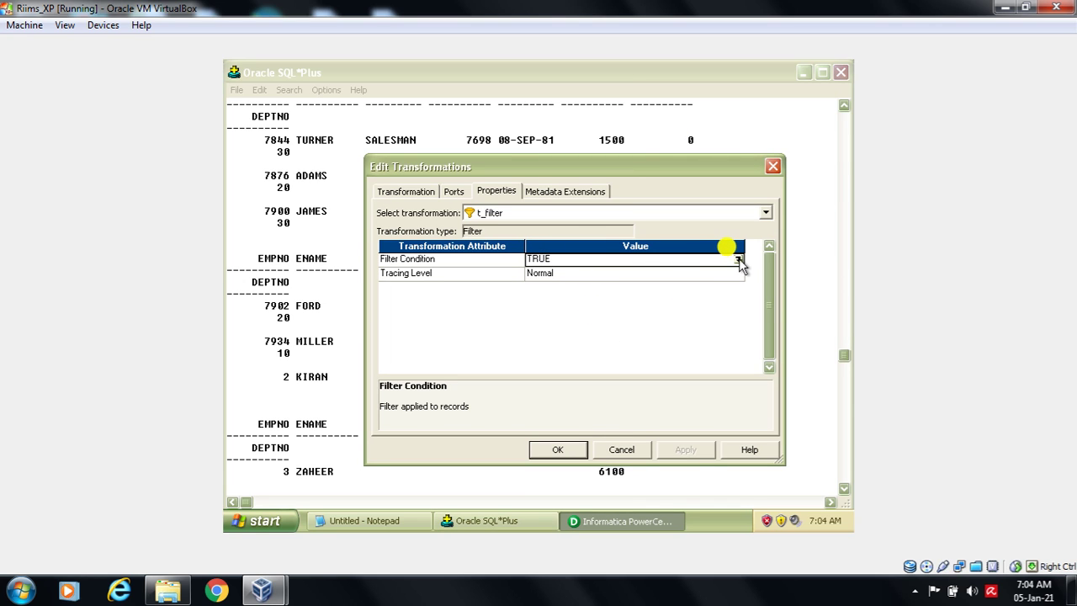
- Draft SAL >= in place of TRUE in the Expression Editor, then cancel both dialogs
{"action": "left_click", "coordinate": [739, 261]}
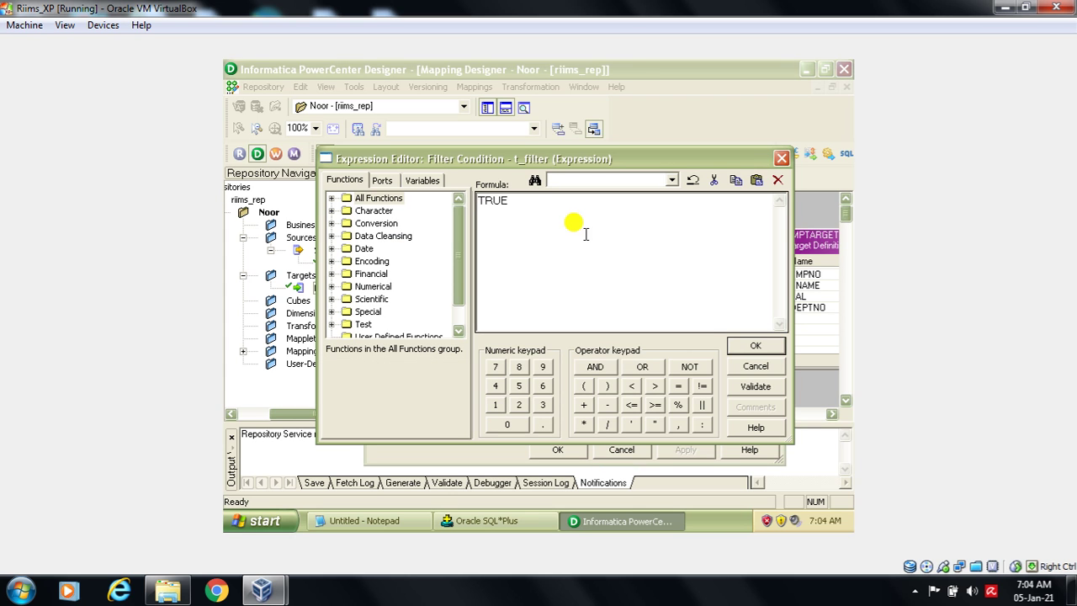
{"action": "left_click_drag", "start_coordinate": [534, 198], "coordinate": [460, 206]}
{"action": "key", "text": "Delete"}
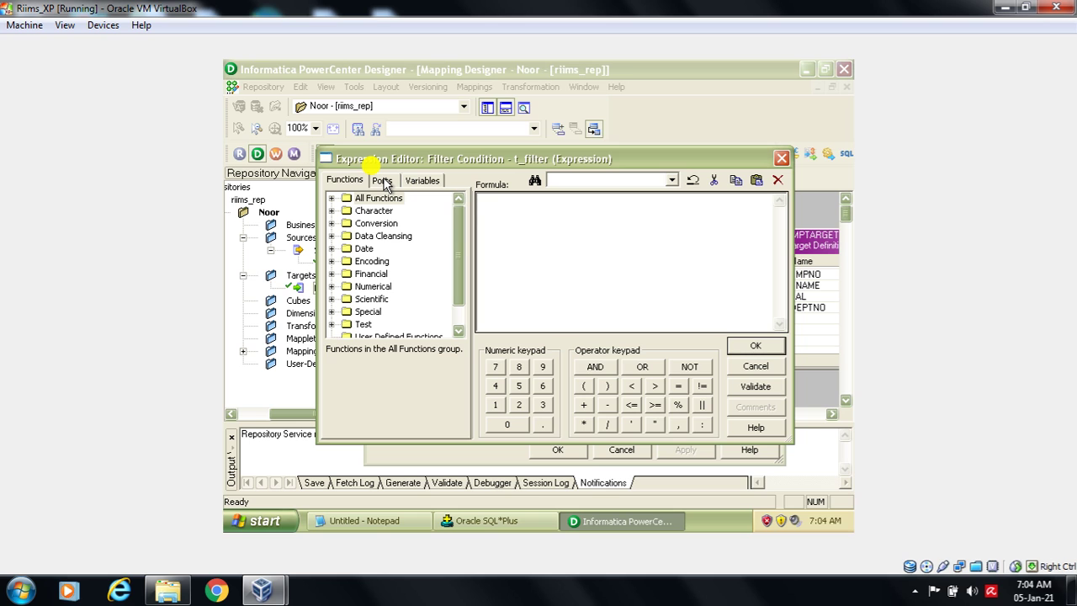
{"action": "left_click", "coordinate": [383, 181]}
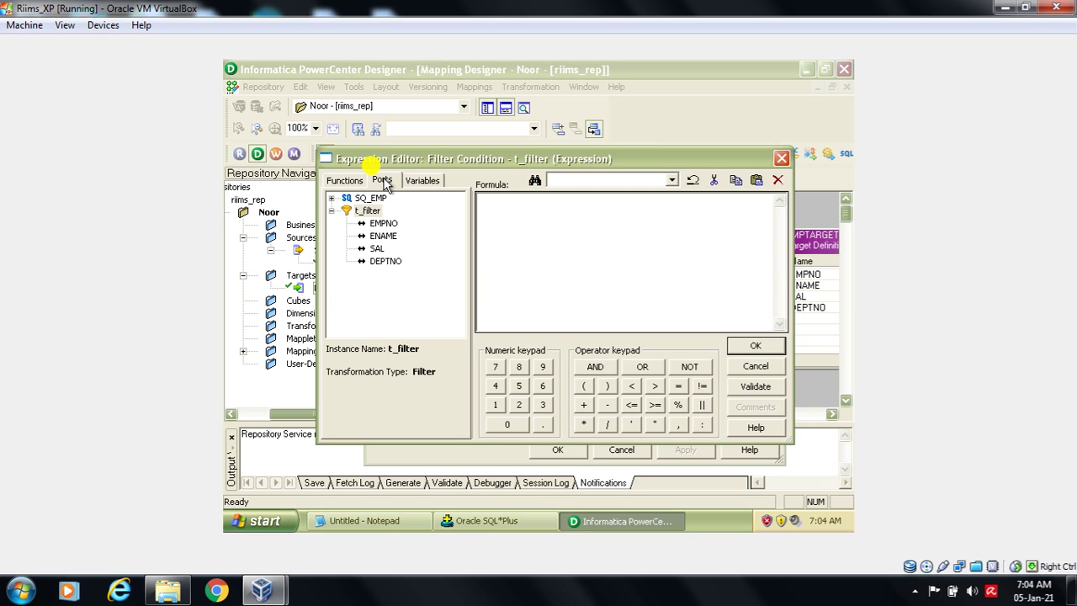
{"action": "left_click", "coordinate": [377, 249]}
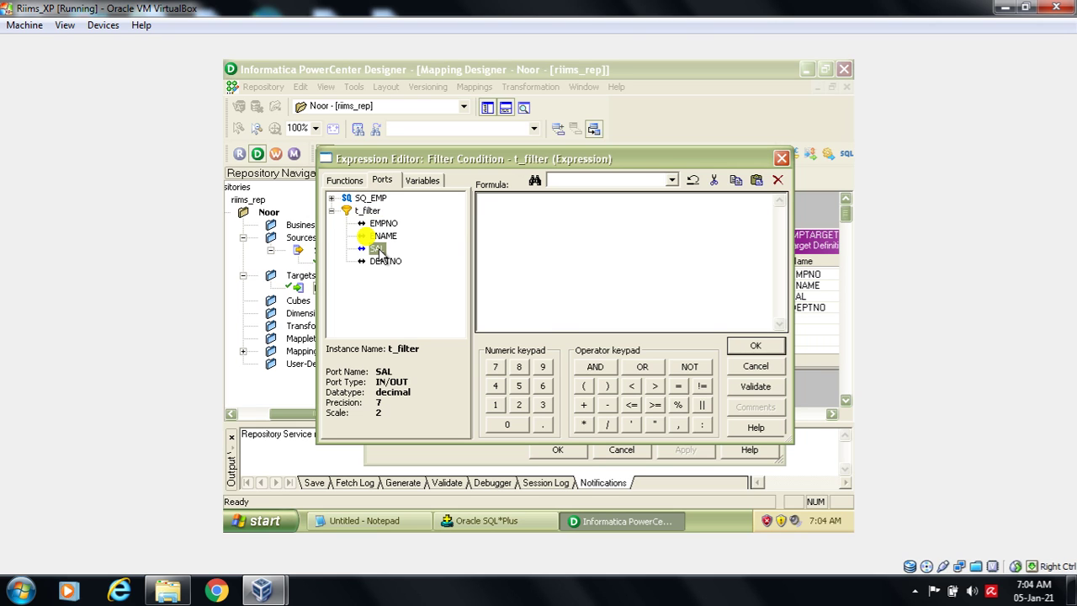
{"action": "double_click", "coordinate": [376, 249]}
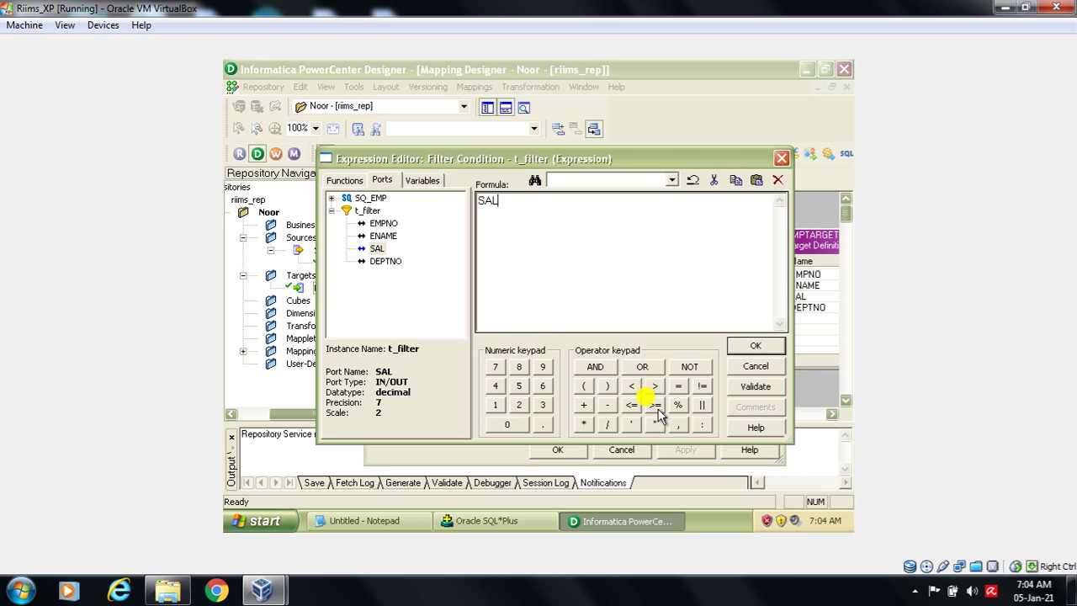
{"action": "left_click", "coordinate": [655, 407]}
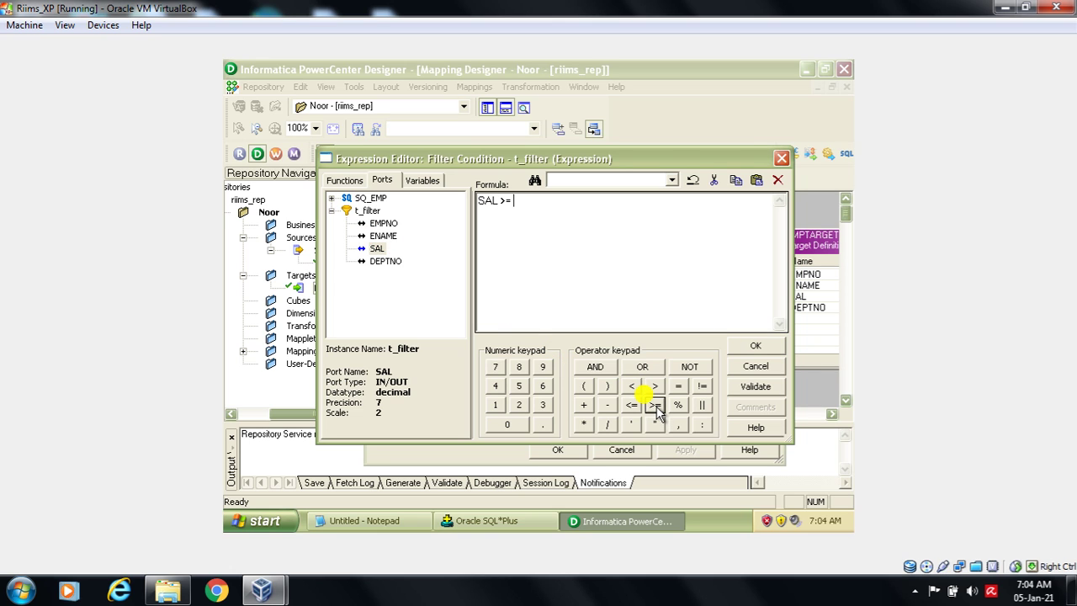
{"action": "left_click", "coordinate": [757, 368]}
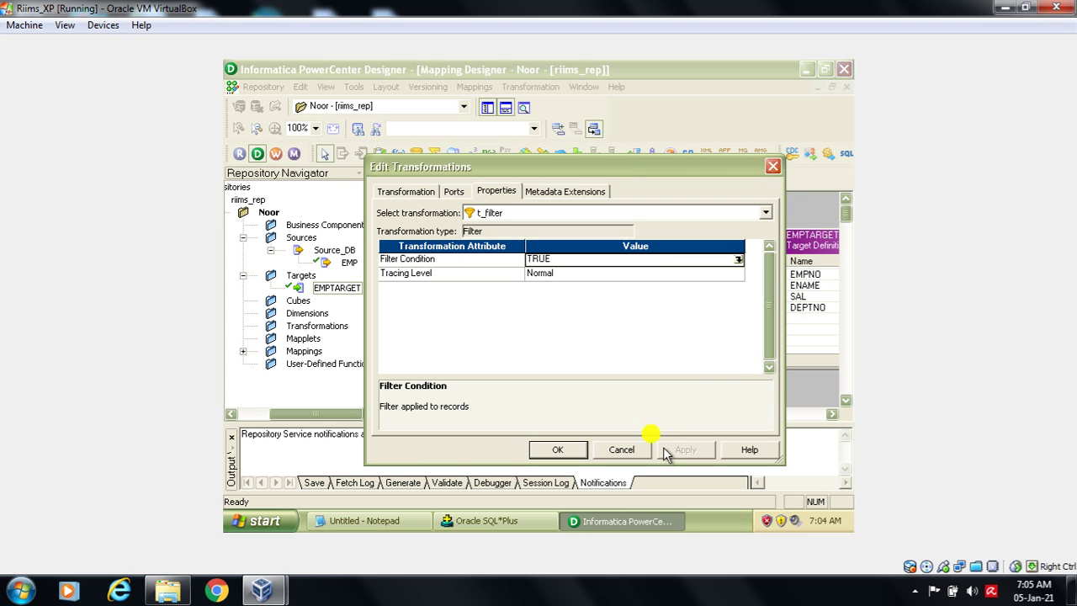
{"action": "left_click", "coordinate": [621, 450]}
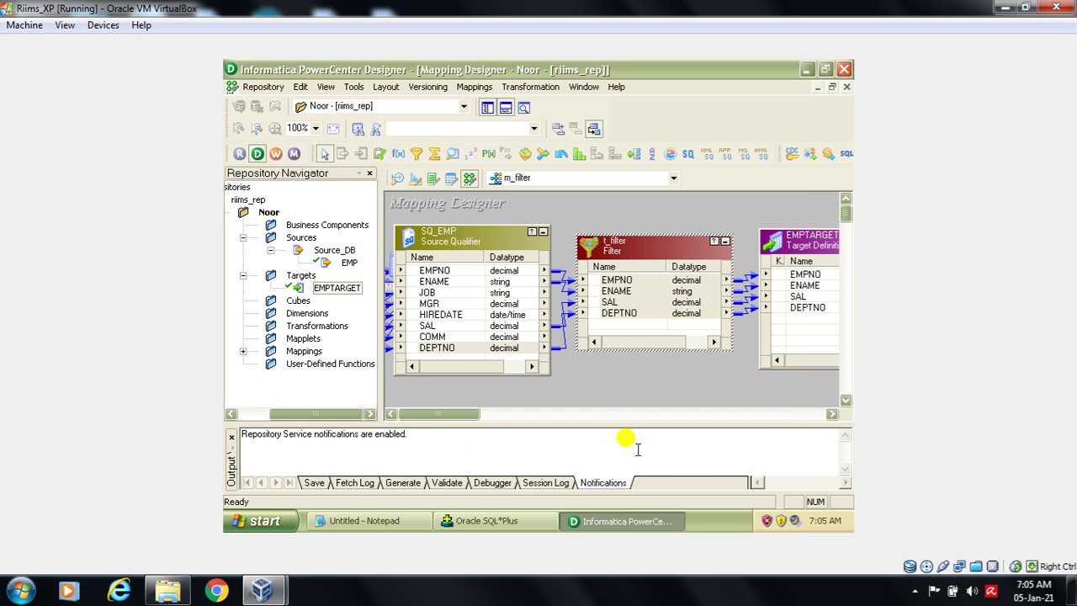
- In t_filter's Filter Condition editor, replace TRUE with SAL >= 3000
{"action": "double_click", "coordinate": [677, 240]}
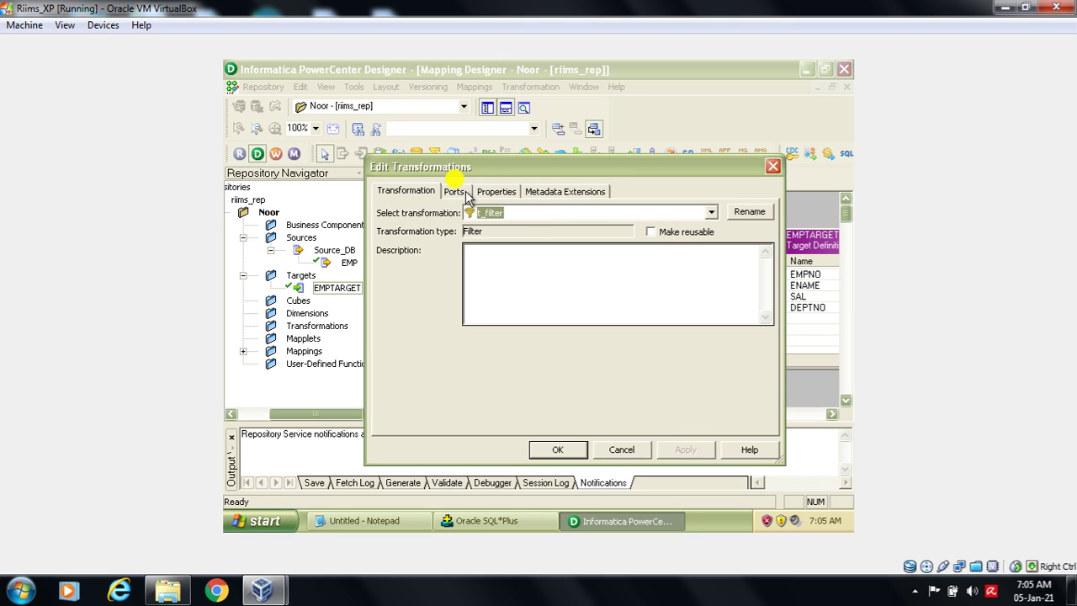
{"action": "left_click", "coordinate": [496, 193]}
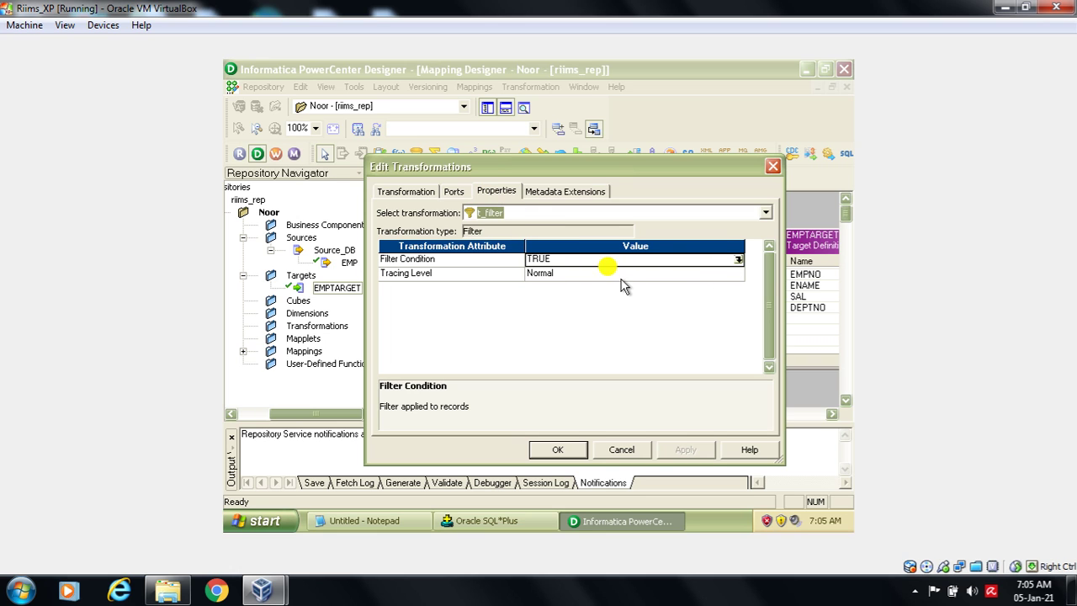
{"action": "left_click", "coordinate": [738, 262]}
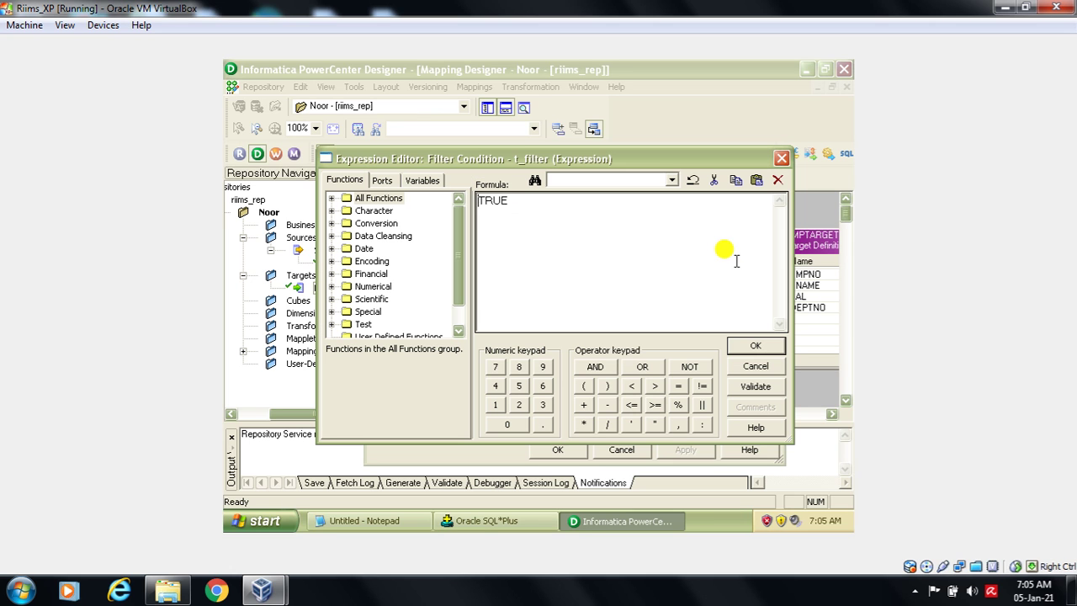
{"action": "double_click", "coordinate": [517, 205]}
{"action": "key", "text": "Delete"}
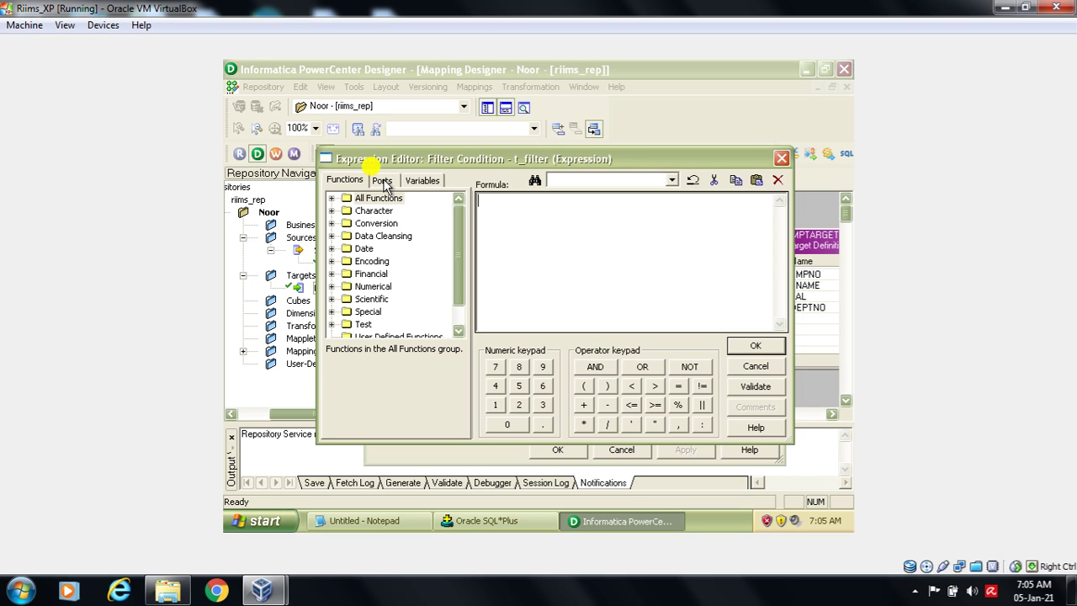
{"action": "left_click", "coordinate": [383, 180]}
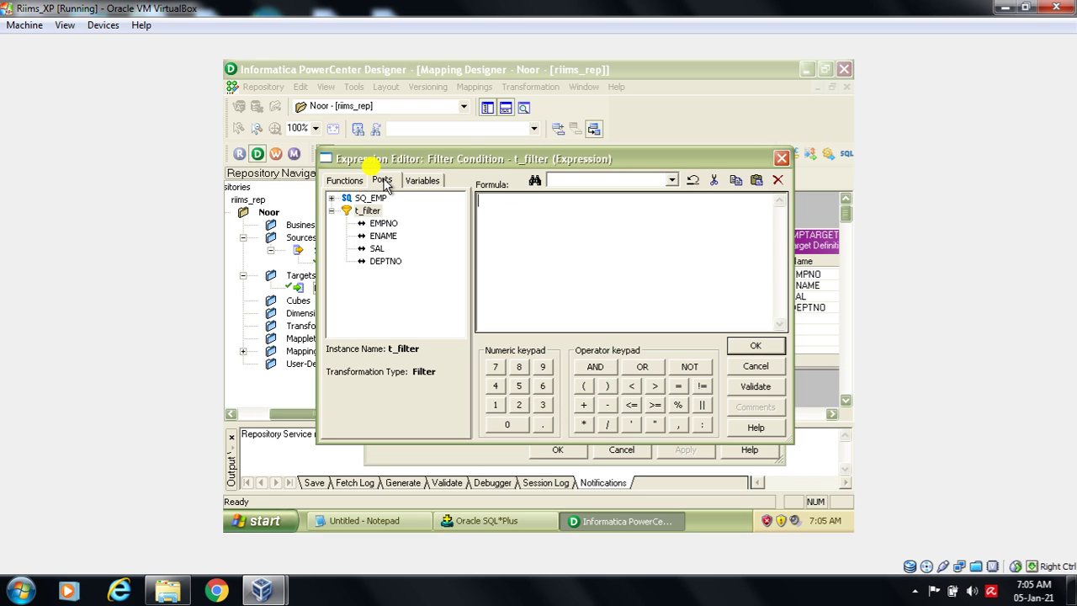
{"action": "double_click", "coordinate": [376, 249]}
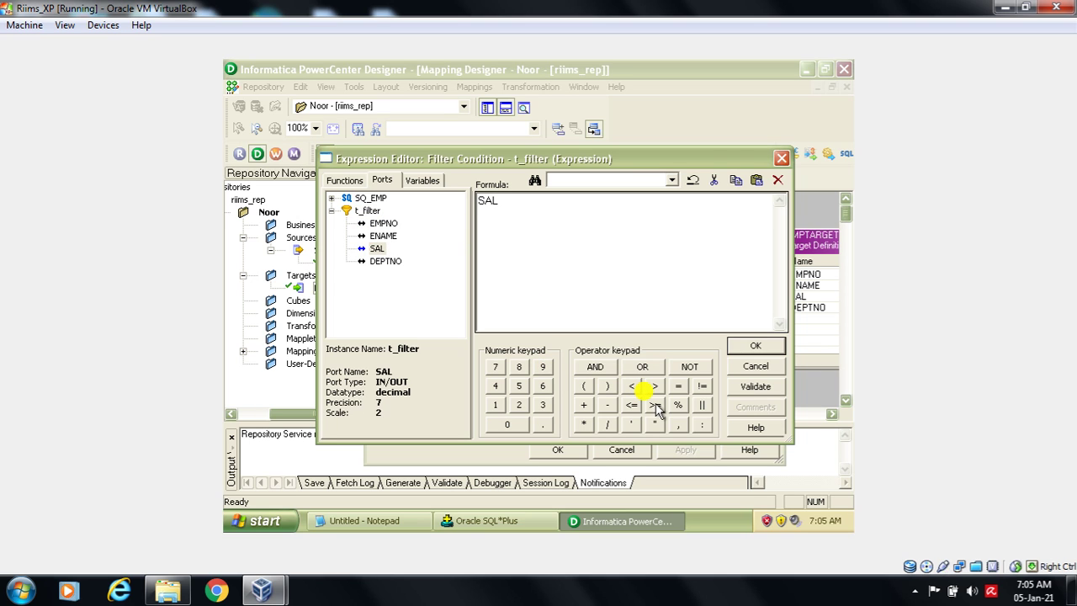
{"action": "left_click", "coordinate": [655, 406]}
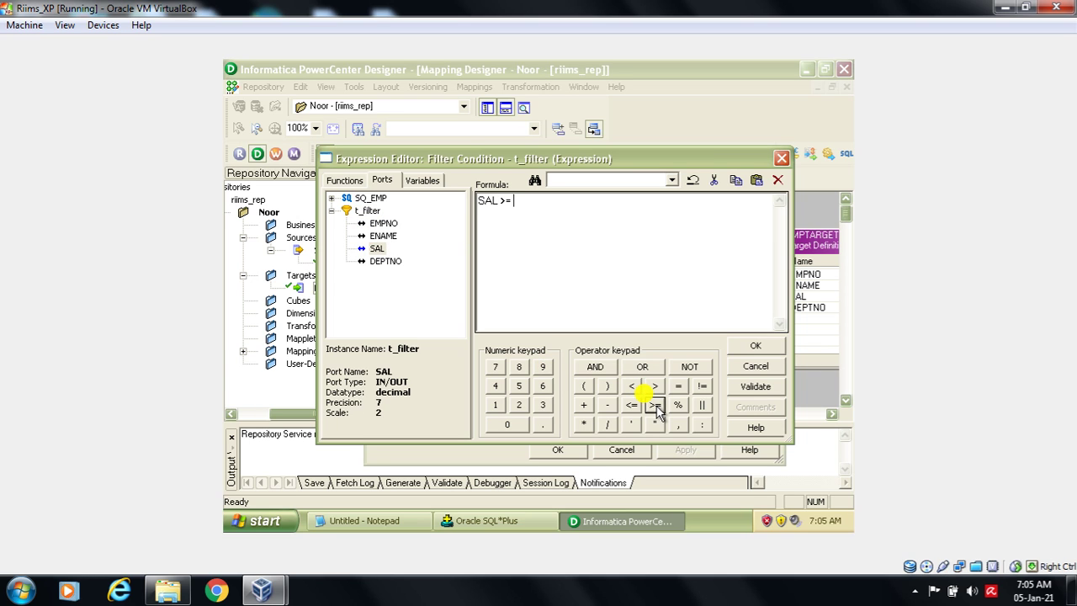
{"action": "left_click", "coordinate": [543, 406]}
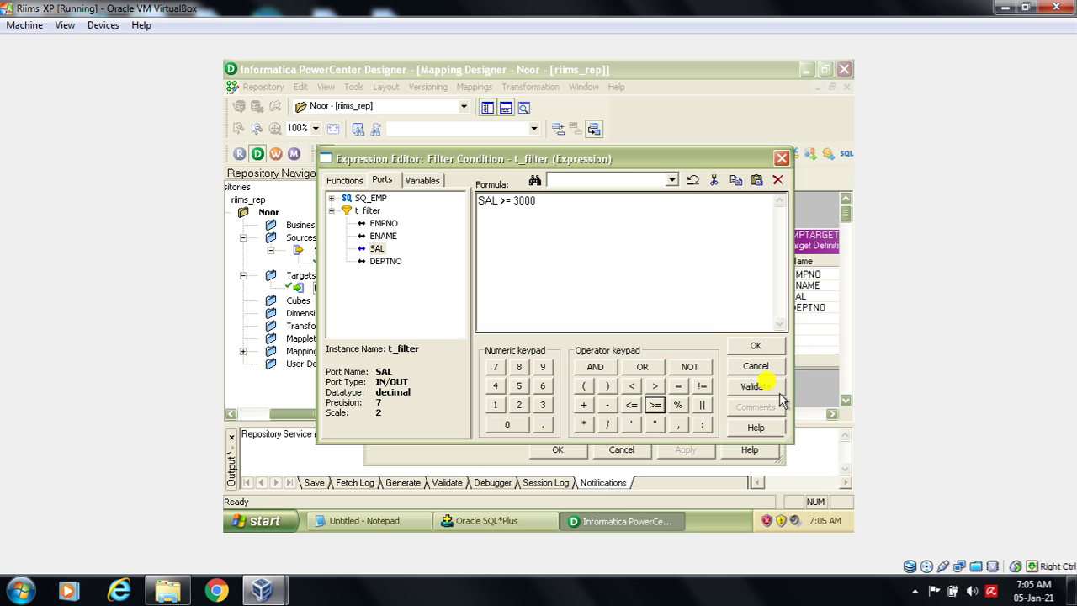
- Validate the SAL >= 3000 filter condition and accept it in the Expression Editor
{"action": "left_click", "coordinate": [777, 386]}
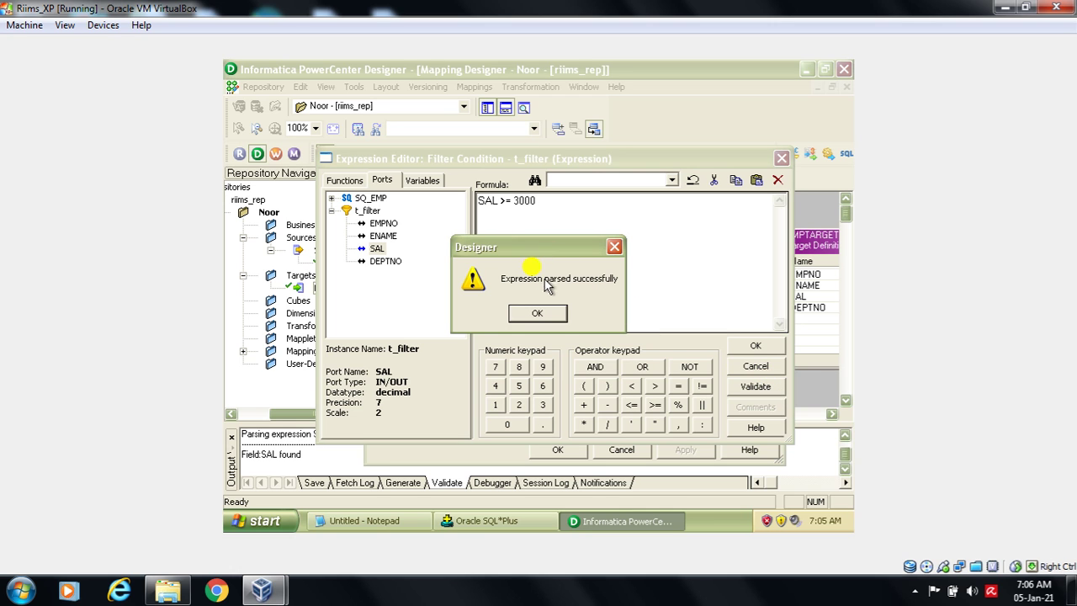
{"action": "left_click", "coordinate": [543, 311]}
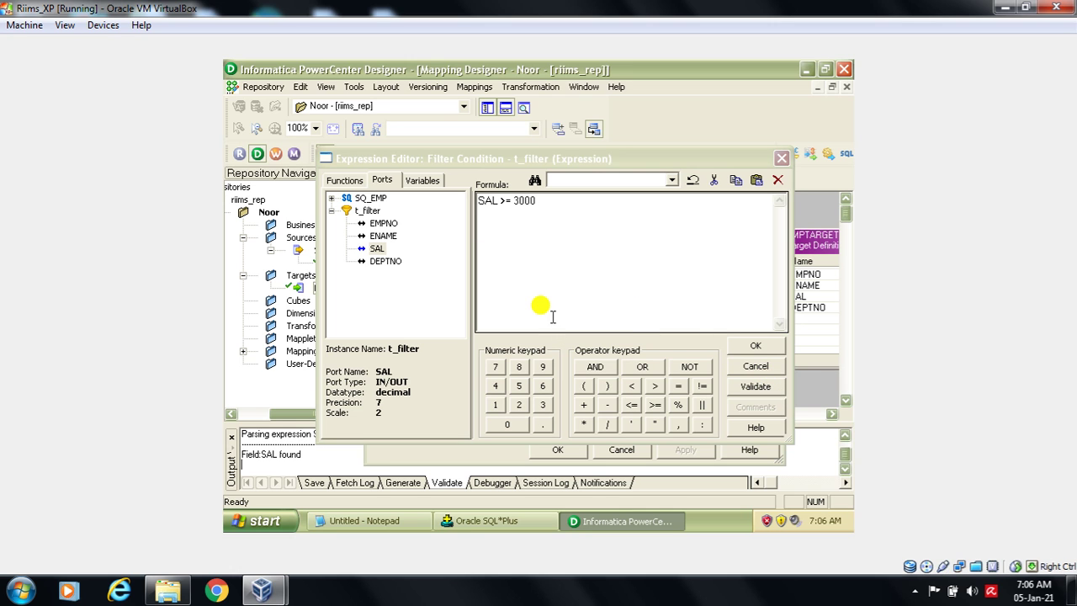
{"action": "left_click", "coordinate": [737, 345]}
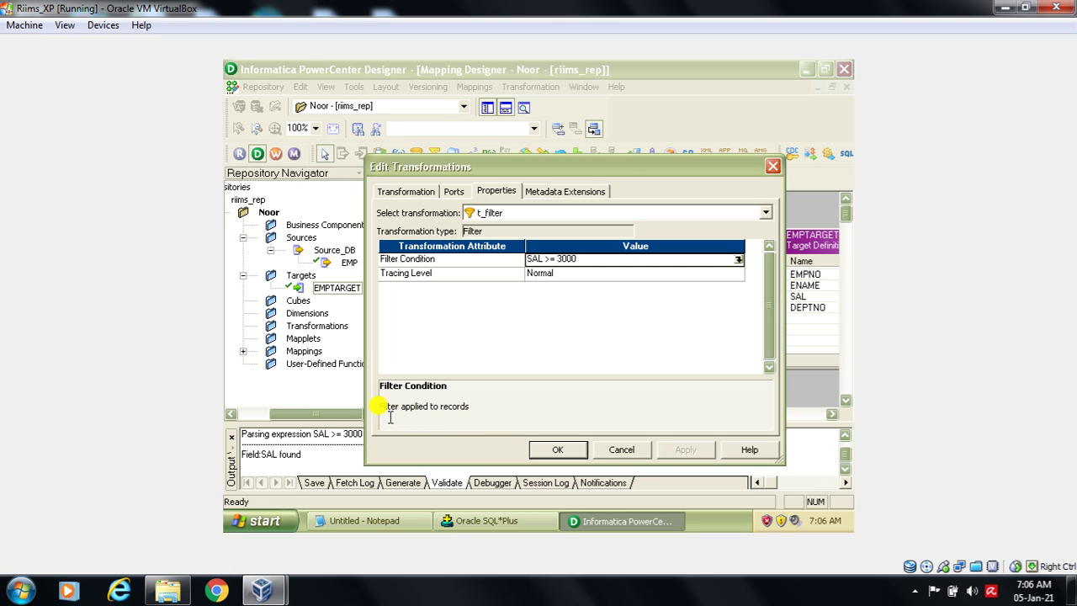
- Save the t_filter transformation settings and select the EMPTARGET target on the canvas
{"action": "left_click_drag", "start_coordinate": [381, 407], "coordinate": [472, 408]}
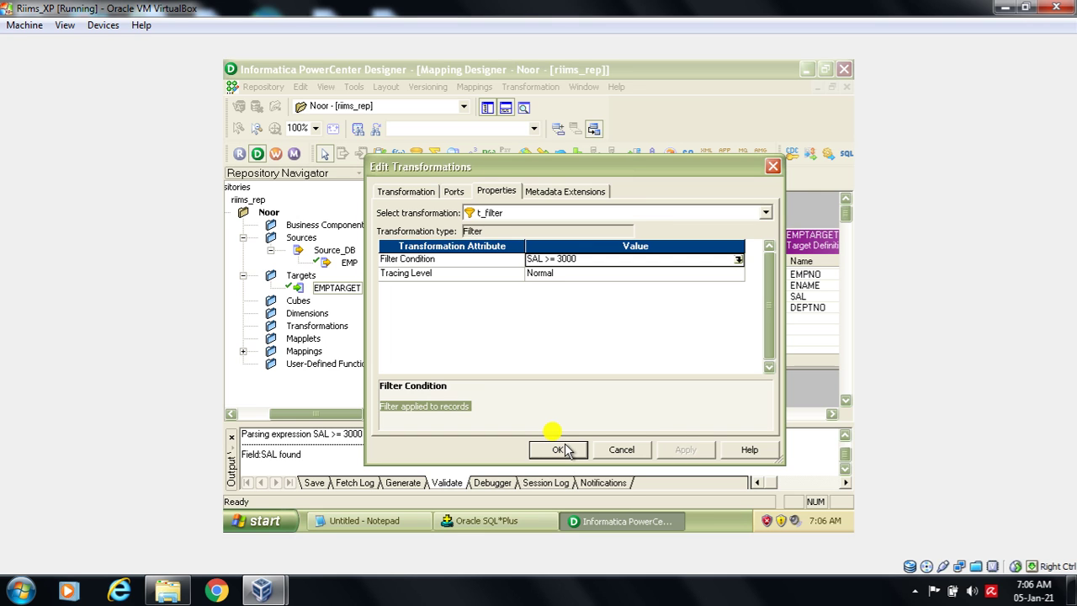
{"action": "left_click", "coordinate": [561, 450]}
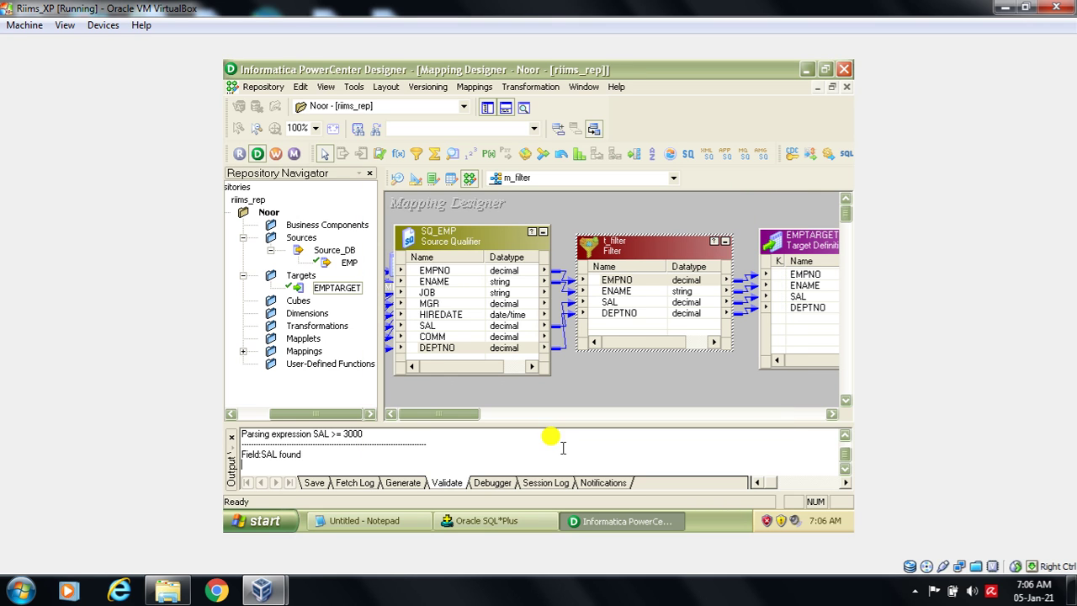
{"action": "left_click", "coordinate": [791, 242]}
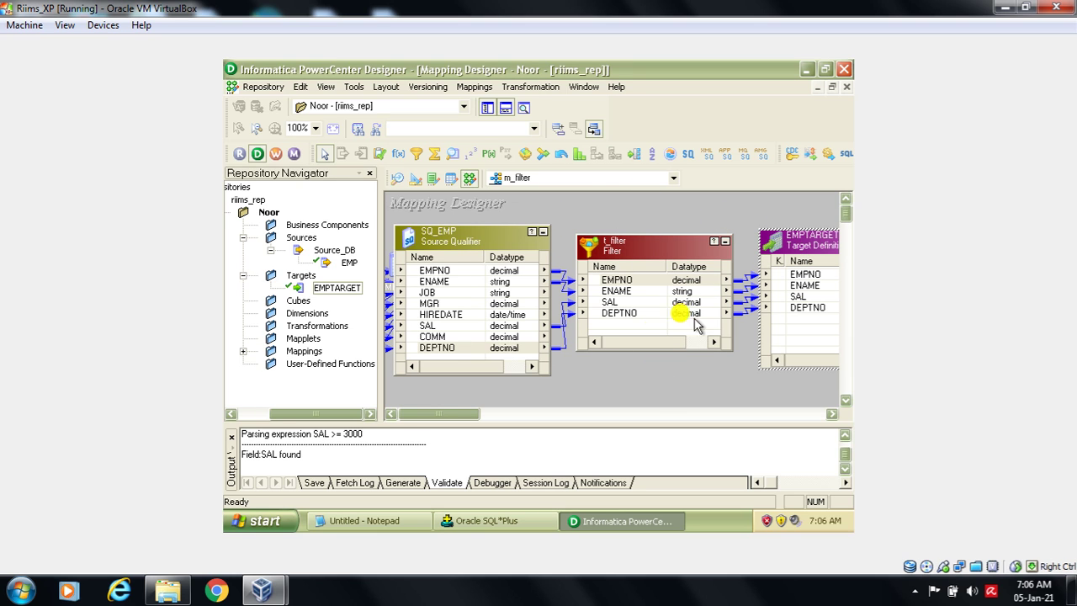
- Save the m_filter mapping with Repository > Save, then bring the Notepad notes forward
{"action": "left_click", "coordinate": [266, 87]}
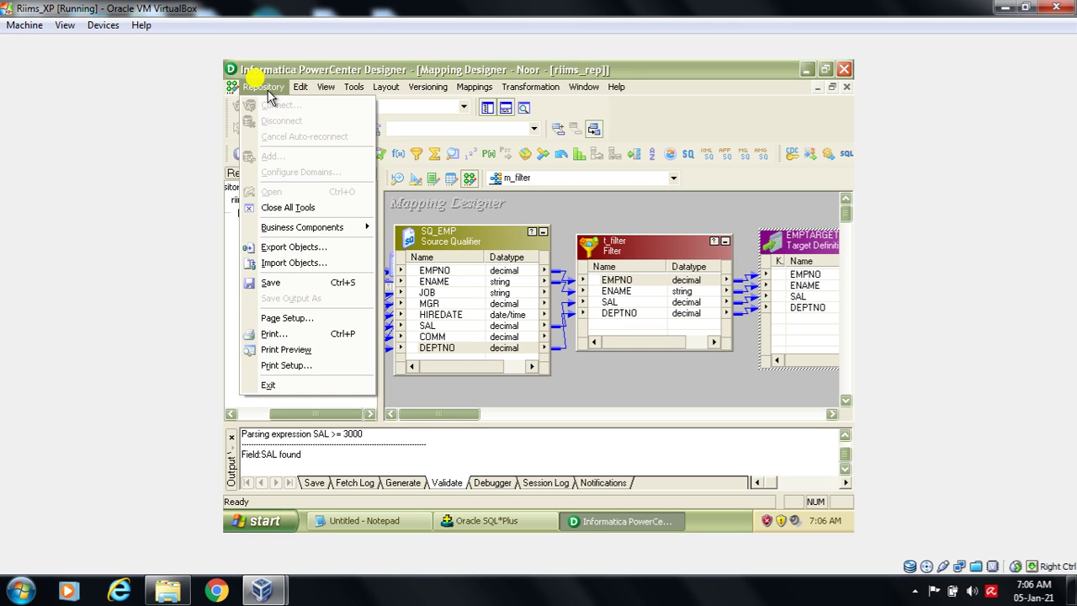
{"action": "left_click", "coordinate": [295, 286]}
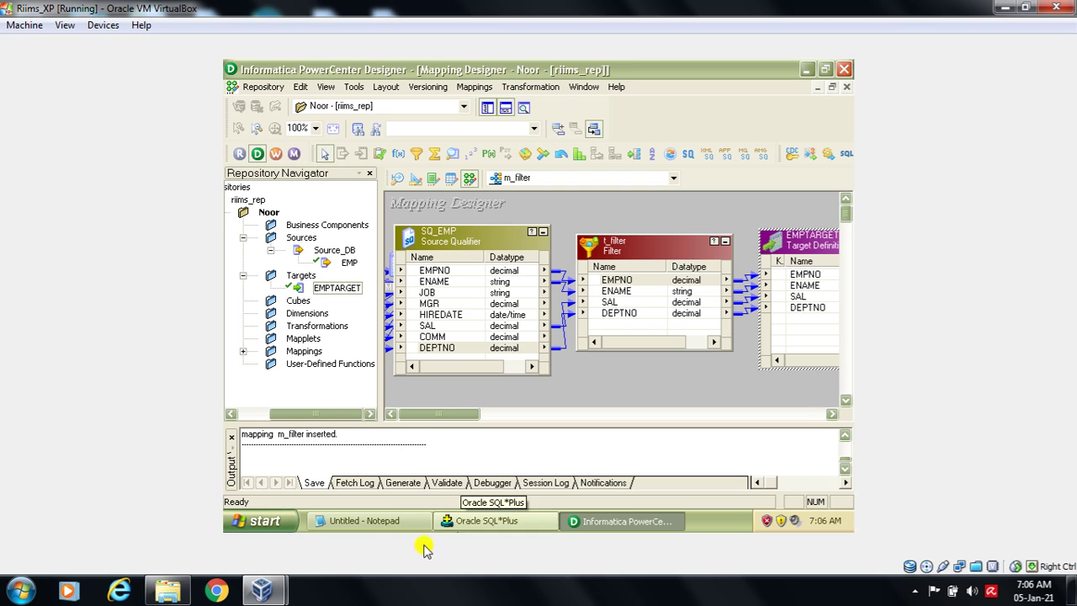
{"action": "left_click", "coordinate": [410, 527]}
{"action": "left_click", "coordinate": [388, 277]}
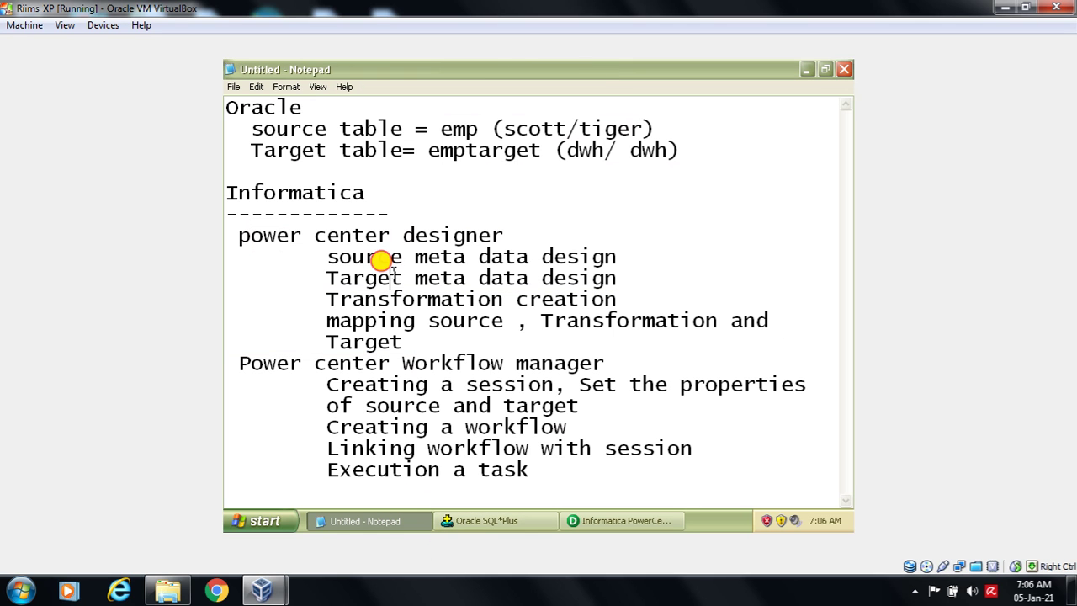
{"action": "left_click_drag", "start_coordinate": [326, 257], "coordinate": [414, 257]}
{"action": "left_click_drag", "start_coordinate": [327, 277], "coordinate": [410, 286]}
{"action": "left_click_drag", "start_coordinate": [326, 299], "coordinate": [438, 298]}
{"action": "left_click_drag", "start_coordinate": [324, 324], "coordinate": [374, 332]}
{"action": "left_click", "coordinate": [390, 384]}
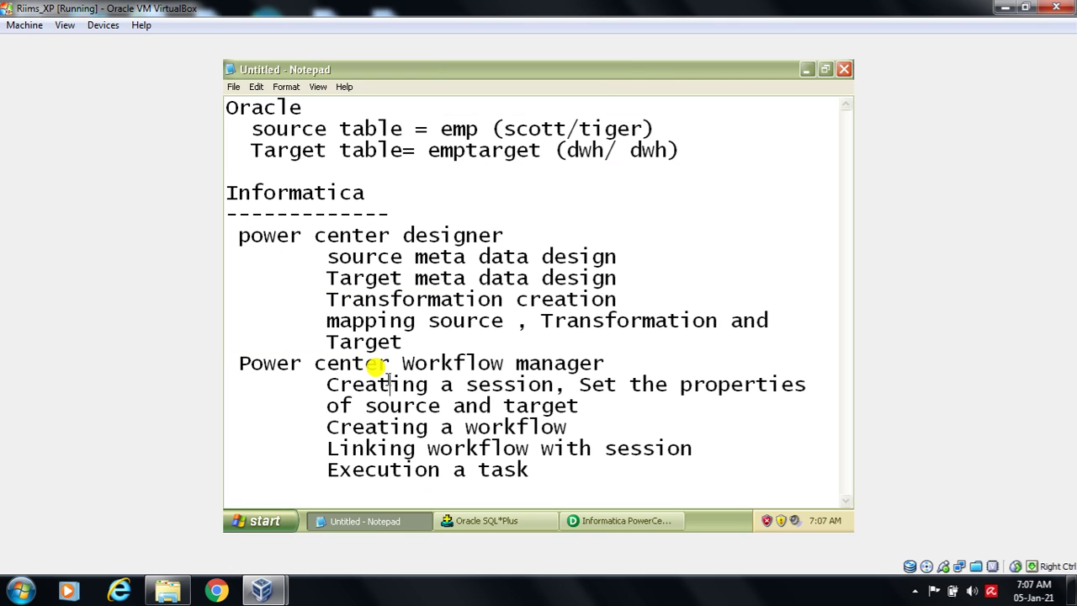
{"action": "left_click_drag", "start_coordinate": [312, 363], "coordinate": [607, 356]}
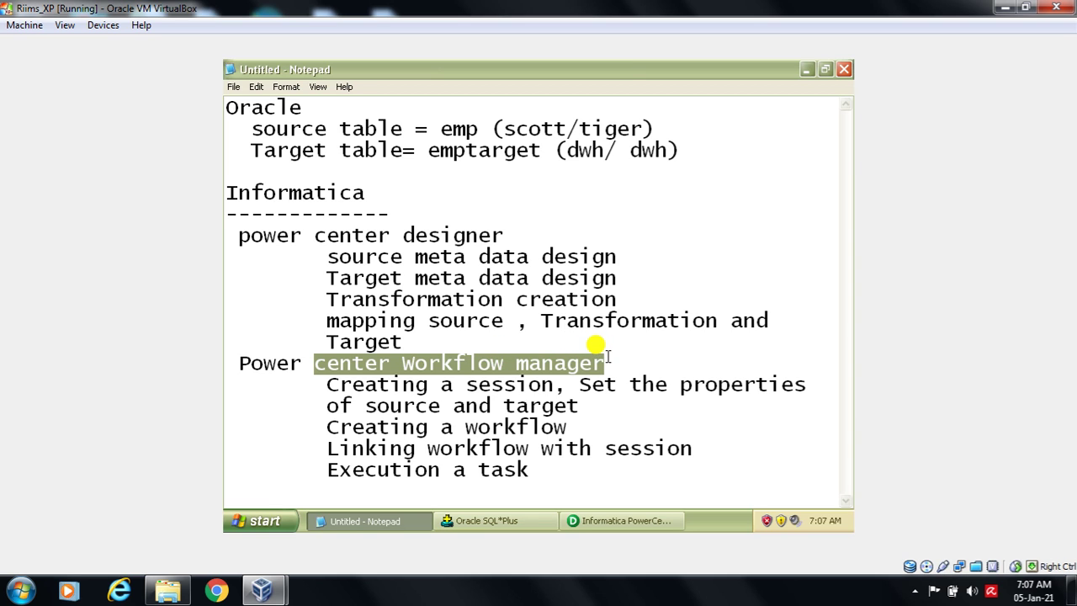
{"action": "left_click", "coordinate": [520, 407]}
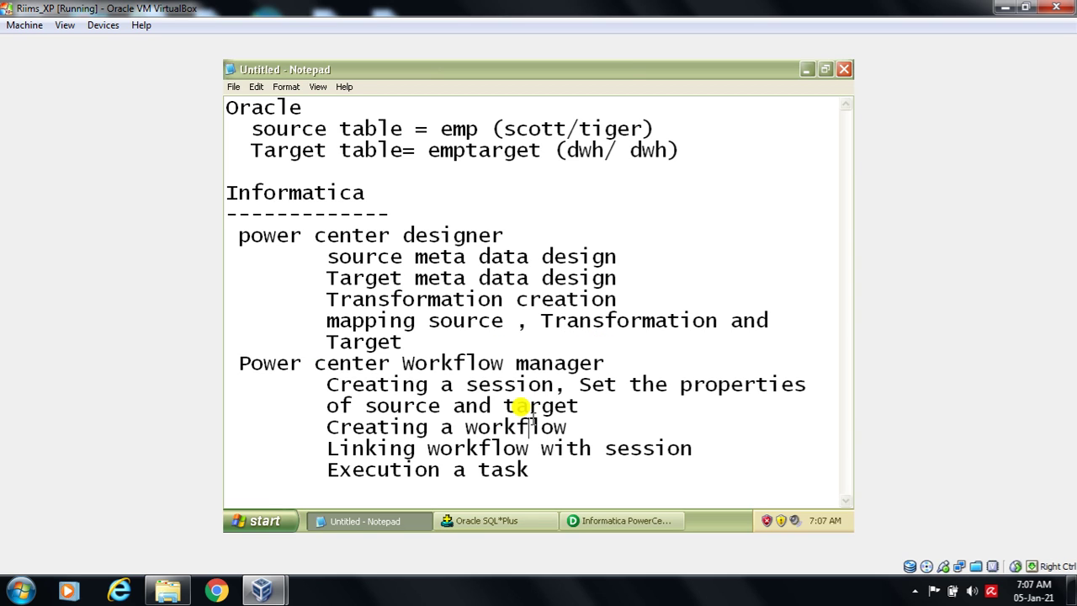
{"action": "left_click", "coordinate": [455, 383], "text": "shift"}
{"action": "left_click_drag", "start_coordinate": [532, 398], "coordinate": [538, 397]}
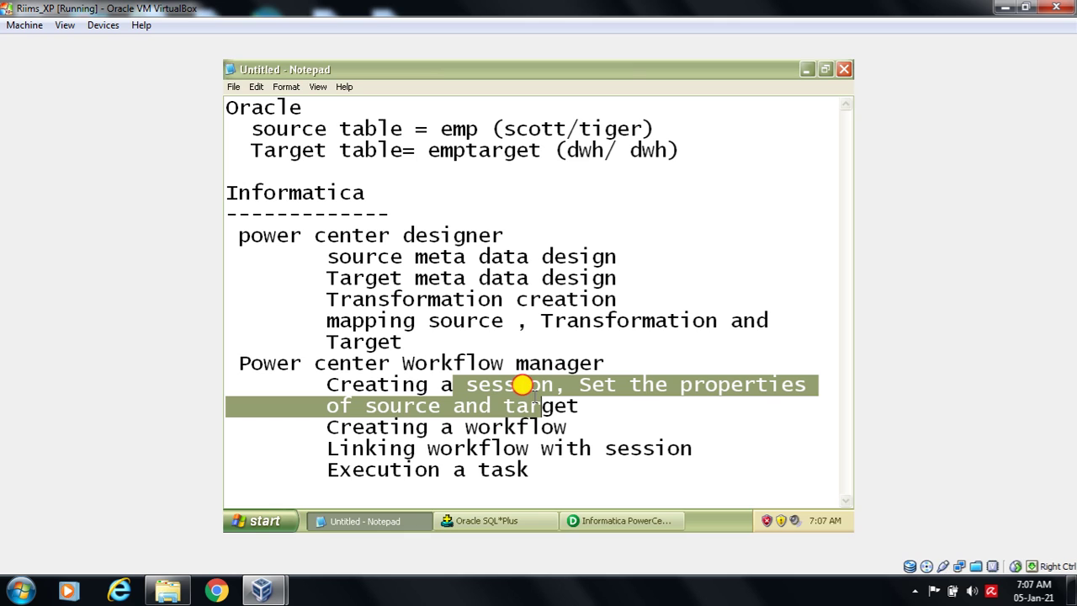
{"action": "left_click", "coordinate": [530, 424]}
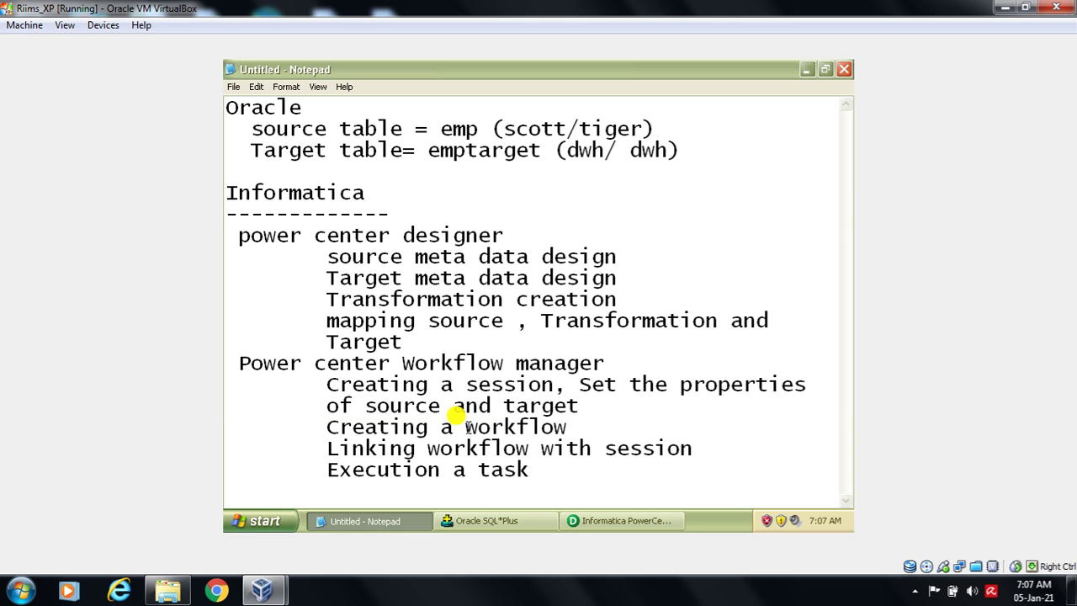
{"action": "left_click_drag", "start_coordinate": [469, 424], "coordinate": [536, 416]}
{"action": "left_click_drag", "start_coordinate": [532, 468], "coordinate": [453, 429]}
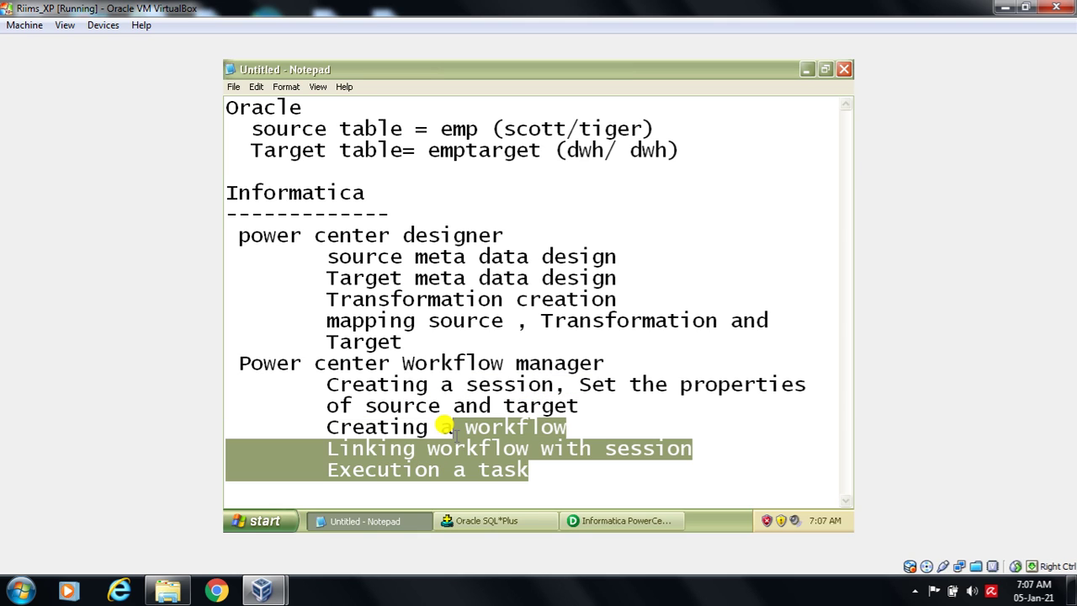
{"action": "left_click", "coordinate": [578, 476]}
{"action": "left_click", "coordinate": [604, 520]}
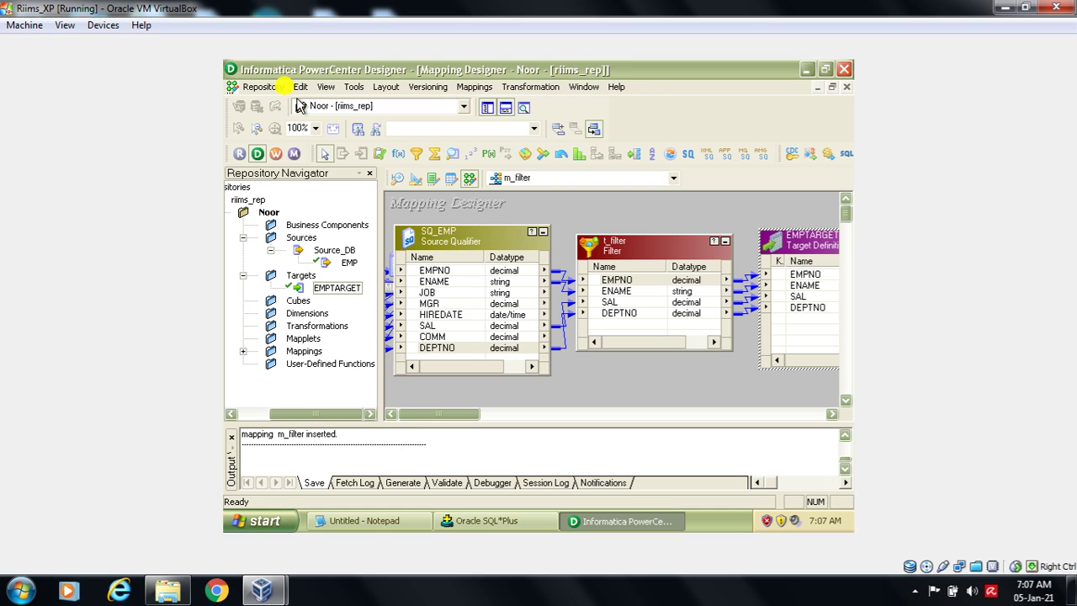
- Launch Workflow Manager from Designer, relaunch it after closing the first instance, and maximize it
{"action": "left_click", "coordinate": [275, 154]}
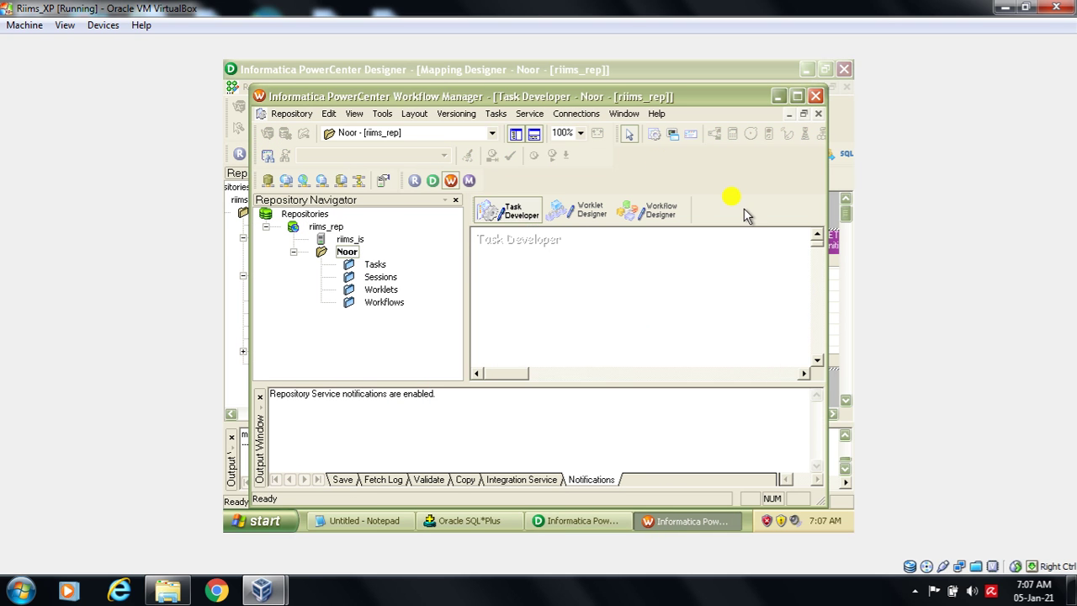
{"action": "left_click", "coordinate": [778, 96]}
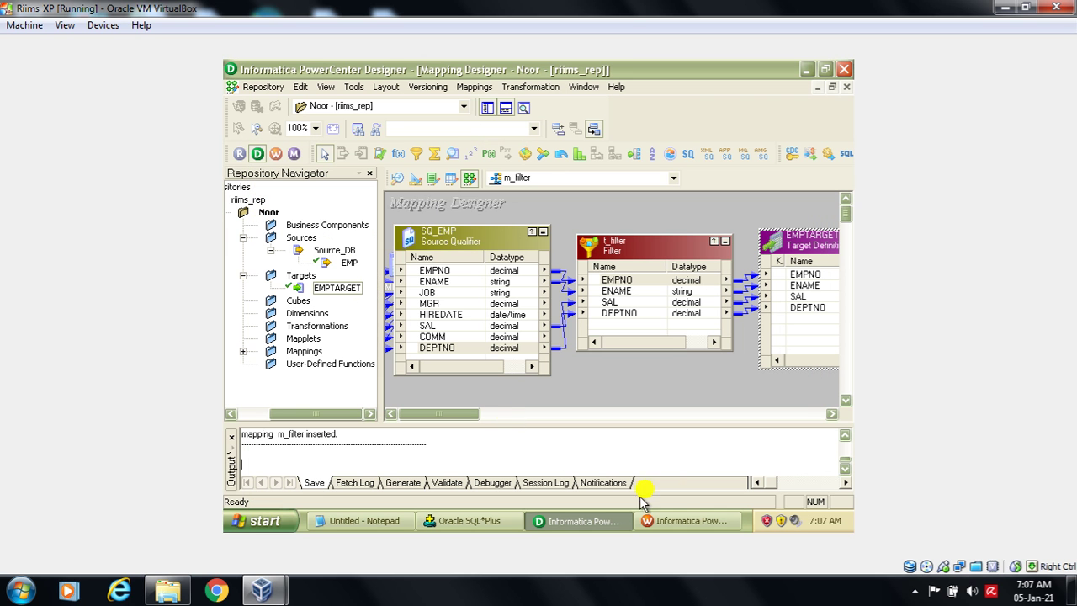
{"action": "left_click", "coordinate": [678, 521]}
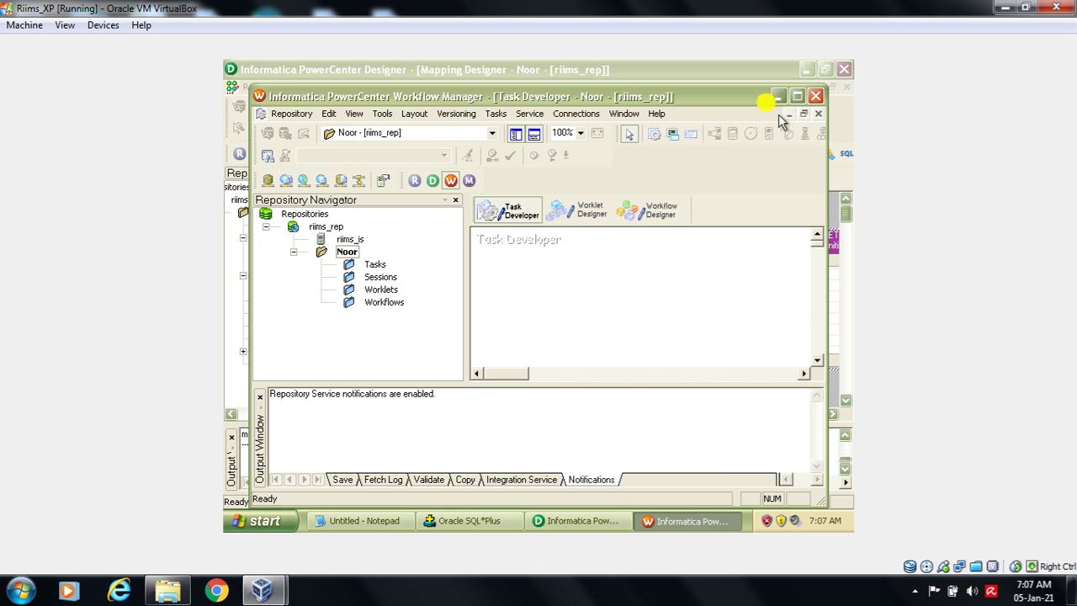
{"action": "left_click", "coordinate": [815, 96]}
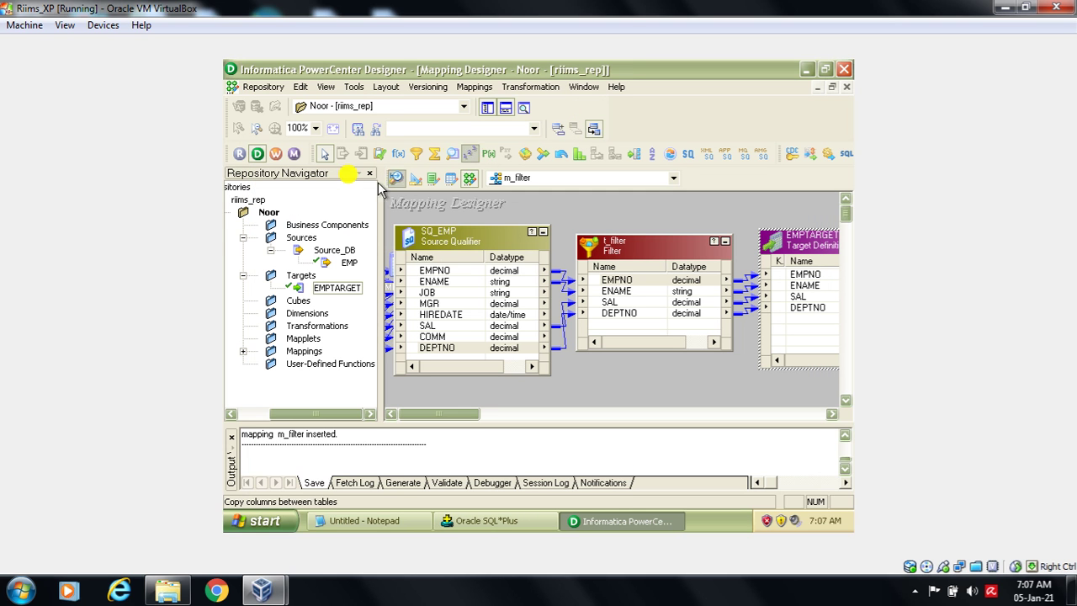
{"action": "left_click", "coordinate": [276, 157]}
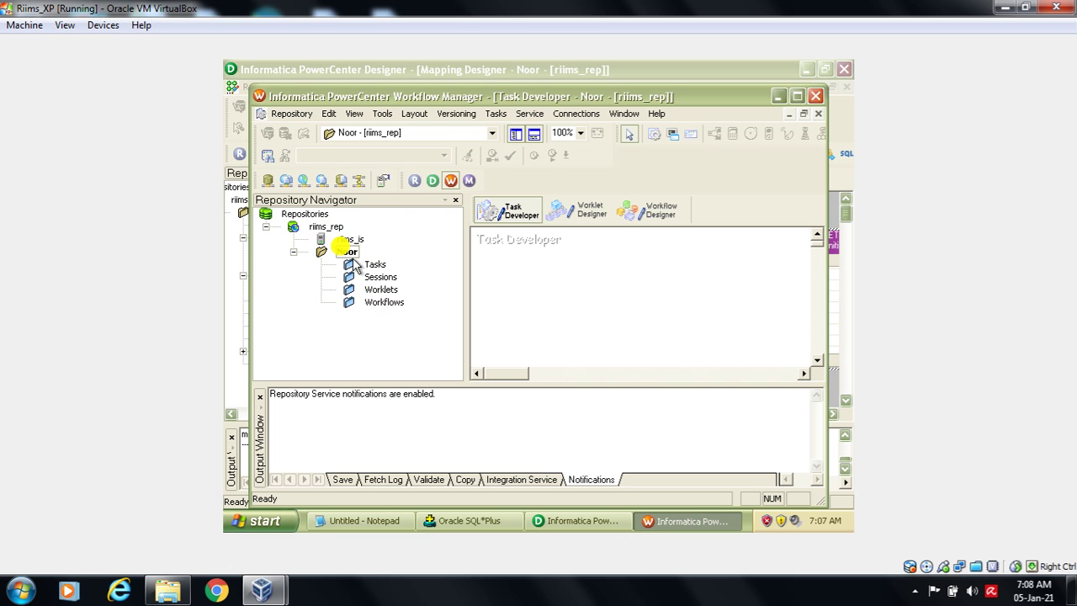
{"action": "left_click", "coordinate": [798, 98]}
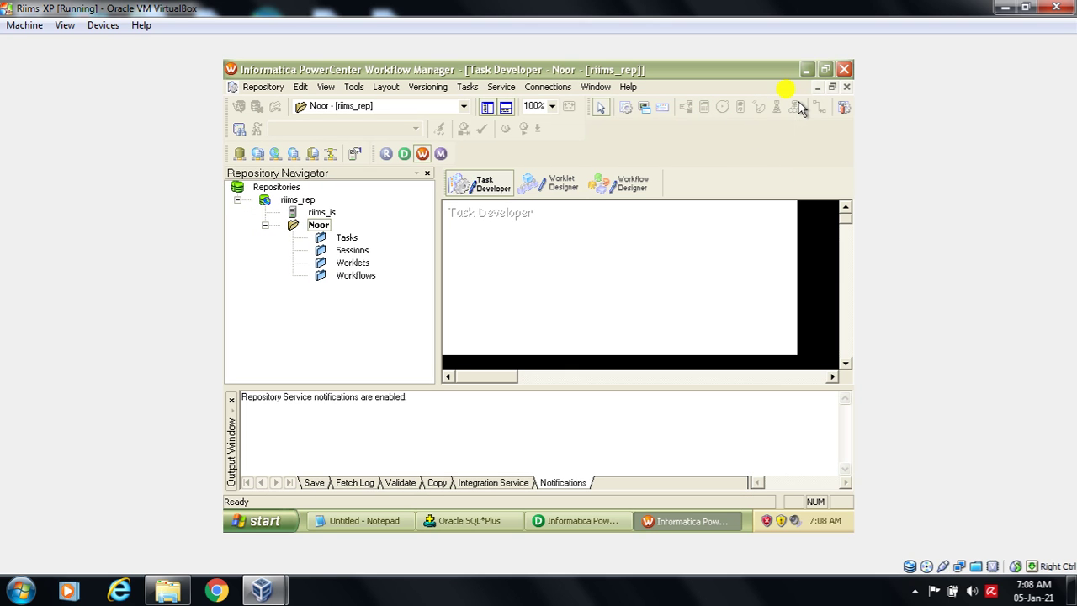
- Switch to the Task Developer workspace and open the Tasks menu
{"action": "left_click", "coordinate": [494, 189]}
{"action": "left_click", "coordinate": [481, 187]}
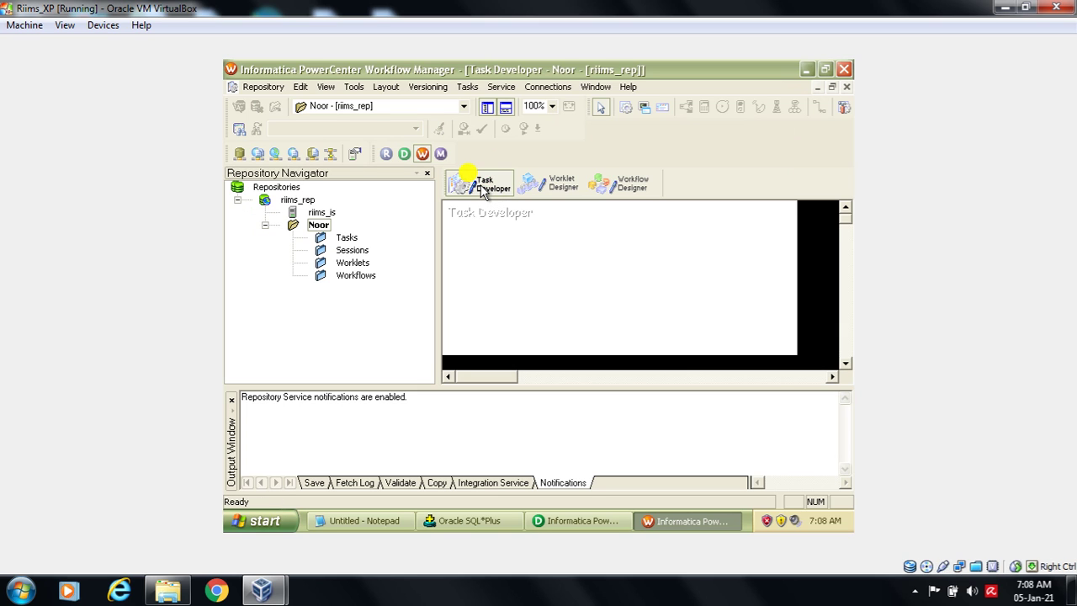
{"action": "left_click", "coordinate": [472, 88]}
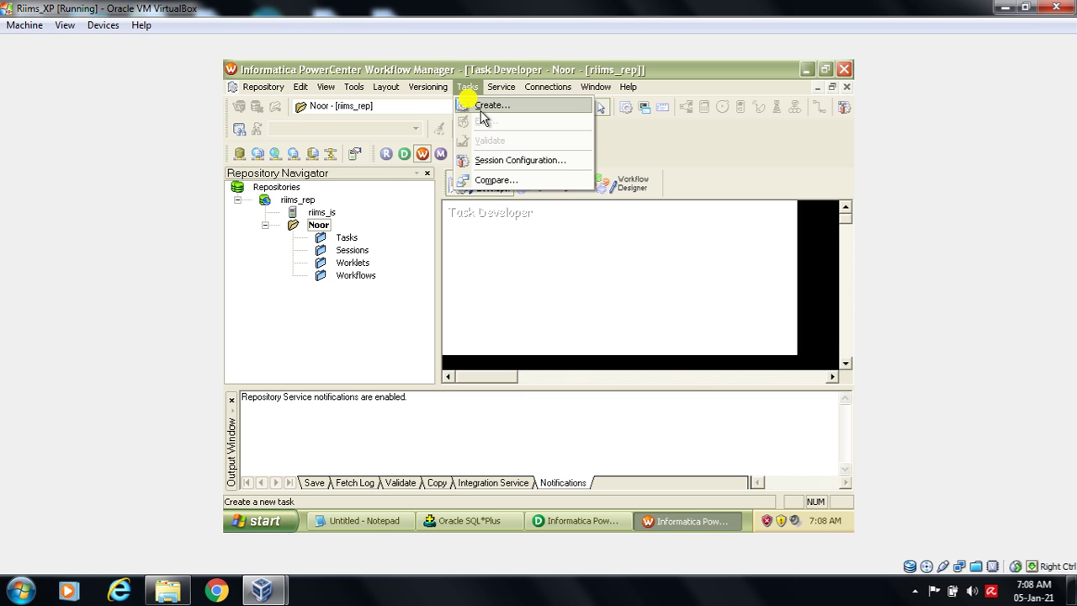
- Highlight the 'session' step in the Notepad notes, then reopen the Tasks menu
{"action": "left_click", "coordinate": [340, 522]}
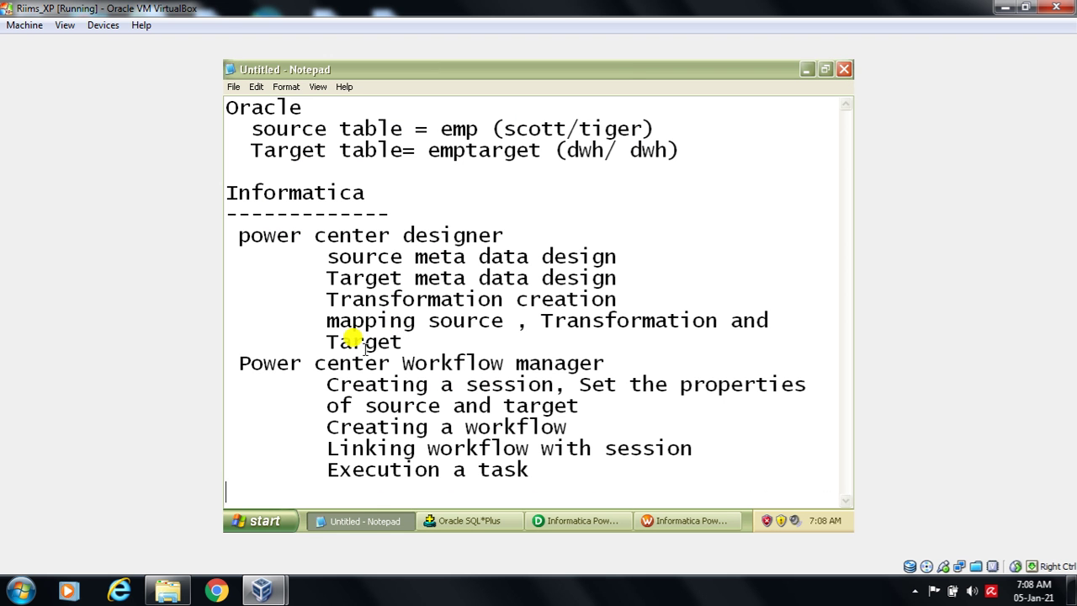
{"action": "left_click", "coordinate": [461, 384]}
{"action": "left_click_drag", "start_coordinate": [461, 384], "coordinate": [538, 375]}
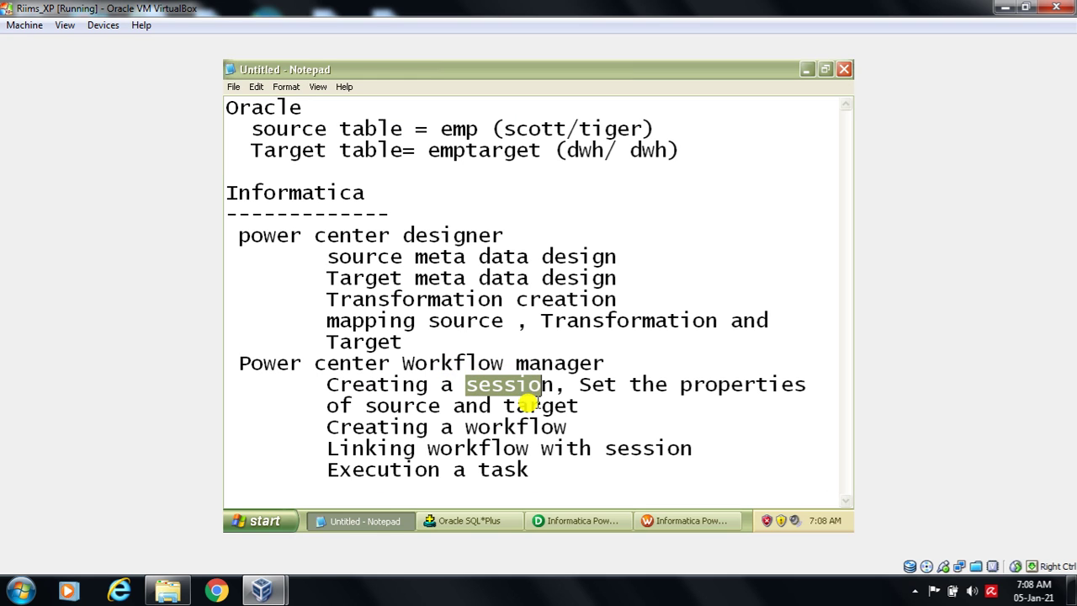
{"action": "left_click", "coordinate": [677, 521]}
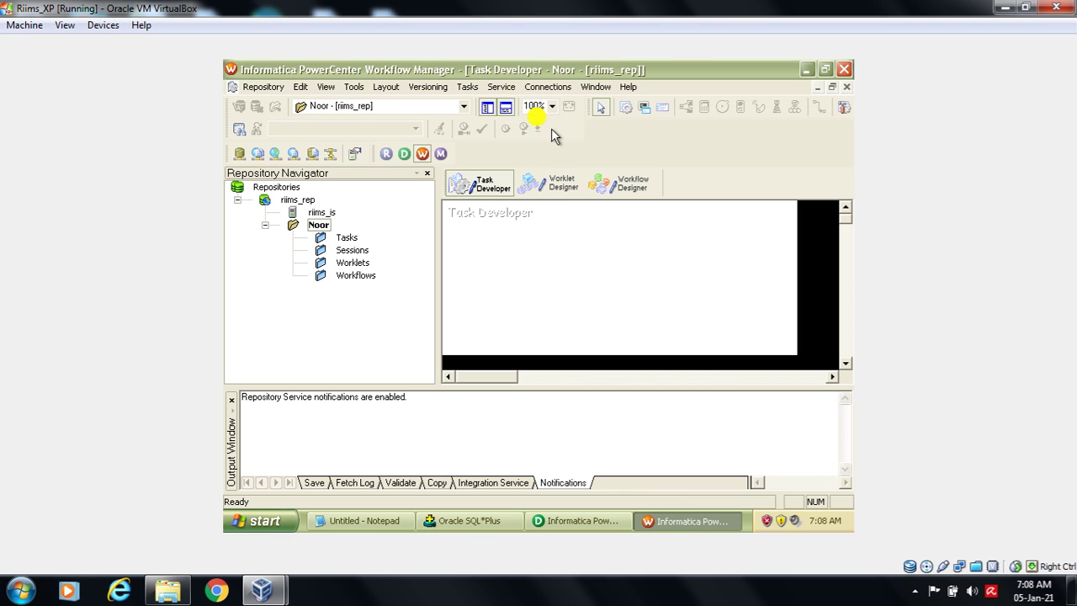
{"action": "left_click", "coordinate": [467, 87]}
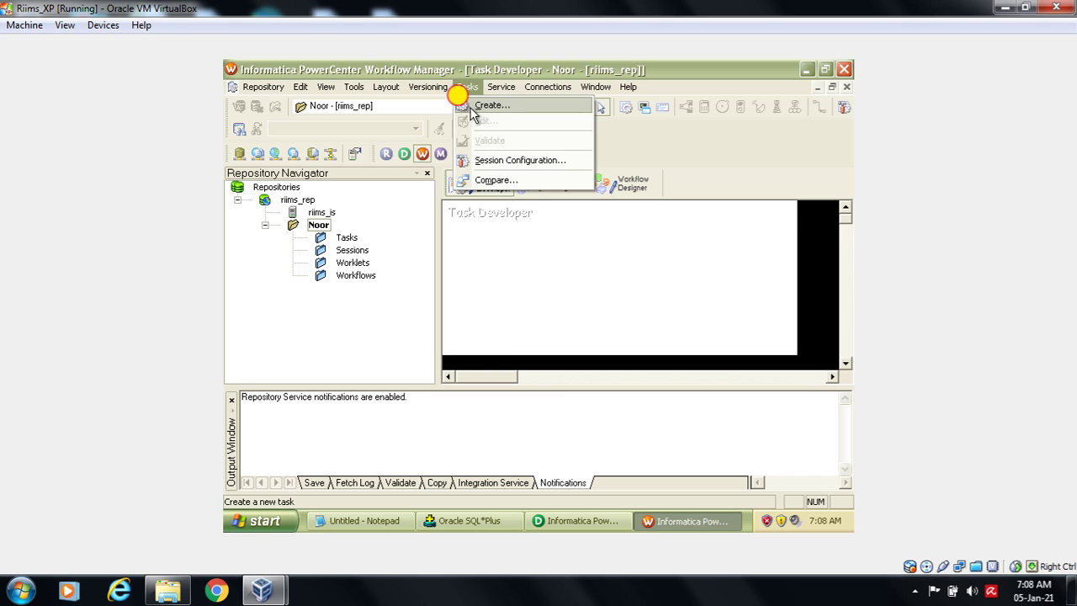
- Create a Session task named s_filter using the m_filter mapping, then close Create Task
{"action": "left_click", "coordinate": [483, 105]}
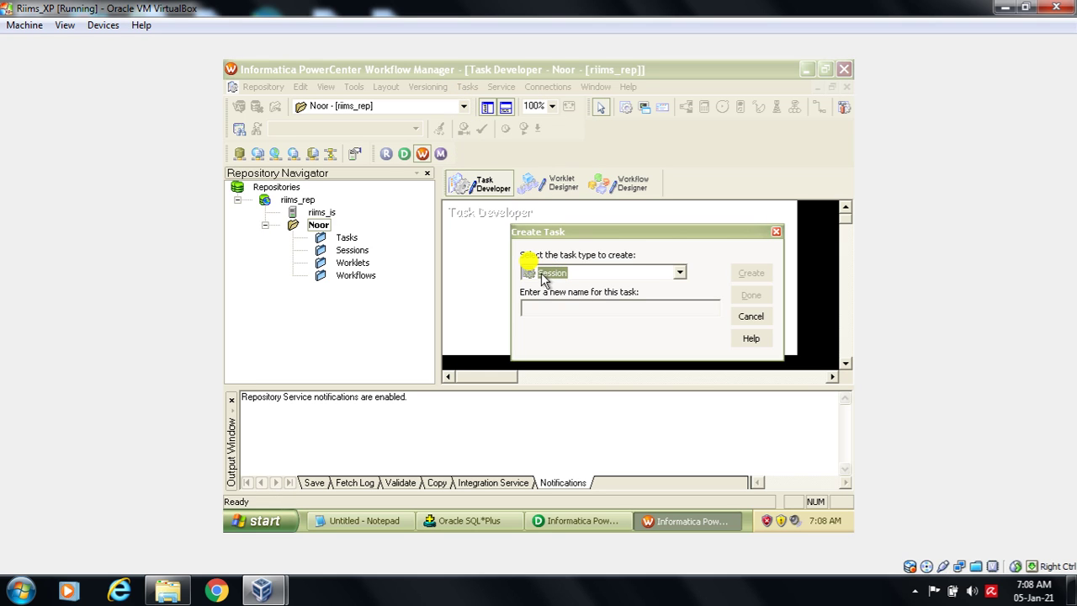
{"action": "left_click", "coordinate": [576, 278]}
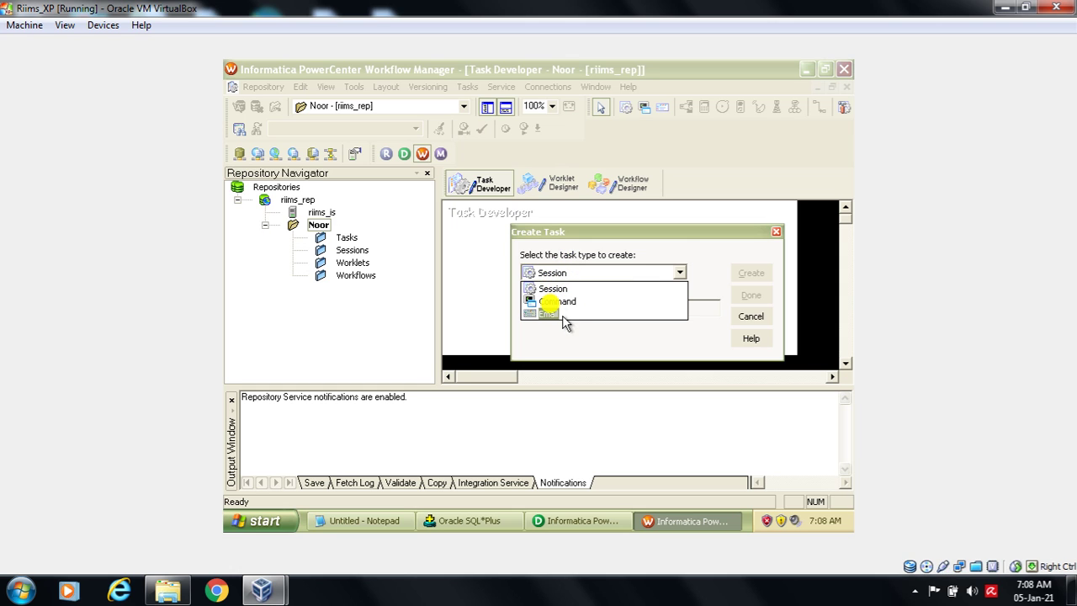
{"action": "left_click", "coordinate": [551, 289]}
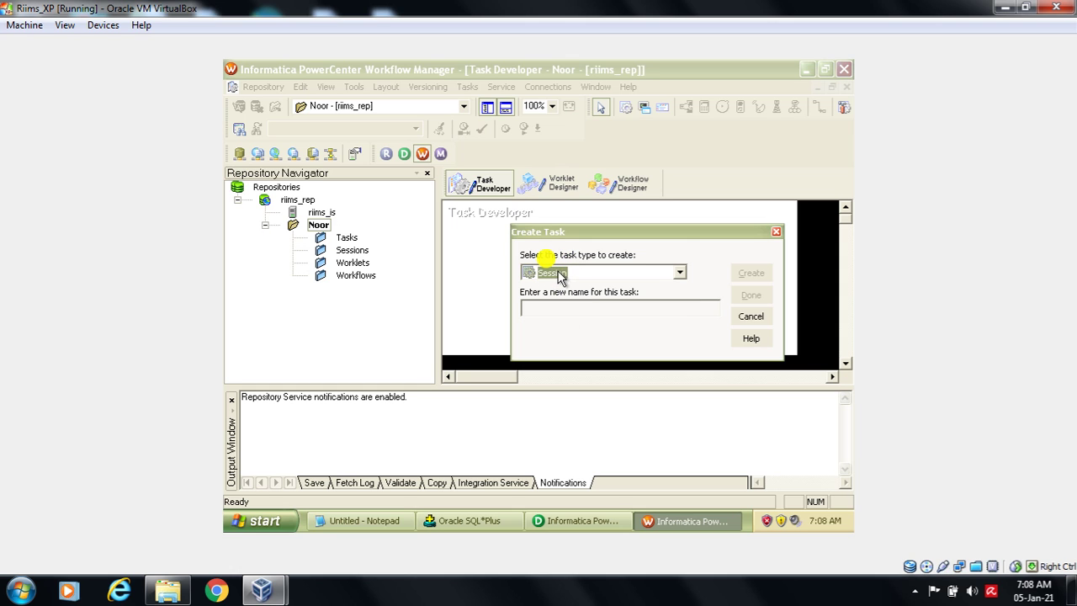
{"action": "left_click", "coordinate": [550, 312]}
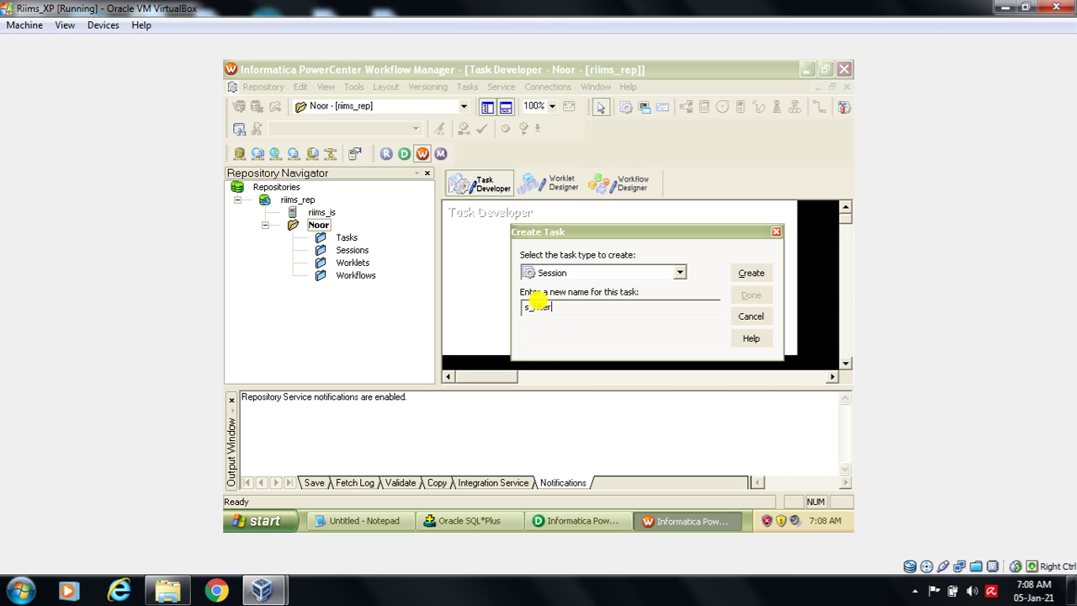
{"action": "left_click", "coordinate": [752, 274]}
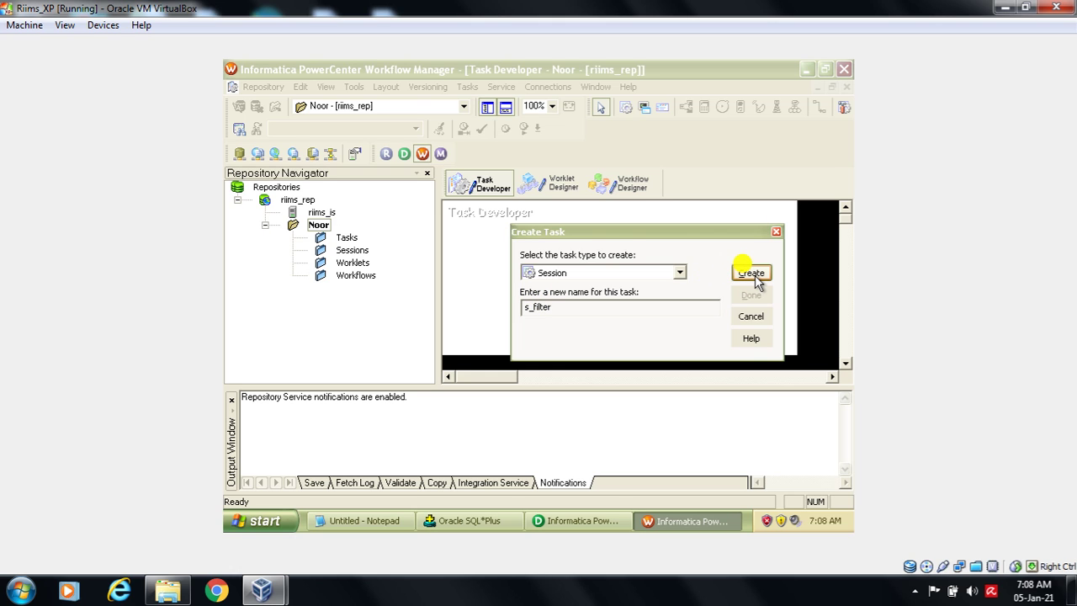
{"action": "left_click", "coordinate": [753, 274]}
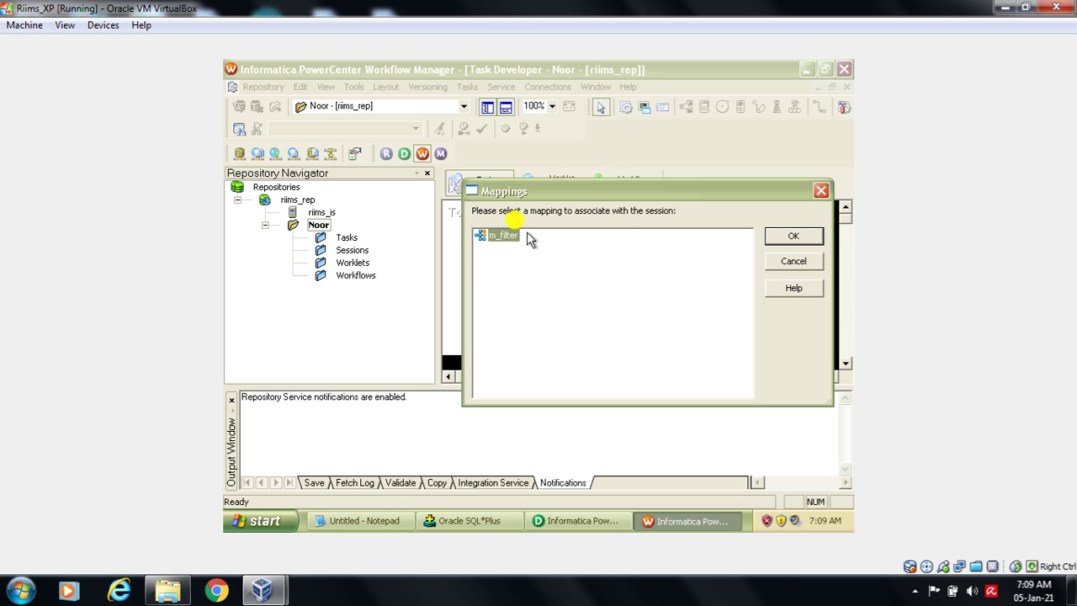
{"action": "left_click", "coordinate": [781, 239]}
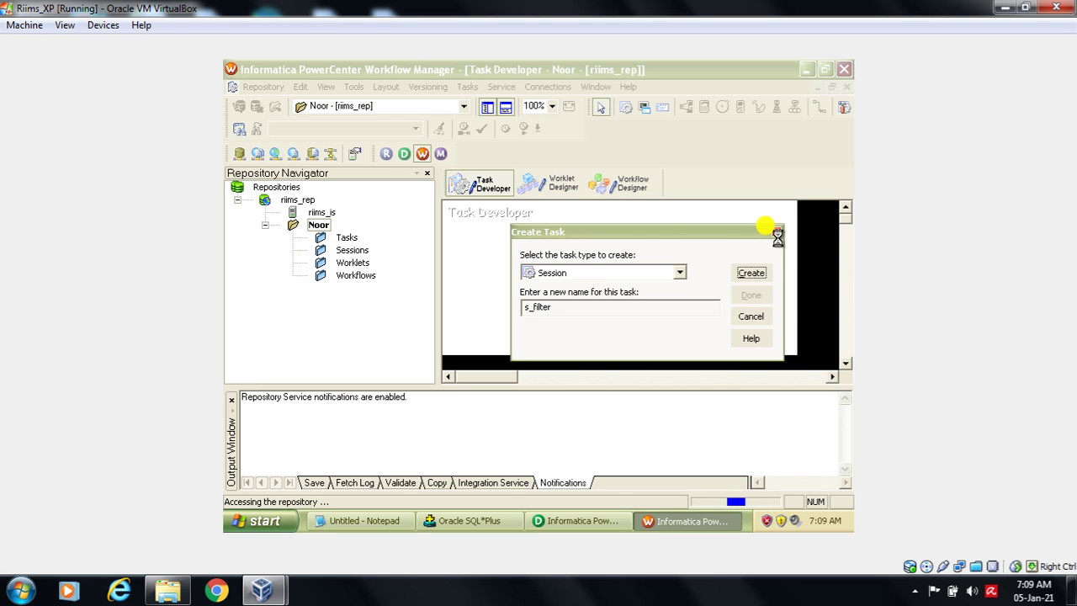
{"action": "left_click", "coordinate": [767, 275]}
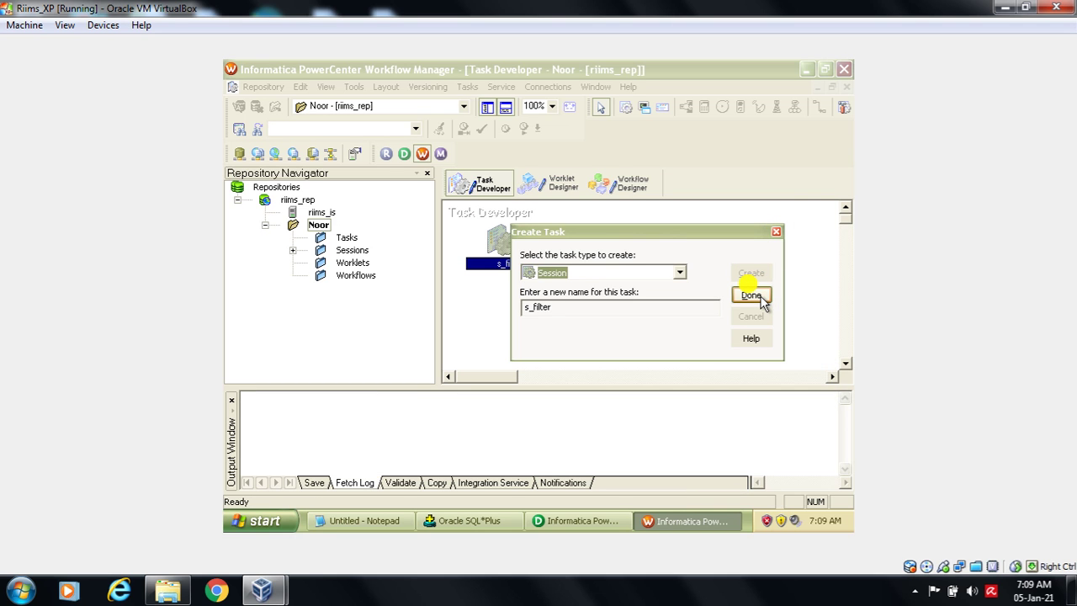
{"action": "left_click", "coordinate": [760, 300]}
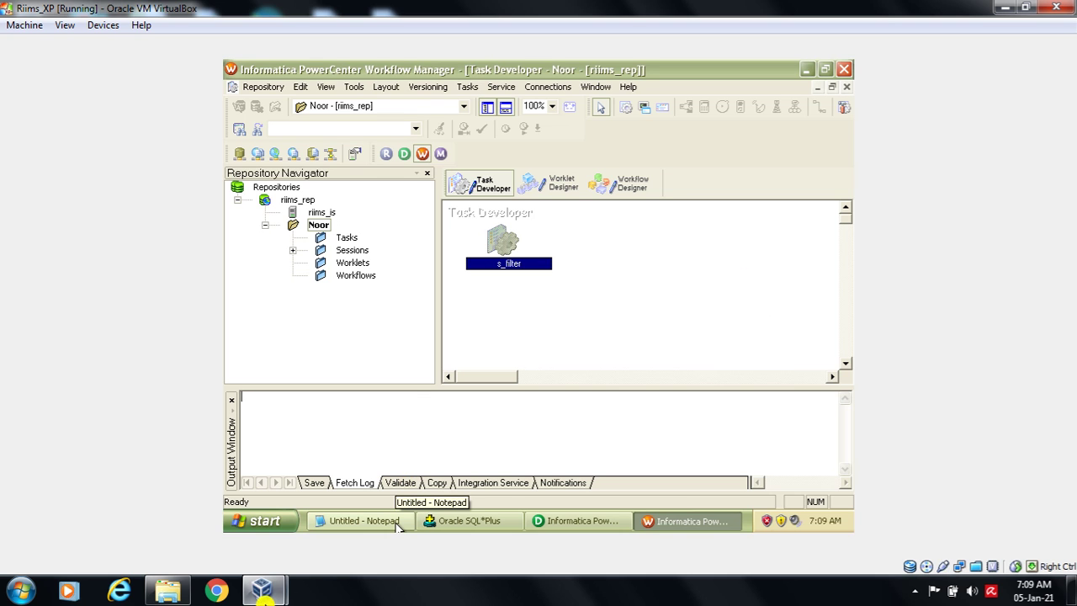
{"action": "left_click", "coordinate": [349, 520]}
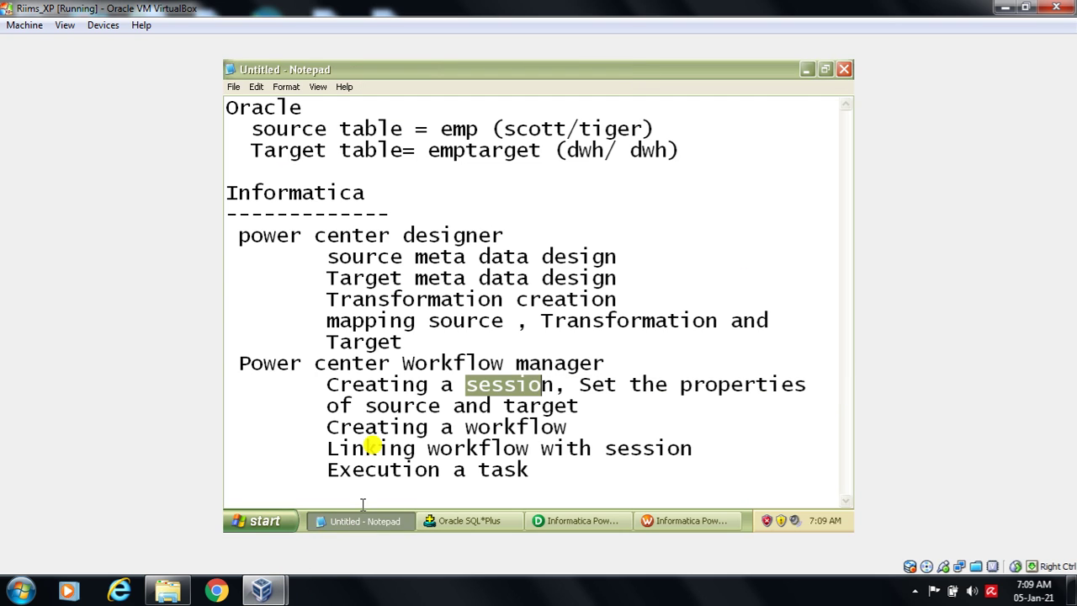
{"action": "left_click", "coordinate": [360, 387]}
{"action": "left_click_drag", "start_coordinate": [328, 386], "coordinate": [580, 383]}
{"action": "left_click", "coordinate": [589, 404]}
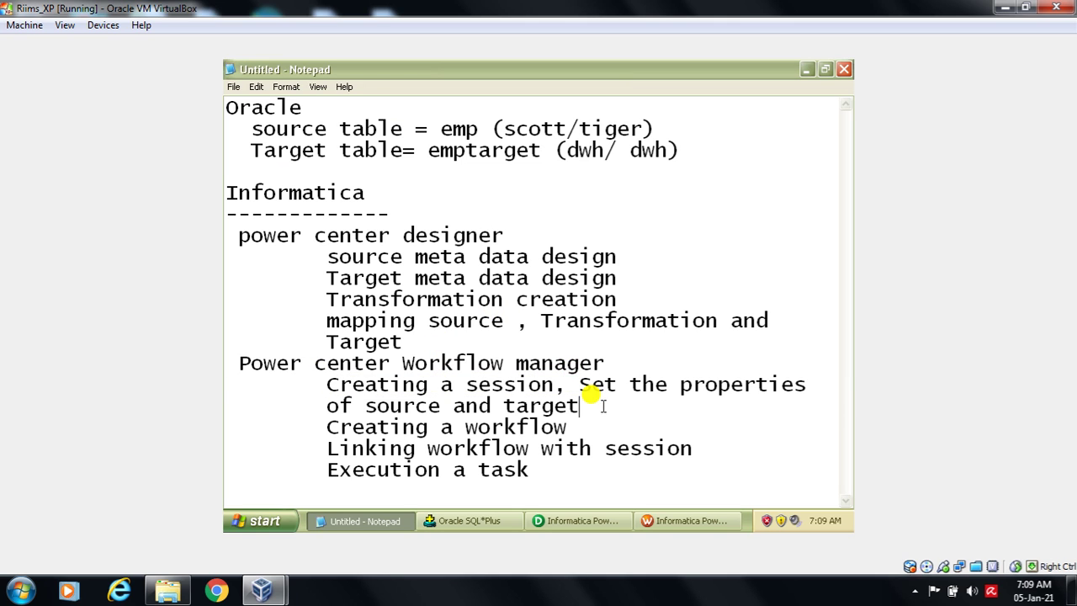
{"action": "left_click_drag", "start_coordinate": [579, 385], "coordinate": [591, 404]}
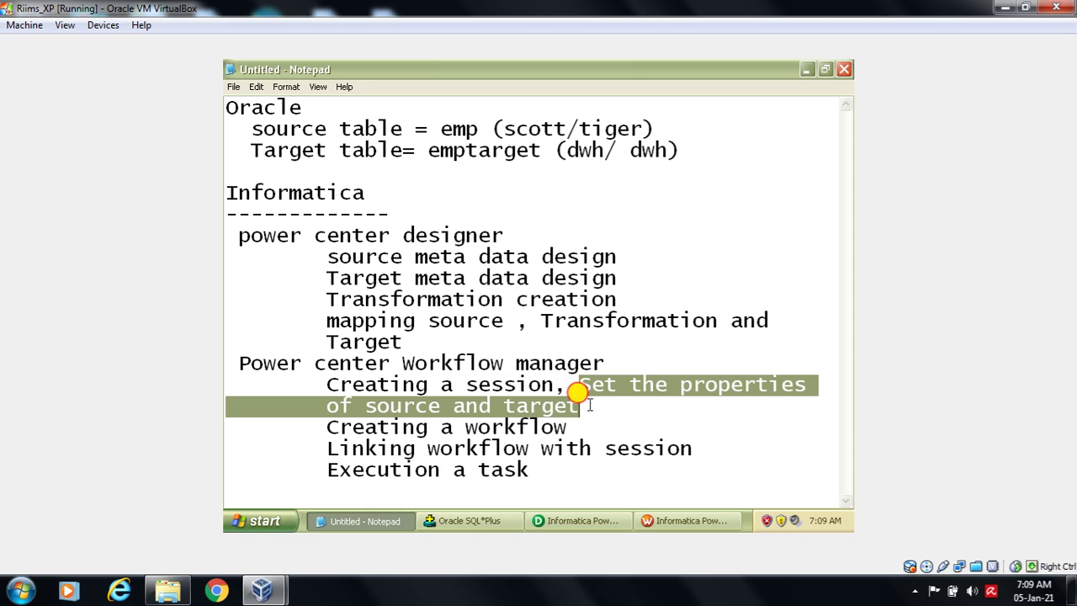
{"action": "left_click", "coordinate": [661, 520]}
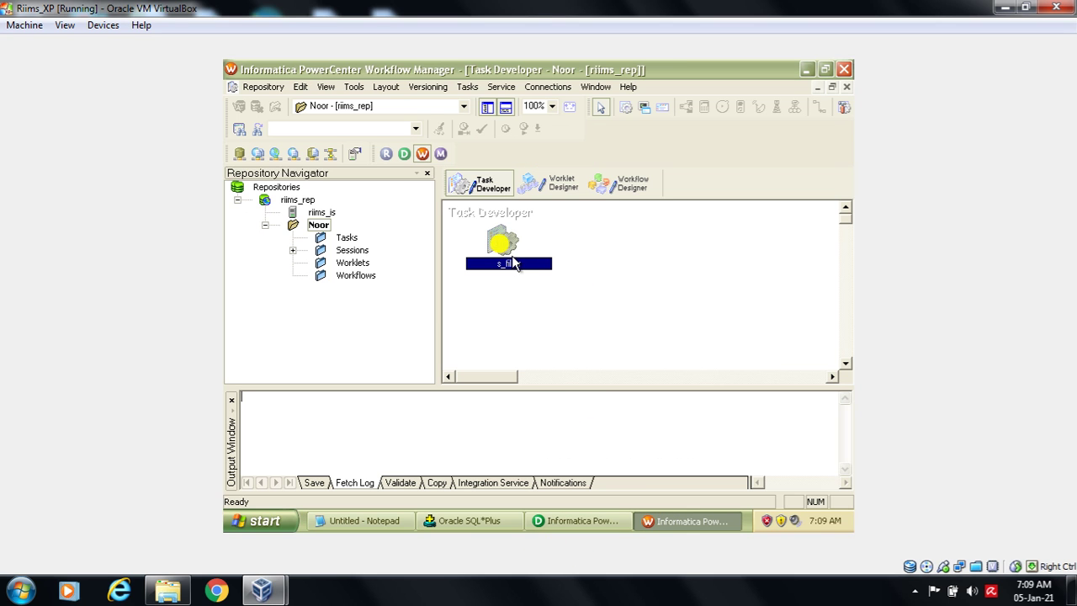
- Check that s_filter's SQ_EMP source uses Relational Reader with Source_INF, then switch to Designer
{"action": "double_click", "coordinate": [502, 244]}
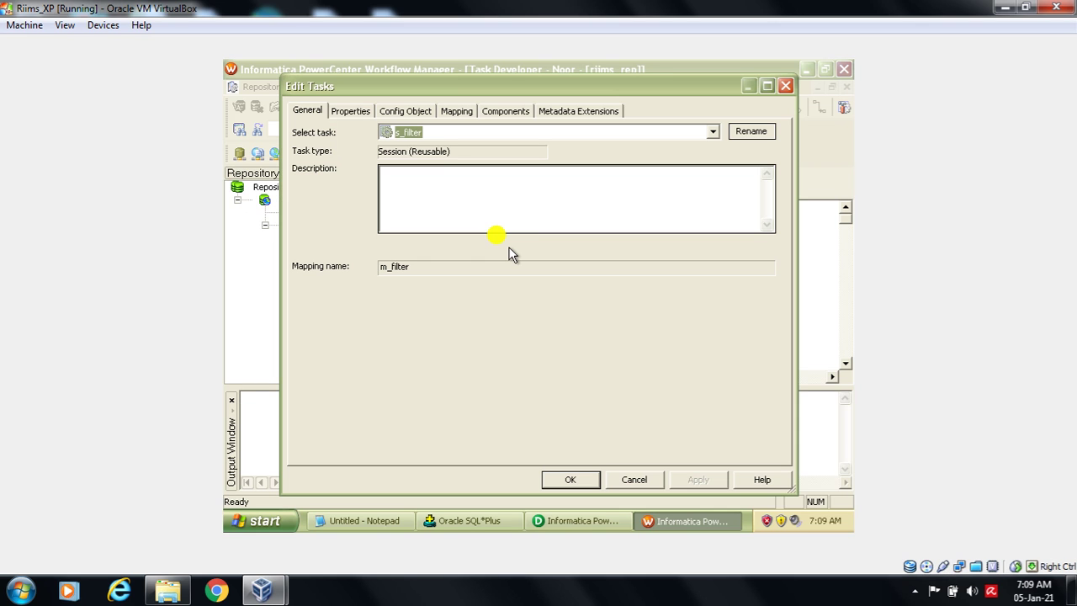
{"action": "left_click", "coordinate": [457, 112]}
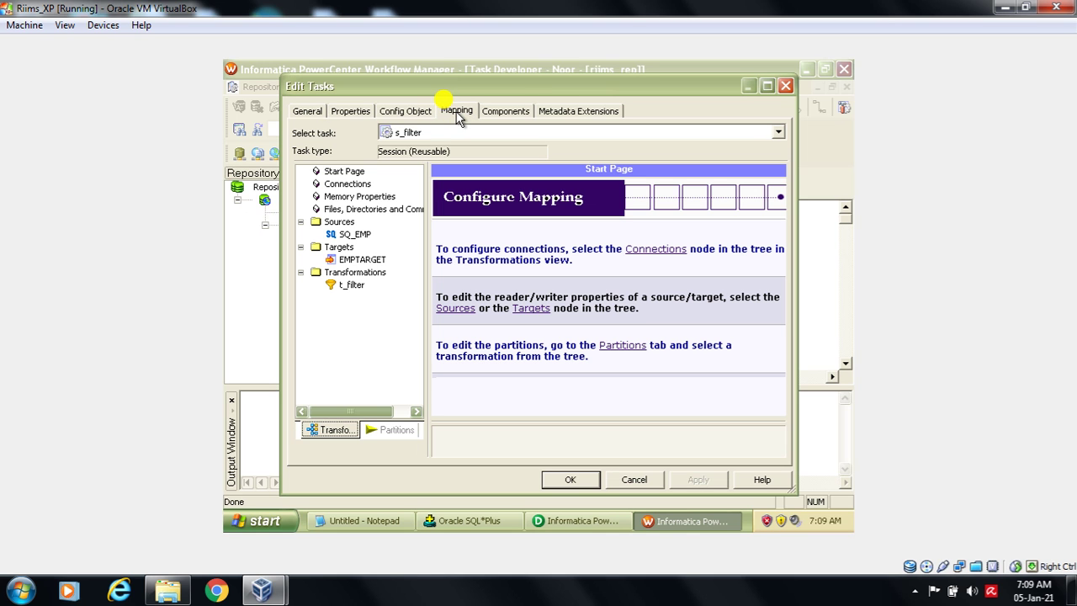
{"action": "left_click", "coordinate": [355, 235]}
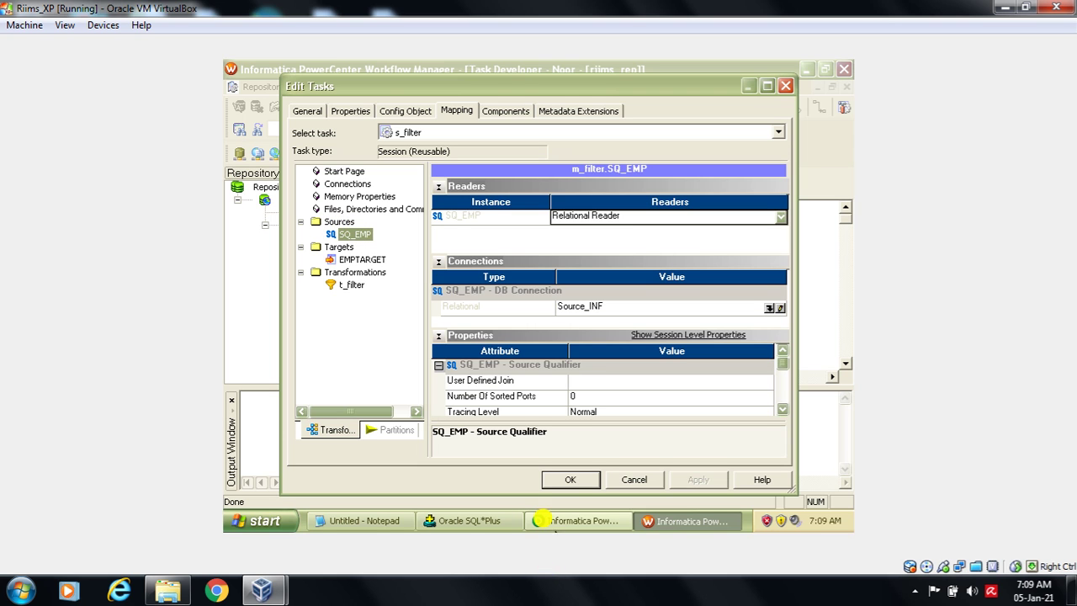
{"action": "left_click", "coordinate": [557, 523]}
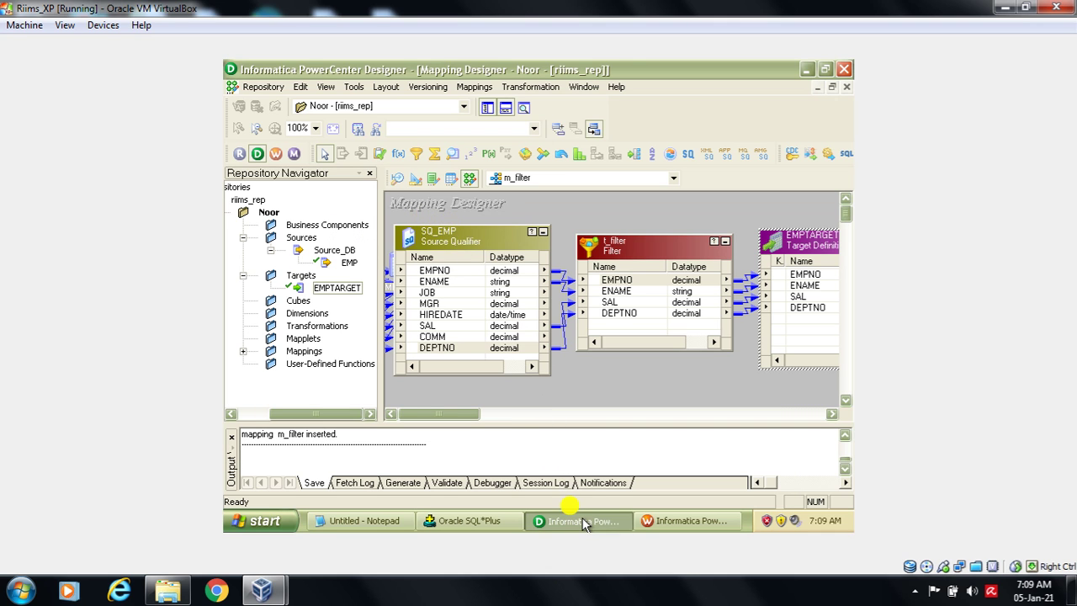
- Review the m_filter mapping (SQ_EMP → t_filter → EMPTARGET) and return to the session settings
{"action": "left_click", "coordinate": [646, 521]}
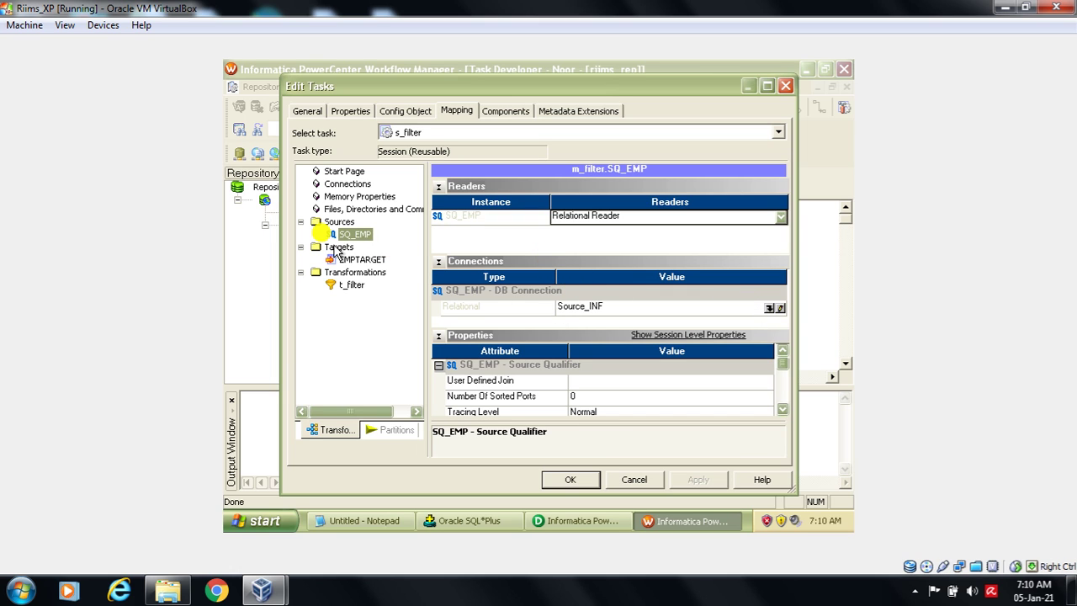
- Set the EMPTARGET target's connection to Target_inf
{"action": "left_click", "coordinate": [355, 261]}
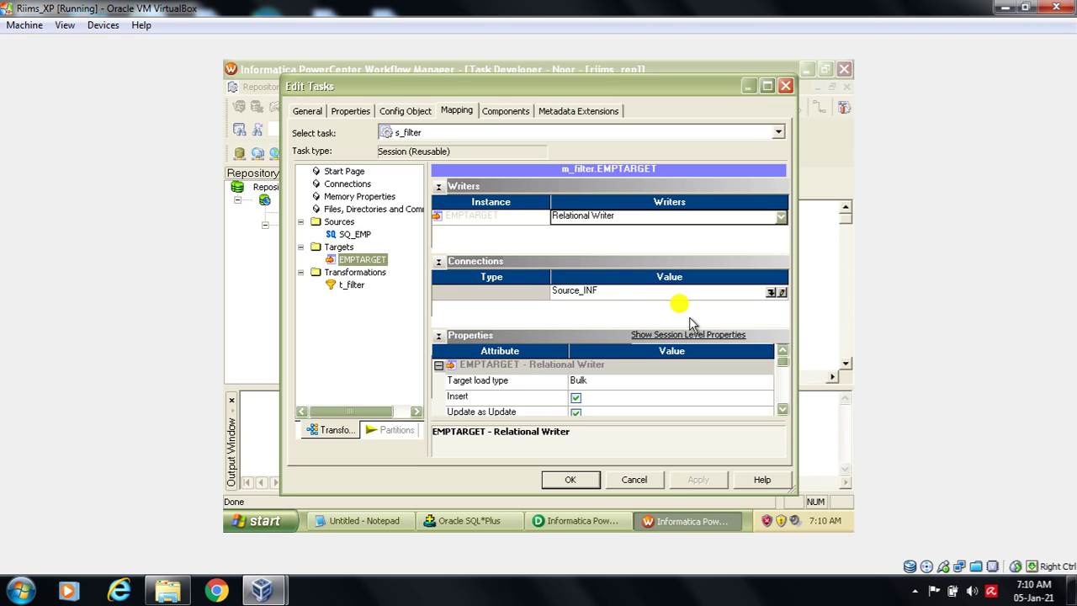
{"action": "left_click", "coordinate": [770, 293]}
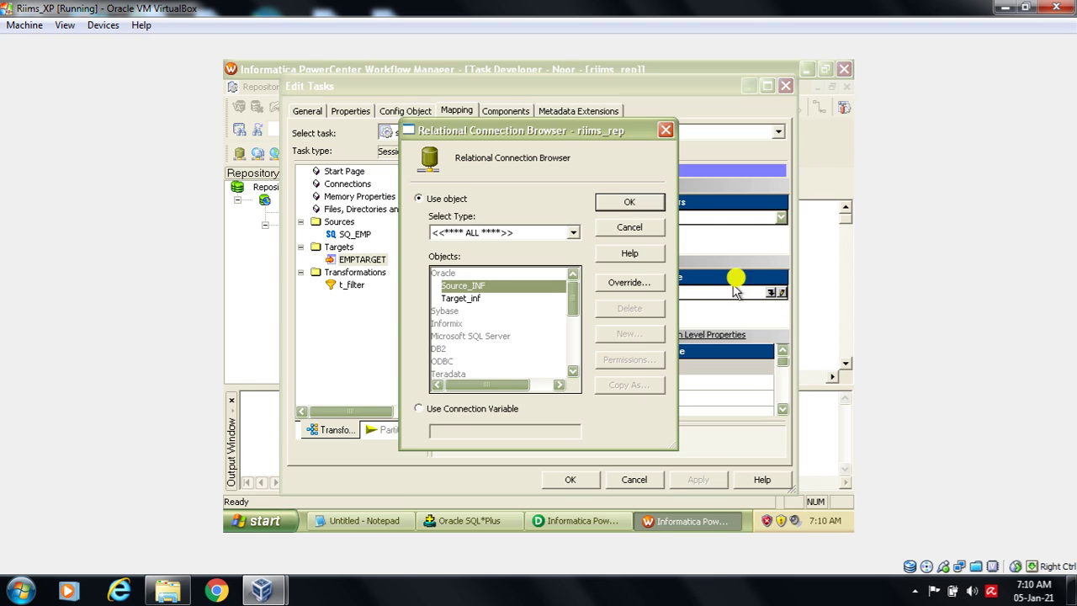
{"action": "left_click", "coordinate": [523, 297]}
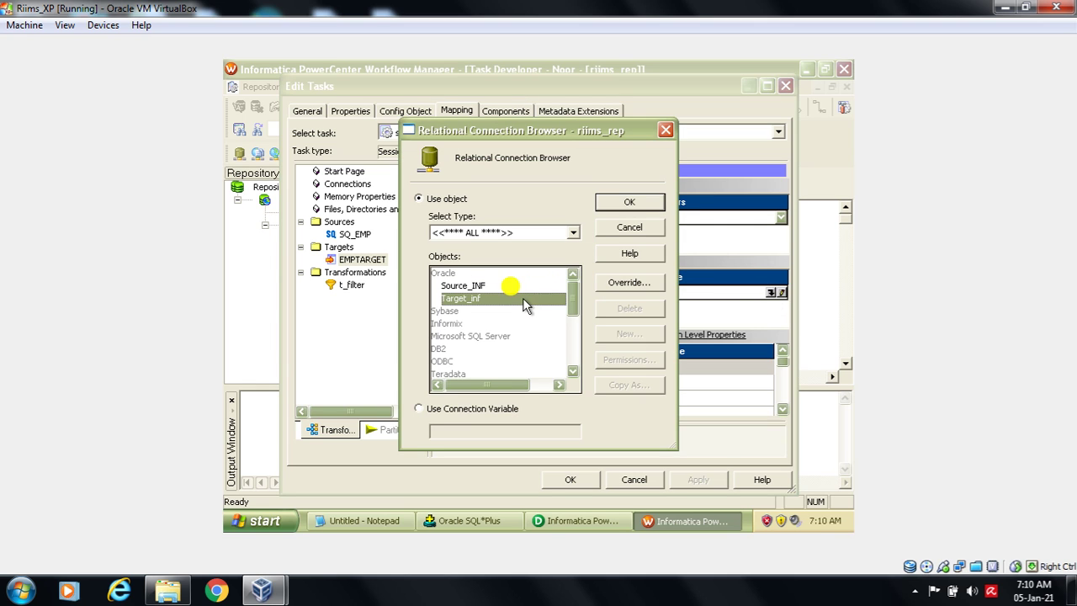
{"action": "left_click", "coordinate": [629, 202]}
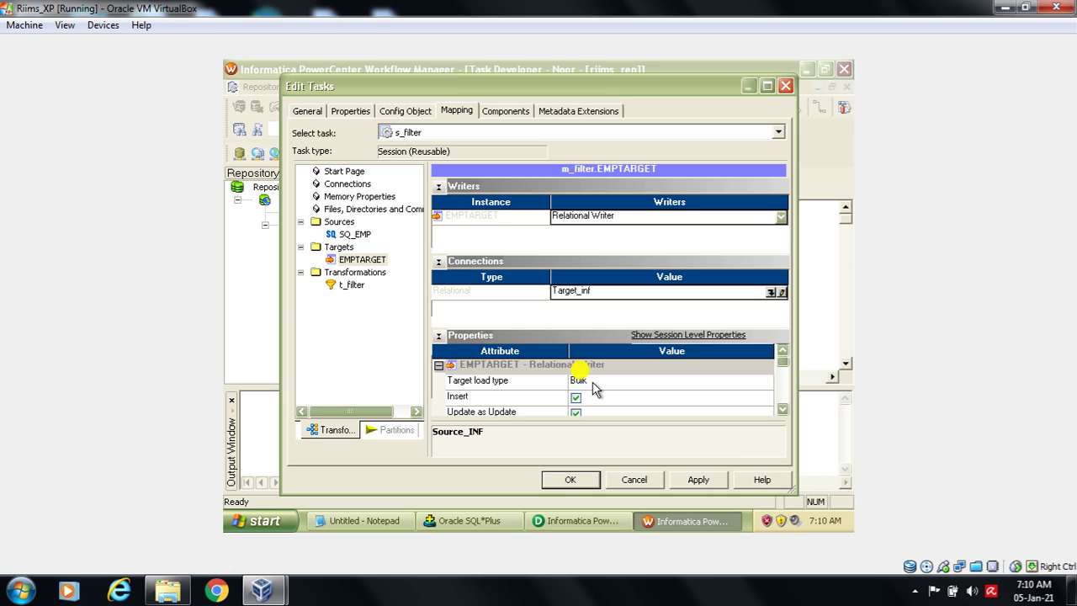
{"action": "left_click", "coordinate": [599, 389]}
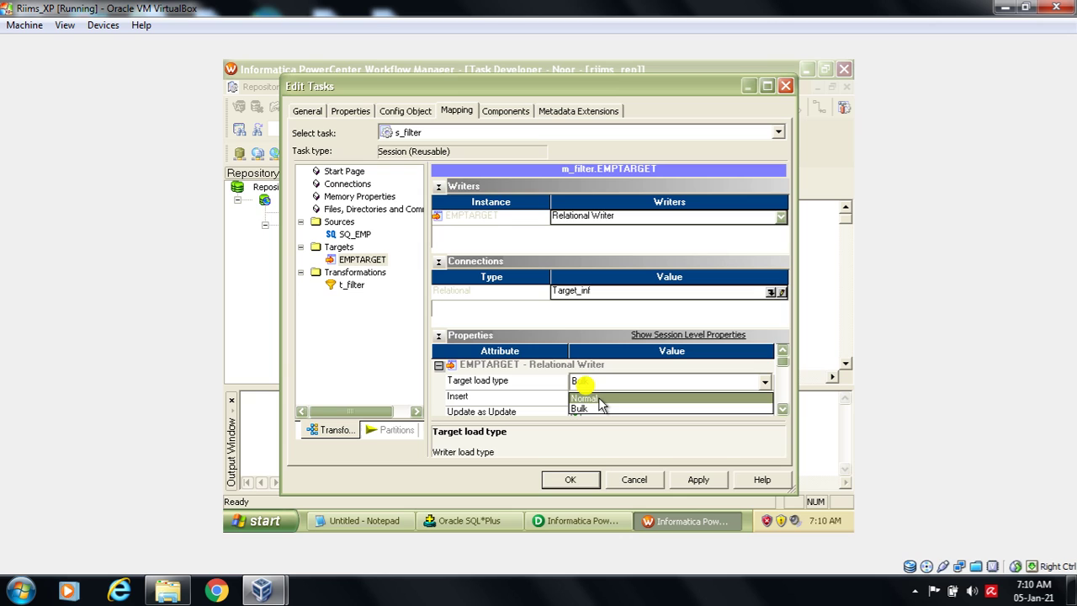
- Set EMPTARGET's target load type to Normal, then apply and close the s_filter edits
{"action": "left_click", "coordinate": [599, 401]}
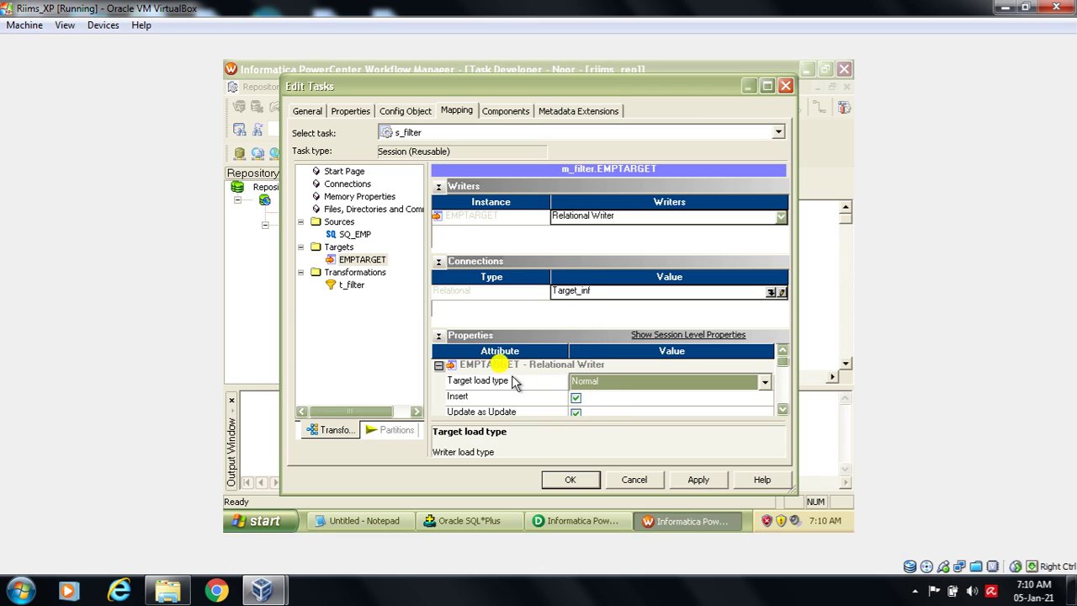
{"action": "left_click", "coordinate": [590, 381]}
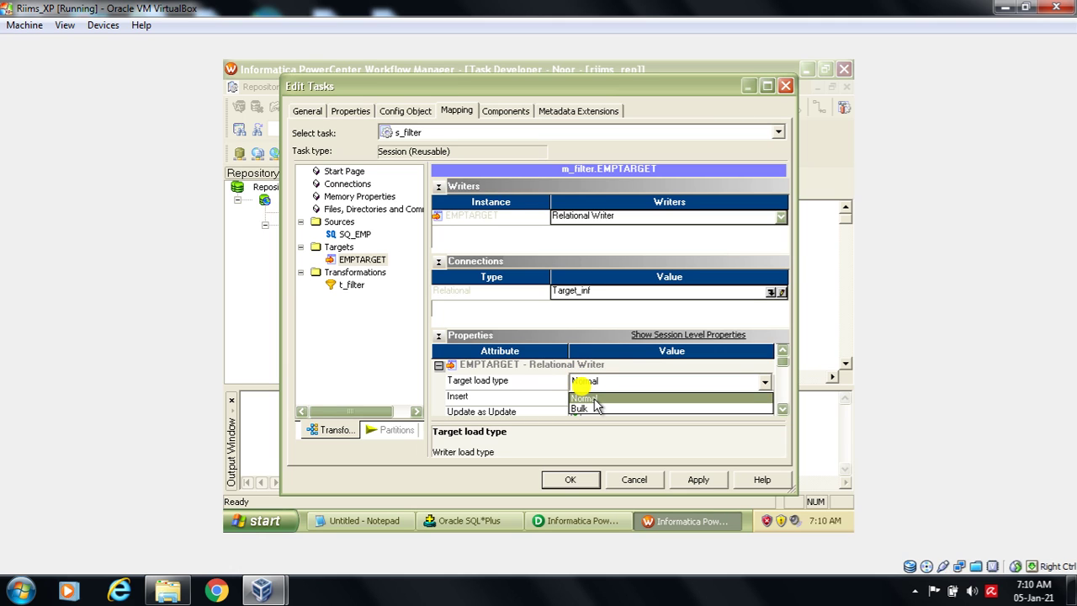
{"action": "left_click", "coordinate": [594, 399]}
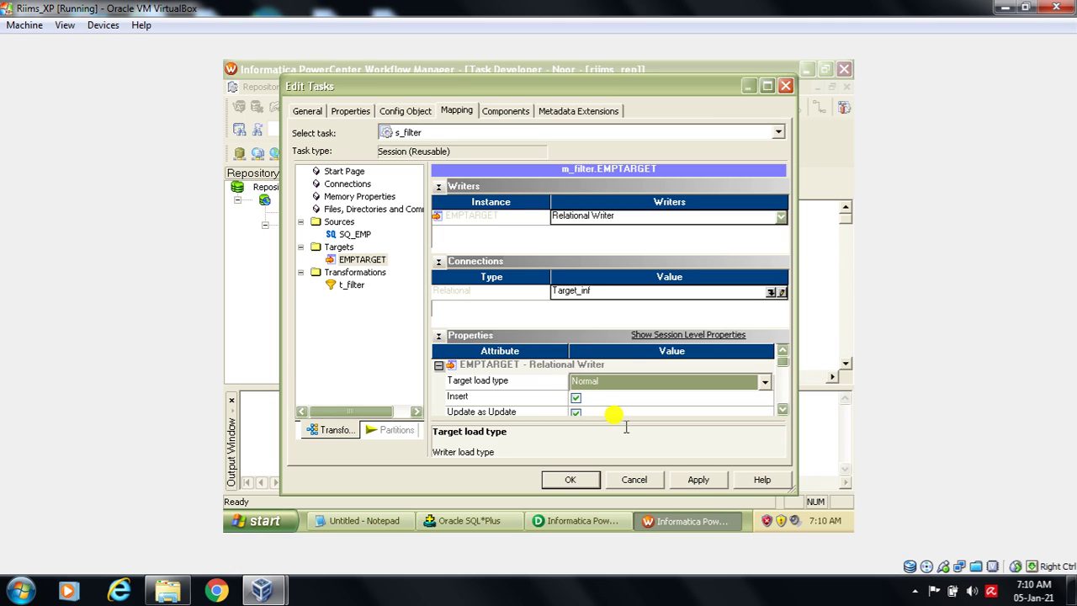
{"action": "left_click", "coordinate": [697, 481]}
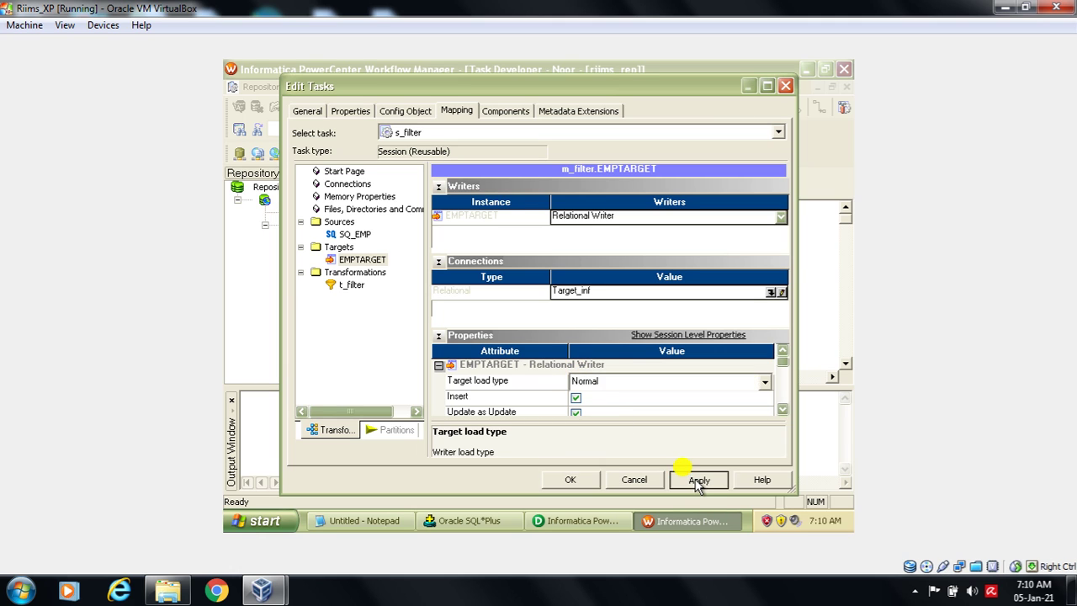
{"action": "left_click", "coordinate": [570, 479]}
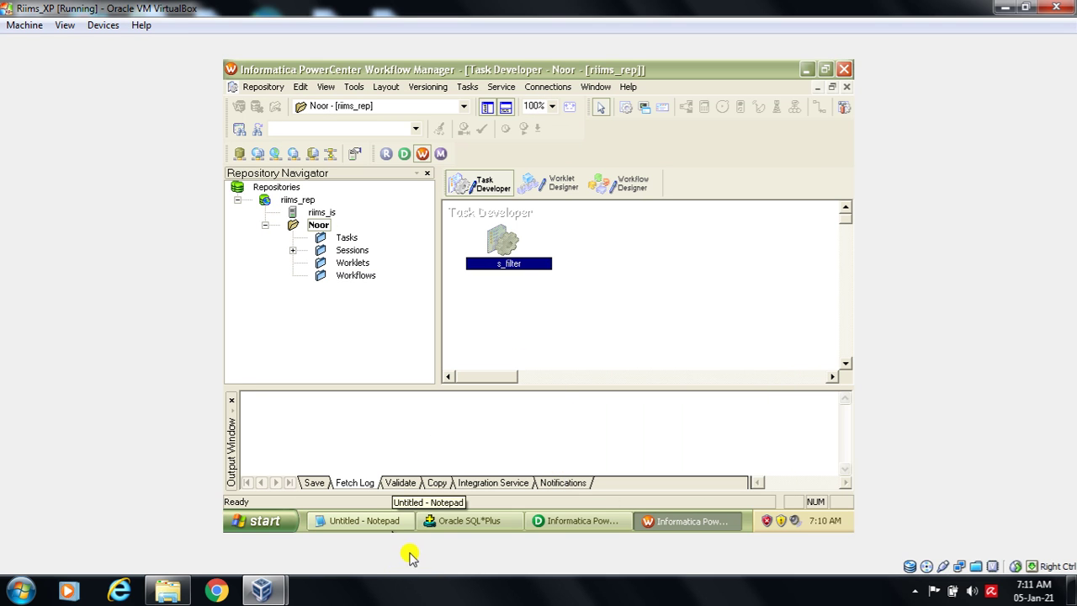
{"action": "left_click", "coordinate": [389, 528]}
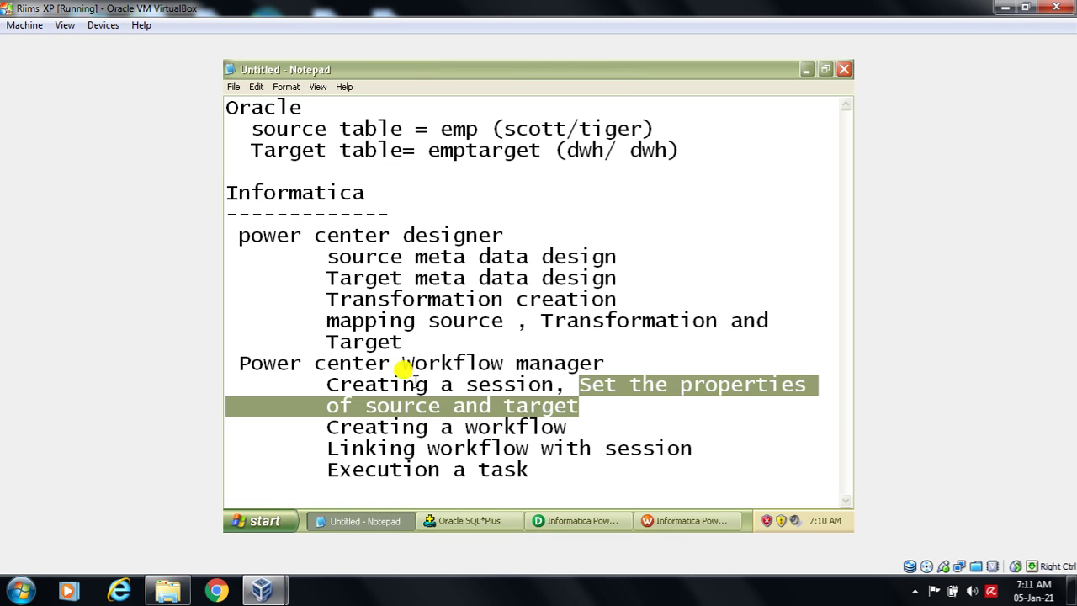
{"action": "left_click", "coordinate": [413, 383]}
{"action": "left_click_drag", "start_coordinate": [327, 384], "coordinate": [574, 400]}
{"action": "left_click", "coordinate": [458, 462]}
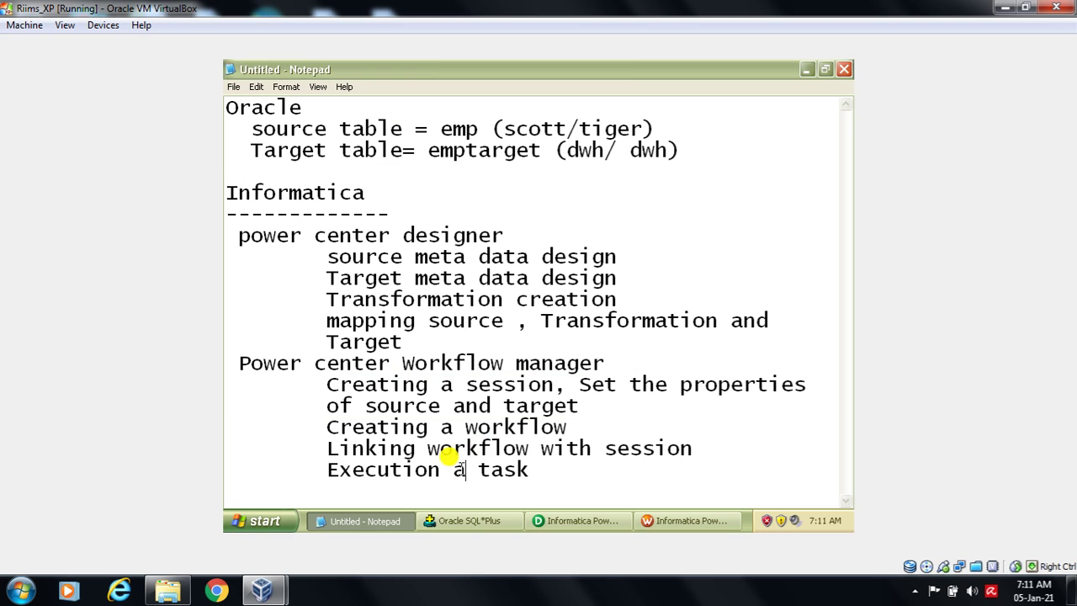
{"action": "left_click_drag", "start_coordinate": [322, 426], "coordinate": [568, 427]}
{"action": "left_click", "coordinate": [673, 523]}
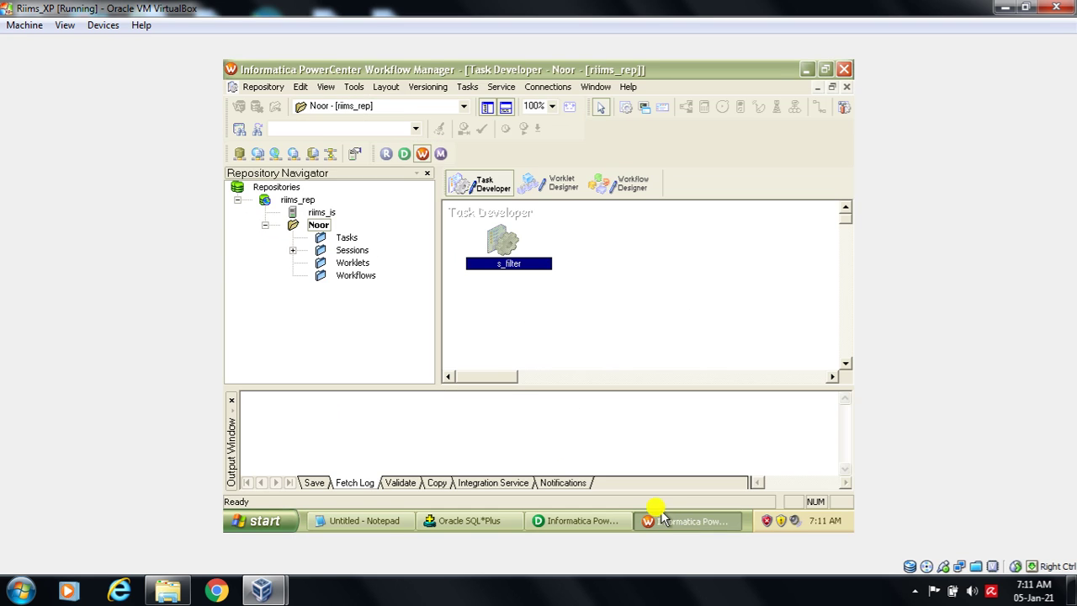
- Create a workflow named w_filter in the Workflow Designer, then bring up the Notepad notes
{"action": "left_click", "coordinate": [640, 186]}
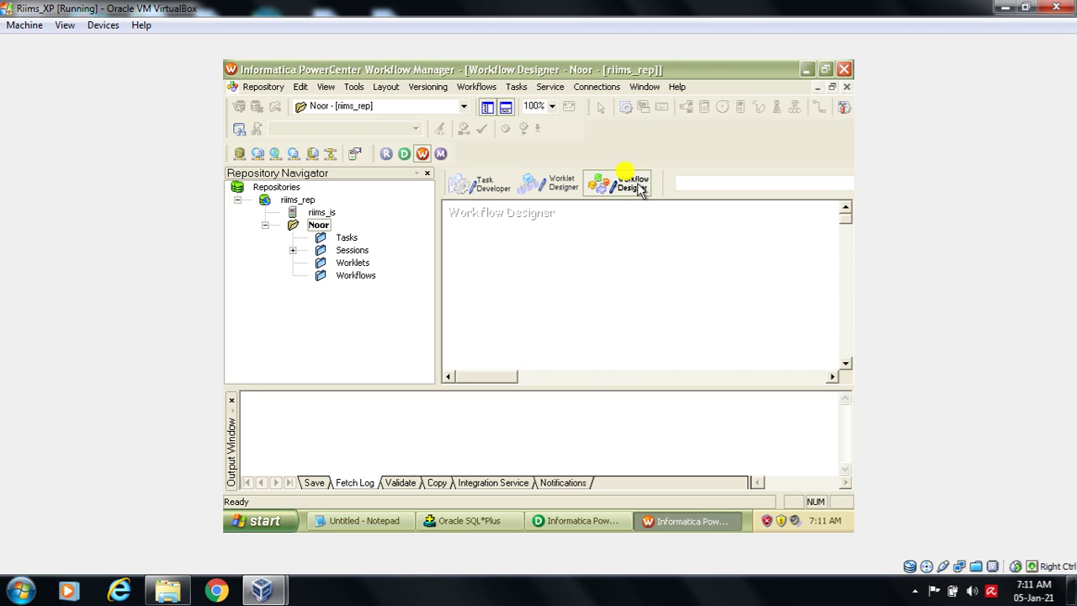
{"action": "left_click", "coordinate": [476, 87]}
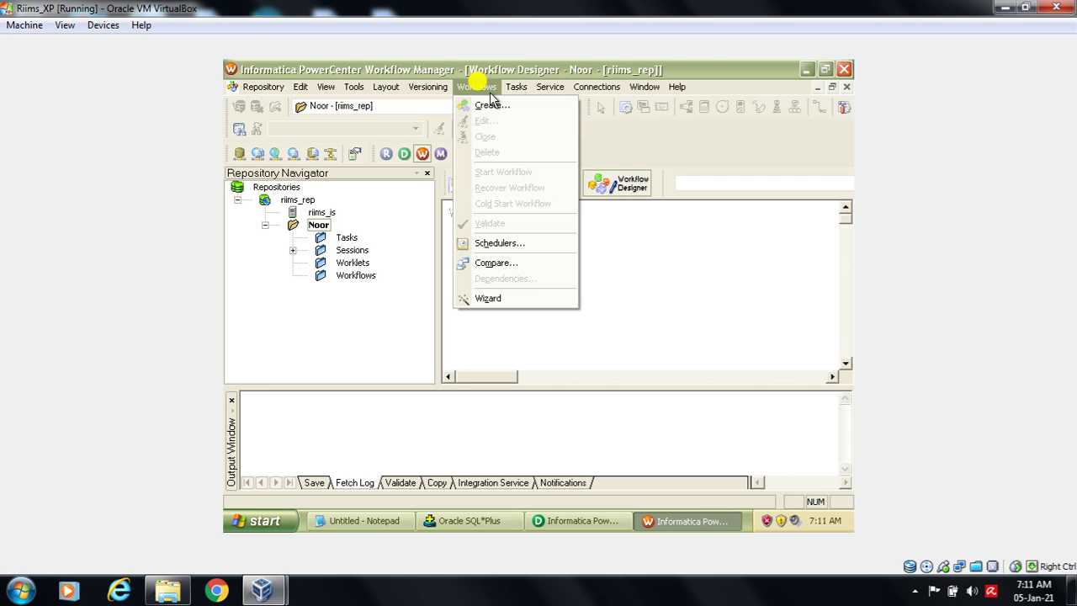
{"action": "left_click", "coordinate": [491, 106]}
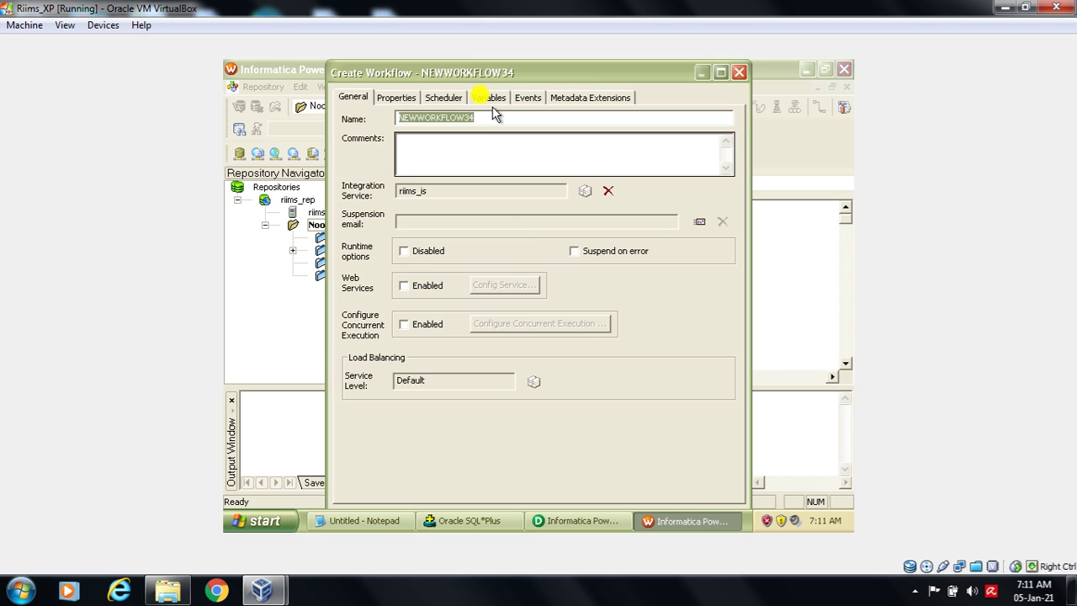
{"action": "type", "text": "w_filter"}
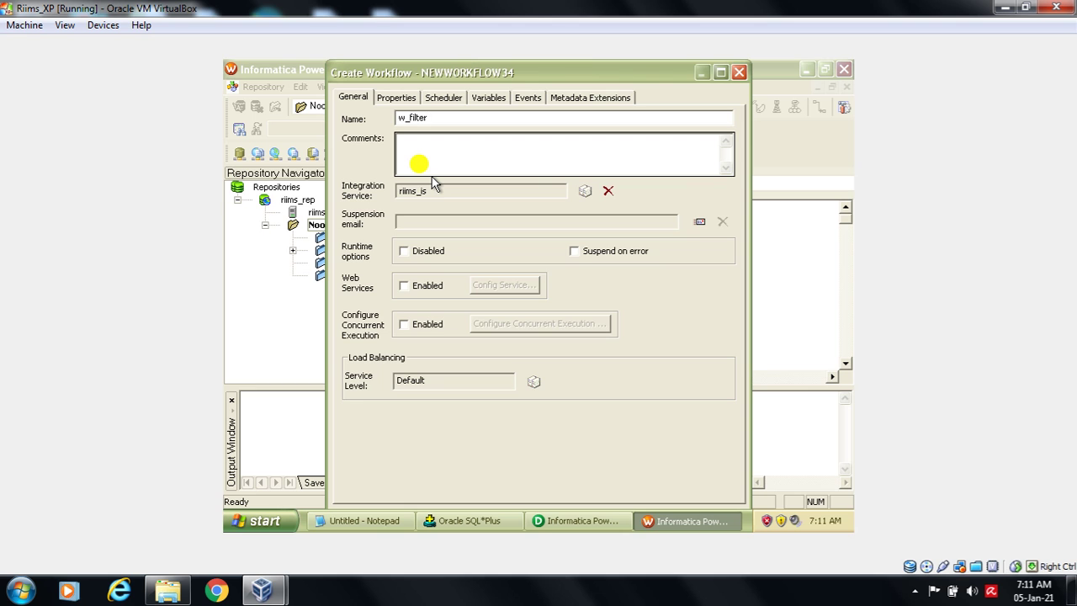
{"action": "key", "text": "Return"}
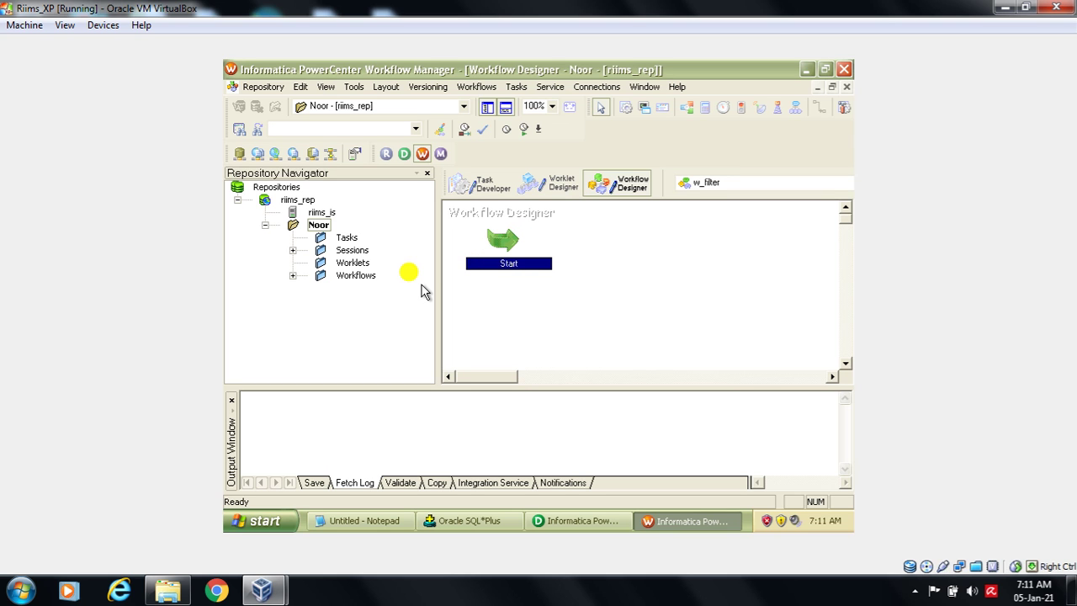
{"action": "left_click", "coordinate": [362, 520]}
- Highlight the 'Linking workflow with session' line in Notepad, then minimize the notes
{"action": "left_click", "coordinate": [325, 451]}
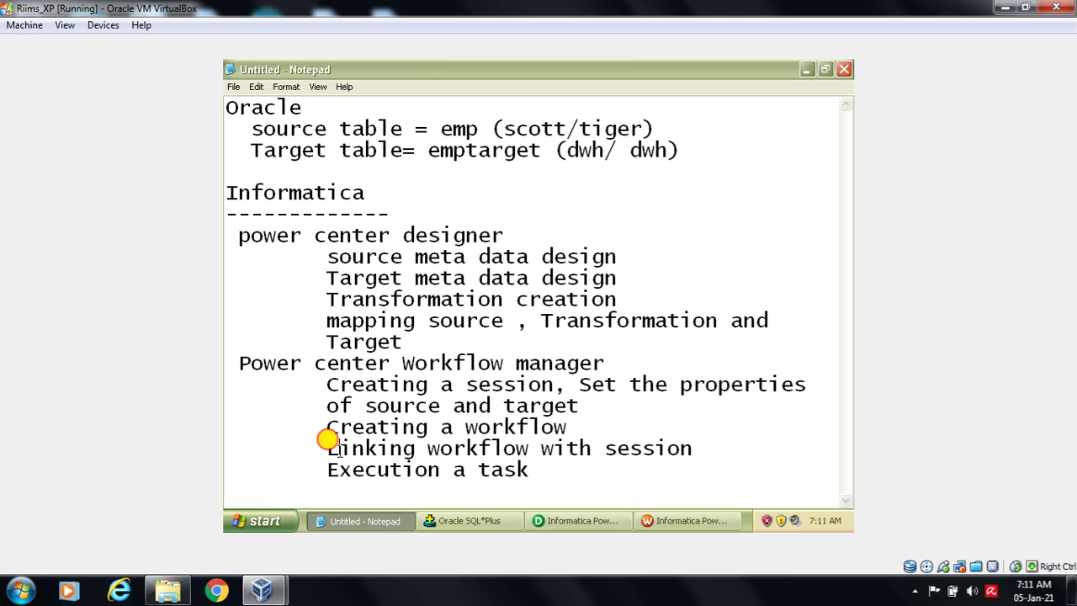
{"action": "left_click_drag", "start_coordinate": [321, 454], "coordinate": [686, 451]}
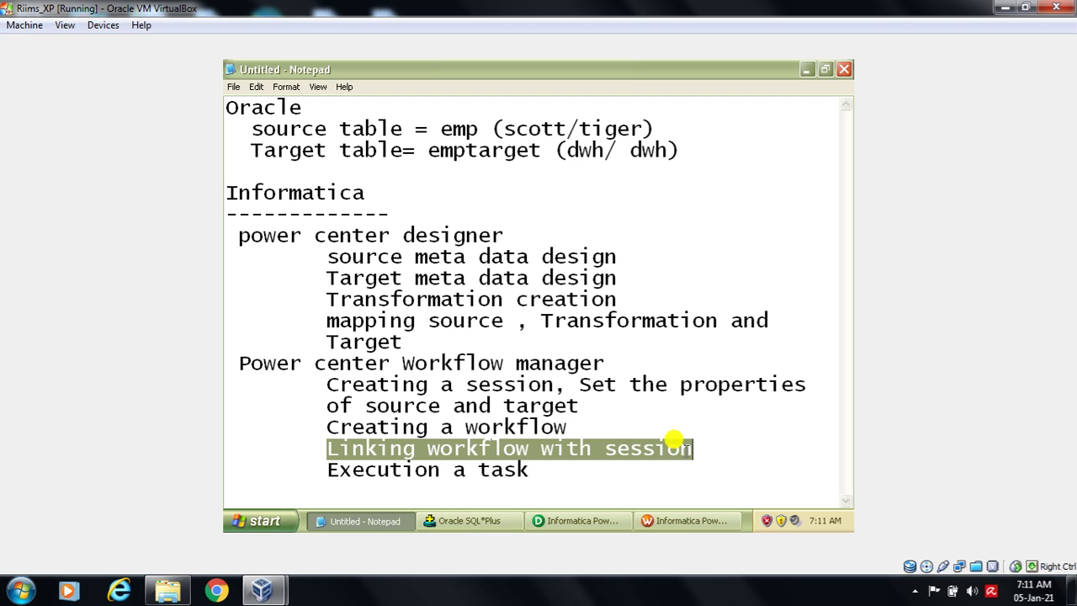
{"action": "left_click", "coordinate": [805, 69]}
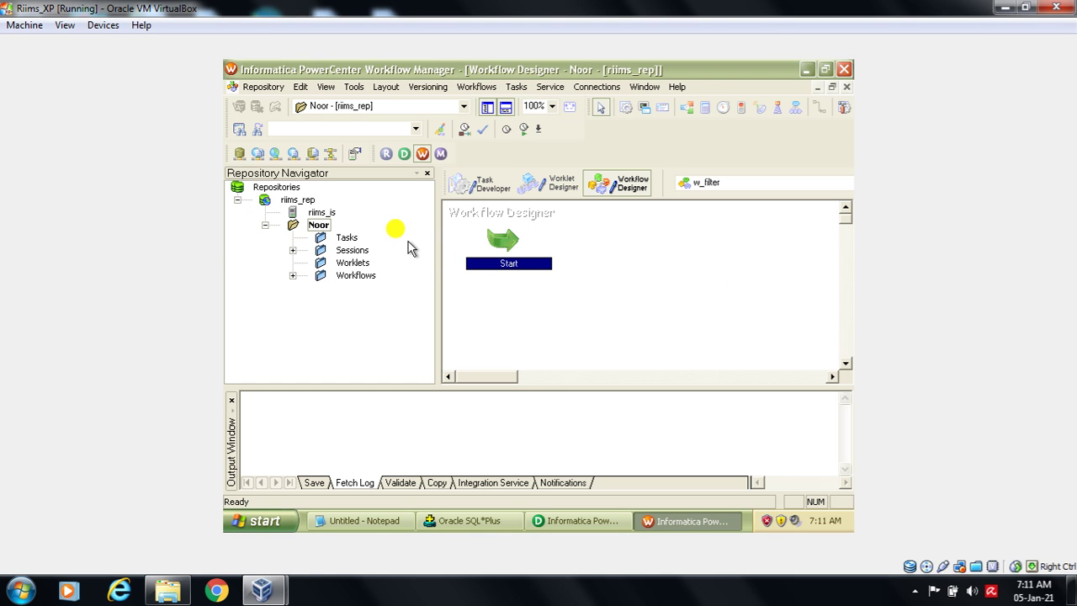
- Drag the s_filter session from the Sessions folder onto the w_filter workflow canvas
{"action": "left_click", "coordinate": [293, 251]}
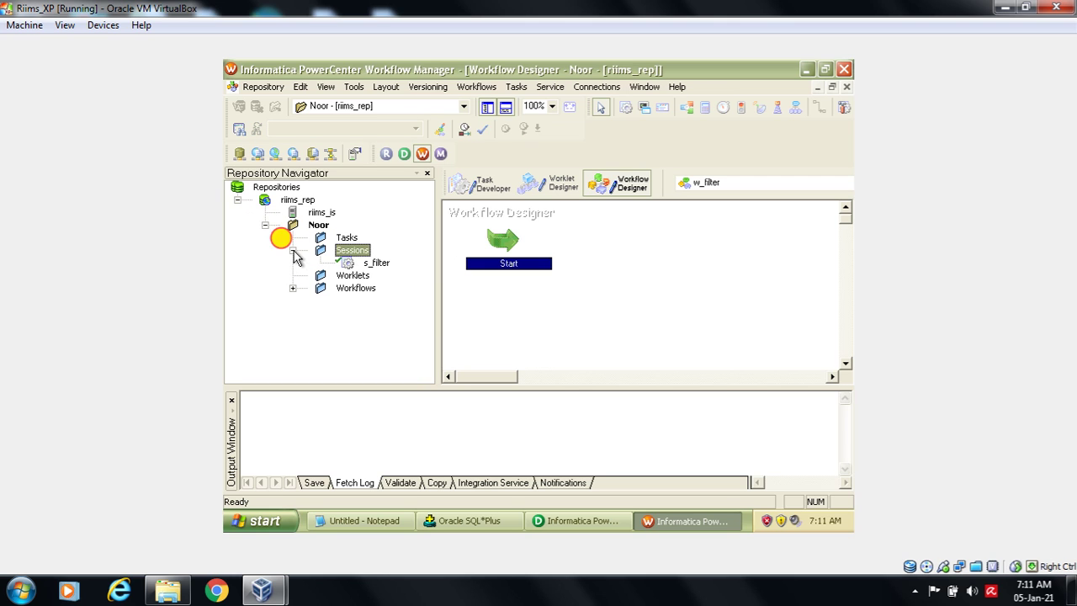
{"action": "left_click", "coordinate": [378, 264]}
{"action": "left_click_drag", "start_coordinate": [383, 269], "coordinate": [671, 261]}
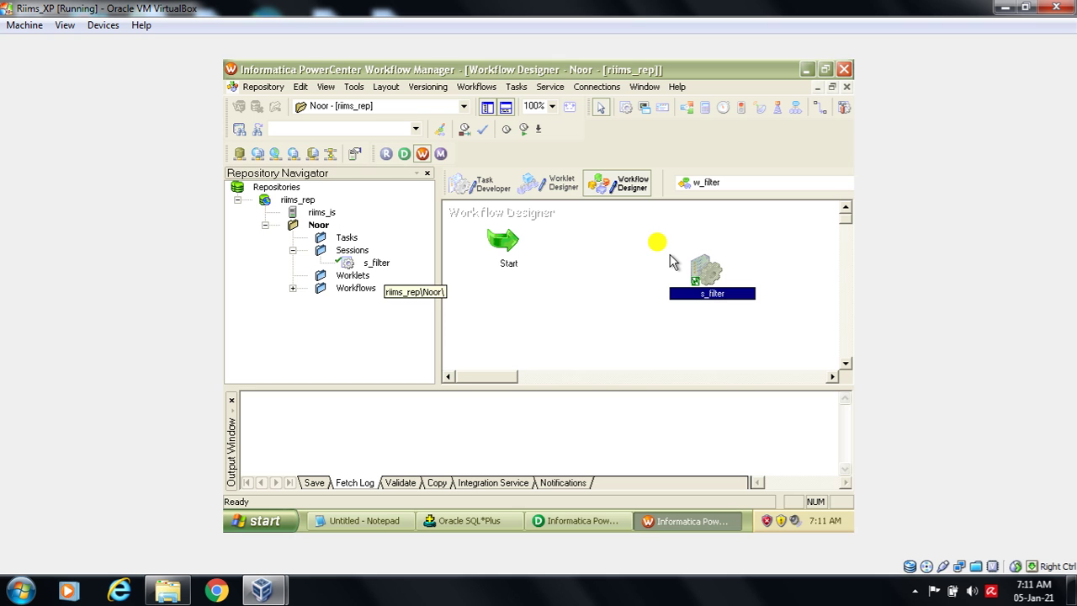
- Highlight the linking and execution steps in the Notepad notes, then minimize Notepad
{"action": "left_click", "coordinate": [340, 516]}
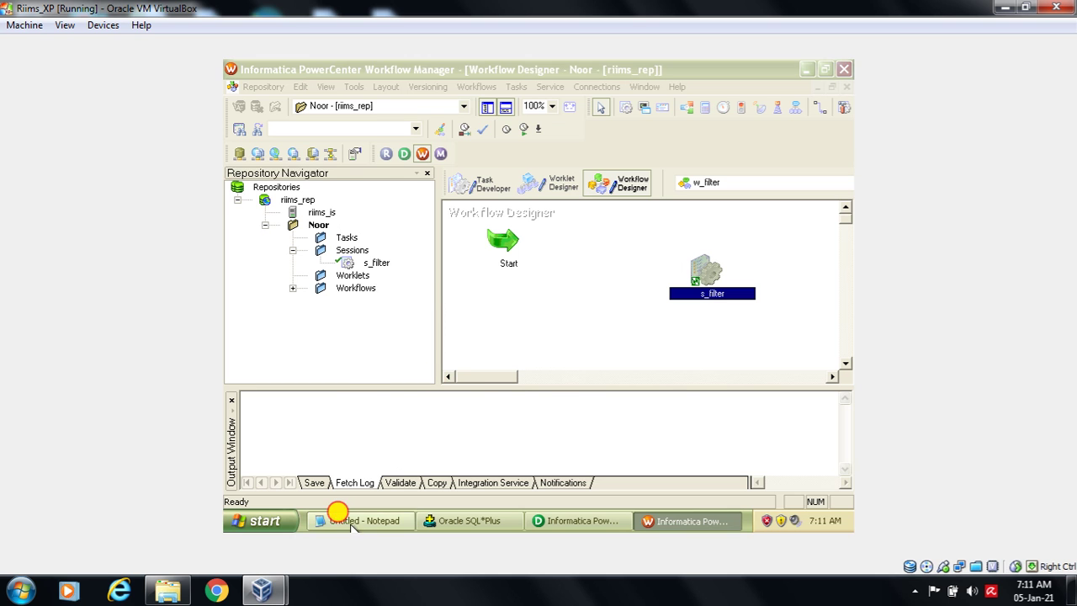
{"action": "left_click_drag", "start_coordinate": [326, 445], "coordinate": [428, 478]}
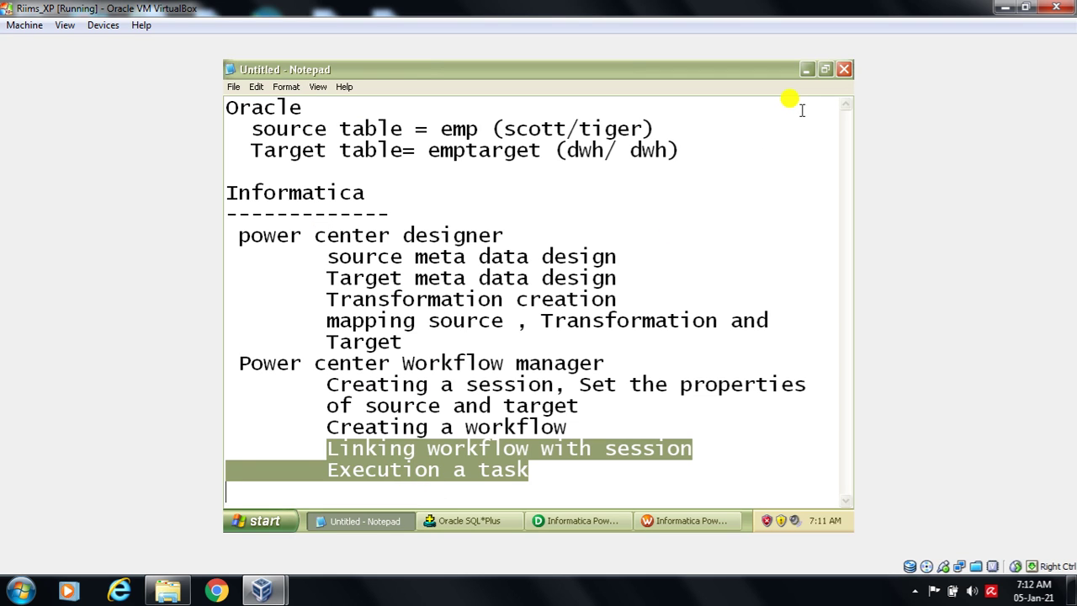
{"action": "left_click", "coordinate": [806, 73]}
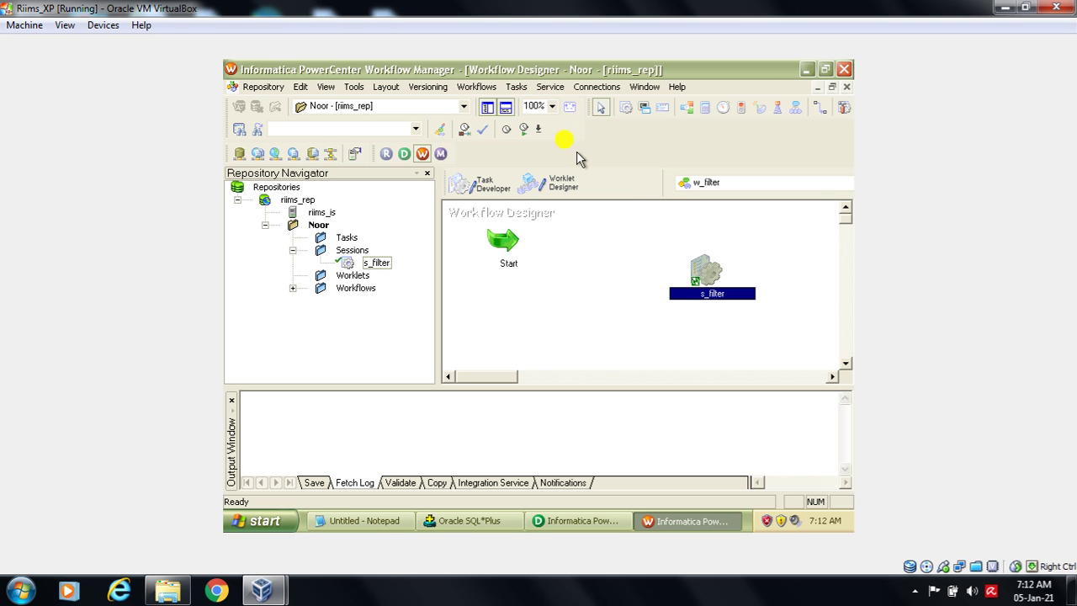
- Link the Start task to the s_filter session with Tasks > Link Task
{"action": "left_click", "coordinate": [516, 87]}
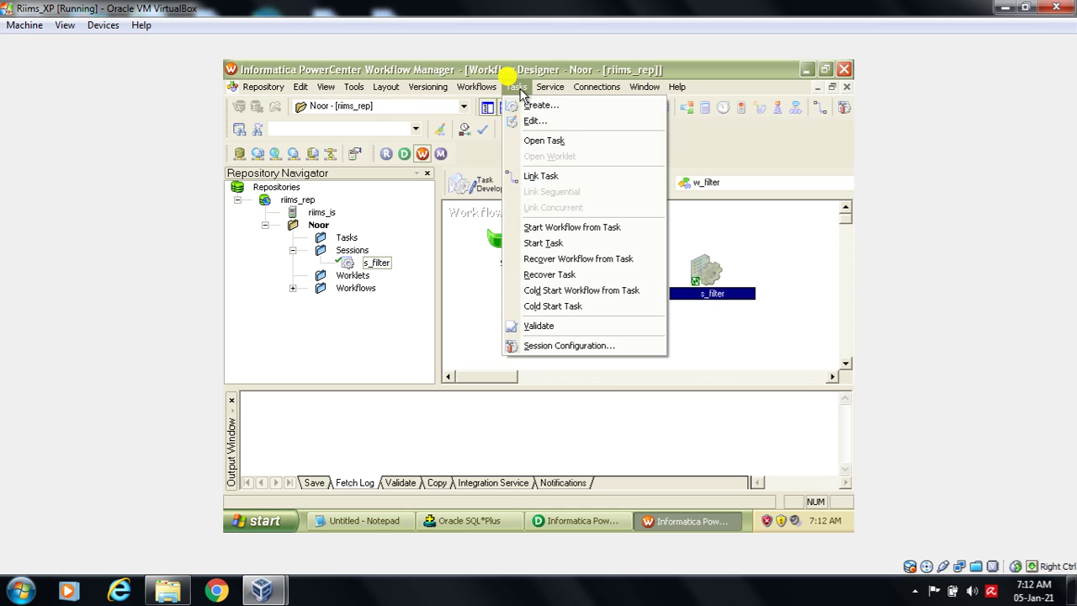
{"action": "left_click", "coordinate": [543, 177]}
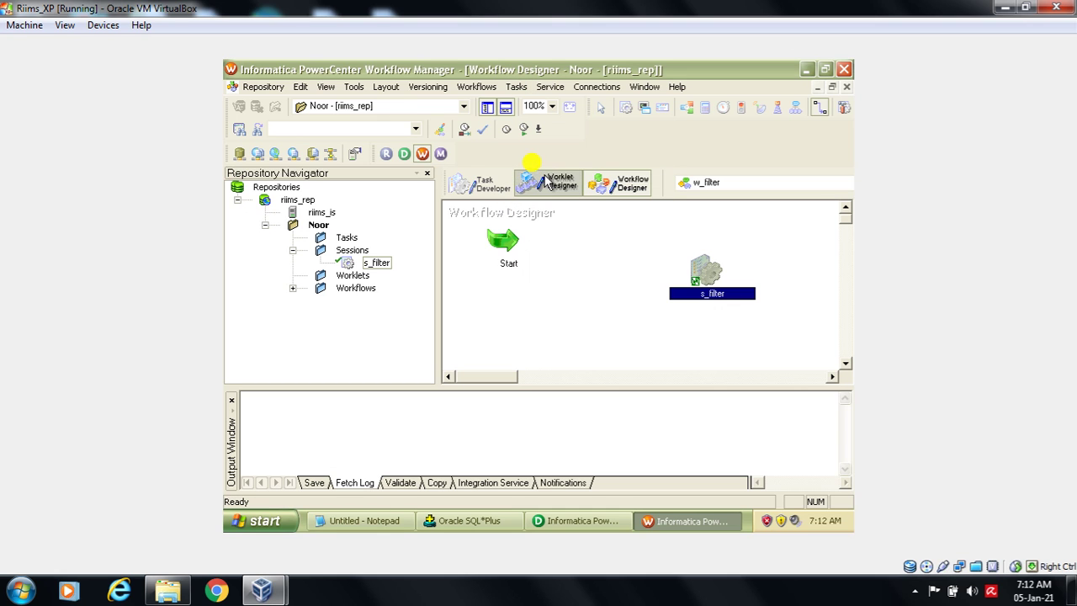
{"action": "left_click_drag", "start_coordinate": [508, 246], "coordinate": [705, 282]}
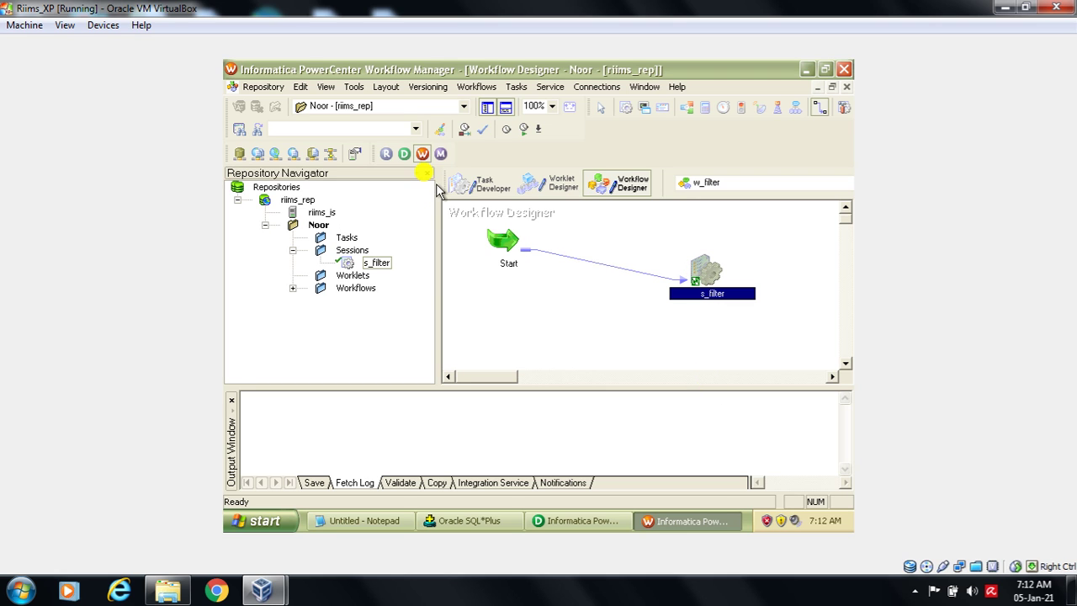
{"action": "left_click", "coordinate": [245, 88]}
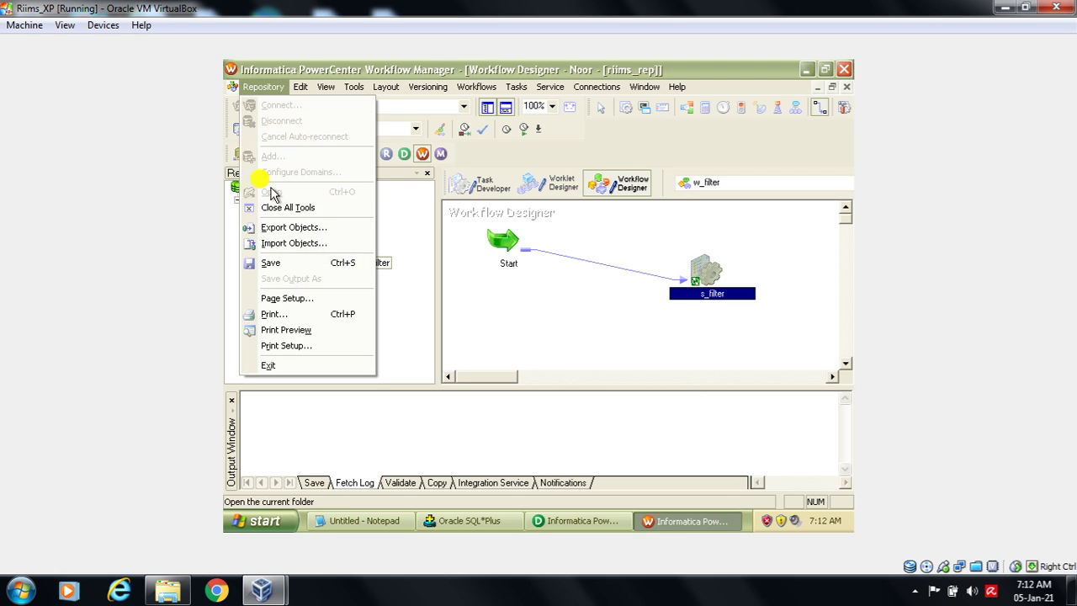
- Save the workflow to the repository and confirm 'Workflow w_filter is VALID' with no errors
{"action": "left_click", "coordinate": [277, 263]}
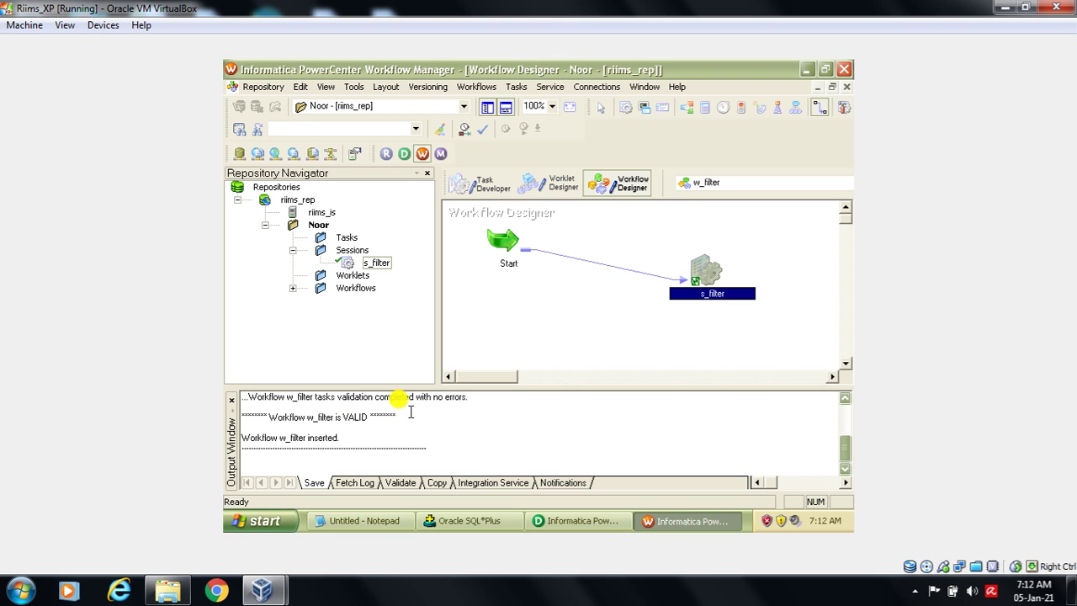
{"action": "left_click_drag", "start_coordinate": [415, 396], "coordinate": [470, 400]}
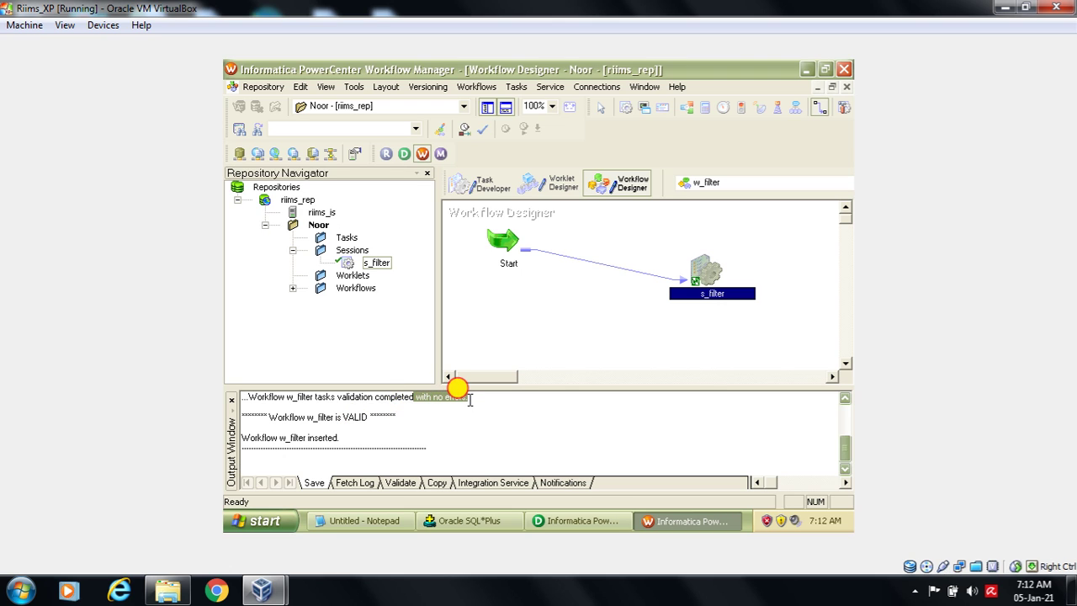
{"action": "left_click_drag", "start_coordinate": [320, 408], "coordinate": [387, 425]}
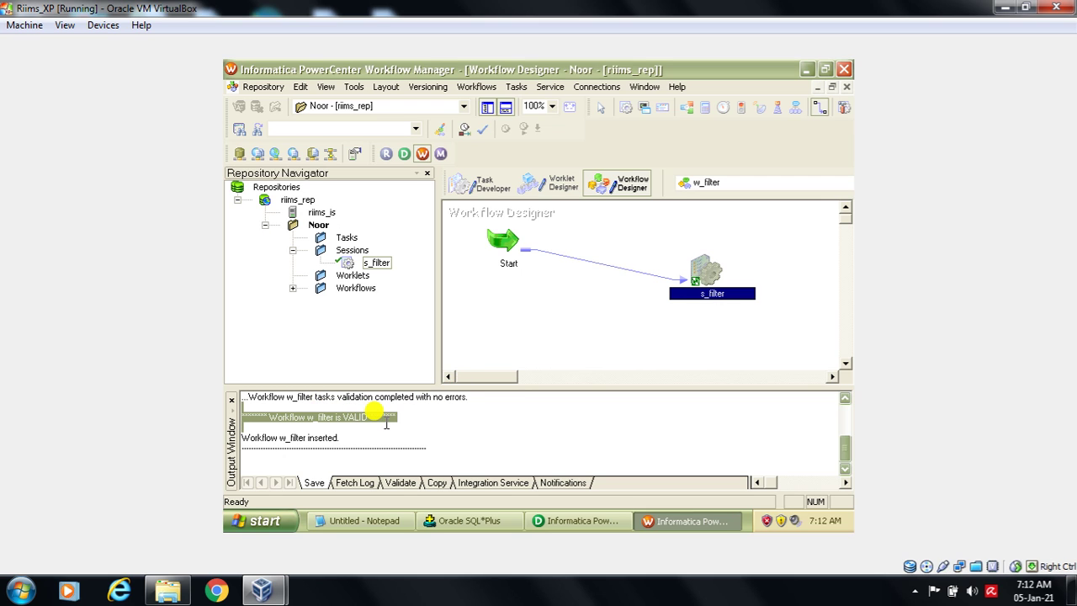
- Select the s_filter session task and switch over to the Notepad notes
{"action": "left_click", "coordinate": [694, 291]}
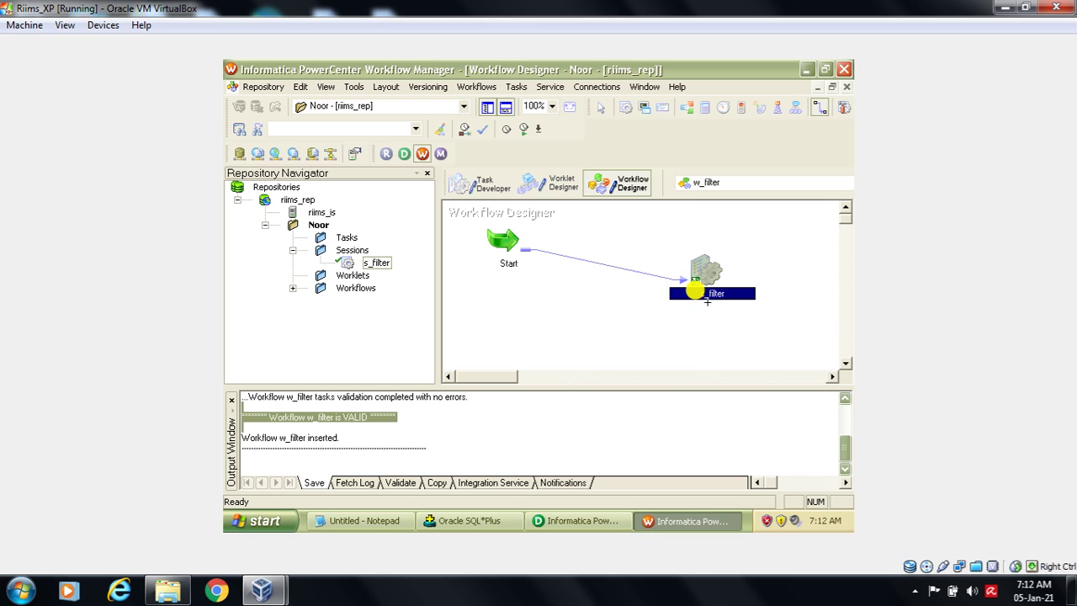
{"action": "mouse_move", "coordinate": [695, 266]}
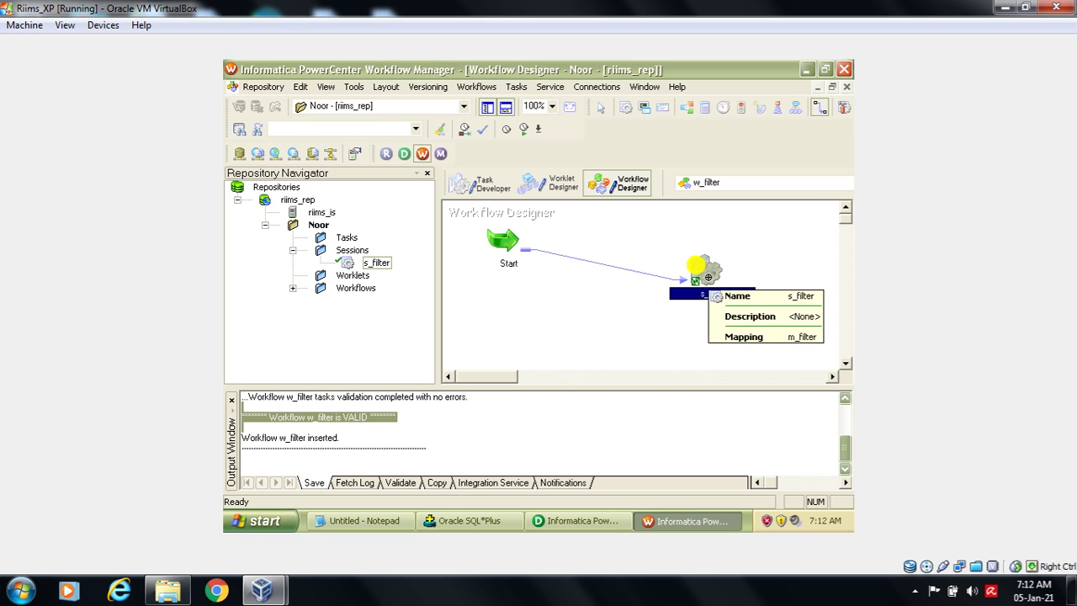
{"action": "left_click", "coordinate": [391, 521]}
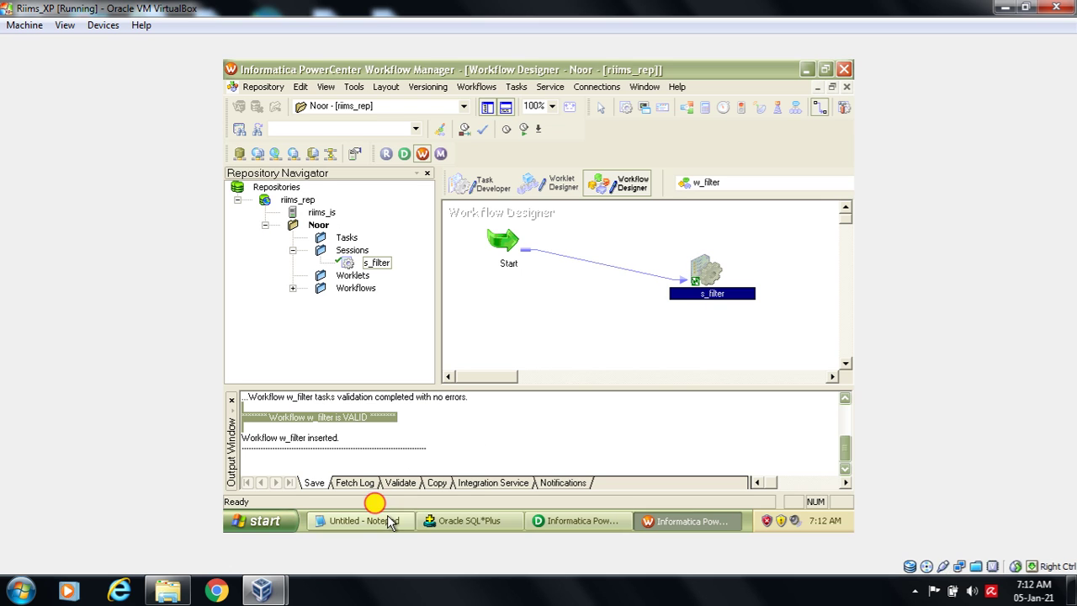
- Correct the note 'Execution a task' to 'Executing a task' and minimize Notepad
{"action": "left_click", "coordinate": [373, 463]}
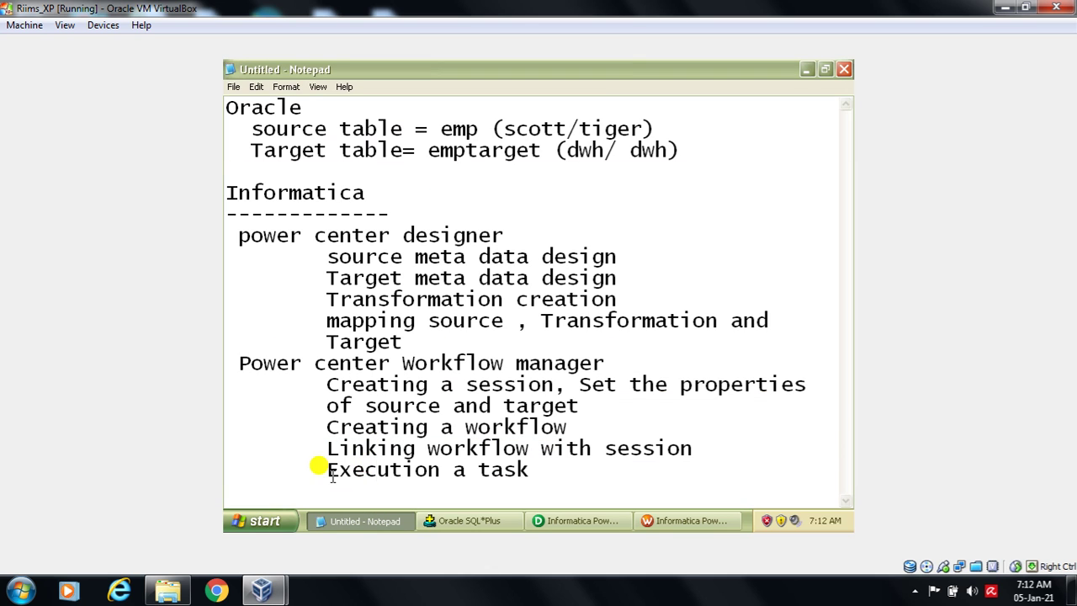
{"action": "left_click_drag", "start_coordinate": [323, 476], "coordinate": [452, 475]}
{"action": "left_click", "coordinate": [449, 477]}
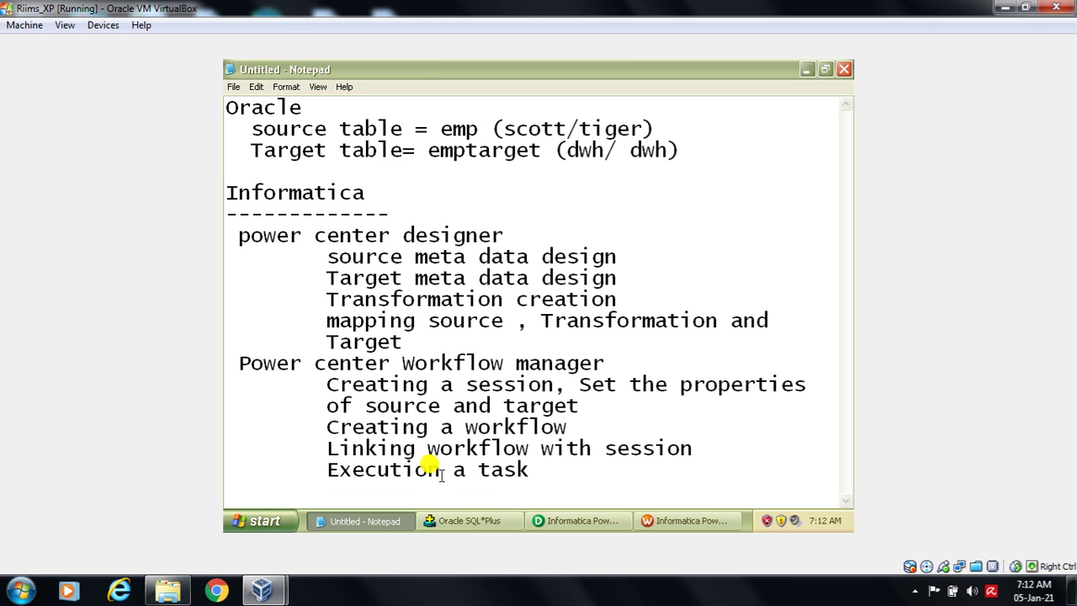
{"action": "type", "text": "]"}
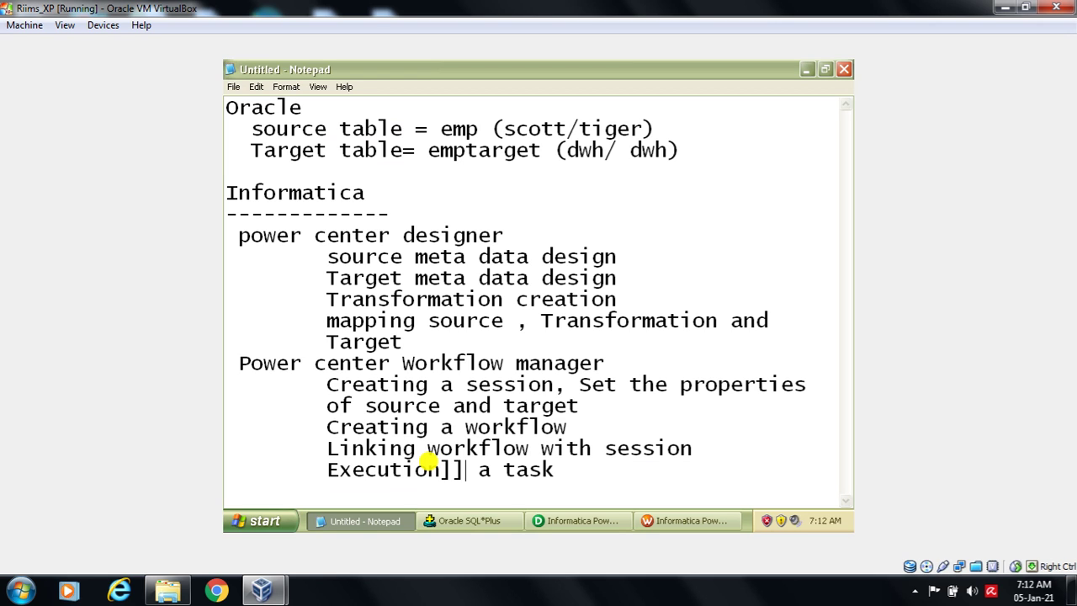
{"action": "key", "text": "BackSpace"}
{"action": "key", "text": "BackSpace"}
{"action": "key", "text": "BackSpace"}
{"action": "key", "text": "BackSpace"}
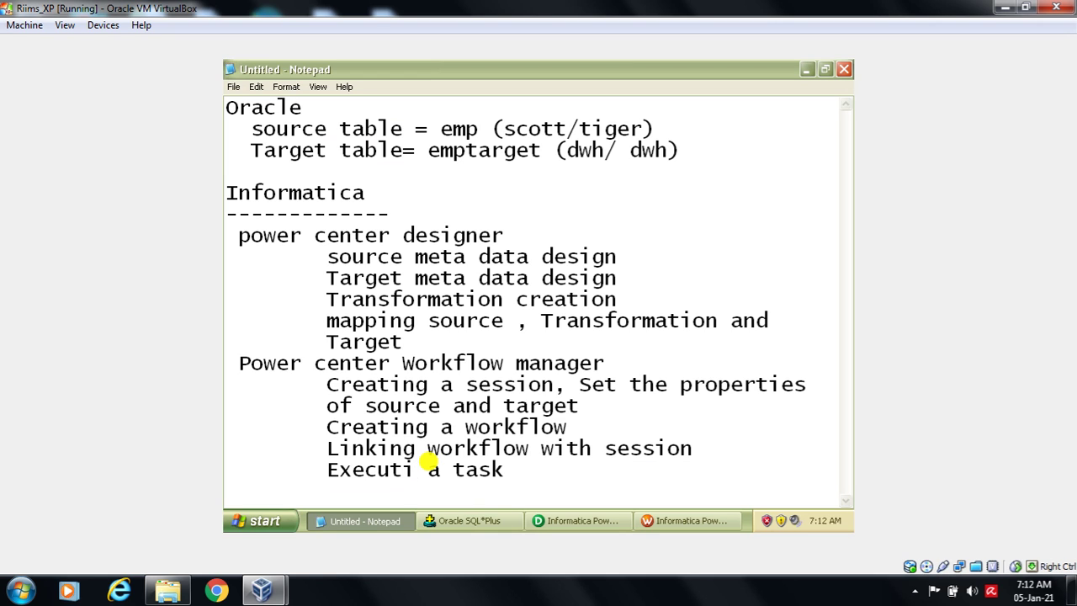
{"action": "type", "text": "ng"}
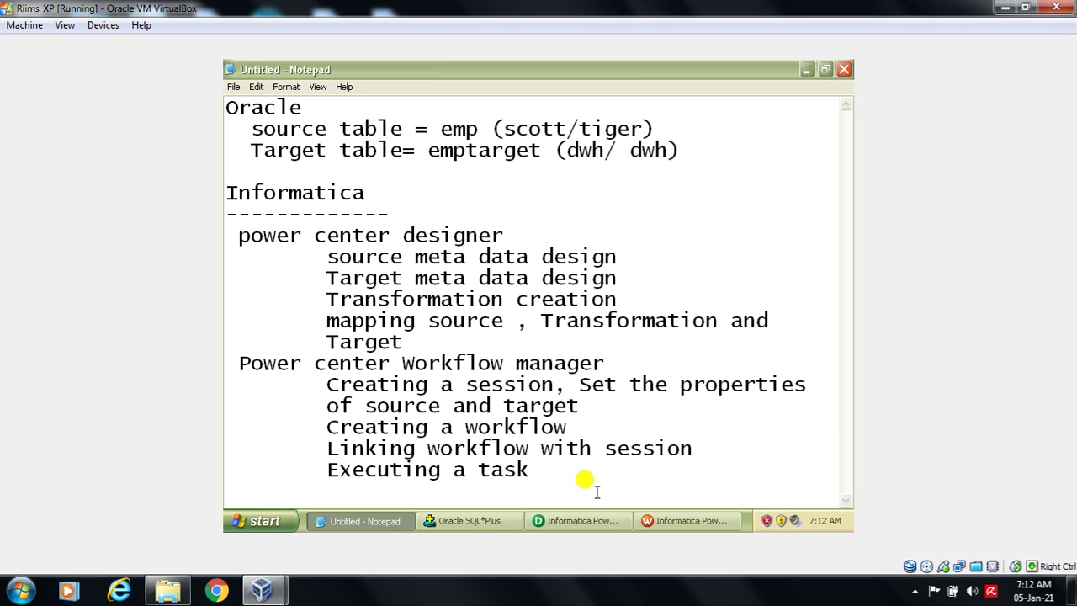
{"action": "left_click", "coordinate": [600, 477]}
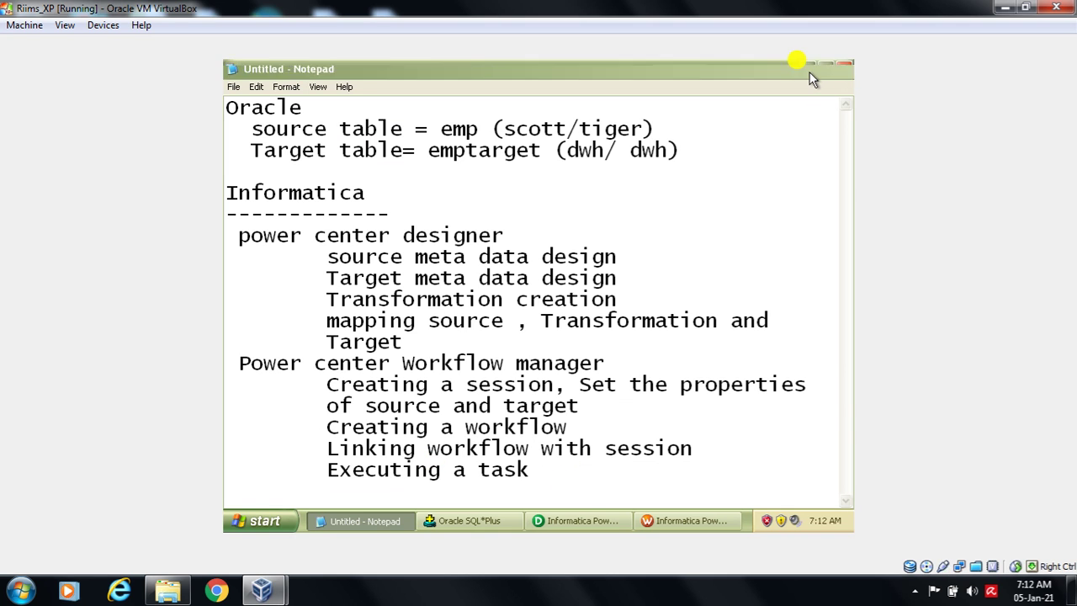
{"action": "left_click", "coordinate": [806, 70]}
- Select the s_filter session and run Tasks > Start Workflow from Task to launch w_filter
{"action": "left_click", "coordinate": [710, 281]}
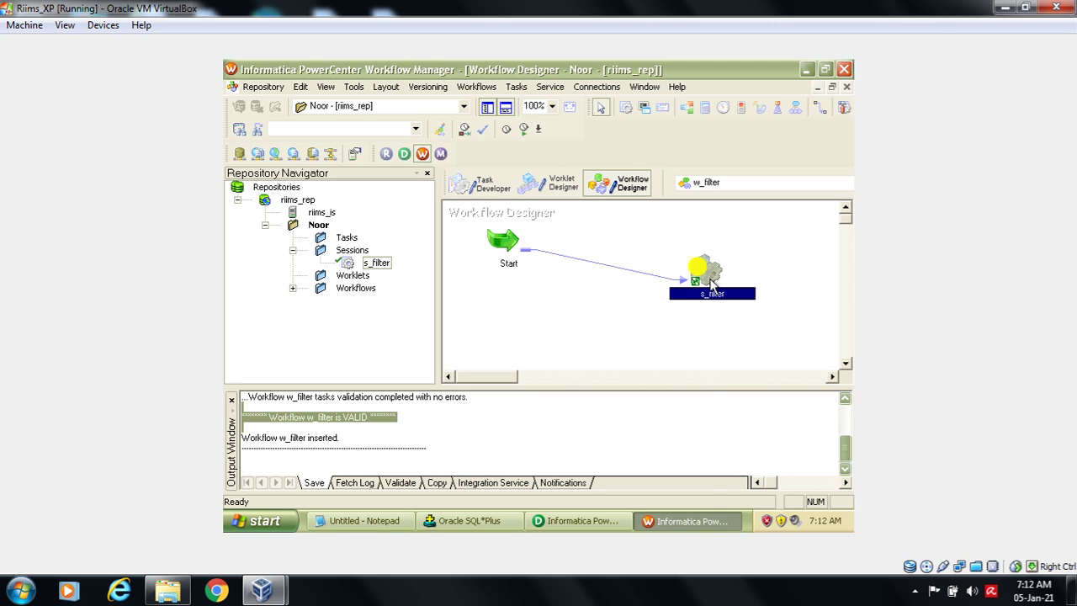
{"action": "right_click", "coordinate": [710, 281]}
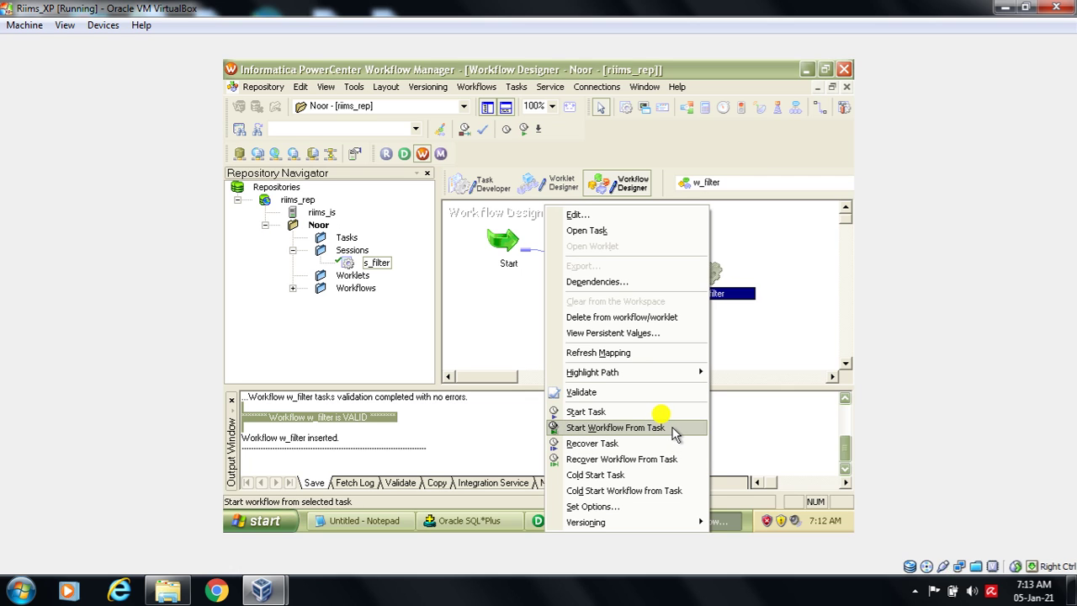
{"action": "left_click", "coordinate": [788, 293]}
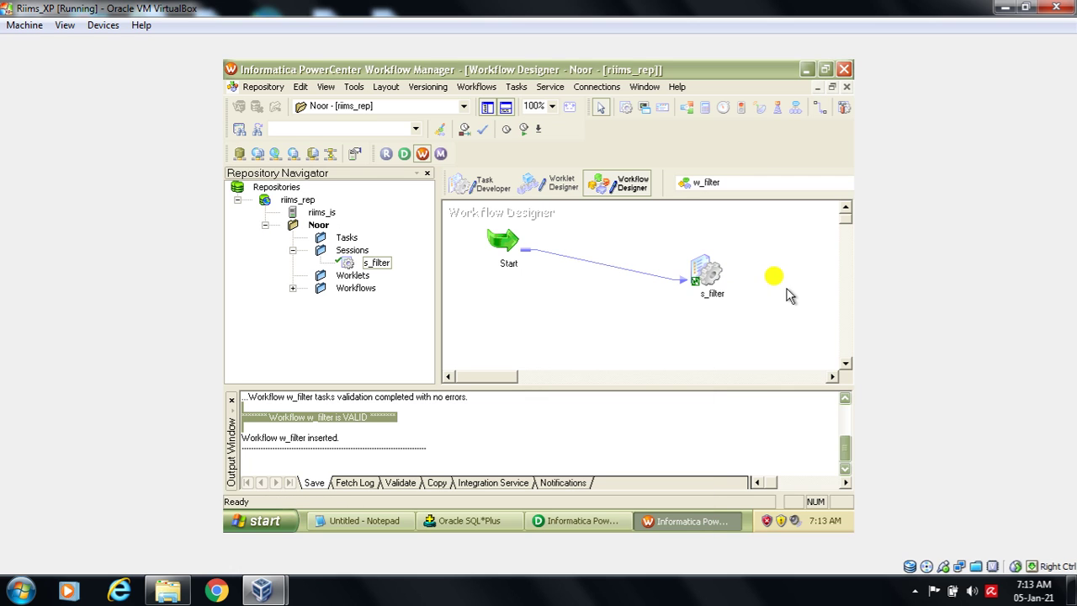
{"action": "left_click", "coordinate": [712, 274]}
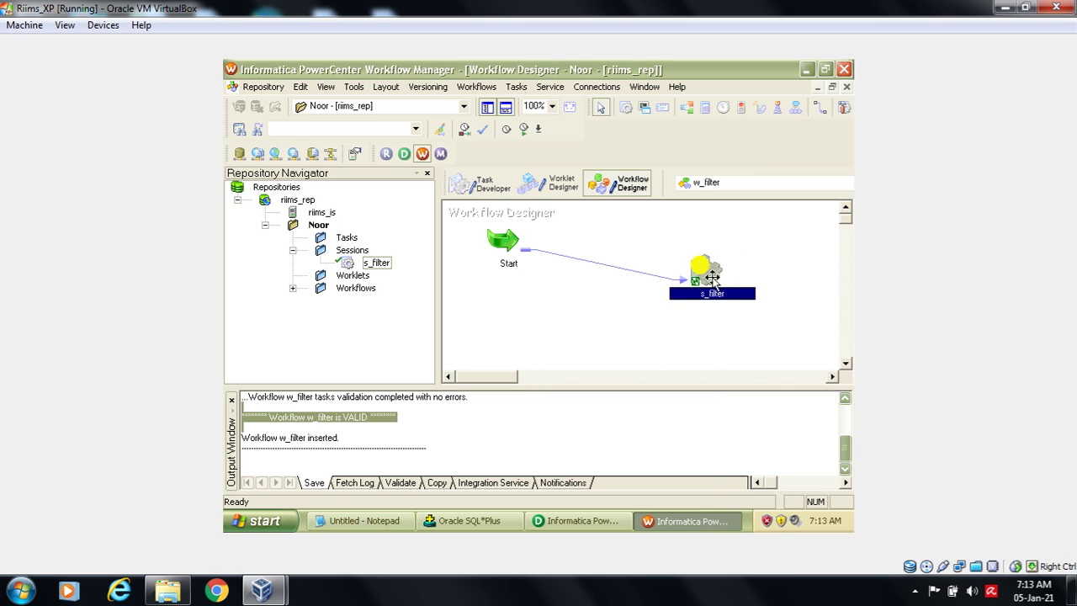
{"action": "left_click", "coordinate": [524, 87]}
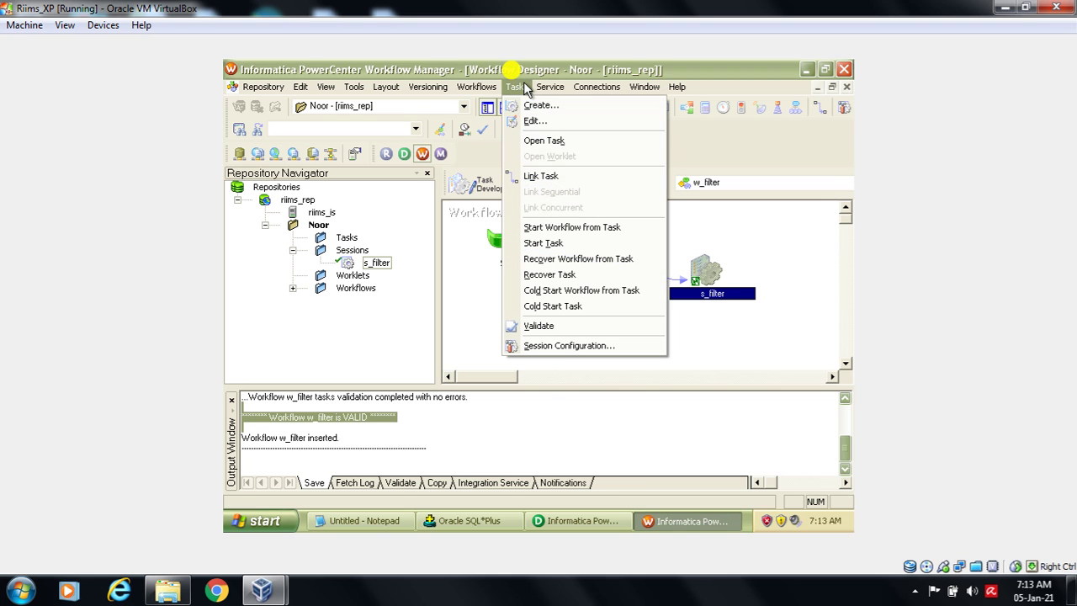
{"action": "left_click", "coordinate": [565, 224]}
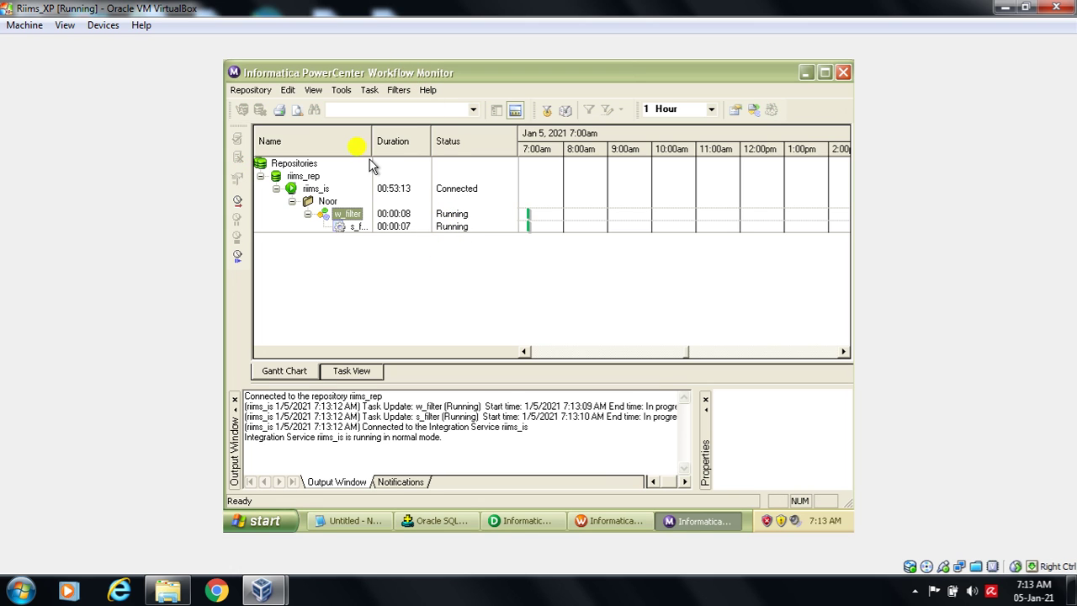
- Widen the Name column to see w_filter and s_filter Succeeded, then switch to SQL*Plus
{"action": "left_click_drag", "start_coordinate": [371, 140], "coordinate": [411, 151]}
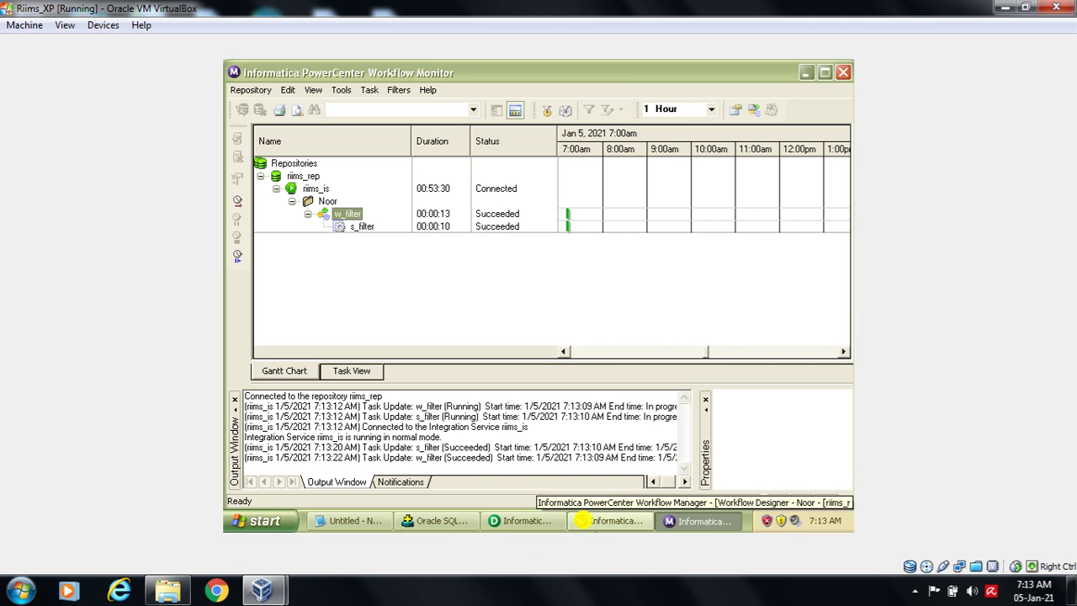
{"action": "left_click", "coordinate": [438, 519]}
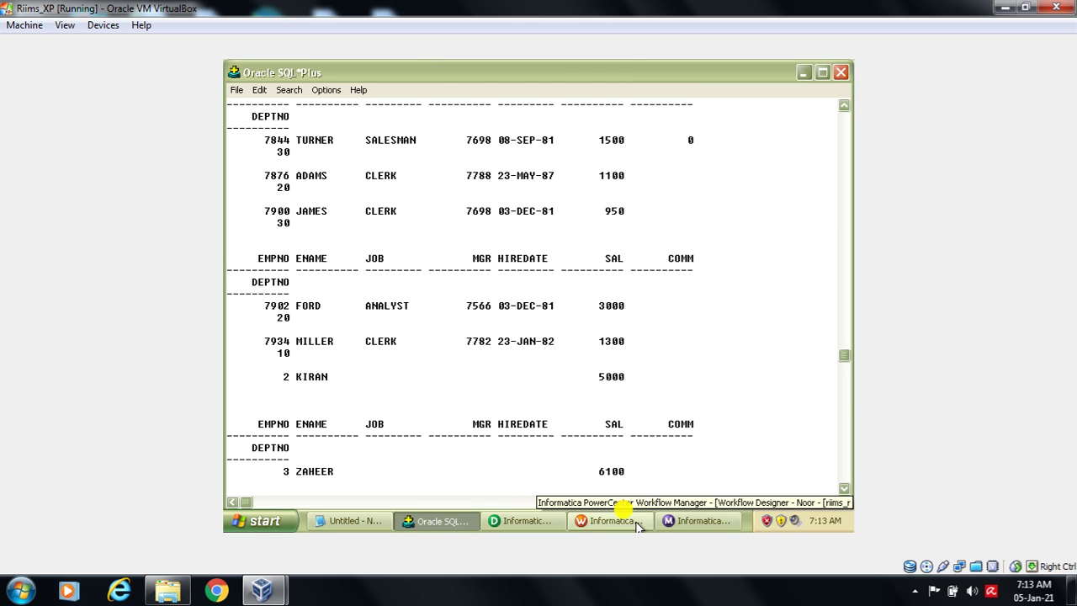
- Preview EMPTARGET data in Designer via Target_DB, entering the database username and password to connect
{"action": "left_click", "coordinate": [536, 521]}
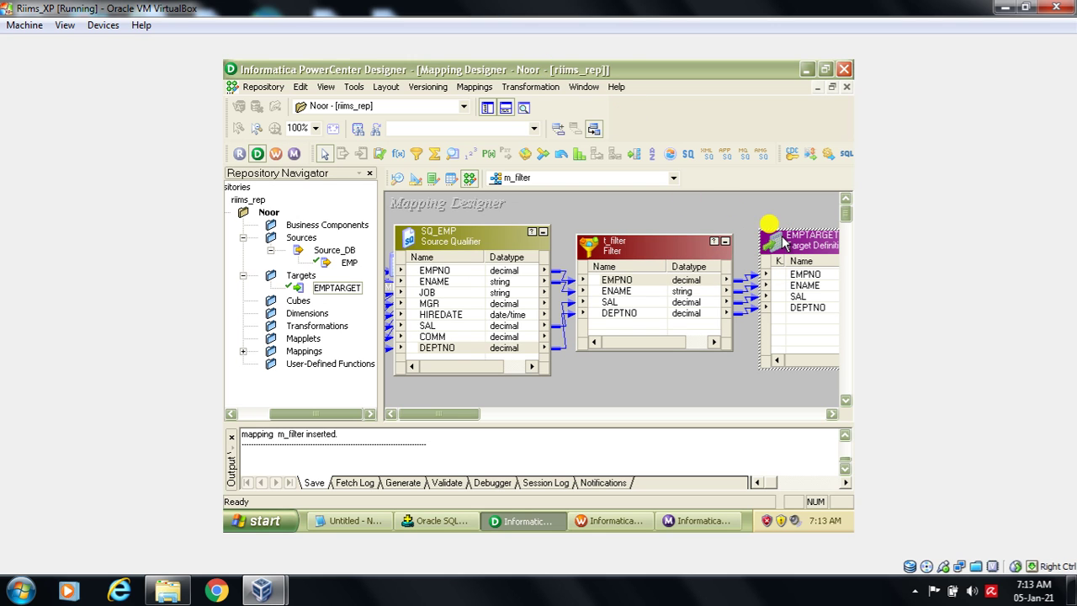
{"action": "right_click", "coordinate": [783, 238]}
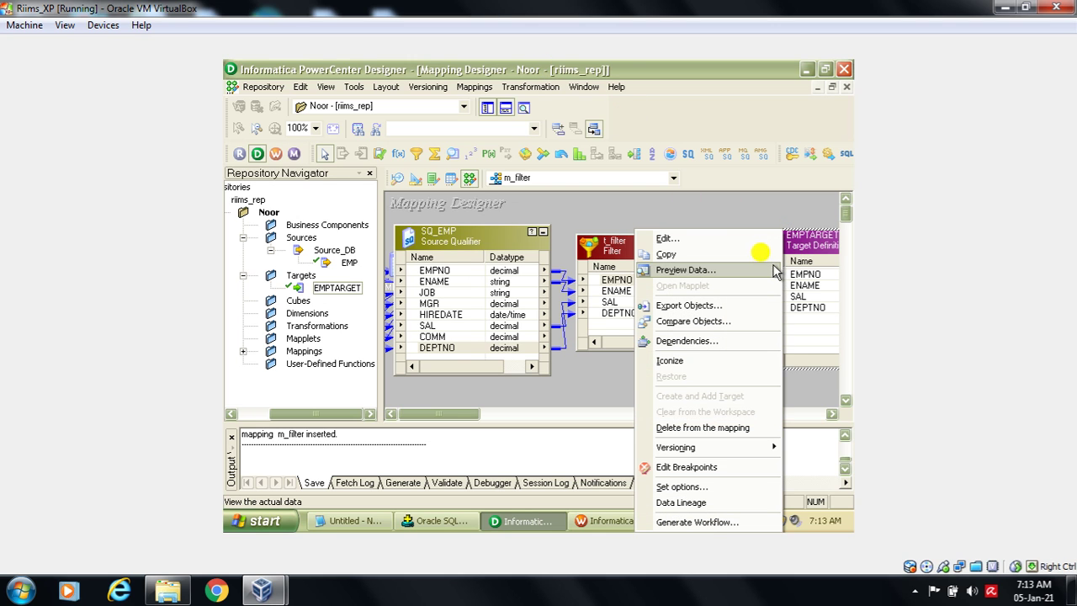
{"action": "left_click", "coordinate": [772, 269]}
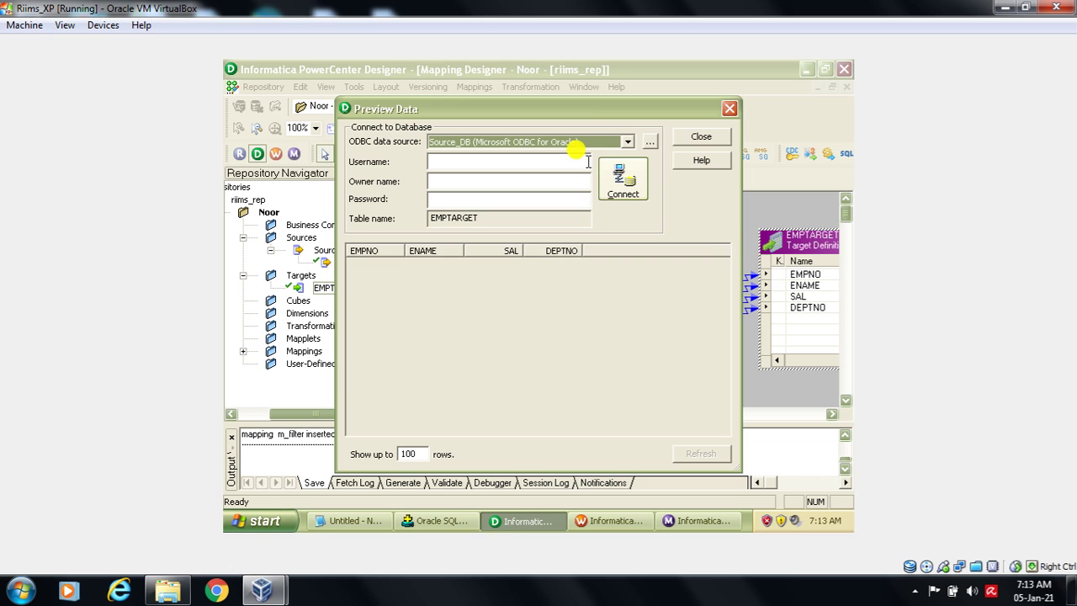
{"action": "left_click", "coordinate": [575, 148]}
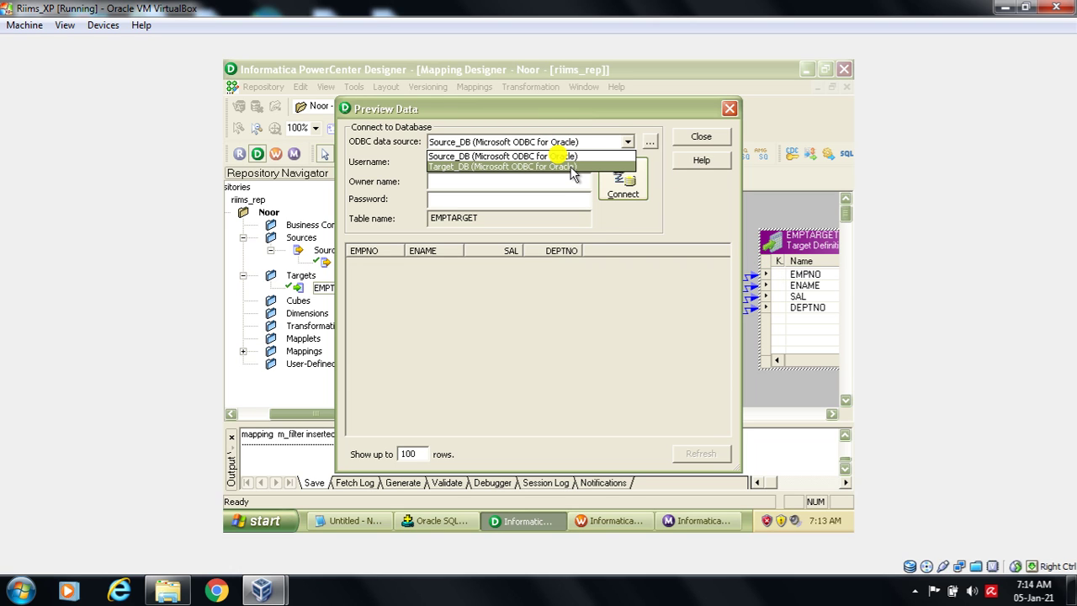
{"action": "left_click", "coordinate": [564, 165]}
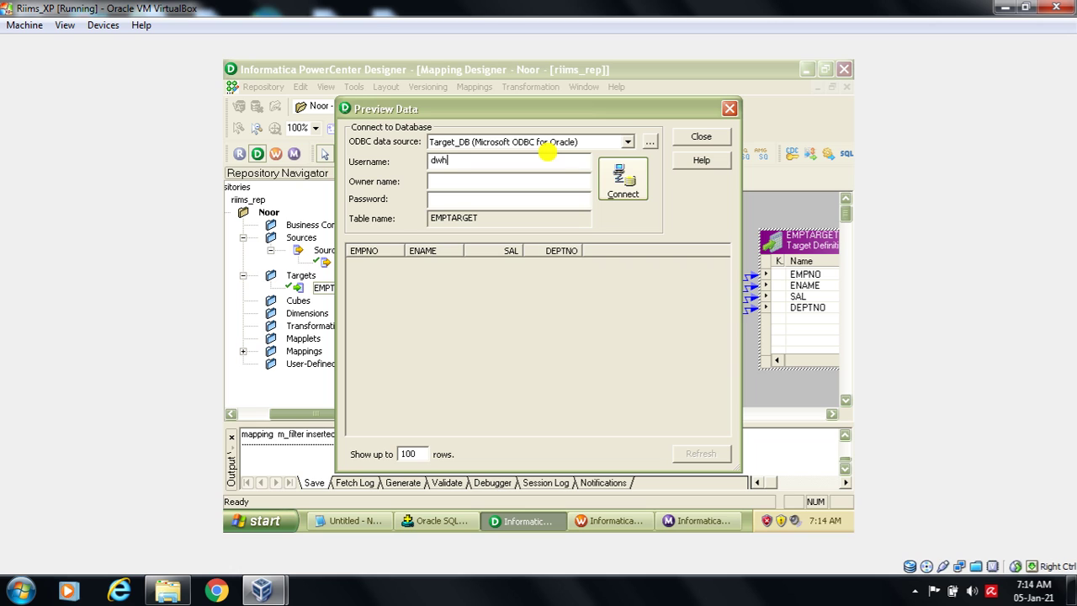
{"action": "left_click", "coordinate": [534, 198]}
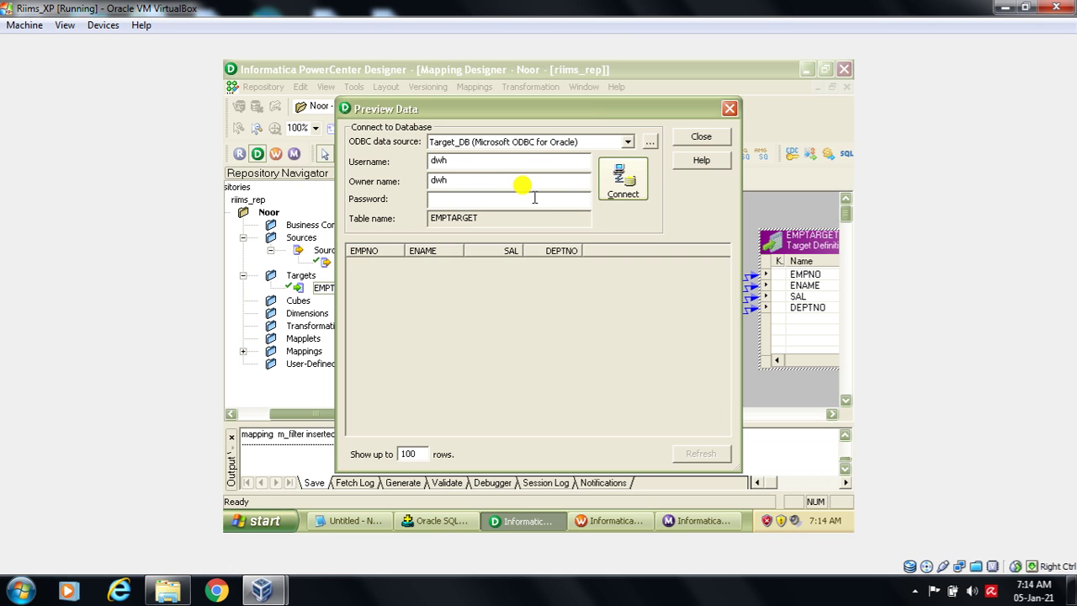
{"action": "type", "text": "dwh"}
{"action": "left_click", "coordinate": [622, 178]}
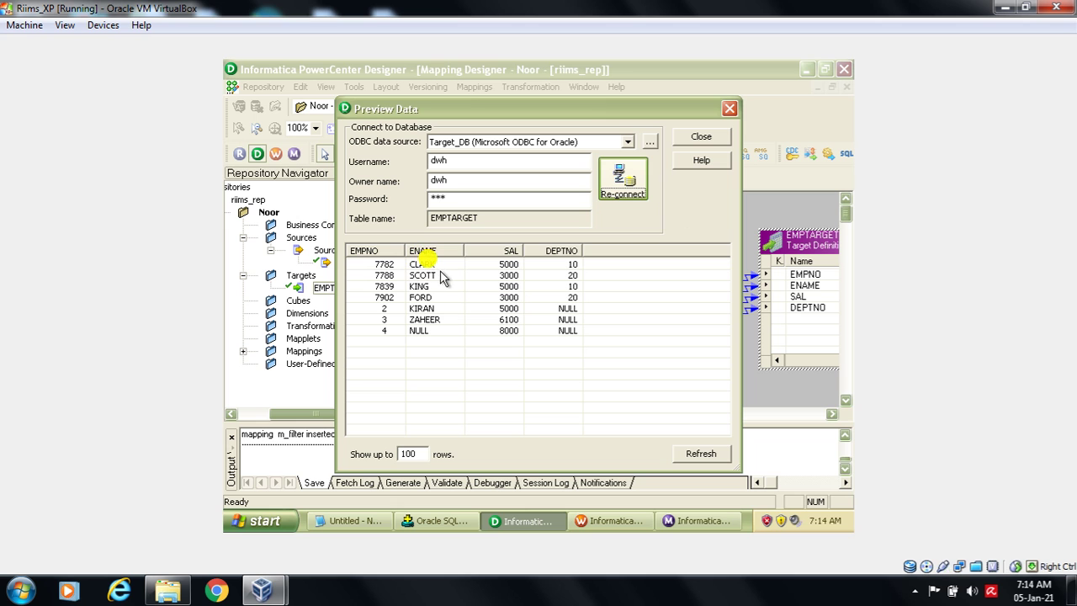
- Move the preview window to review the 7 loaded rows, then close it
{"action": "left_click_drag", "start_coordinate": [588, 111], "coordinate": [456, 111]}
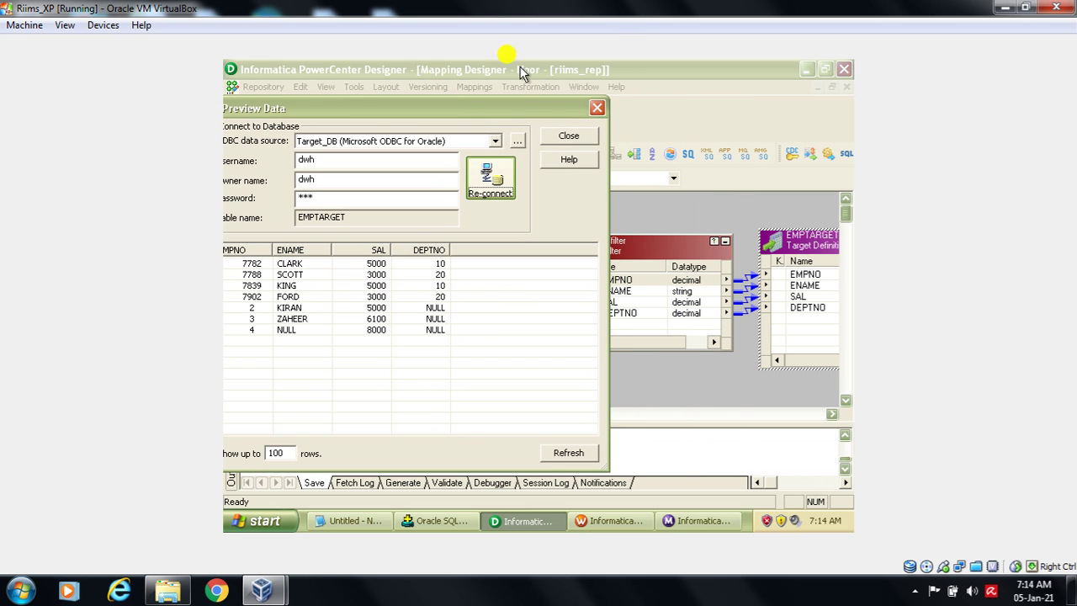
{"action": "left_click_drag", "start_coordinate": [500, 112], "coordinate": [608, 96]}
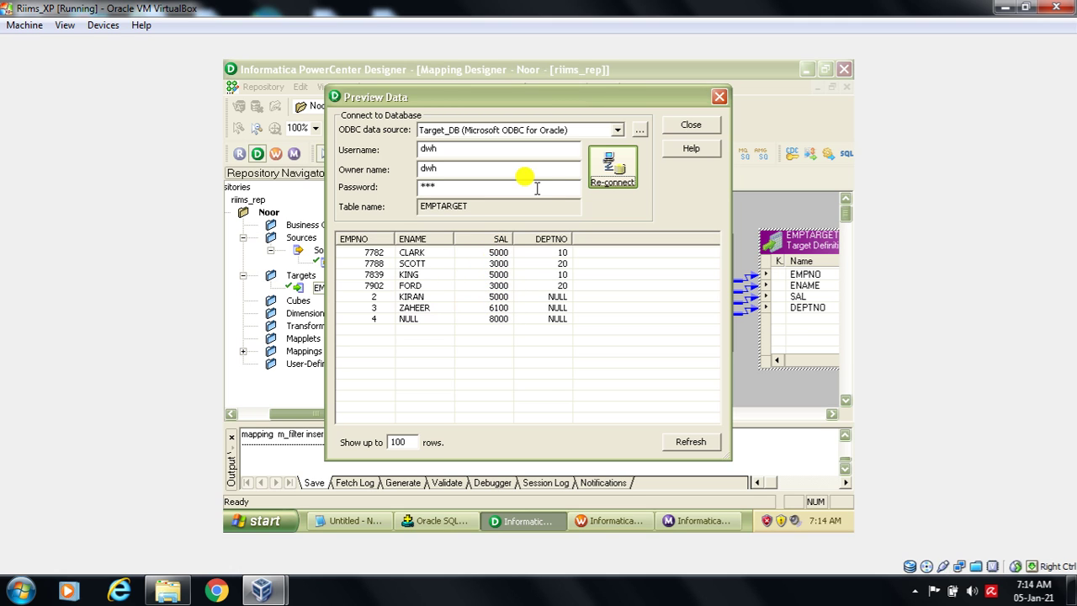
{"action": "left_click", "coordinate": [689, 125]}
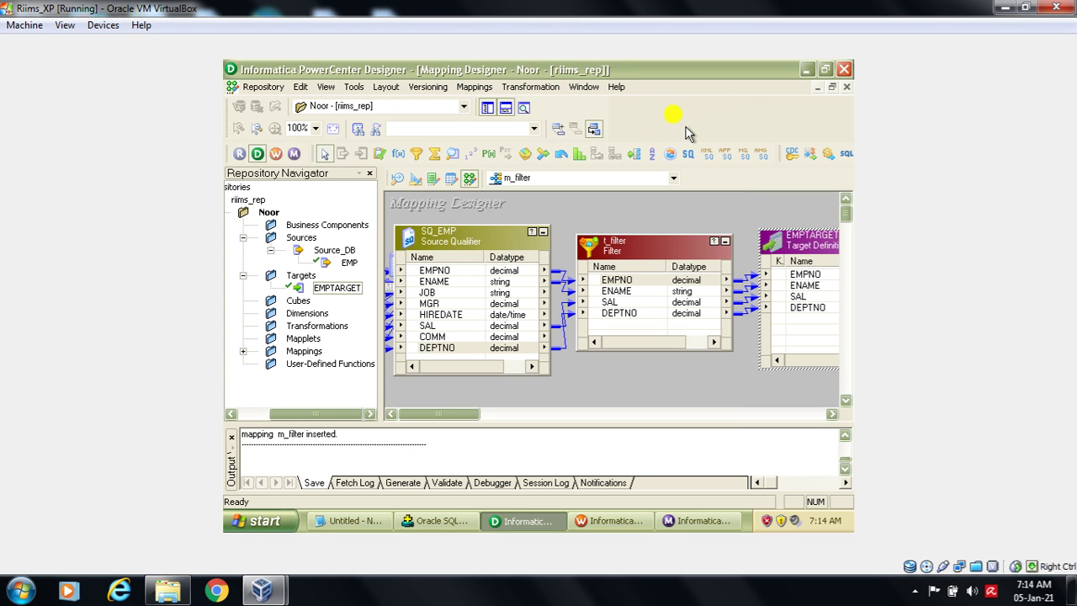
- Run select * from emptarget at the SQL> prompt, returning 7 filtered employee rows
{"action": "left_click", "coordinate": [437, 524]}
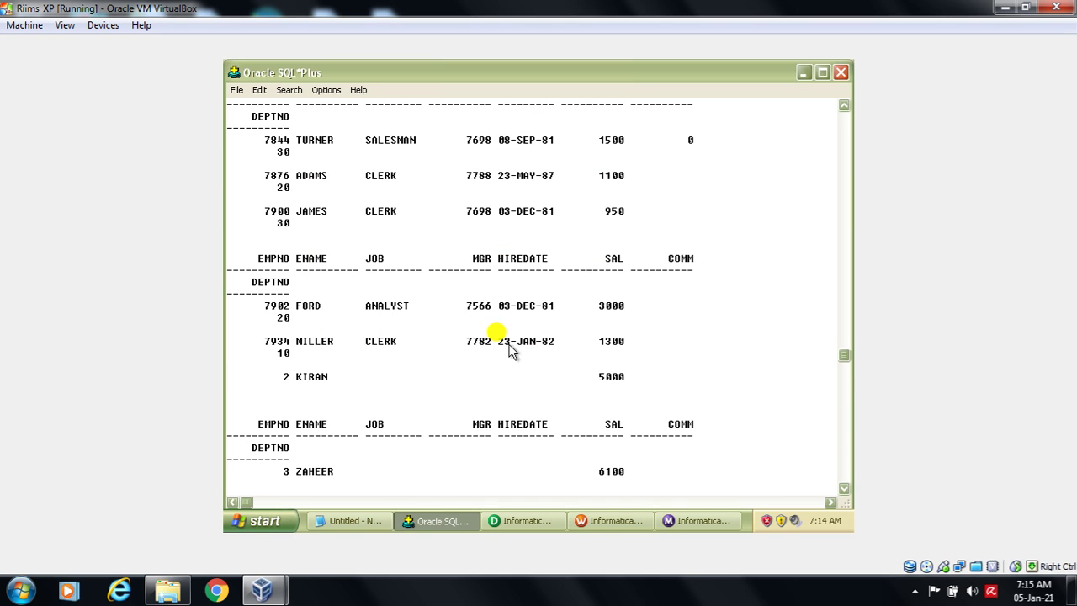
{"action": "left_click_drag", "start_coordinate": [845, 355], "coordinate": [845, 517]}
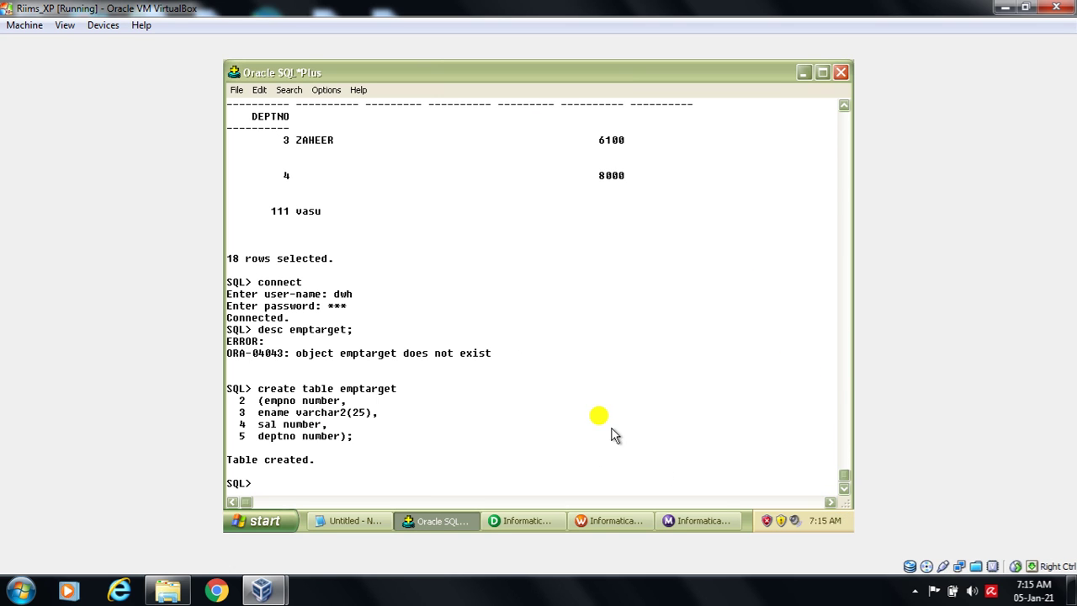
{"action": "left_click_drag", "start_coordinate": [328, 295], "coordinate": [367, 308]}
{"action": "left_click", "coordinate": [284, 480]}
{"action": "type", "text": "select * from emptarget;"}
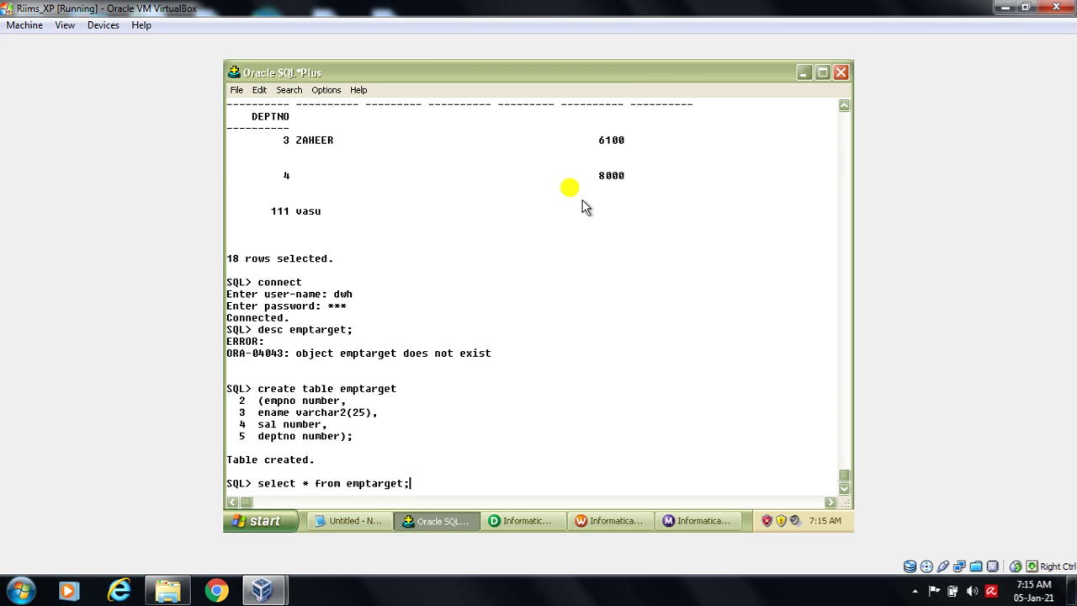
{"action": "key", "text": "Return"}
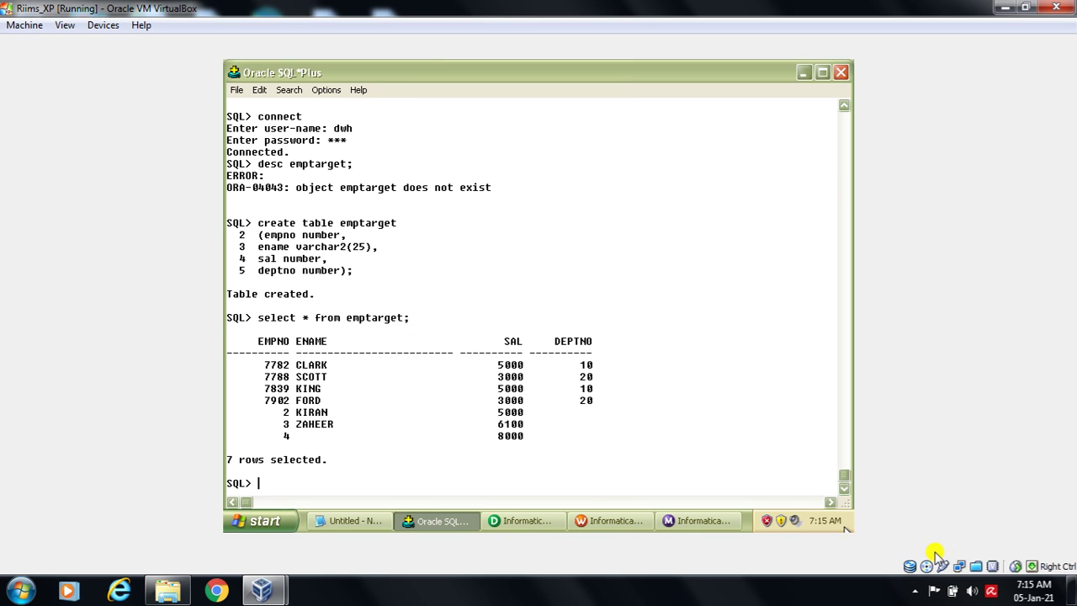
{"action": "left_click", "coordinate": [914, 589]}
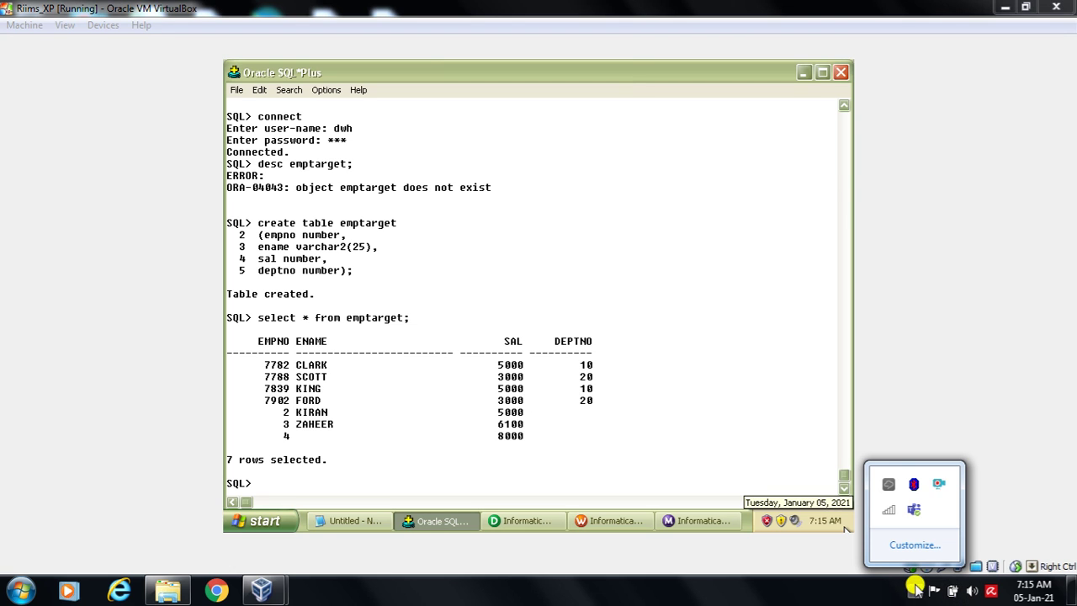
{"action": "right_click", "coordinate": [941, 486]}
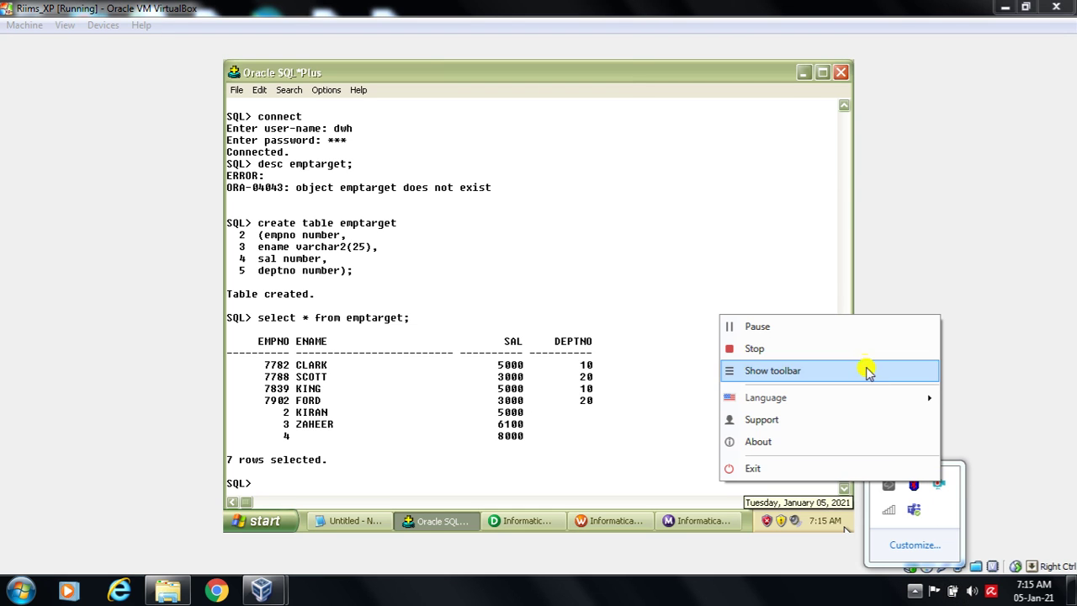